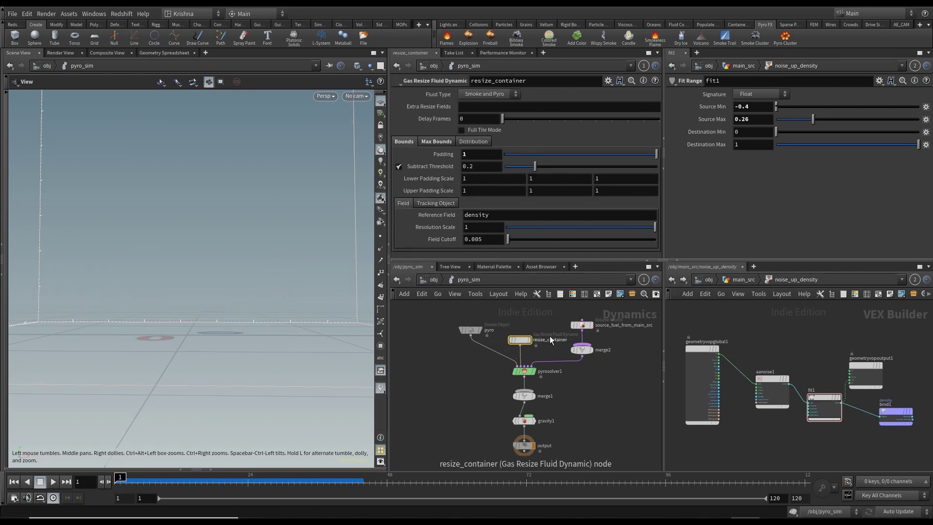
- Set resize_container's Max Bounds Clamp To Maximum to Manual
click(439, 141)
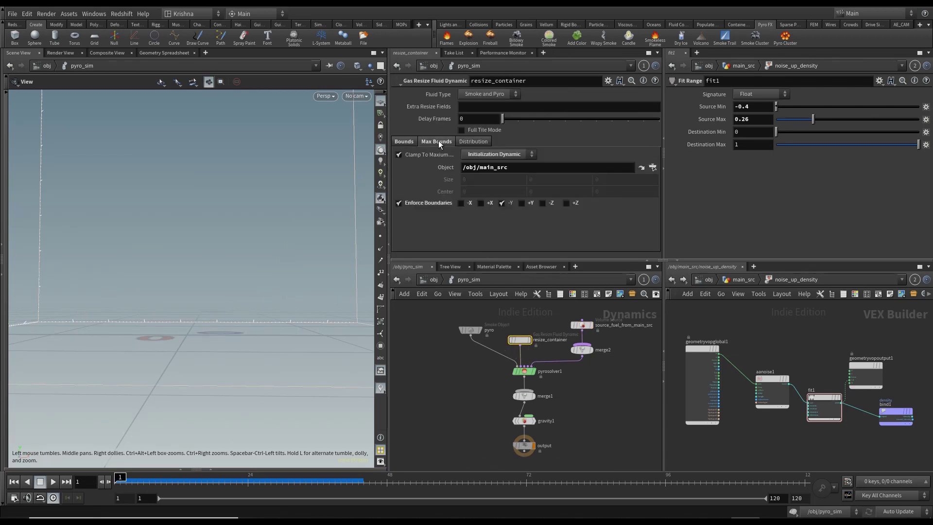
click(489, 155)
click(490, 193)
- Copy the pyro smoke object's Size and paste it as relative references into resize_container's Size
click(711, 279)
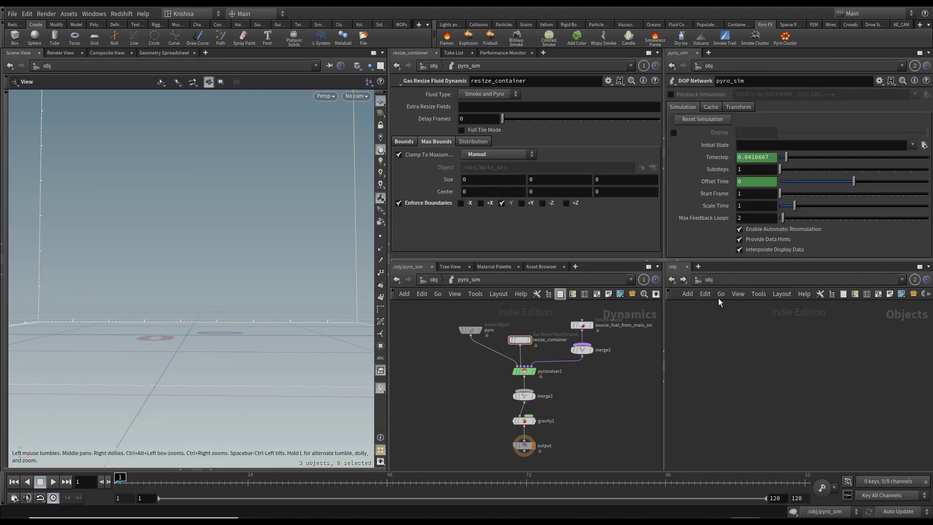
key(h)
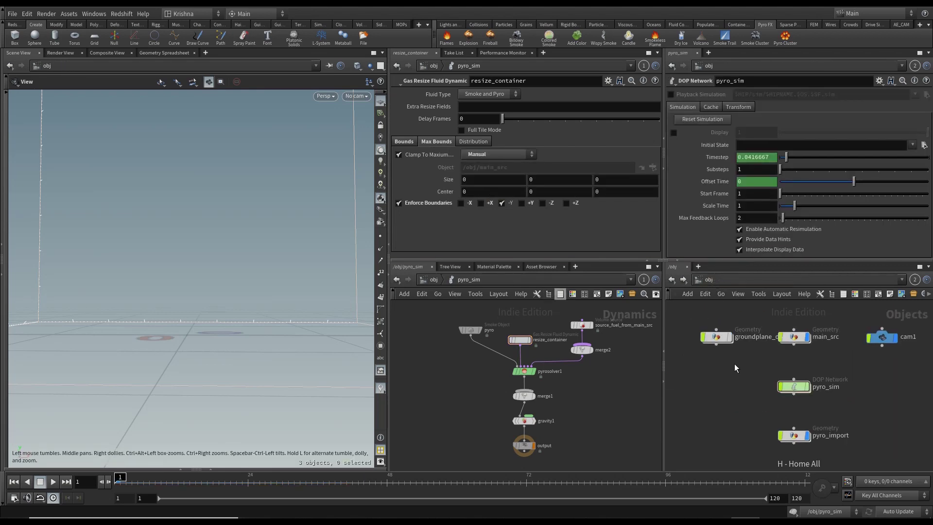
double_click(779, 389)
click(742, 330)
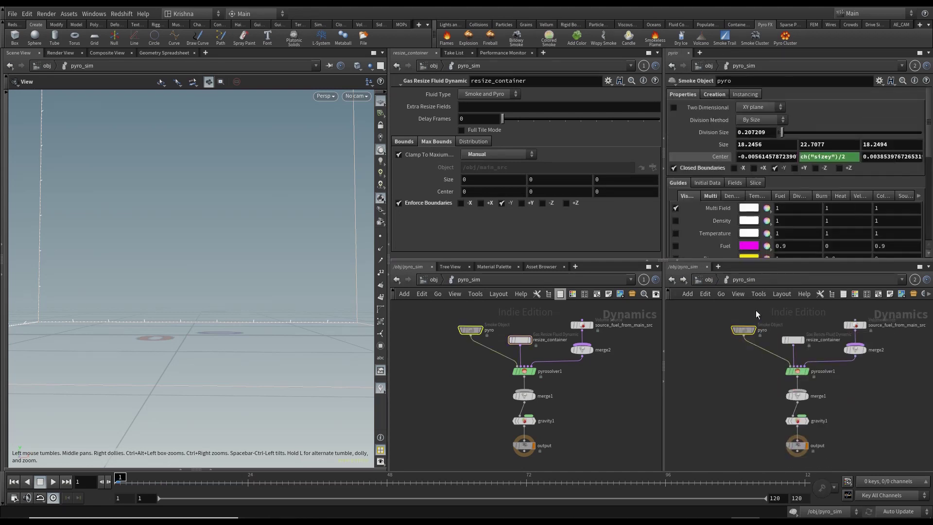
right_click(717, 150)
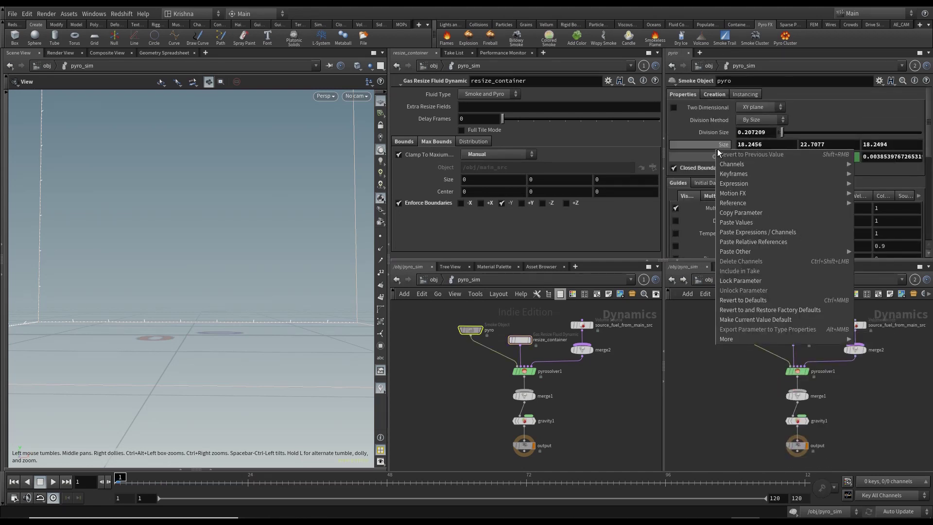
click(747, 212)
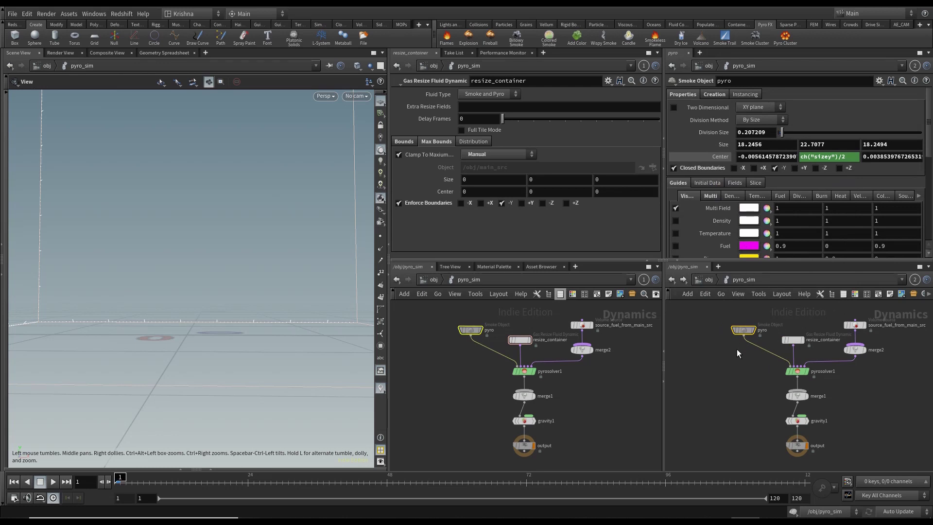
click(524, 346)
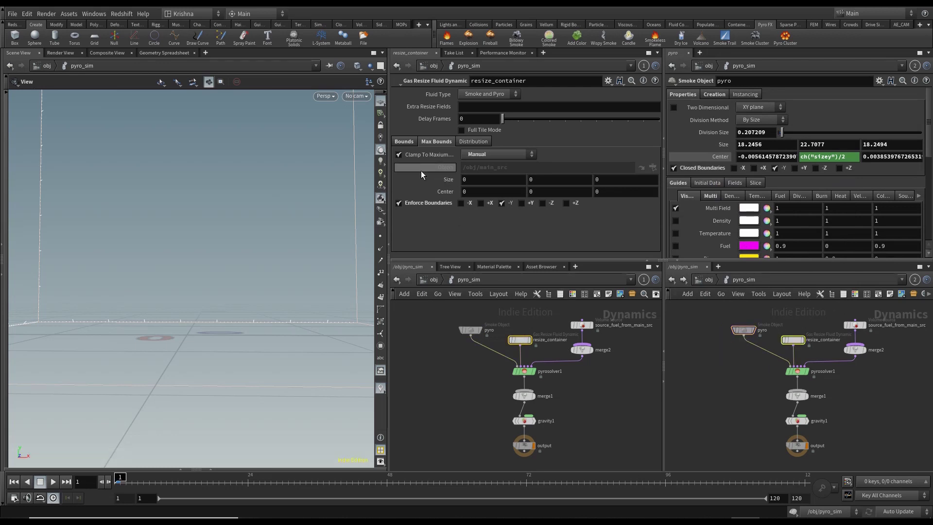
right_click(427, 179)
click(477, 273)
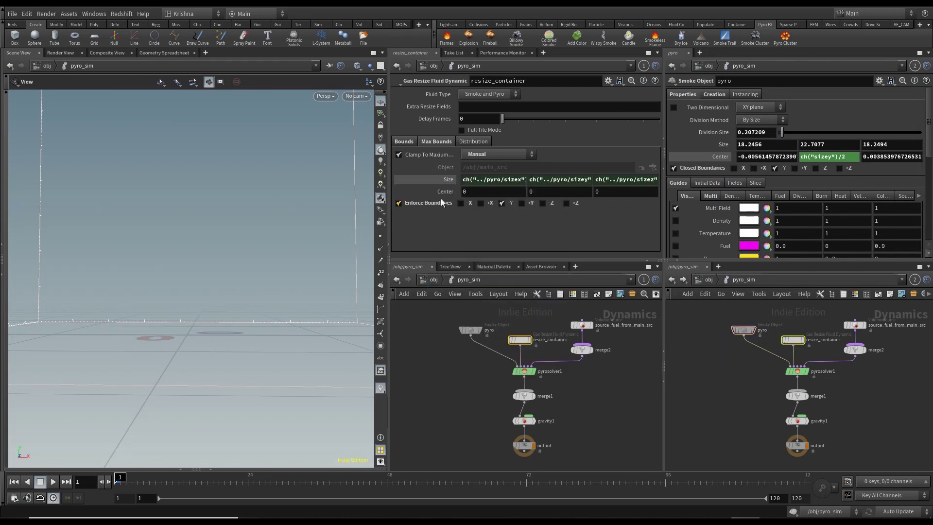
click(441, 181)
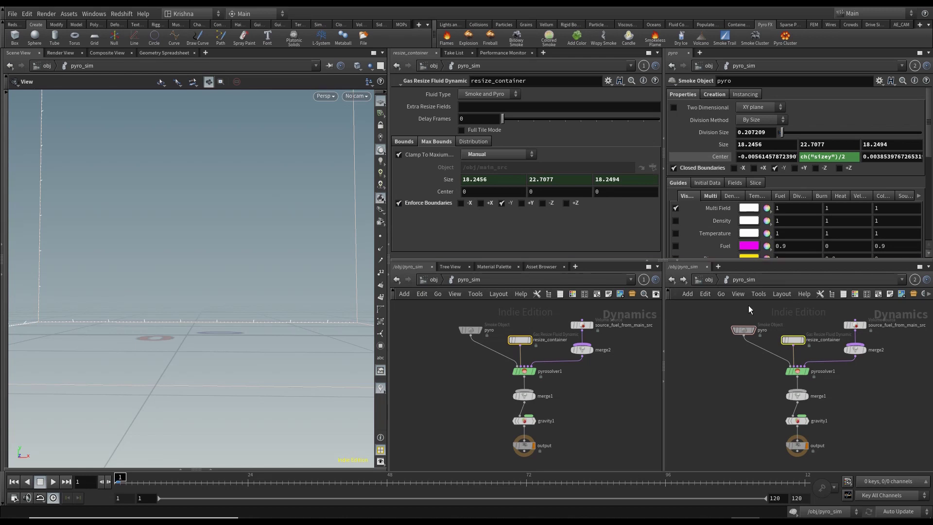
- Copy the pyro smoke object's Center and paste it as relative references into resize_container's Center
click(746, 330)
right_click(713, 159)
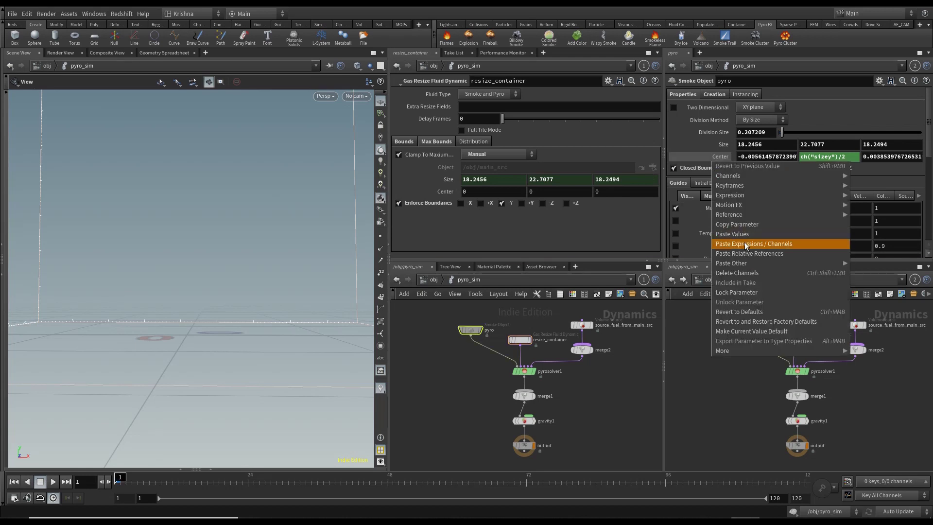
click(747, 228)
right_click(447, 191)
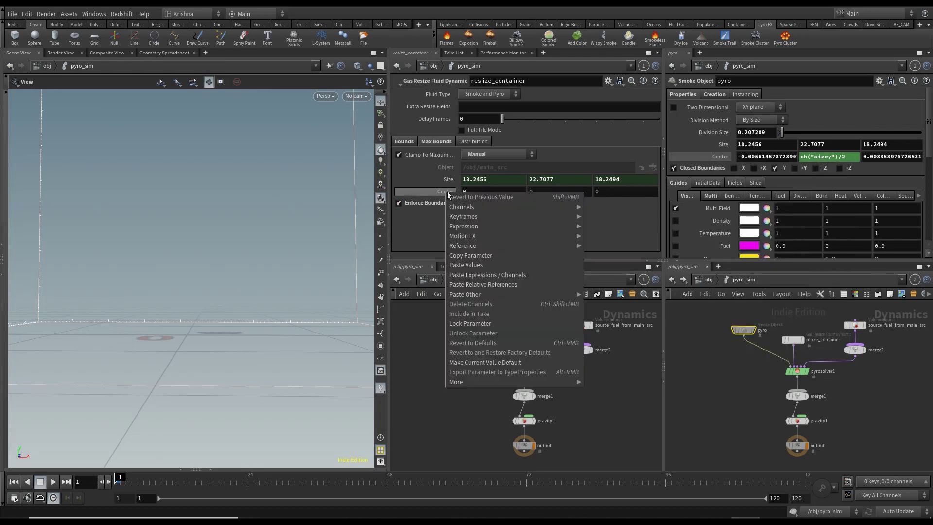
click(485, 283)
click(520, 340)
click(471, 330)
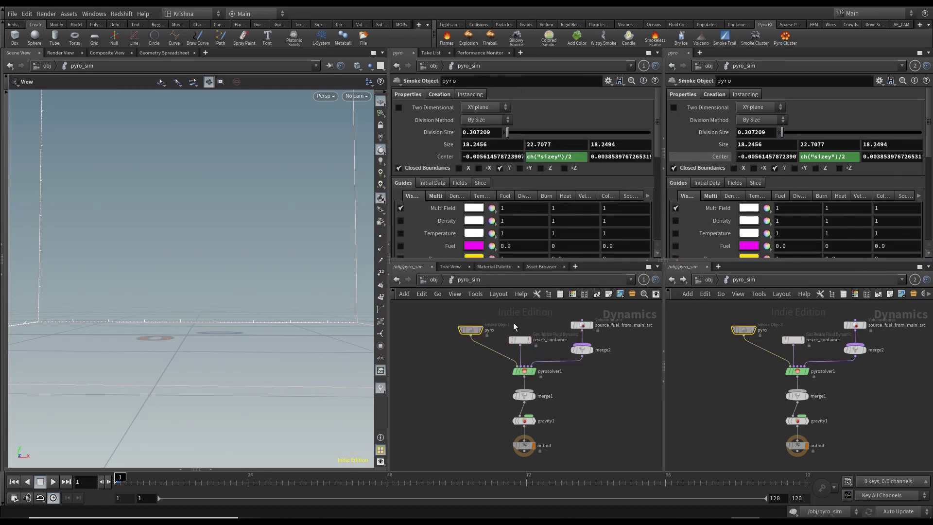
click(520, 340)
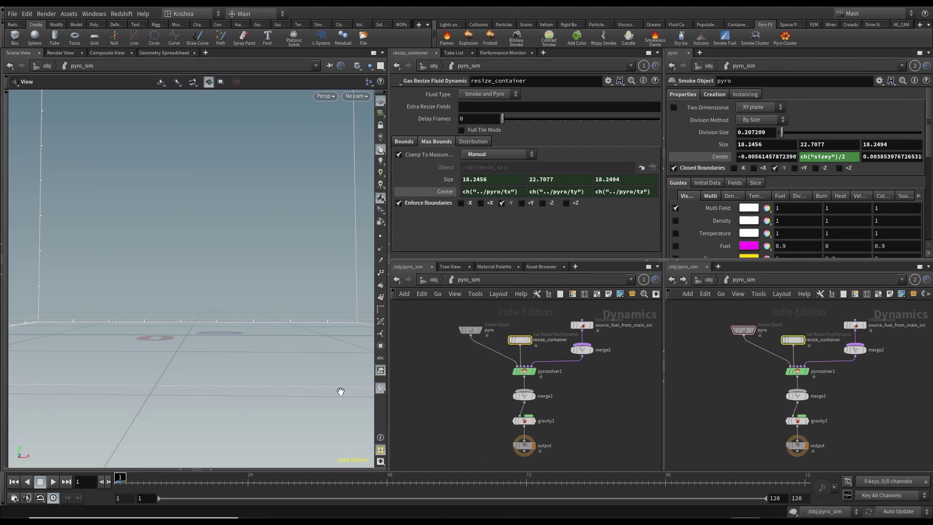
- Play the pyro simulation, switch the viewport to cam1, and replay it from frame 1
click(54, 482)
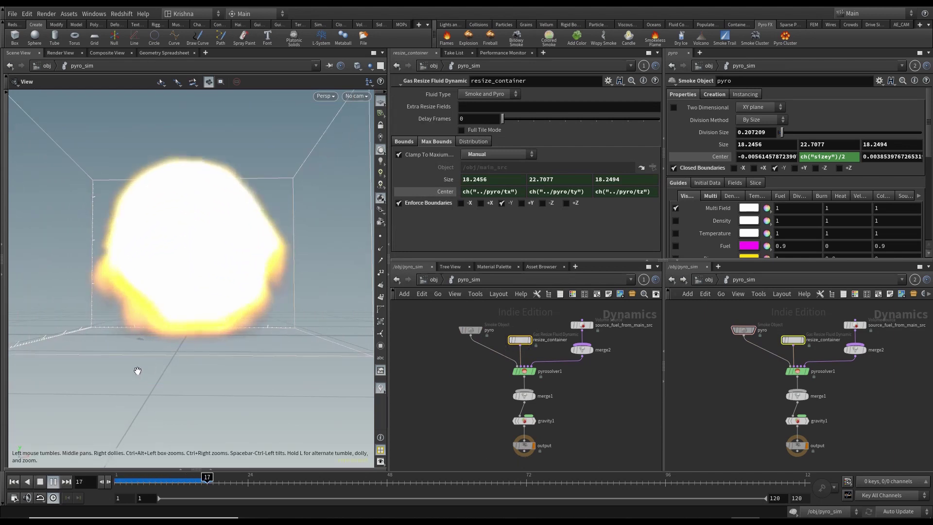
key(Escape)
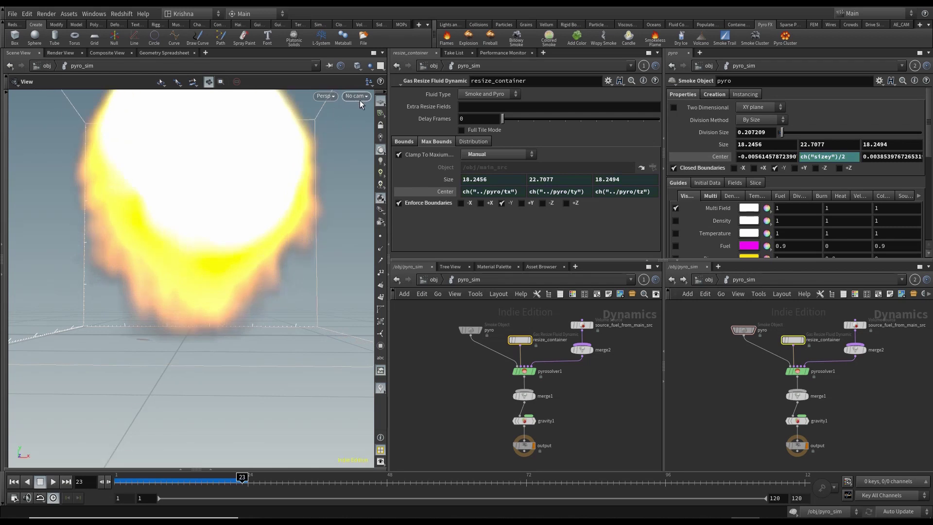
click(361, 97)
click(369, 137)
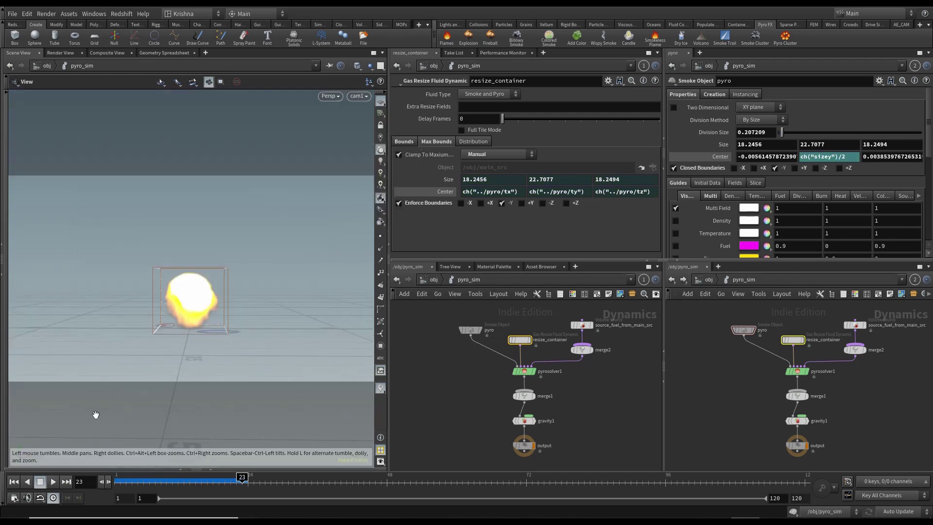
click(13, 482)
click(51, 482)
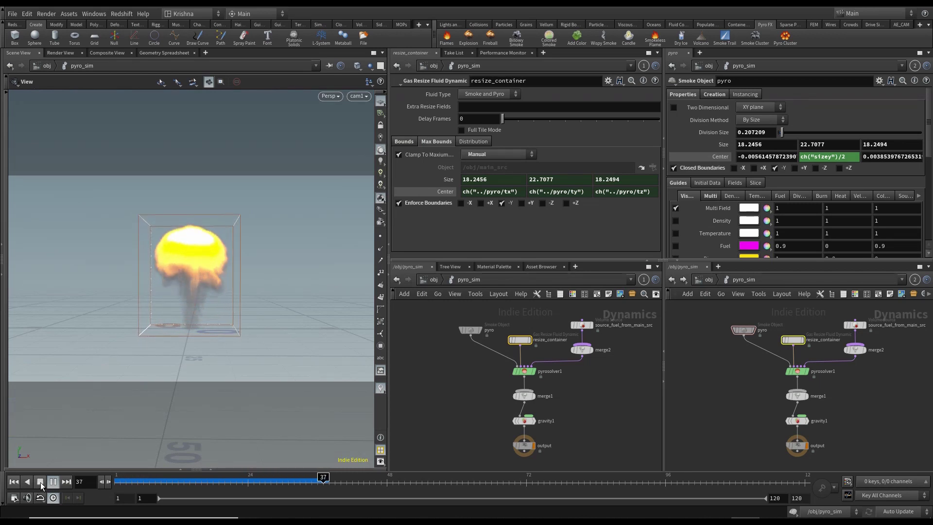
click(41, 482)
- At object level, delete the pyro_sim and pyro_import nodes
click(432, 280)
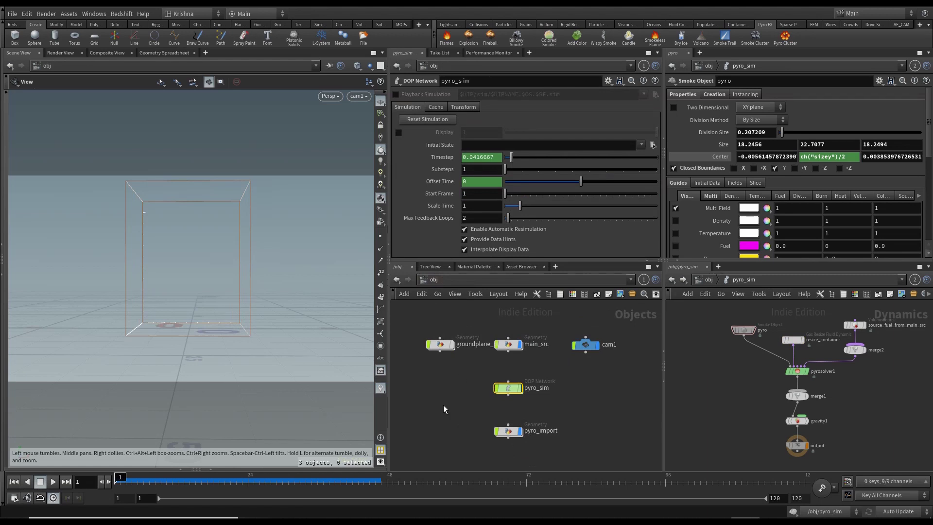
scroll(464, 419, down, 2)
drag(565, 414, 500, 380)
drag(556, 444, 512, 398)
key(Delete)
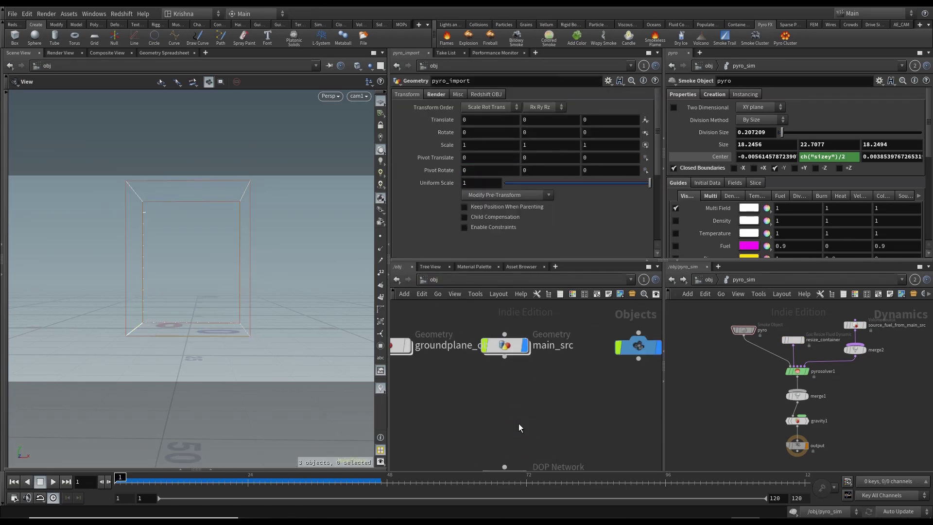
- Create a Geometry object below main_src, rename it flare_src, and step inside it
key(Tab)
key(Return)
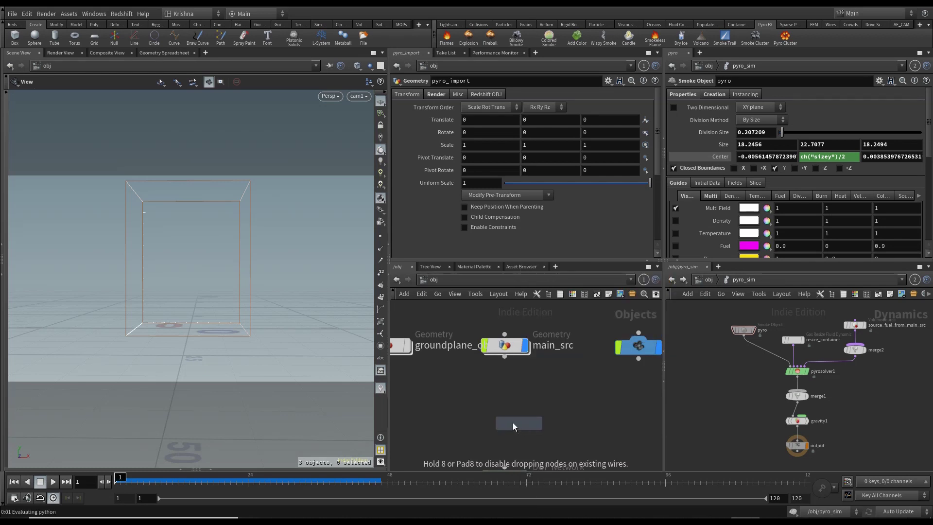
click(506, 412)
double_click(545, 412)
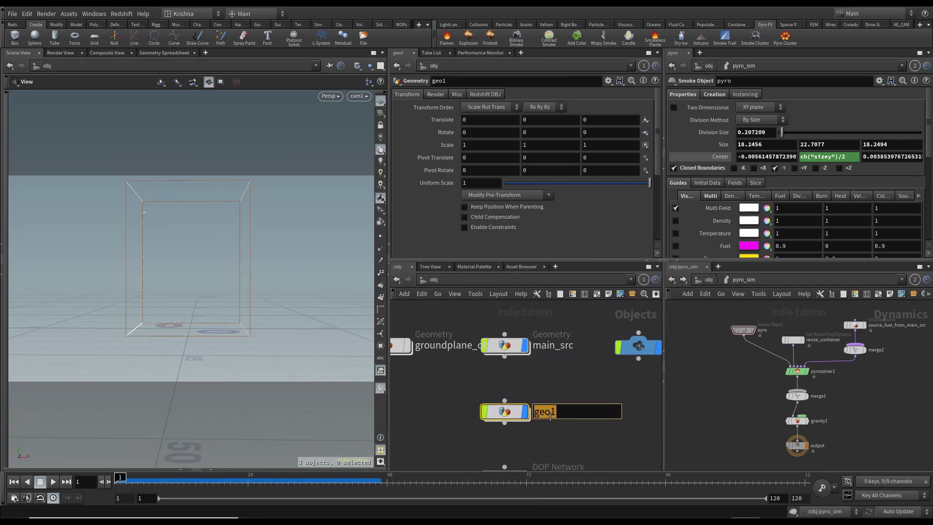
text(flare_src)
key(Return)
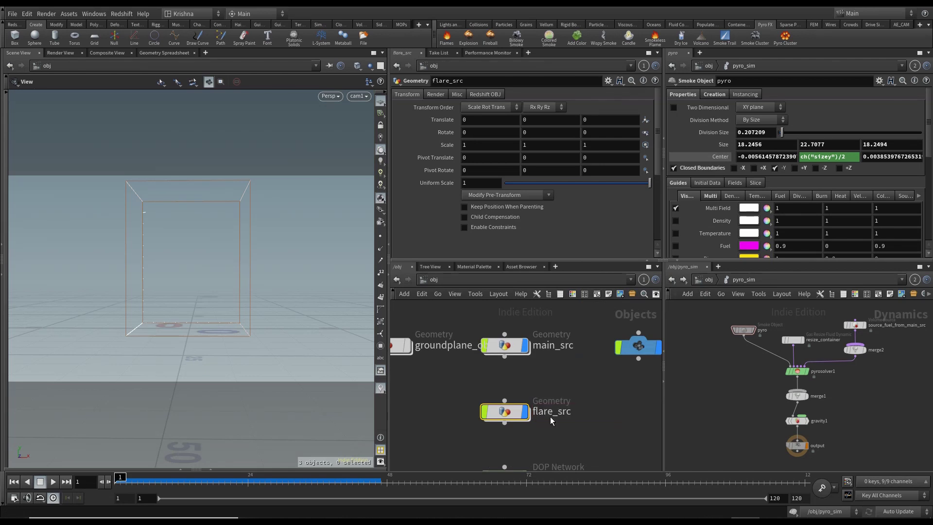
double_click(509, 412)
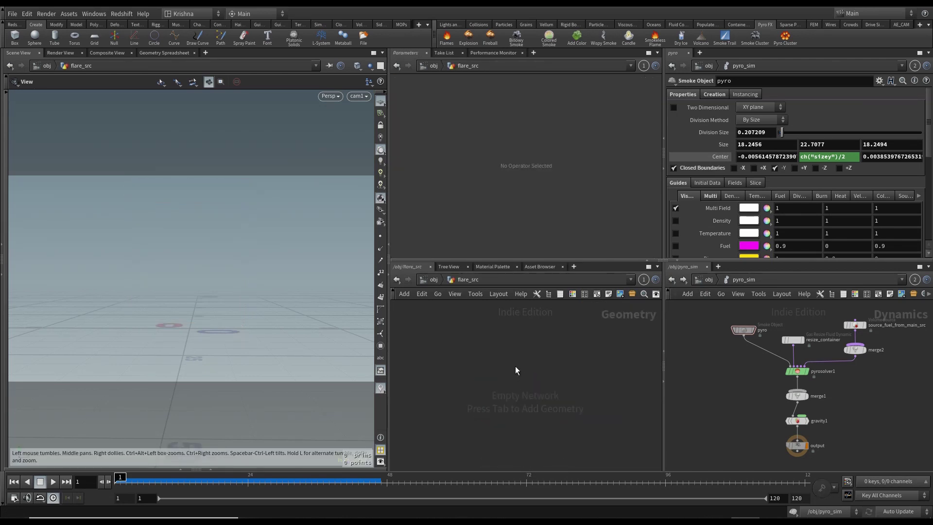
- Add a Polygon Sphere with Uniform Scale 0.5 and Frequency 16
key(Tab)
text(sphere)
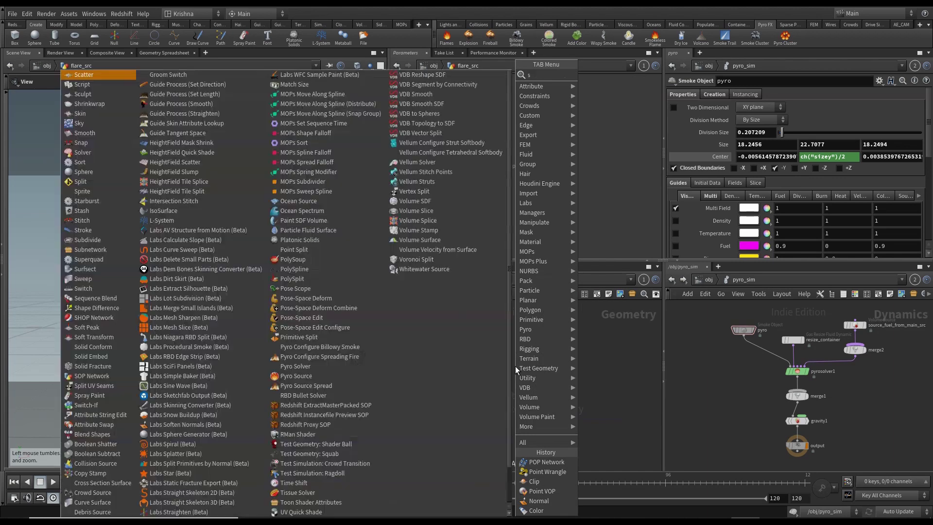
key(Return)
click(515, 366)
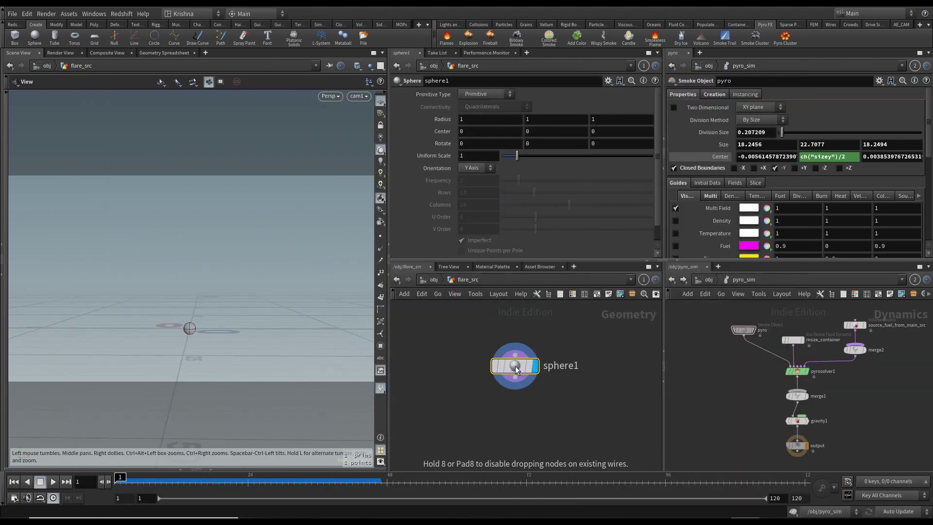
click(503, 94)
click(496, 100)
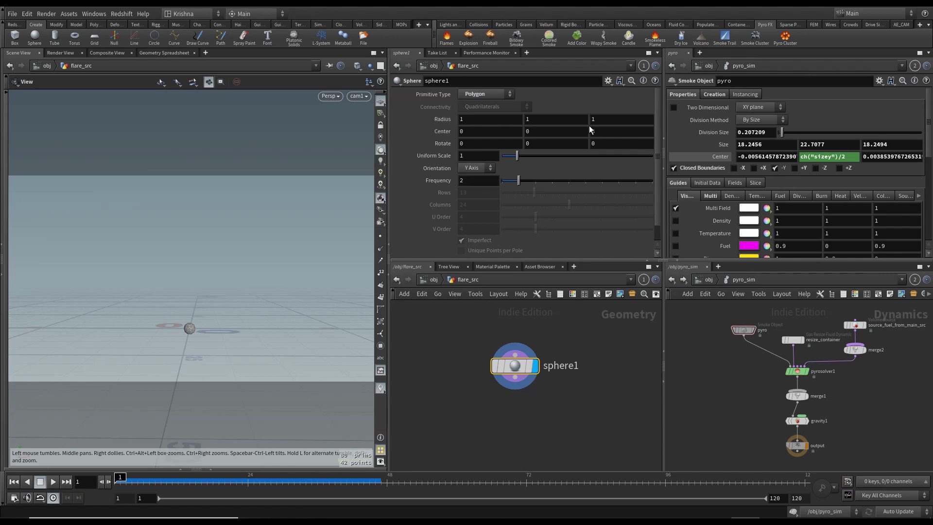
click(480, 153)
text(0.5)
key(Return)
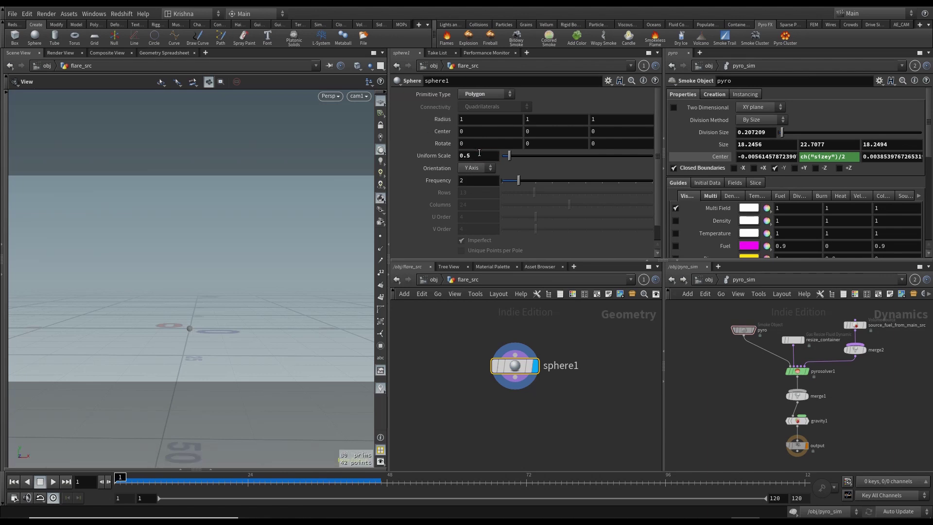
click(475, 181)
key(Return)
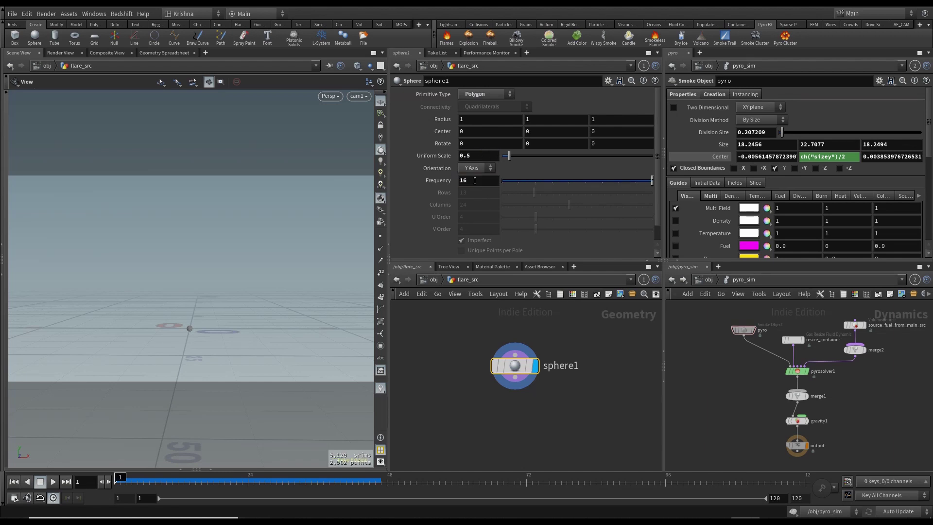
- Add a Clip node under sphere1, display it, and frame the hemisphere
key(Tab)
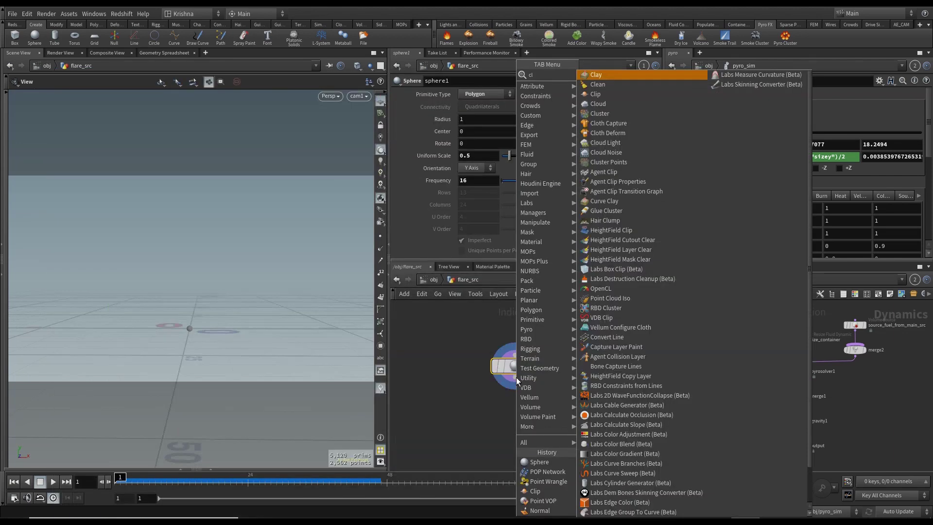
click(535, 491)
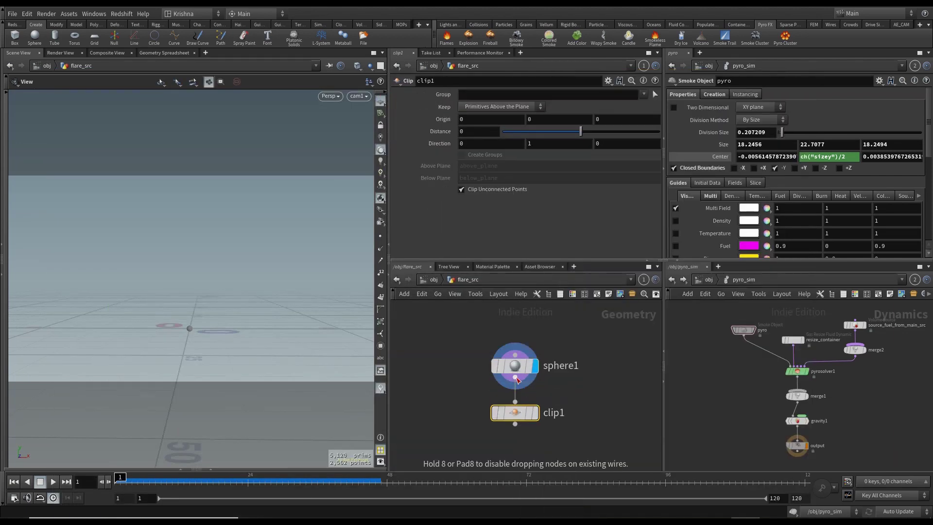
click(536, 412)
middle_drag(610, 448, 613, 416)
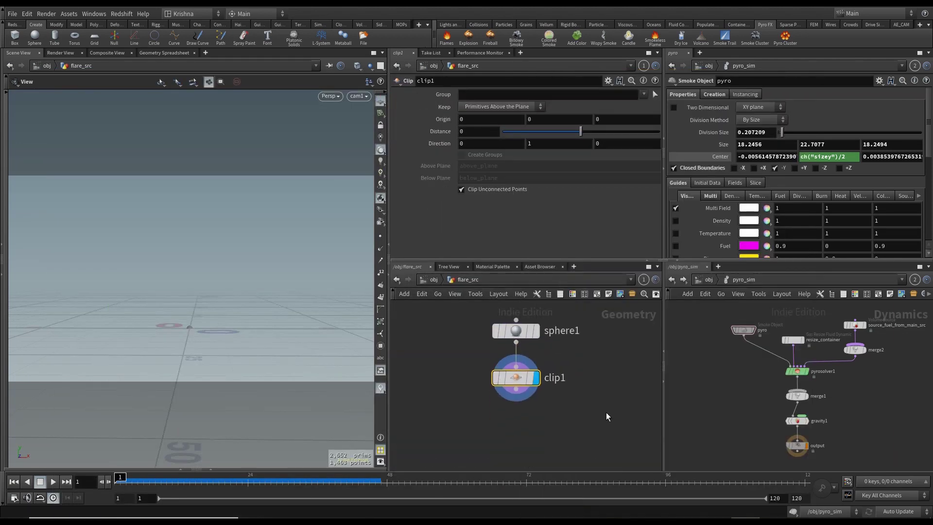
key(f)
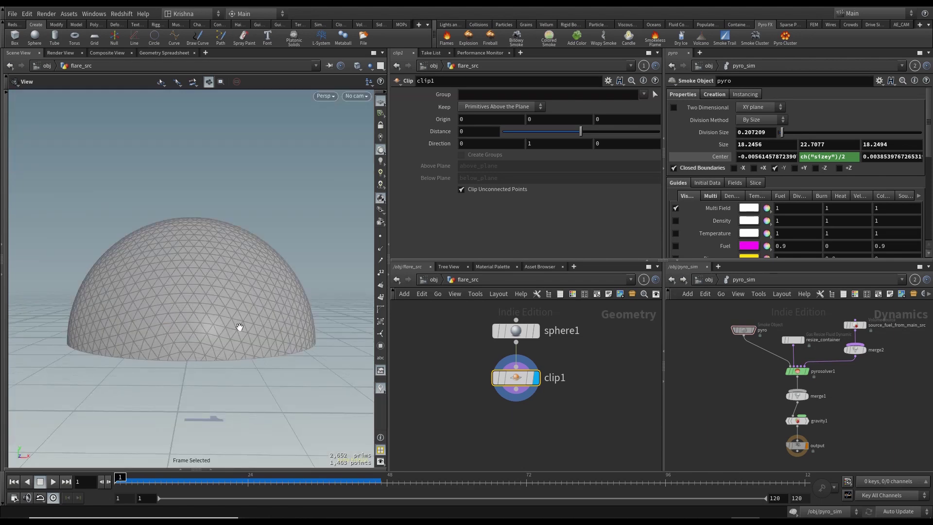
- Add a Normal node below clip1, display it, and set Add Normals to Points
scroll(564, 391, up, 2)
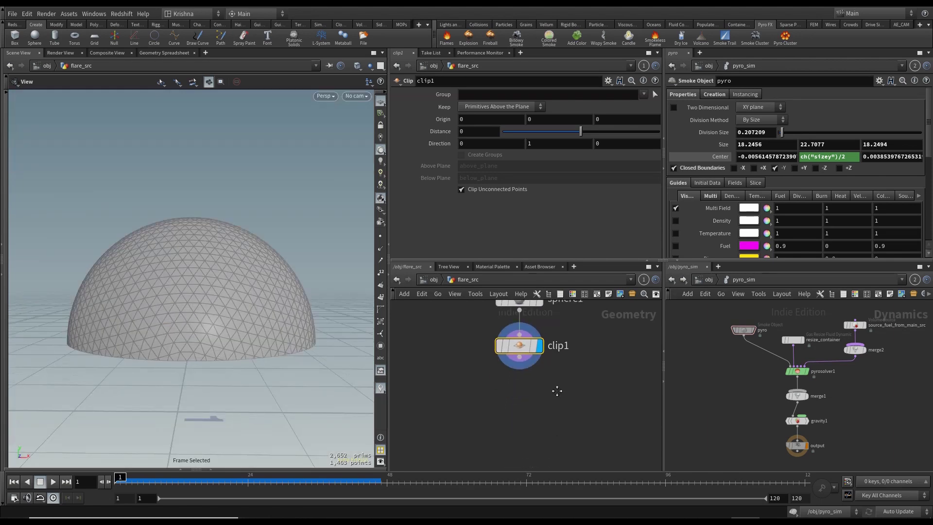
key(Tab)
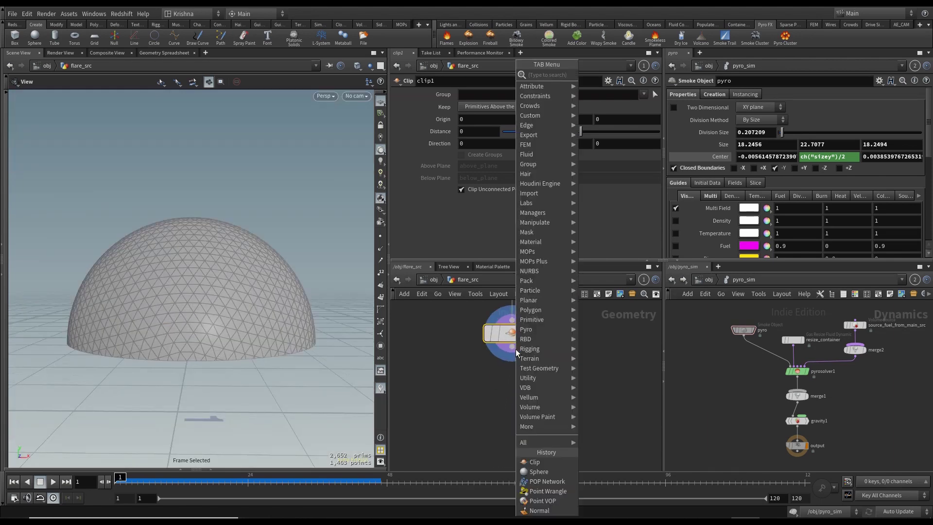
text(norm)
key(Return)
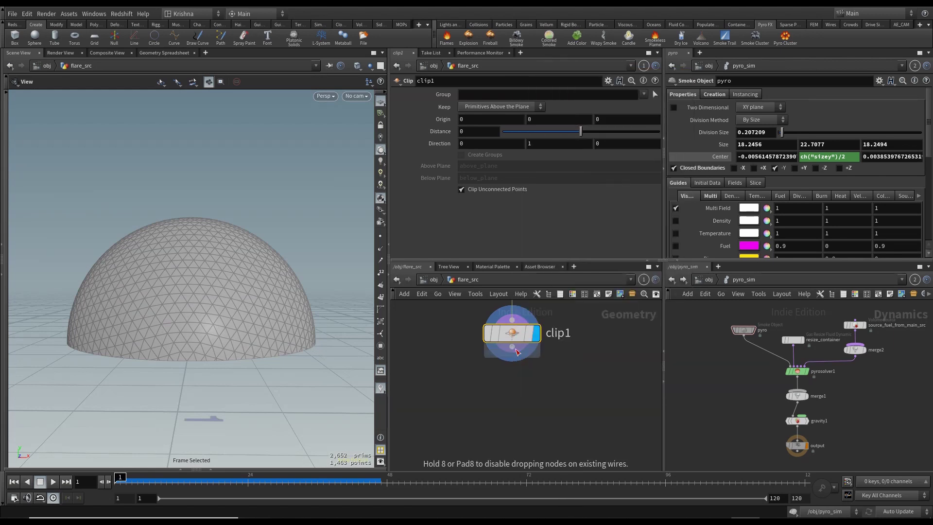
click(517, 352)
click(536, 390)
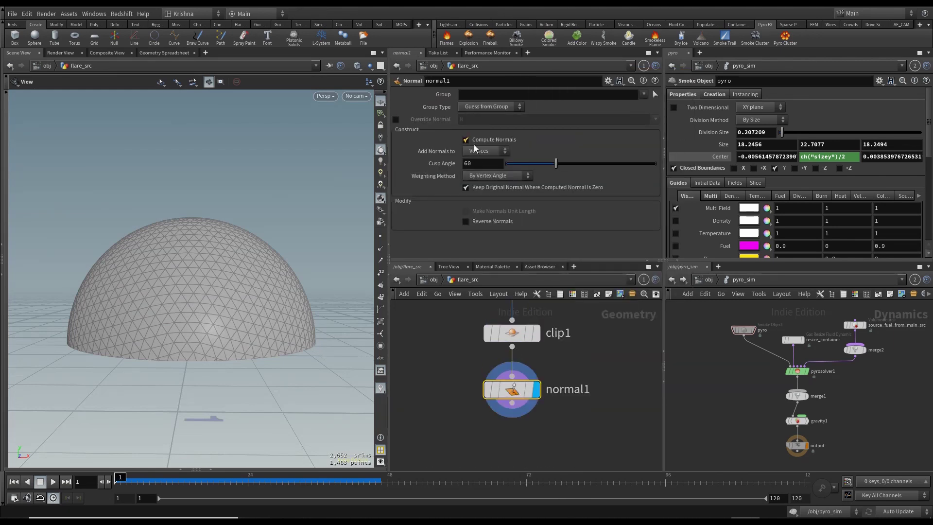
click(478, 155)
click(484, 163)
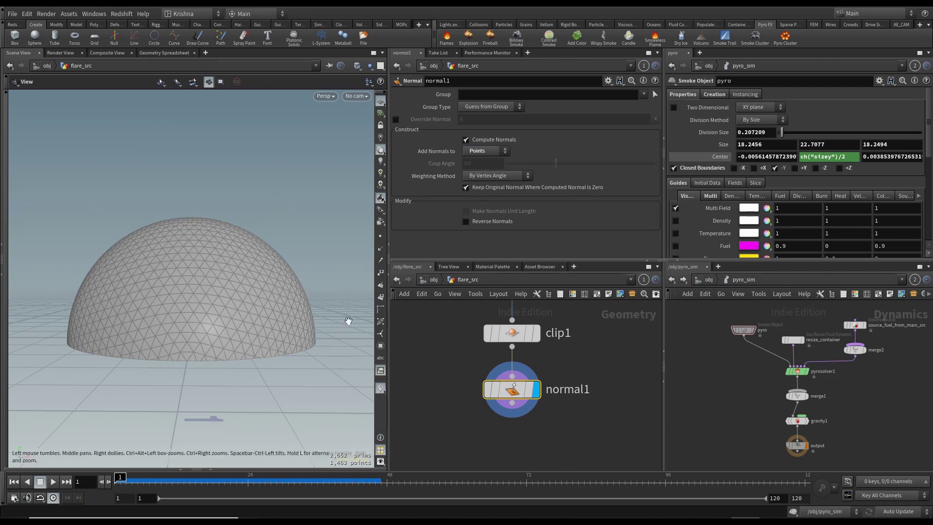
click(381, 248)
click(381, 249)
- Create a Point Wrangle node after normal1
key(Tab)
text(point)
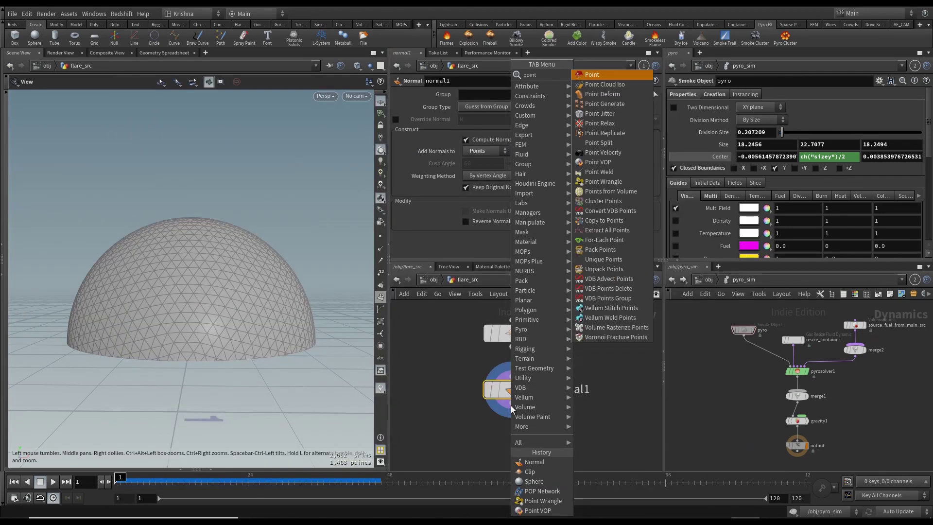
text(w)
key(Return)
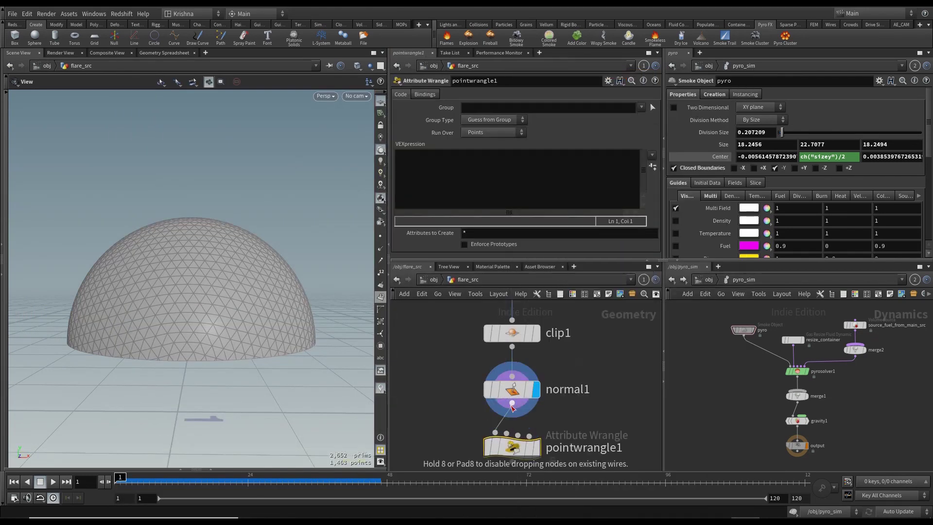
click(513, 408)
click(498, 196)
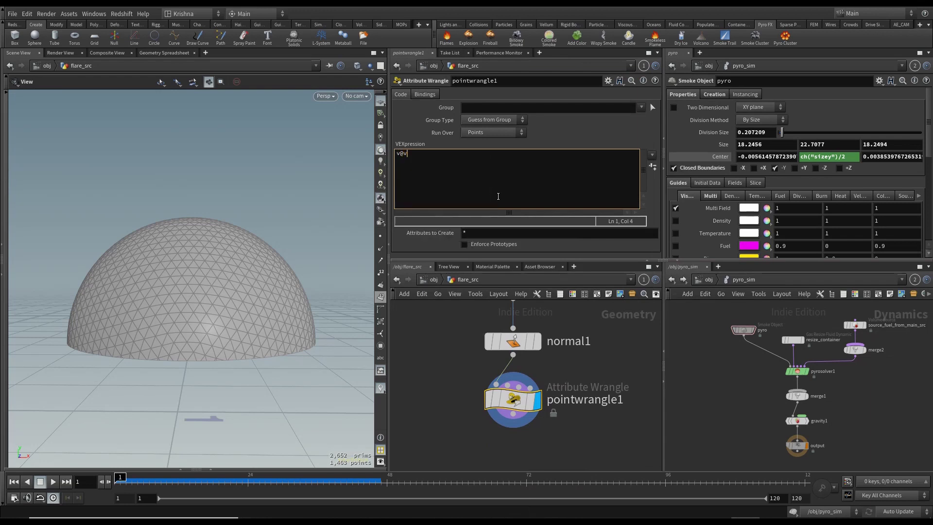
text(v@v = v@N * rand()
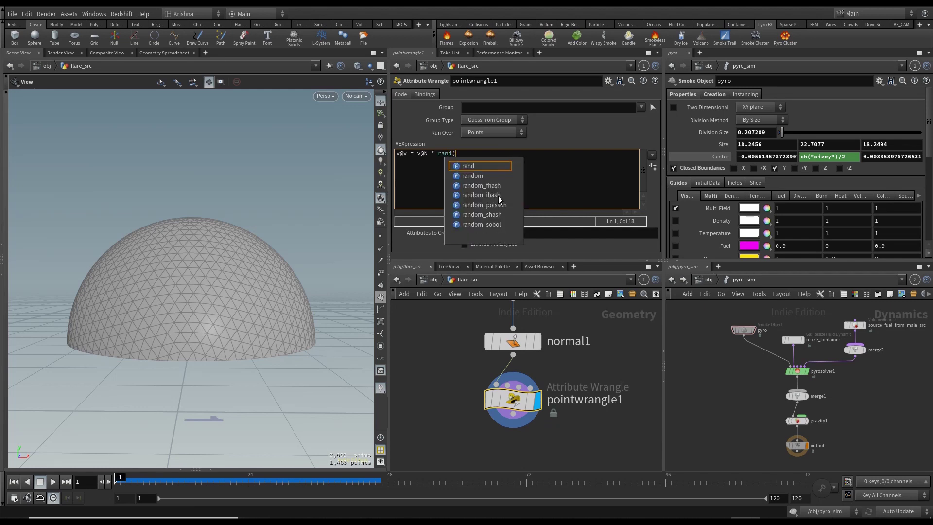
text(ptnum,))
key(BackSpace)
key(BackSpace)
text();)
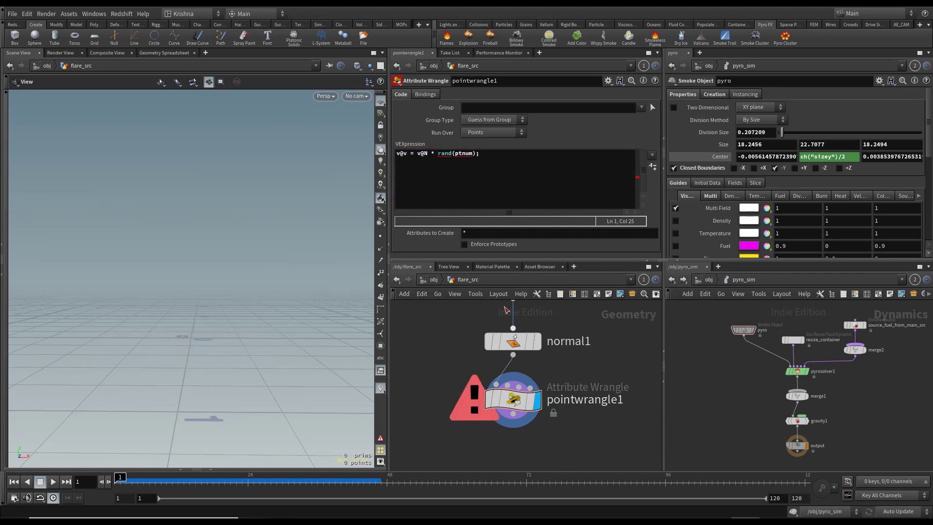
click(457, 155)
text(@)
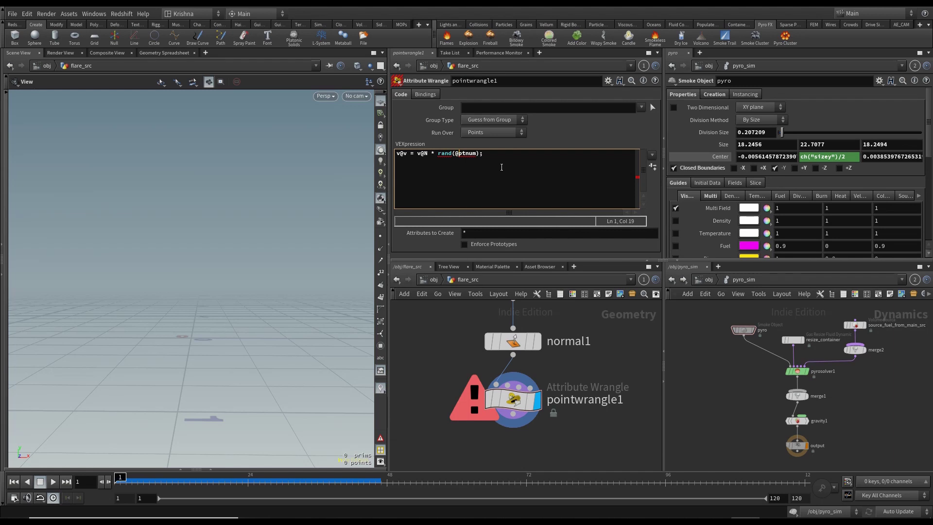
click(447, 366)
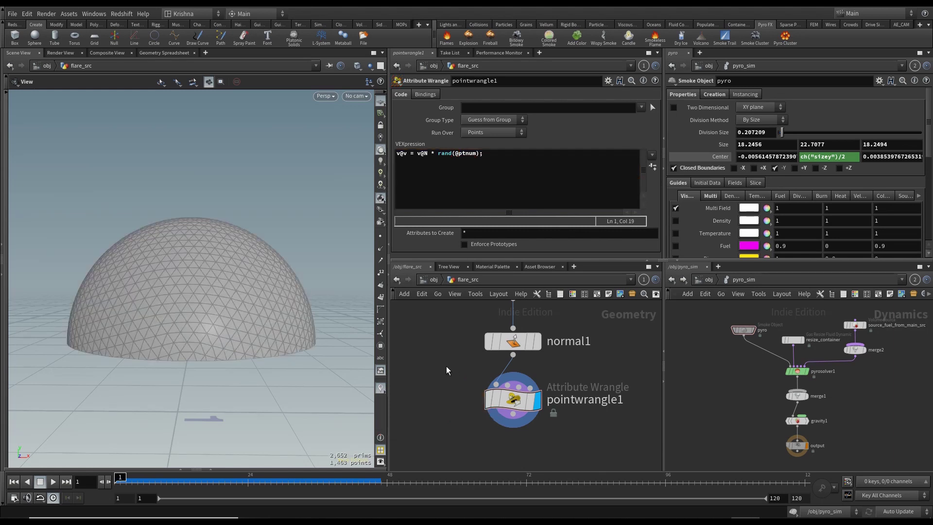
- Rename the wrangle node to initialize_v
double_click(558, 402)
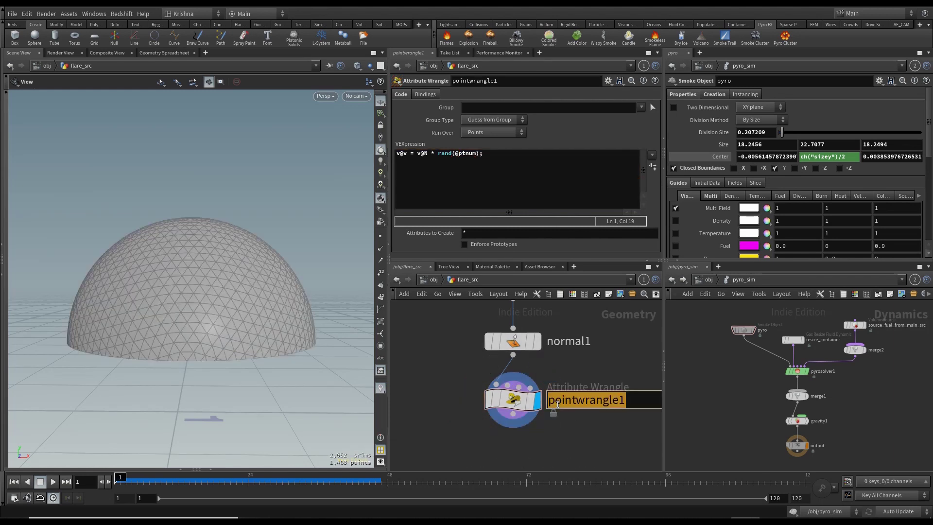
text(inis)
key(BackSpace)
text(taialize_v)
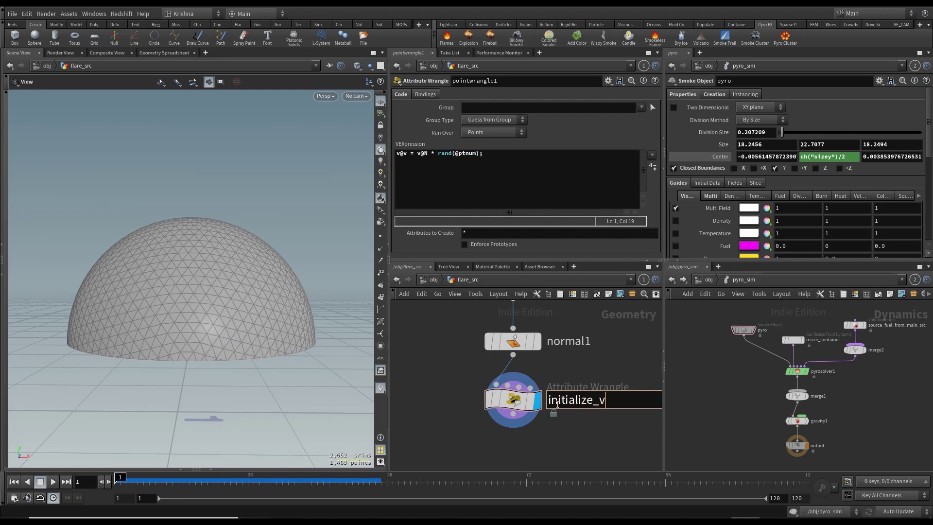
key(Return)
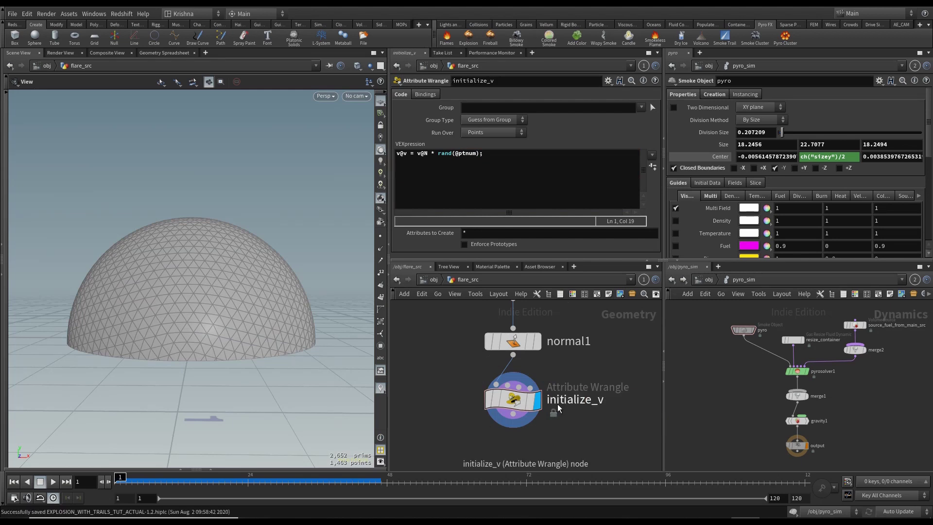
- Add a Point VOP node below initialize_v
key(Tab)
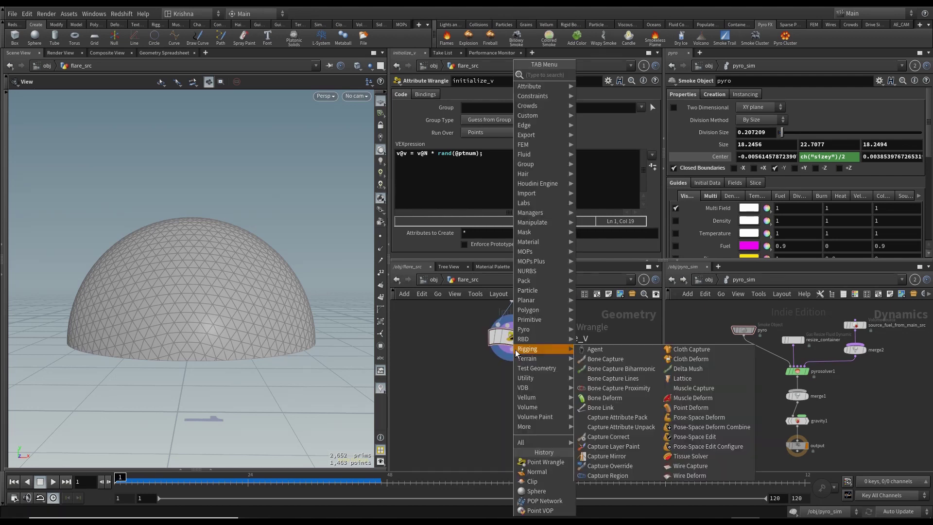
text(point vop)
key(Return)
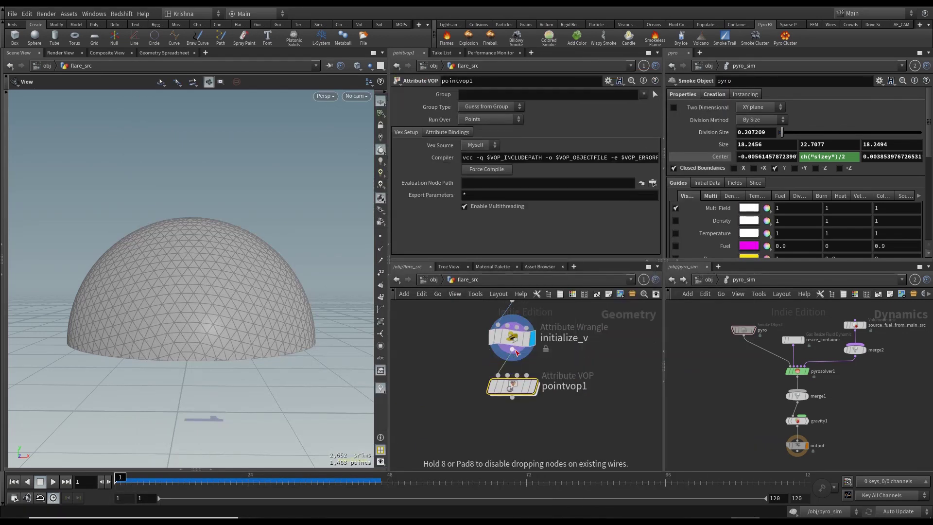
- Rename the VOP to initialize_fuel, save the scene, and step inside it
double_click(573, 386)
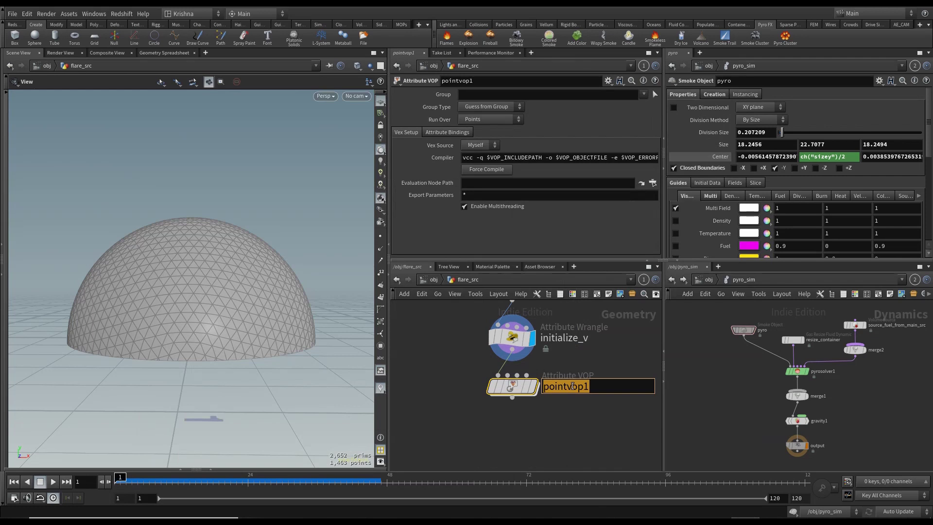
text(initialize)
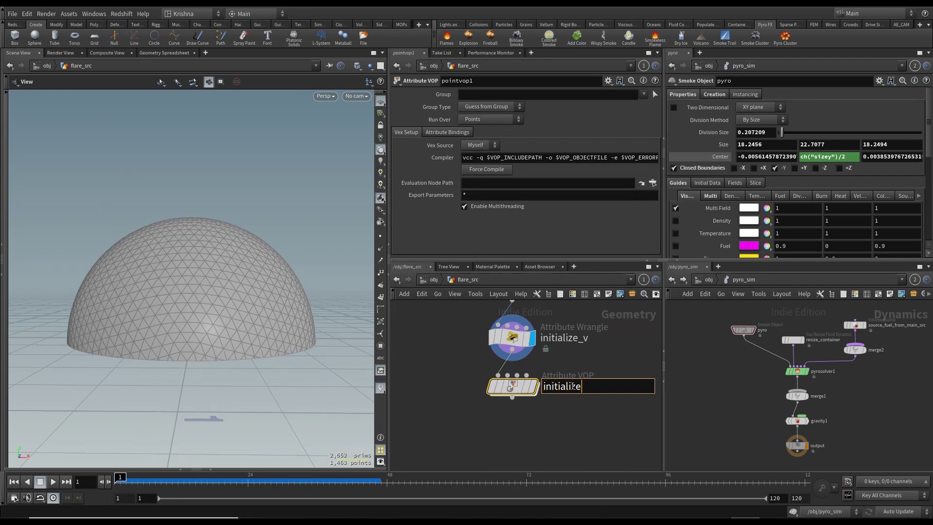
text(_fuel)
key(Return)
key(ctrl+s)
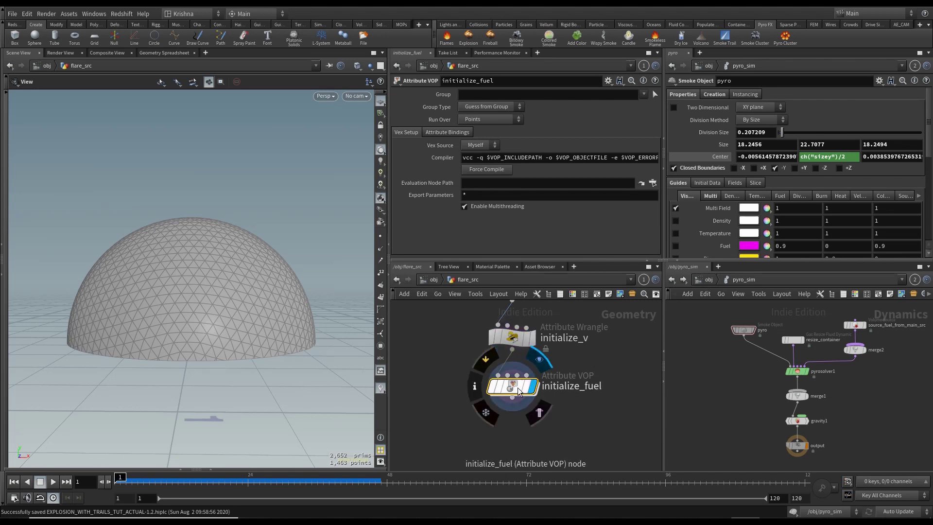
double_click(507, 391)
- Rearrange the globals and output nodes and add an Anti-Aliased Noise node
drag(475, 365, 416, 325)
drag(585, 328, 620, 328)
key(Tab)
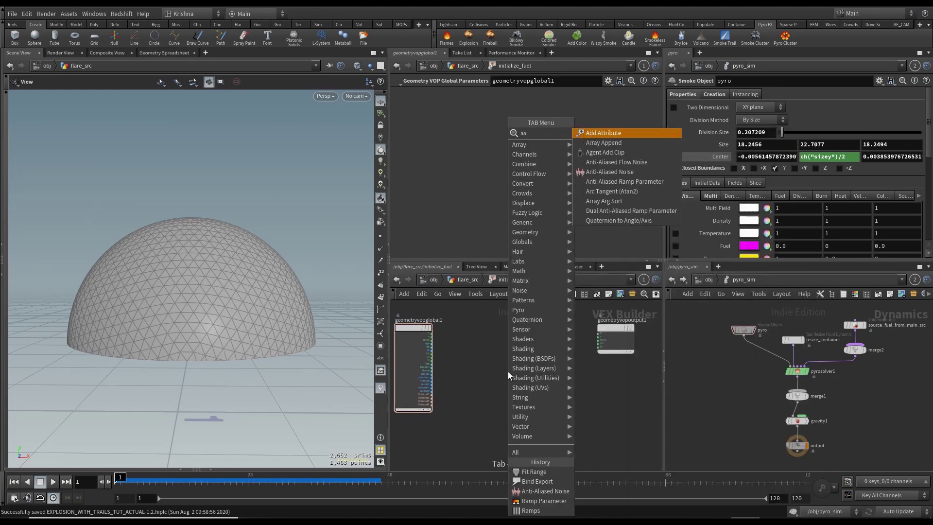
key(Return)
click(508, 372)
drag(508, 371, 505, 347)
- Wire the globals' P output into aanoise1's pos input and position it beside the globals
scroll(466, 359, up, 3)
click(398, 314)
click(537, 332)
drag(538, 332, 489, 351)
scroll(489, 351, down, 3)
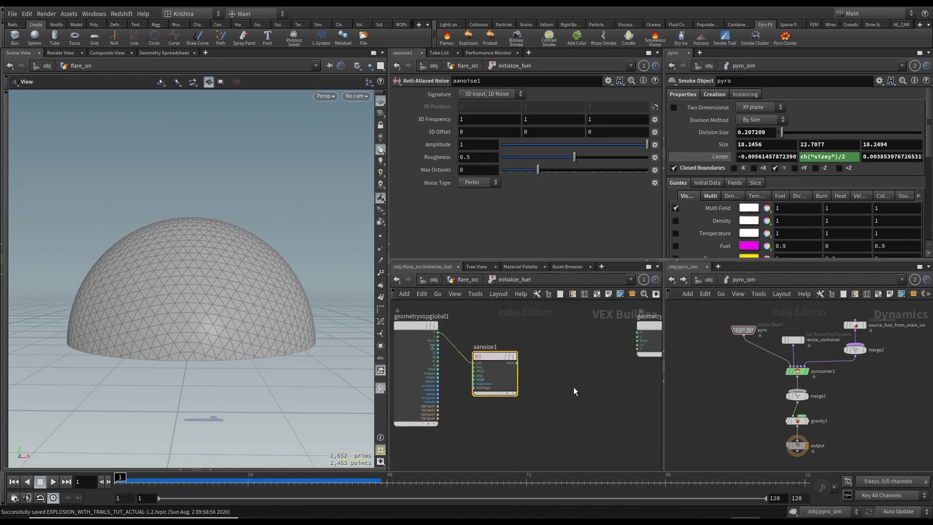
middle_drag(574, 387, 543, 411)
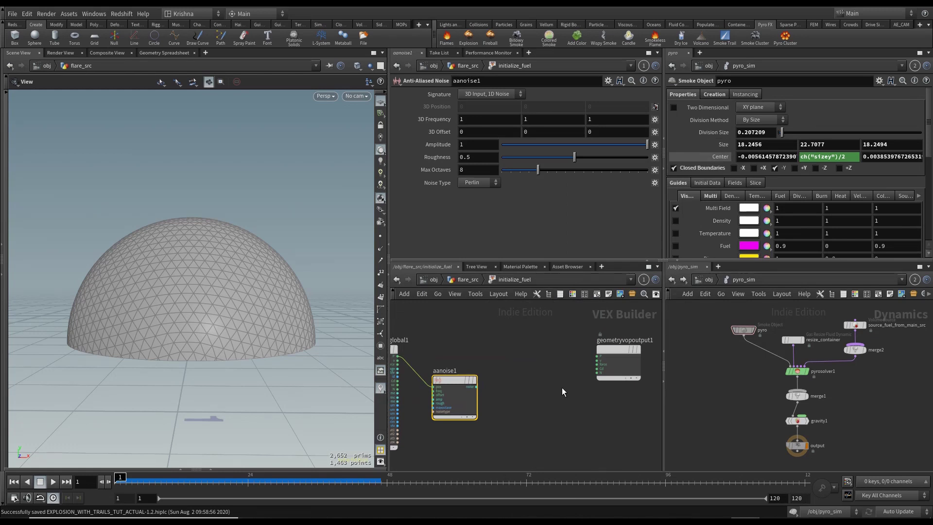
- Add a Bind Export fed by aanoise1's noise output and set its Name to fuel
key(Tab)
text(bine)
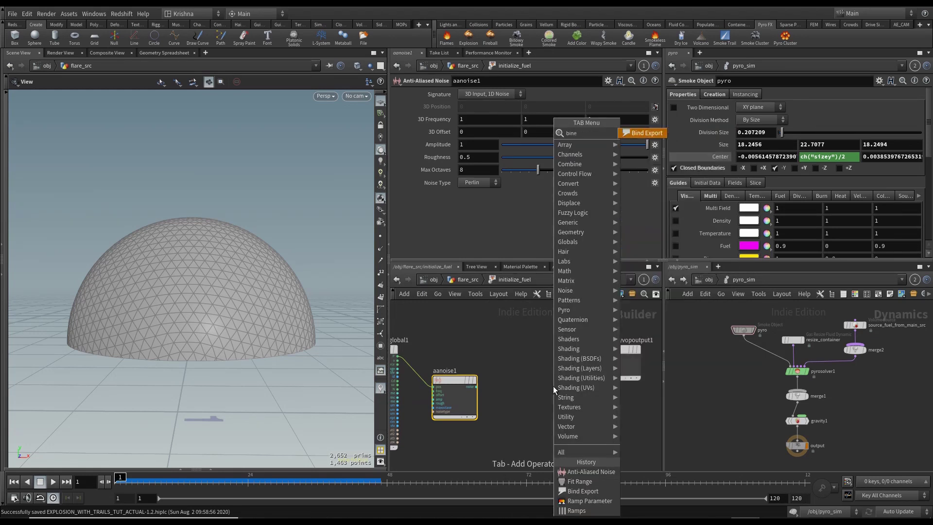
key(Return)
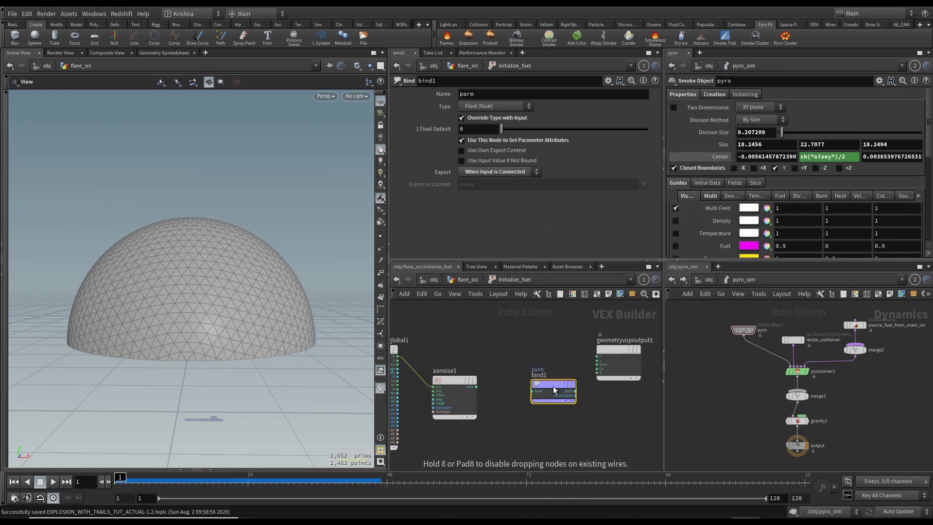
click(617, 410)
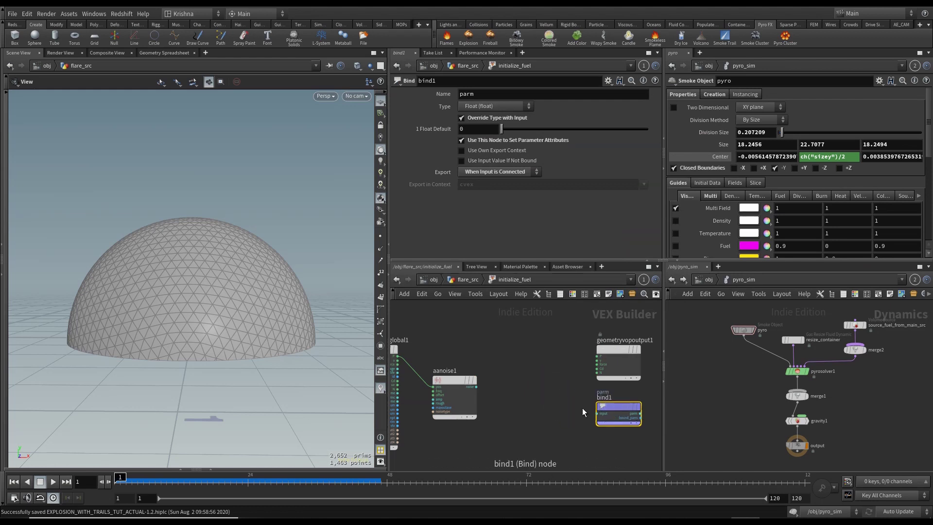
click(476, 387)
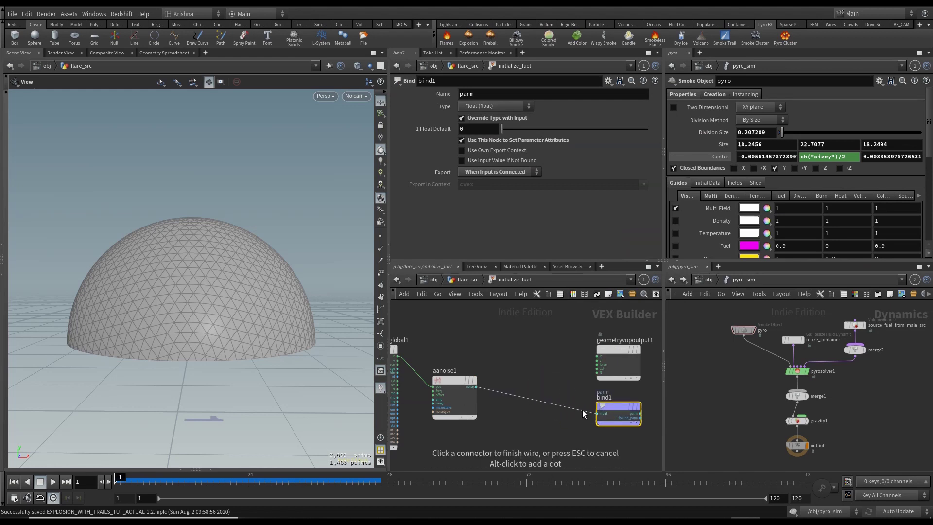
click(597, 413)
double_click(484, 94)
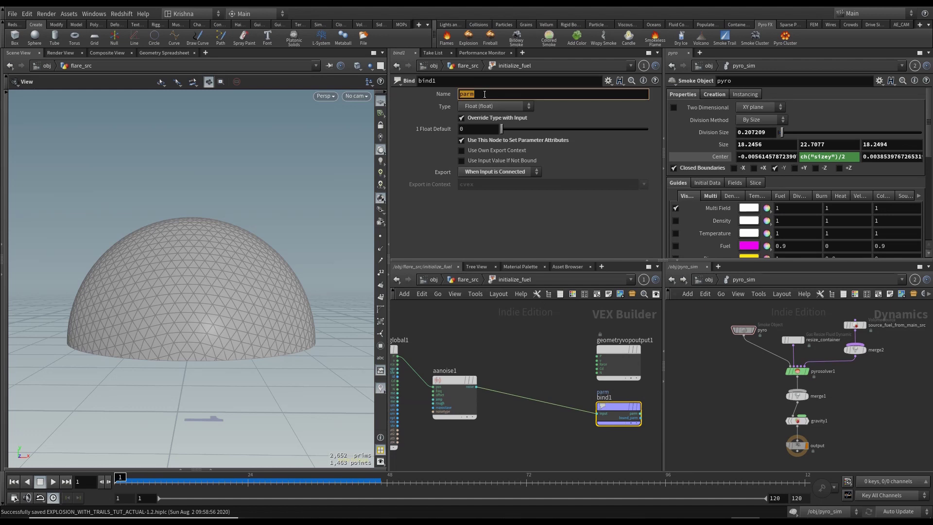
text(fuel)
key(Return)
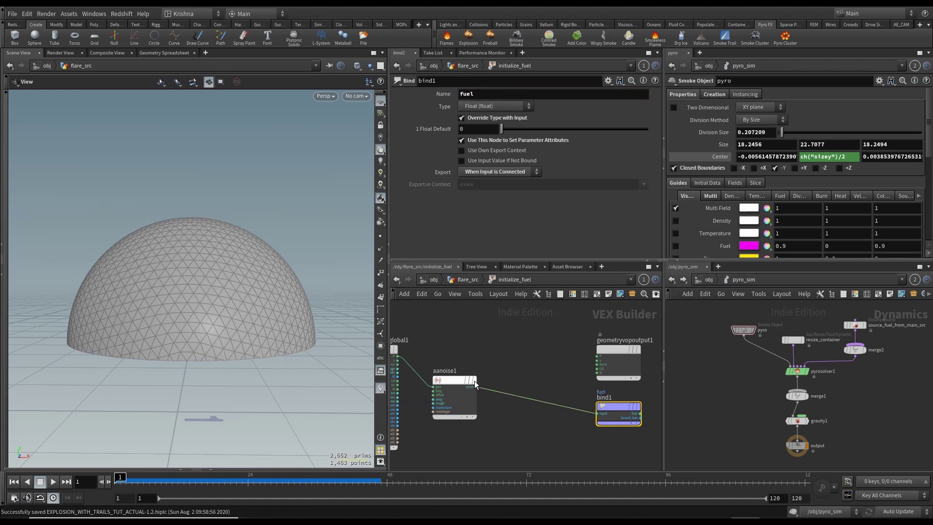
- Add a Fit Range node to the initialize_fuel network
mouse_move(477, 388)
key(Tab)
text(fit)
key(Return)
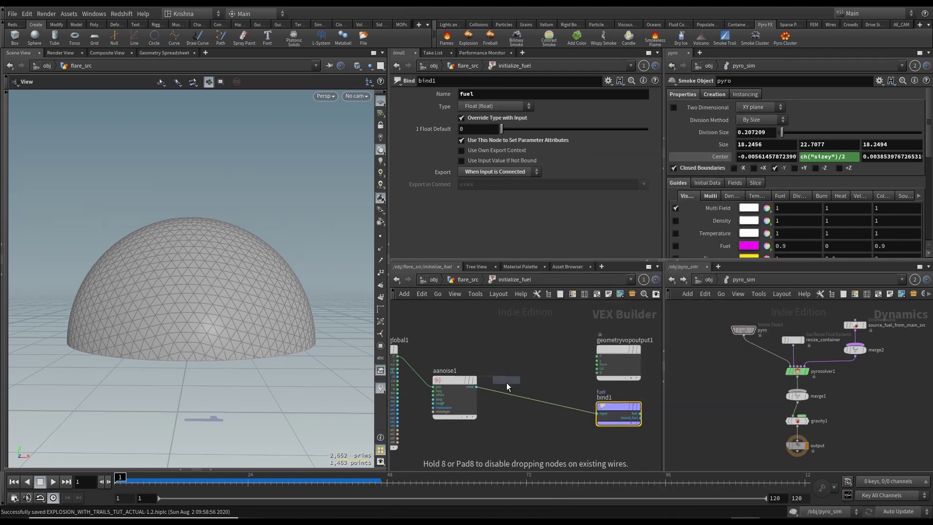
- Insert fit1 between aanoise1 and the fuel export, and wire its output into the output's Cd
click(552, 407)
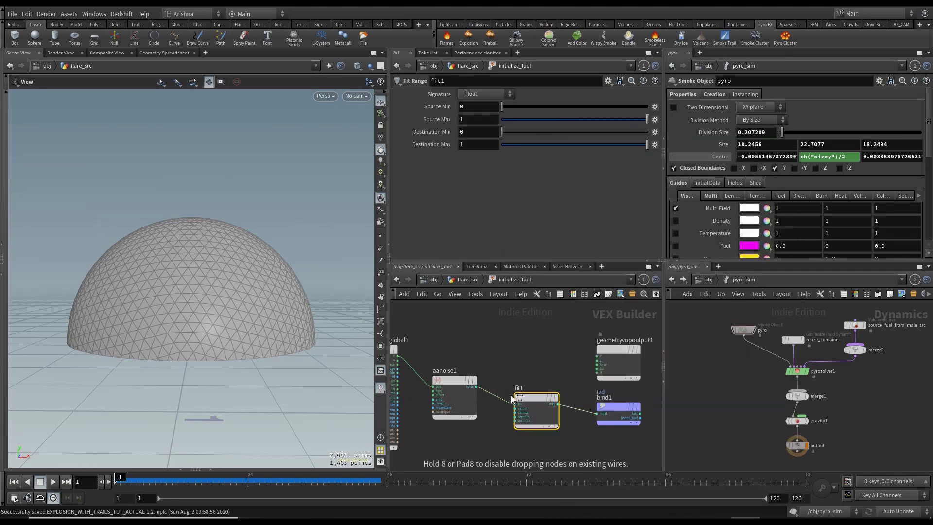
click(555, 405)
click(596, 368)
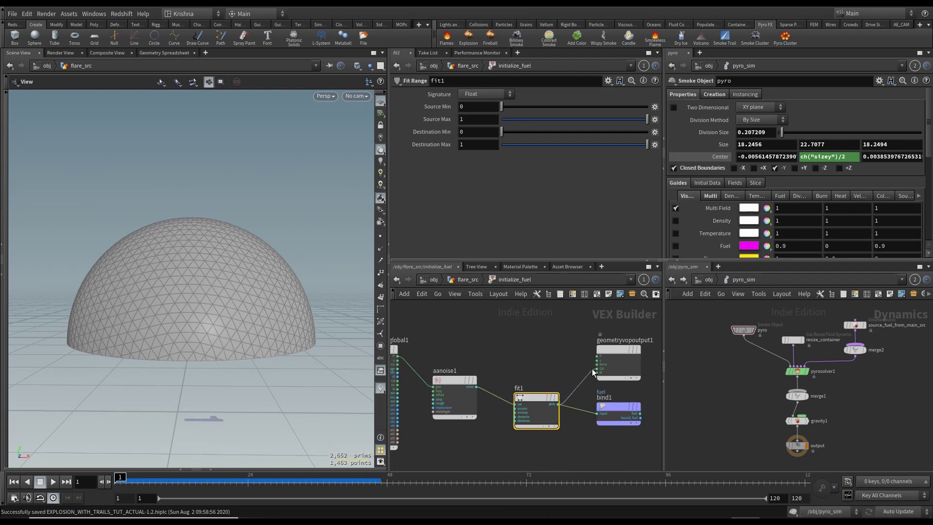
drag(529, 403, 525, 382)
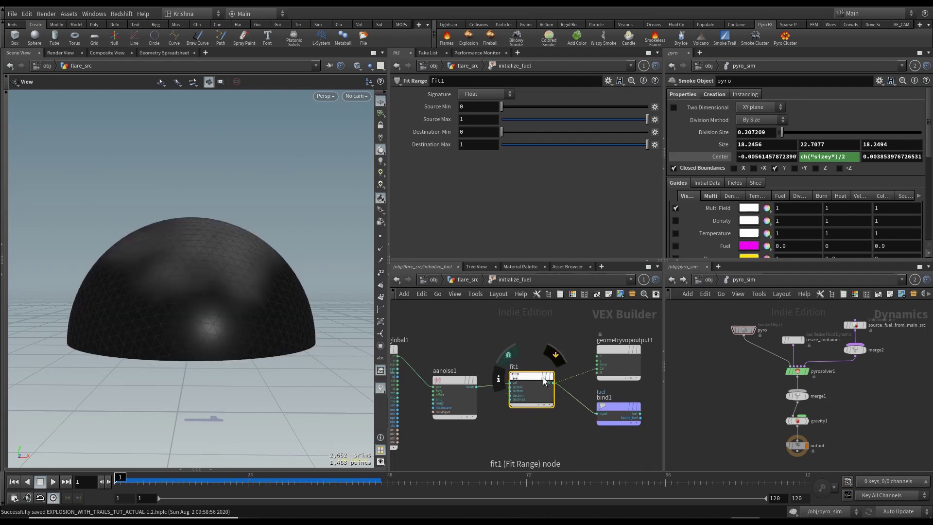
- Bypass fit1, save the scene, and raise aanoise1's 3D frequency to 1.7 on all axes
key(b)
key(ctrl+s)
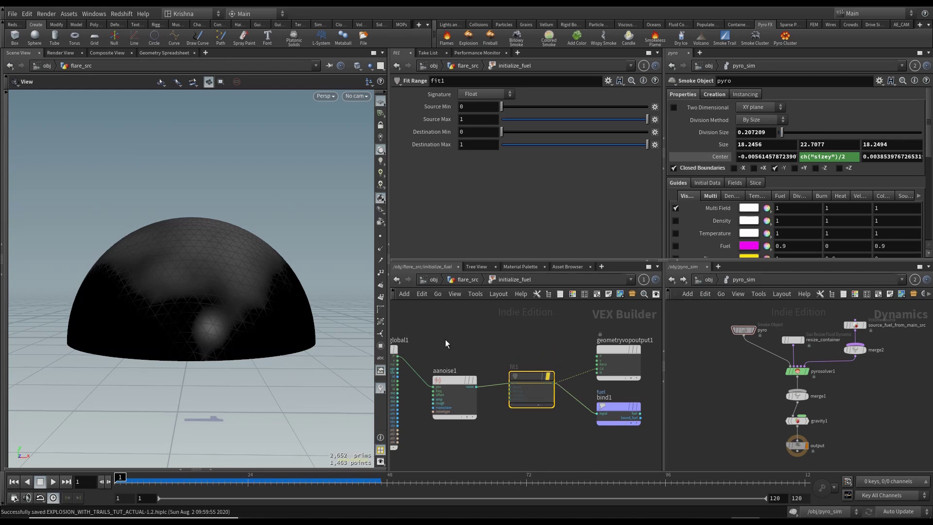
click(474, 397)
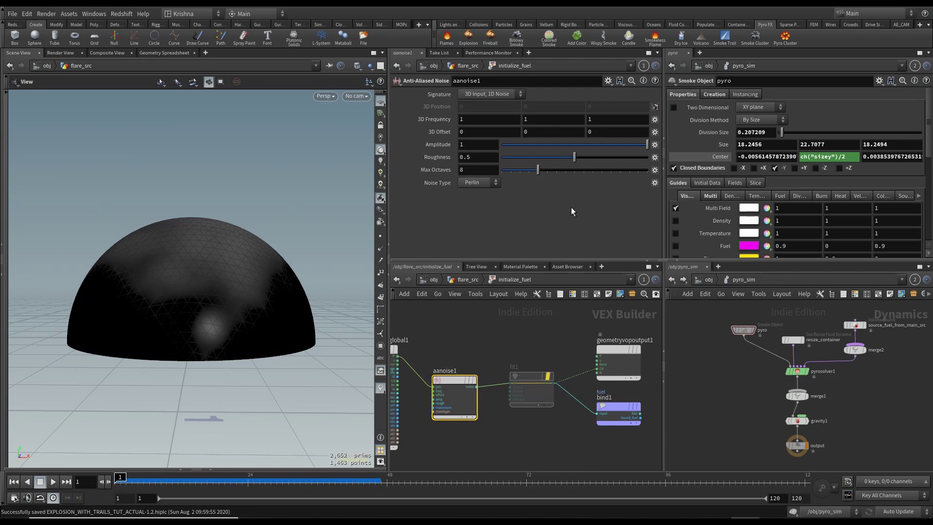
middle_drag(423, 120, 469, 114)
drag(248, 219, 224, 290)
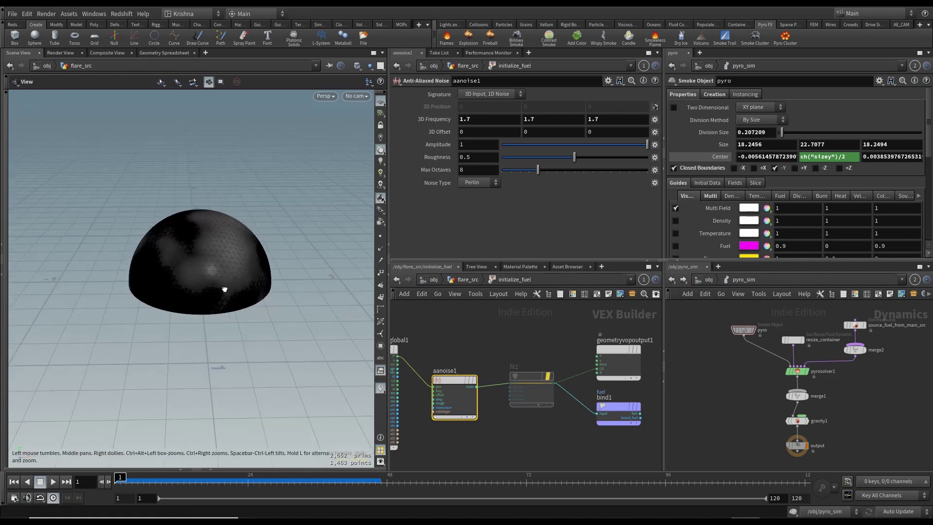
- Drive the noise Y offset with $F, play the animation, then return to frame 1
click(553, 132)
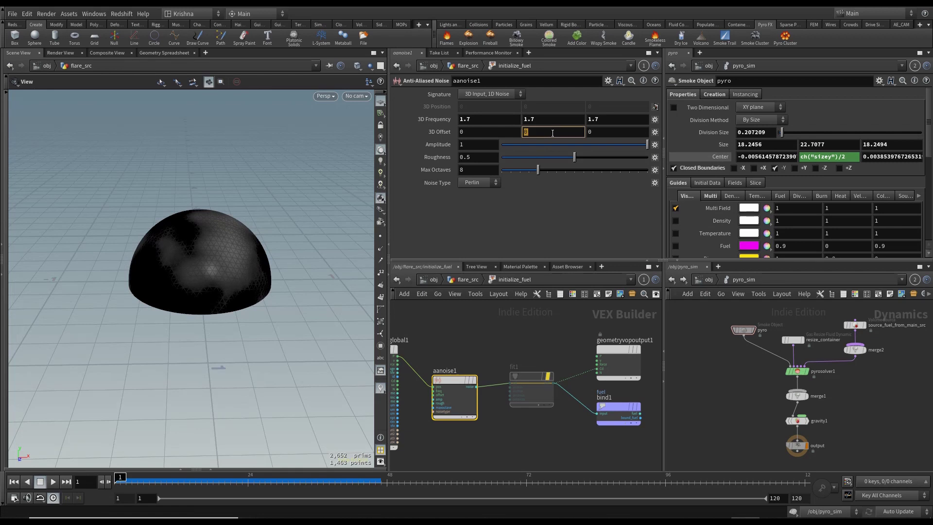
text($F)
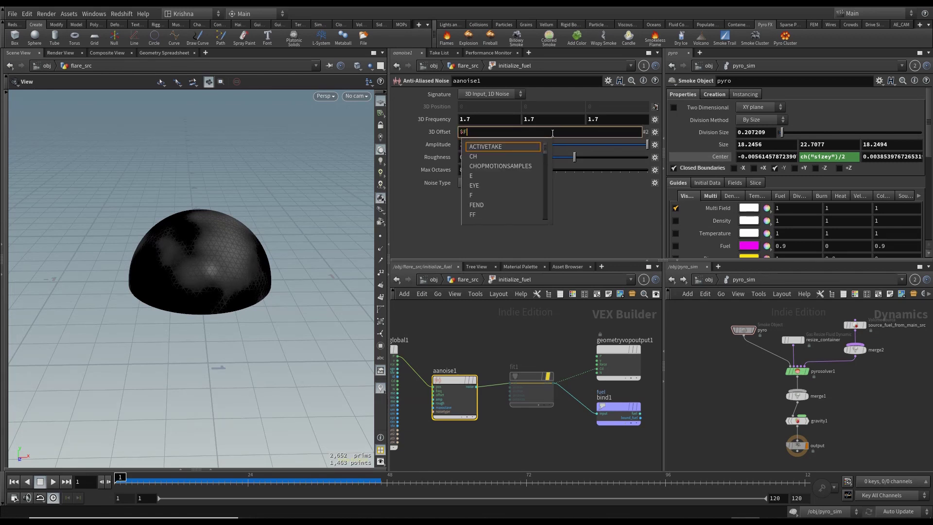
key(Return)
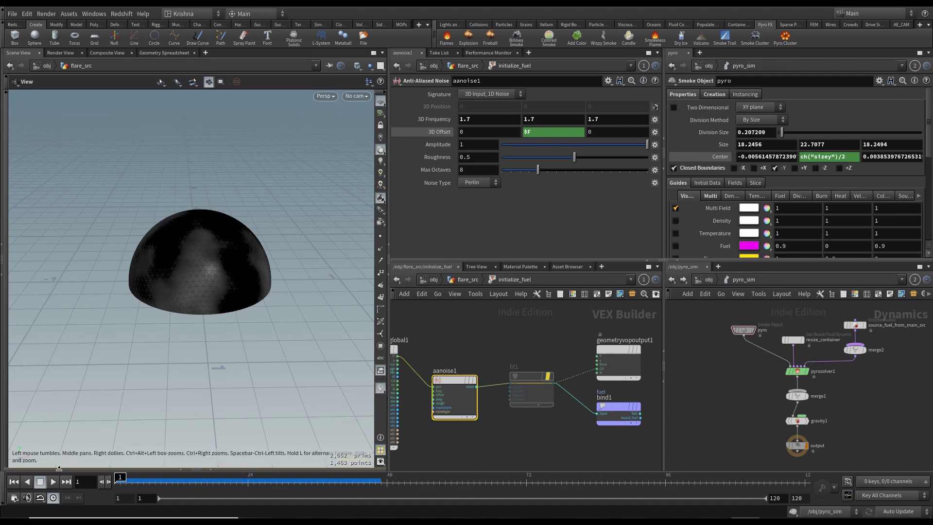
click(53, 481)
click(40, 482)
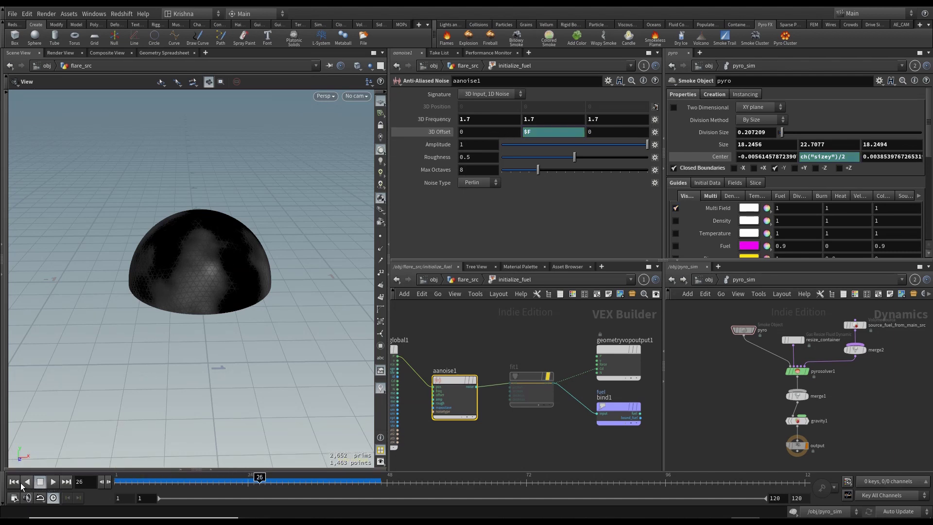
click(14, 482)
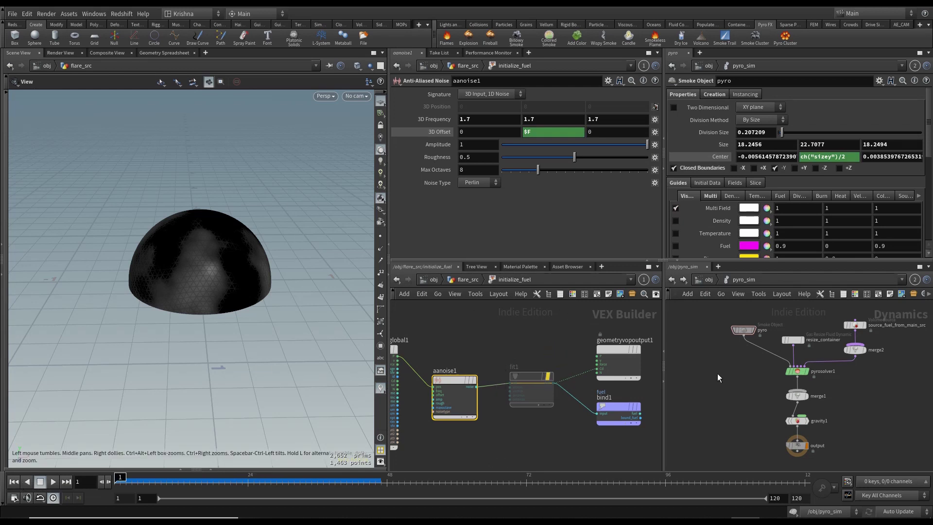
- Set the aanoise1 Amplitude to 3
click(697, 280)
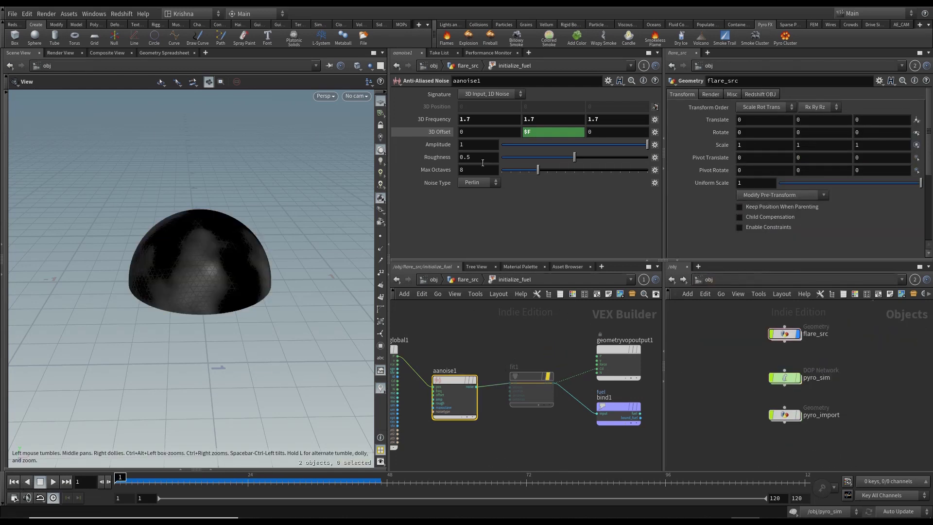
click(476, 147)
text(3)
key(Return)
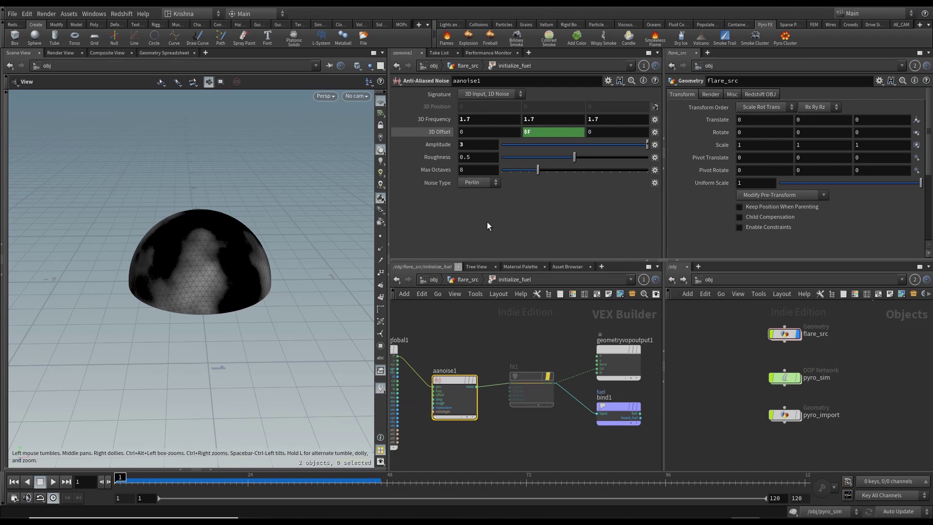
- Save, play to frame 14, and sort the Geometry Spreadsheet's points by fuel
key(ctrl+s)
click(53, 481)
click(41, 482)
click(212, 469)
click(323, 386)
click(319, 384)
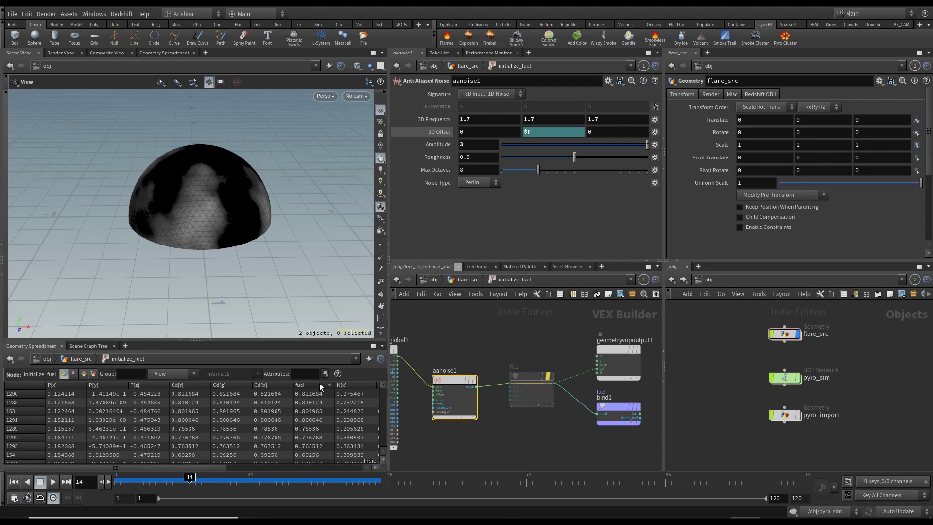
- Give fit1 a source range of -0.66 to 0.82 and turn off its bypass
click(532, 384)
click(478, 107)
text(-0.66)
key(Tab)
text(0.82)
key(Return)
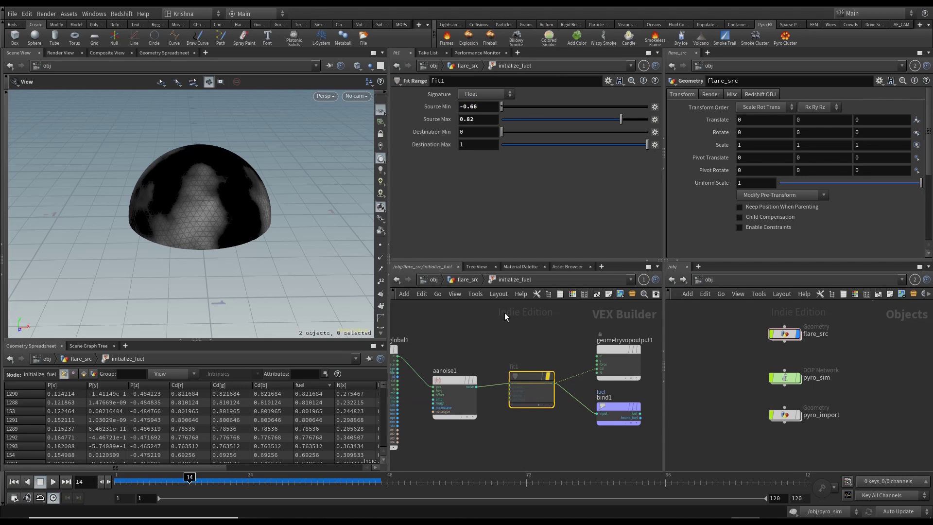
click(546, 376)
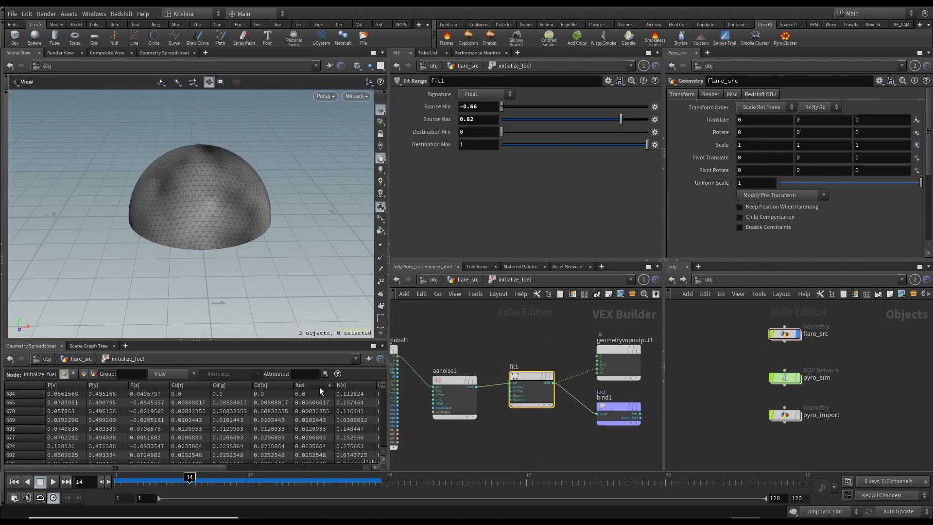
- Save the scene and place a Point Velocity node below initialize_fuel in flare_src
click(319, 387)
click(457, 279)
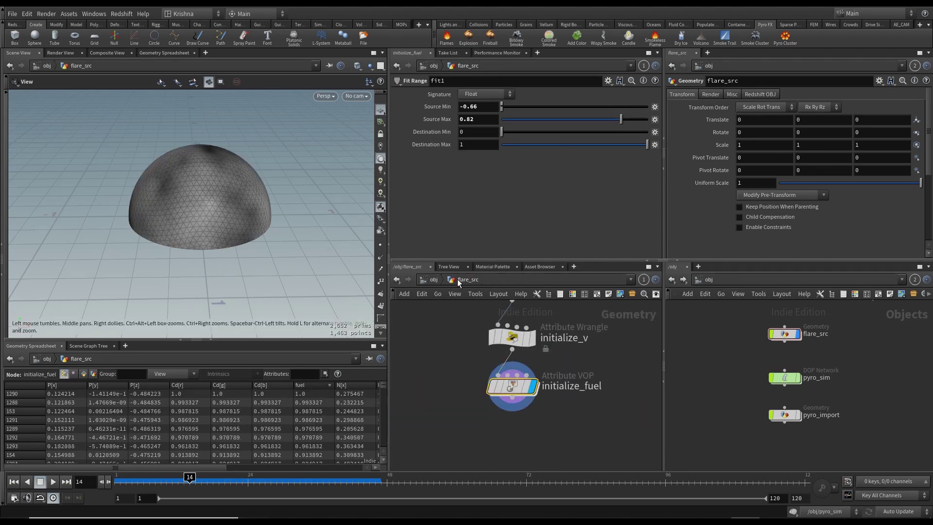
key(ctrl+s)
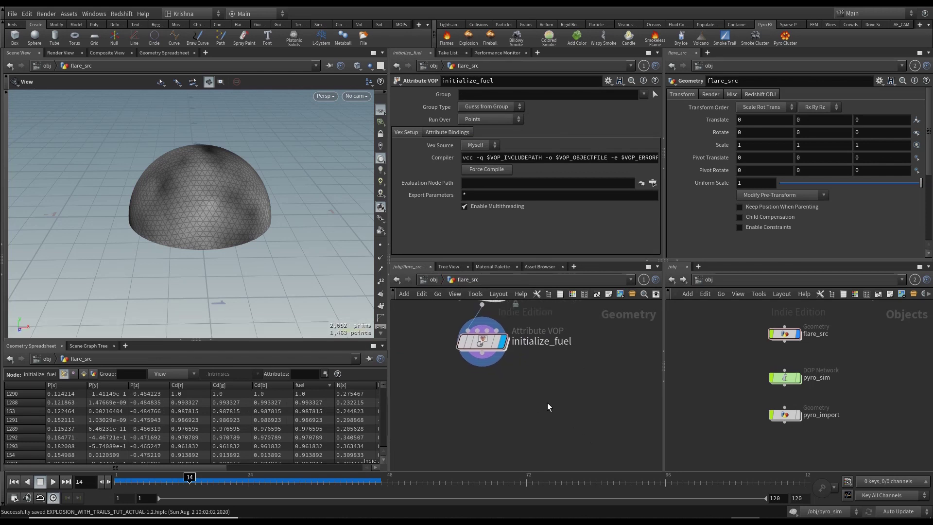
key(Tab)
text(pointv)
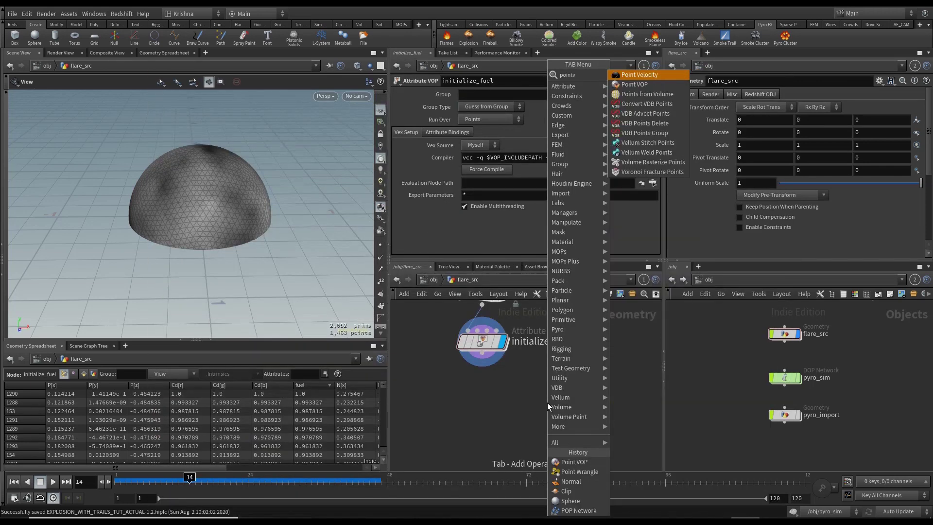
key(Return)
click(547, 402)
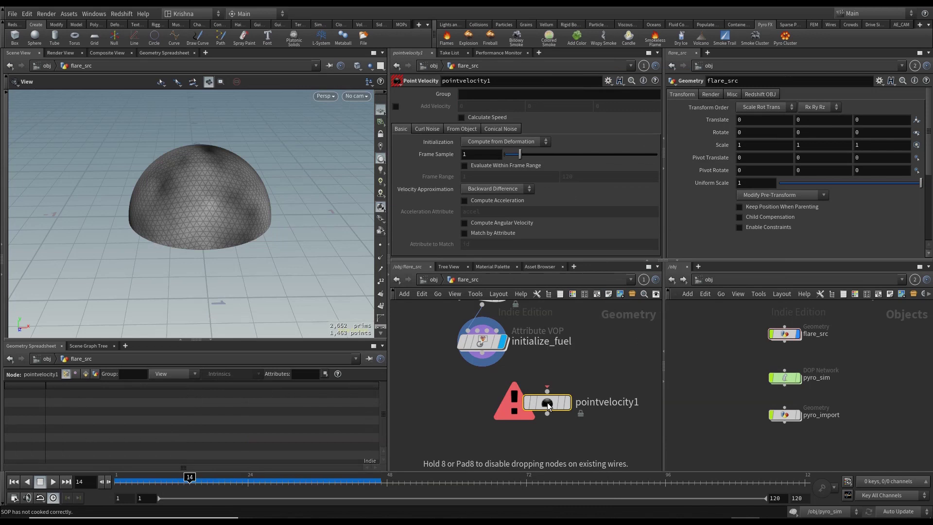
- Wire initialize_fuel into pointvelocity1, display it, and keep the incoming velocity
click(548, 391)
click(489, 372)
key(r)
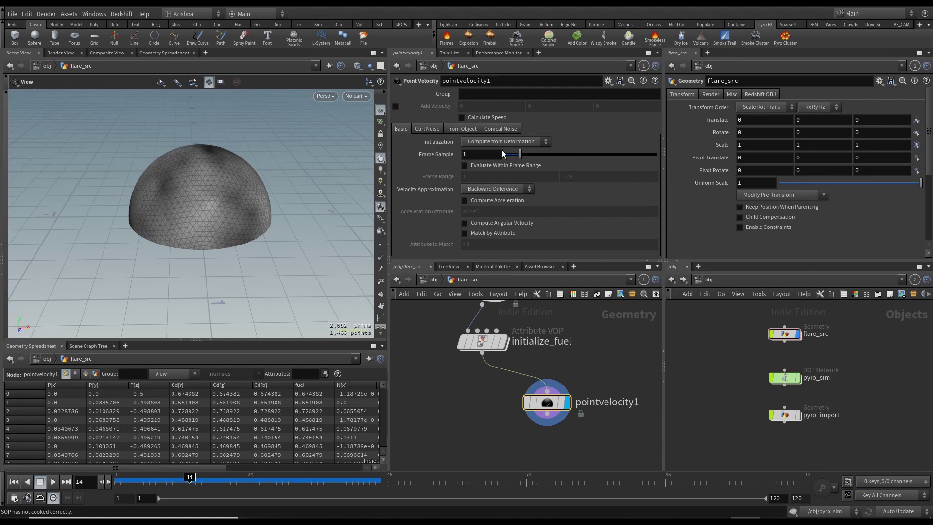
click(507, 141)
click(504, 158)
- Enable curl noise with swirl size 0.8 and visualise the v velocity lines
click(428, 130)
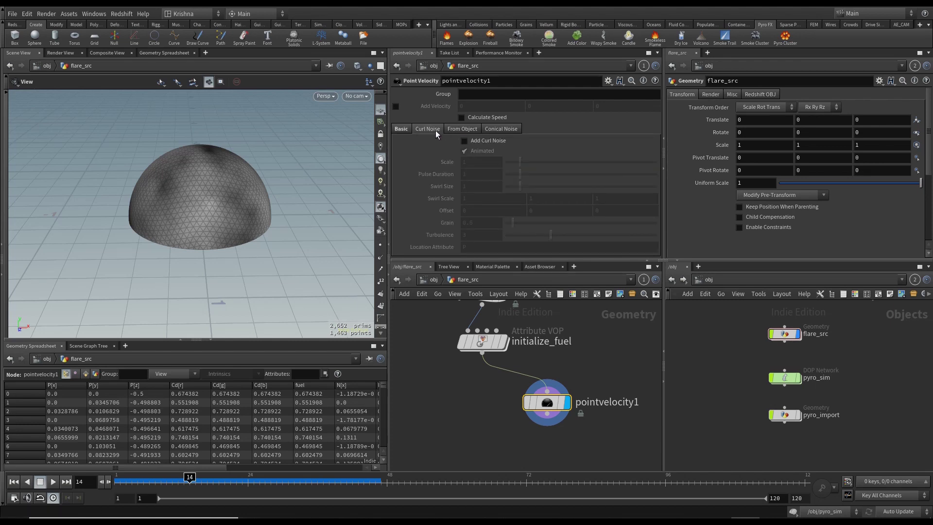
click(464, 140)
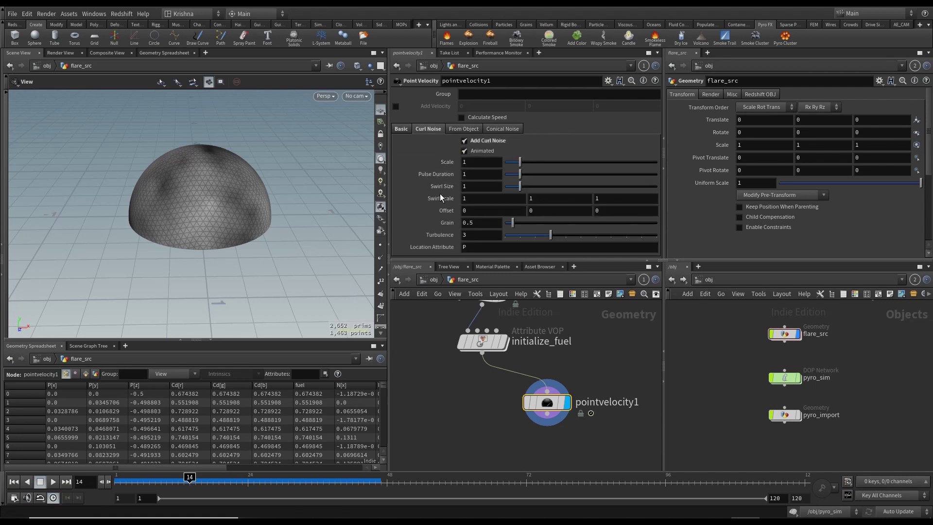
middle_drag(444, 186, 434, 186)
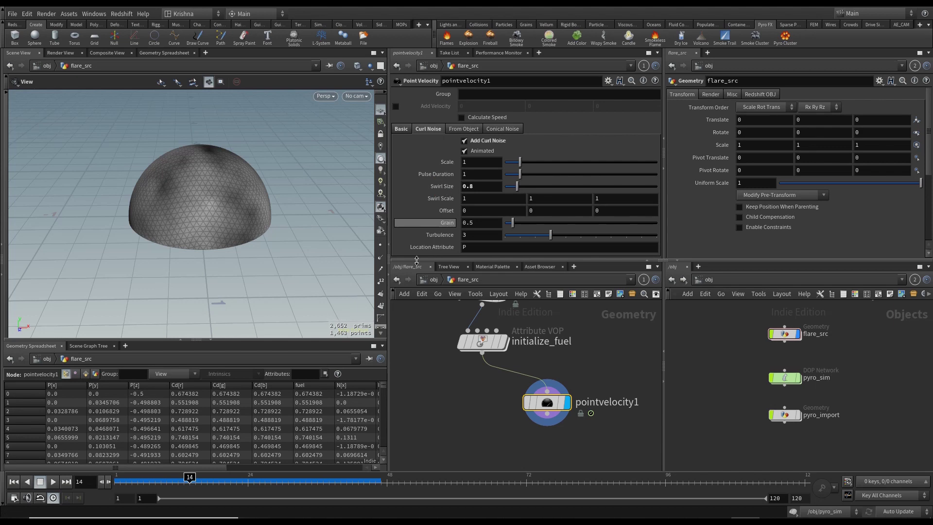
click(509, 400)
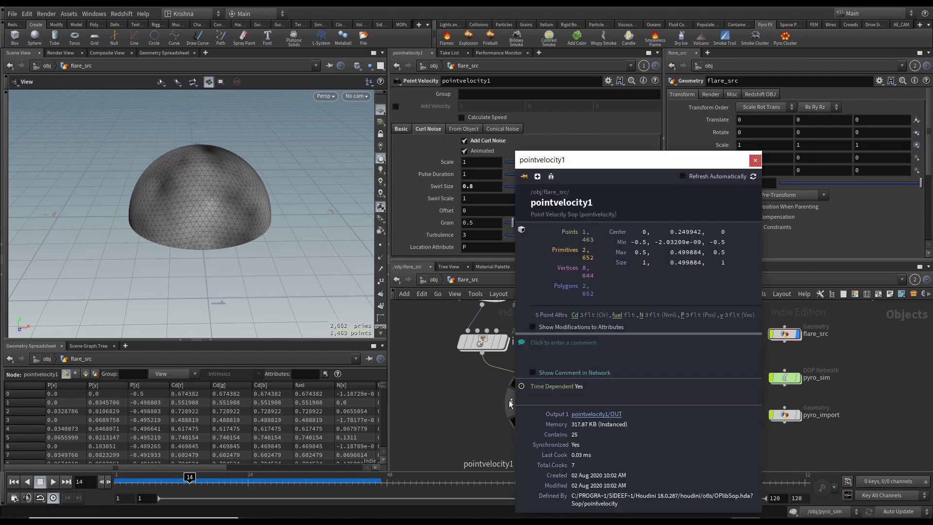
click(723, 315)
drag(204, 161, 188, 212)
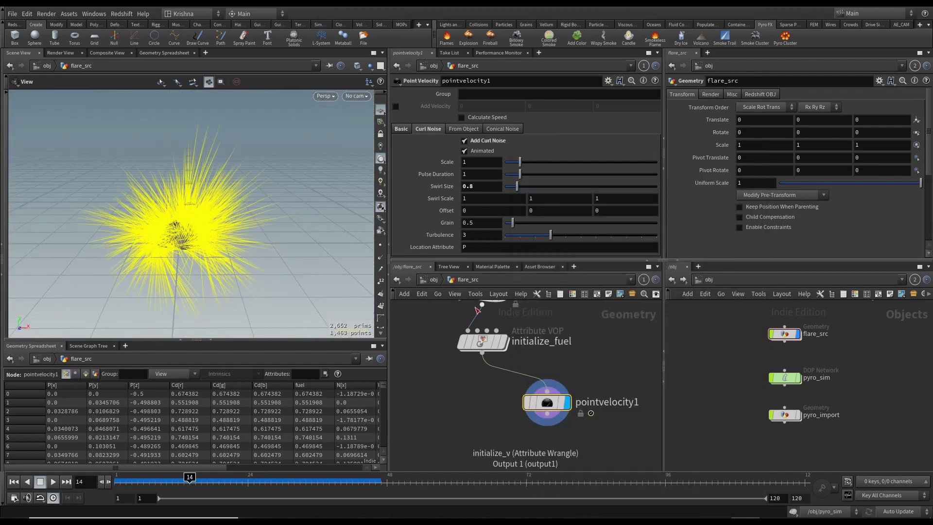
- Tune the curl noise to swirl size 0.64, offset 0.8 and grain 2
middle_click(482, 186)
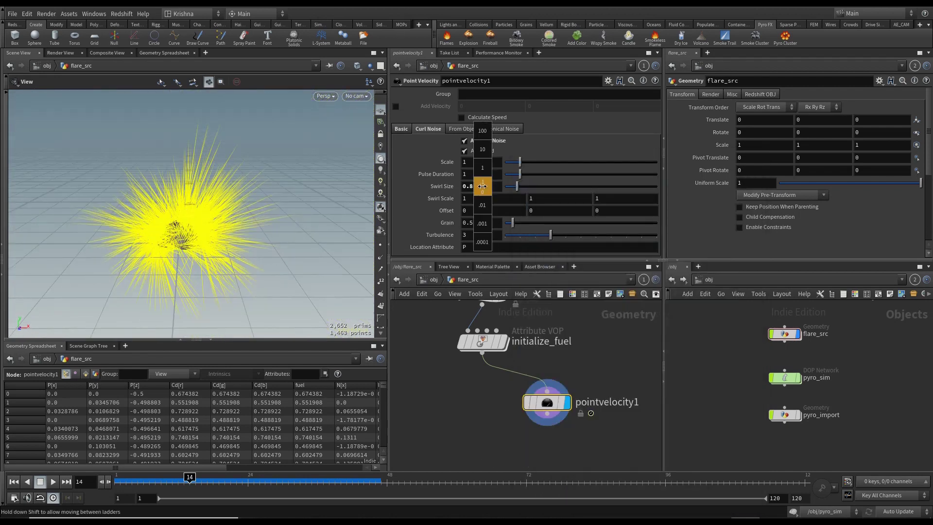
middle_drag(482, 186, 506, 206)
drag(255, 216, 210, 222)
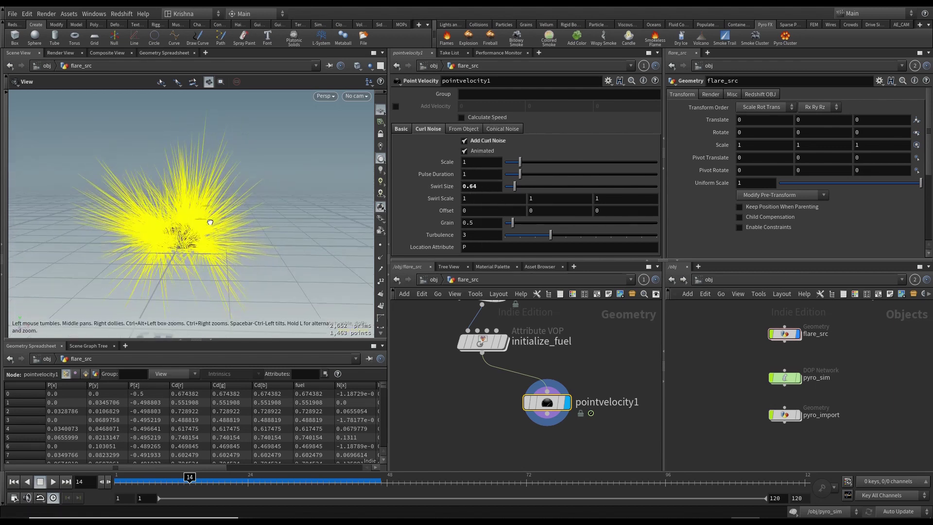
middle_drag(440, 212, 483, 214)
drag(276, 239, 205, 248)
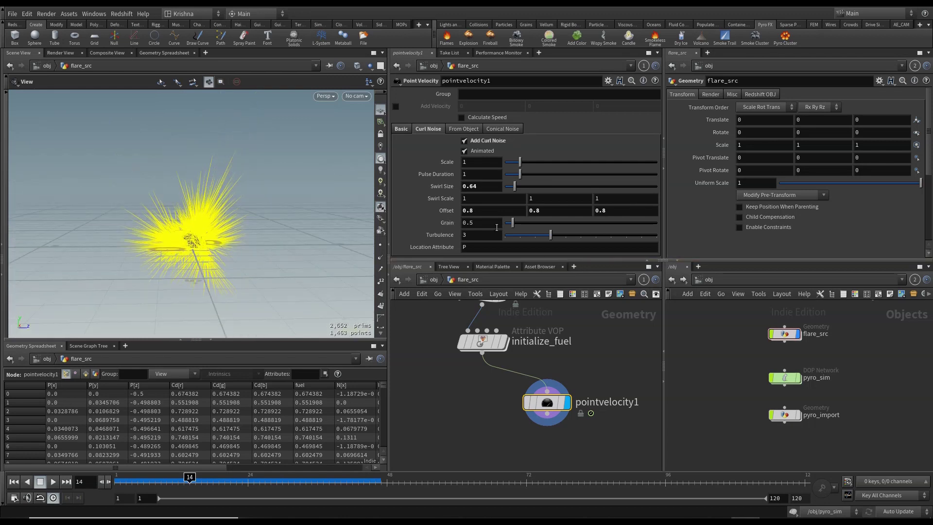
click(482, 222)
text(2)
key(Return)
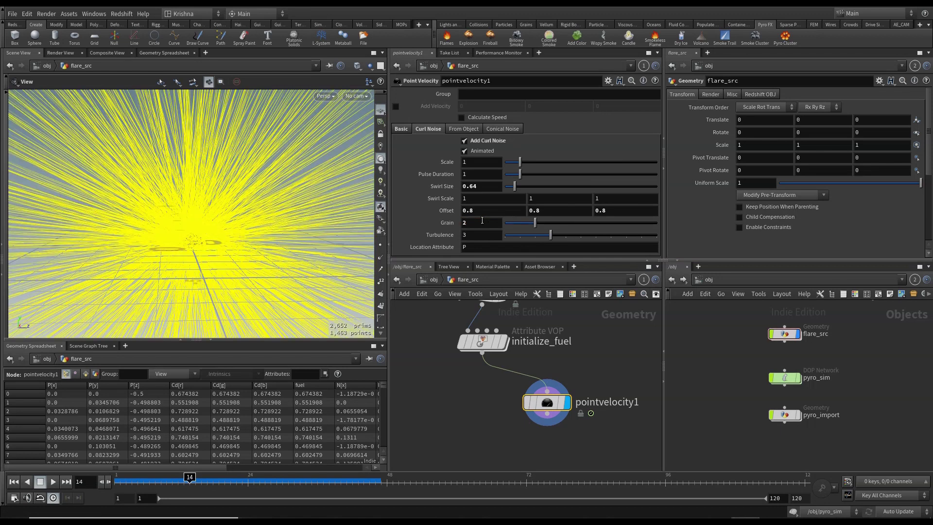
- Hide the flare geometry and view the scene through cam1
drag(183, 222, 207, 228)
scroll(204, 230, down, 5)
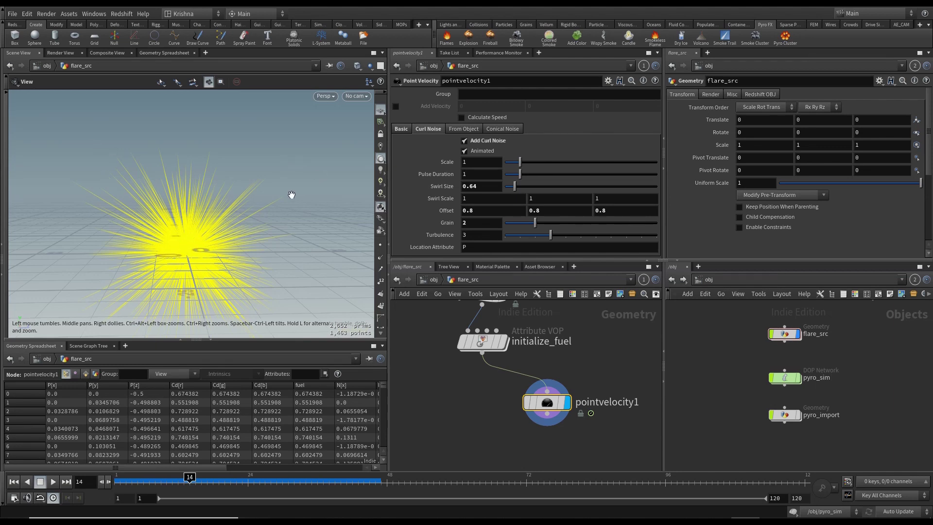
scroll(380, 308, down, 3)
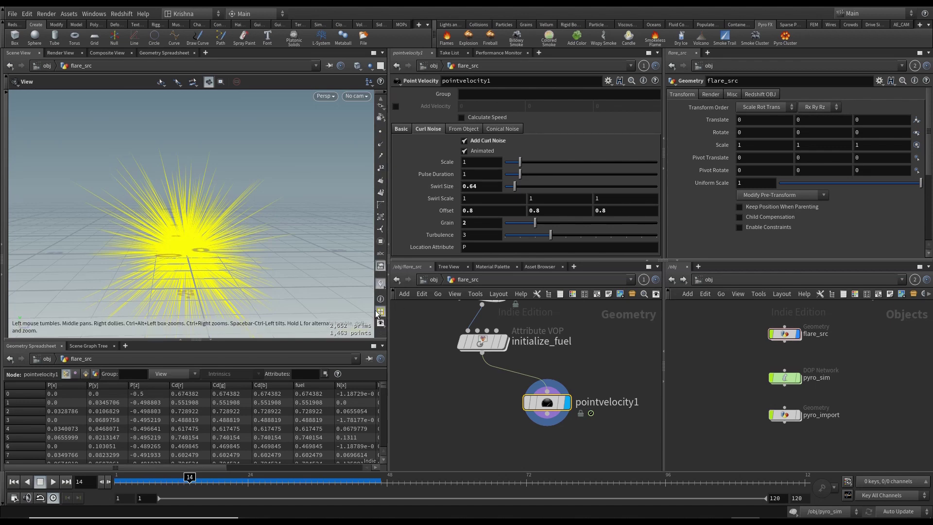
click(381, 284)
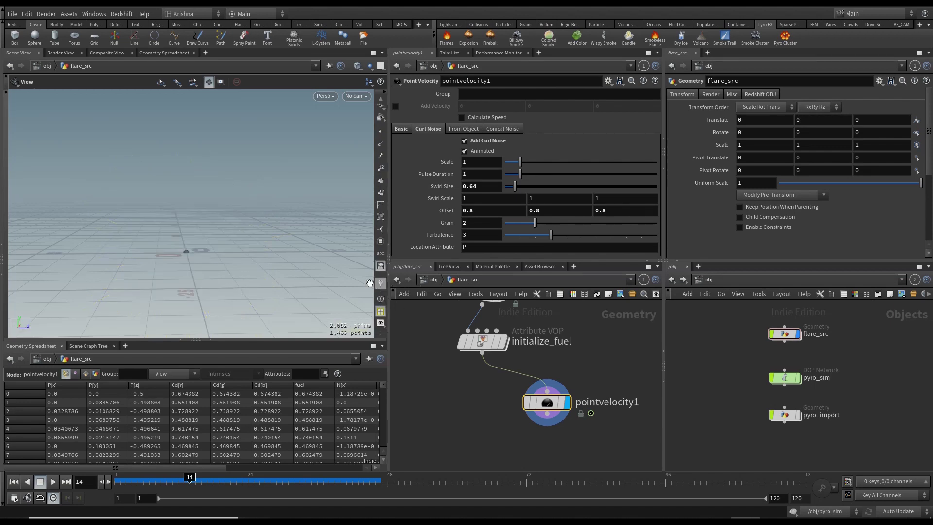
click(354, 98)
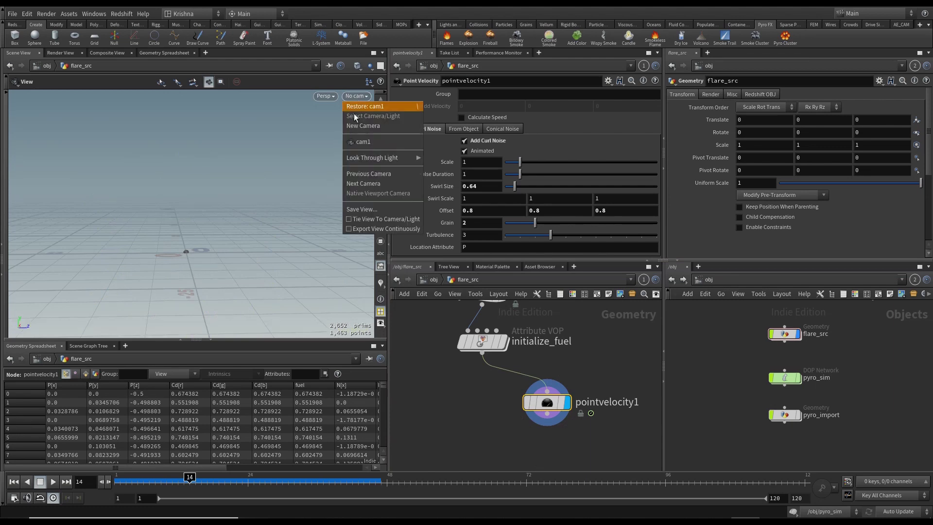
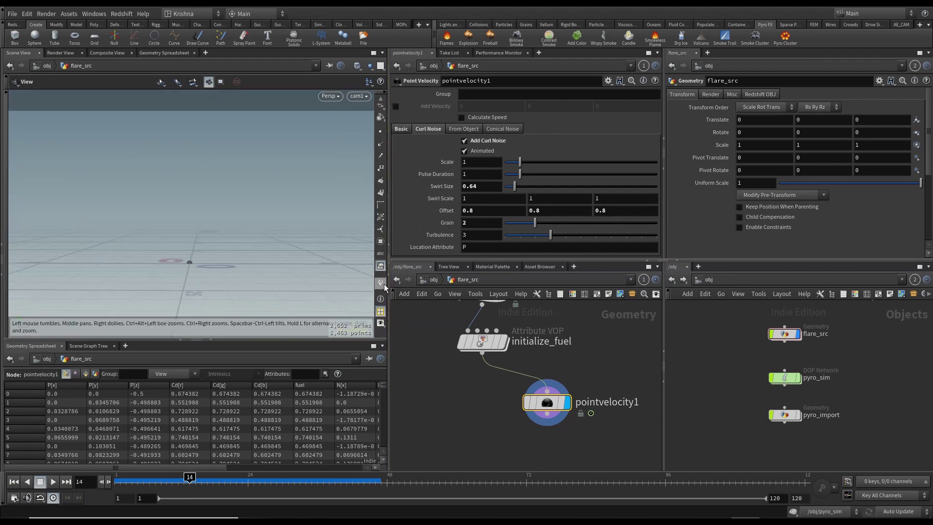
- Hide the velocity trails, save the scene, and move pointvelocity1 under initialize_fuel
click(383, 284)
key(ctrl+s)
drag(546, 408, 481, 401)
- Add a Rest Position node, rest1, wired below pointvelocity1
key(Tab)
text(rest)
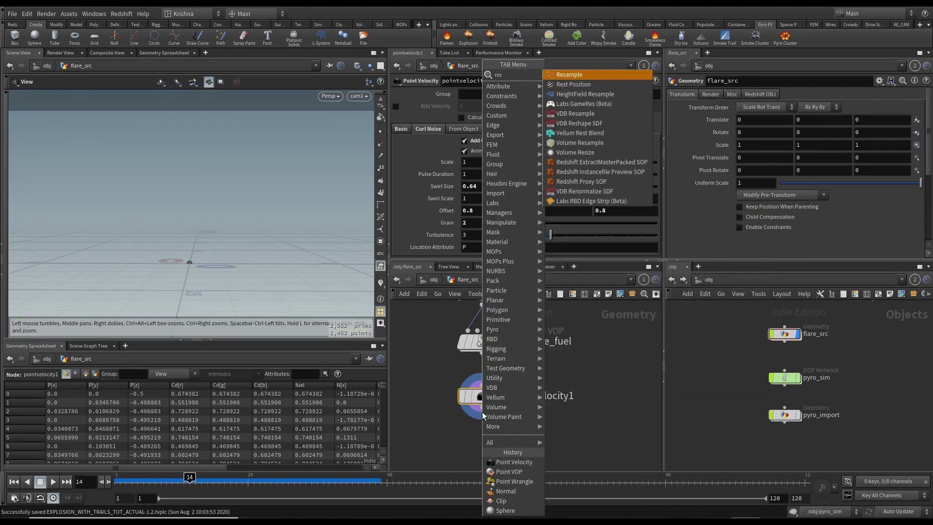
key(Return)
click(494, 443)
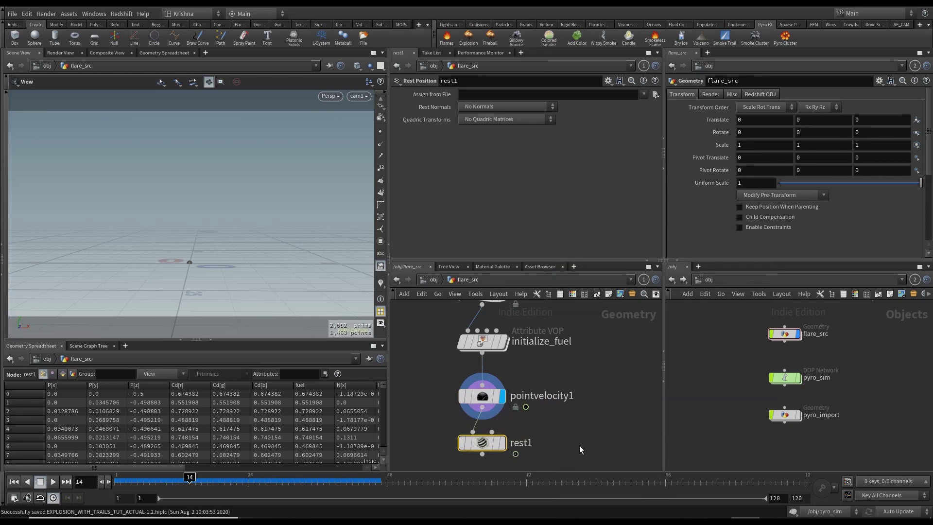
middle_drag(579, 445, 576, 381)
- Add a Null below rest1 and rename it BLAST_SRC
key(Tab)
text(null)
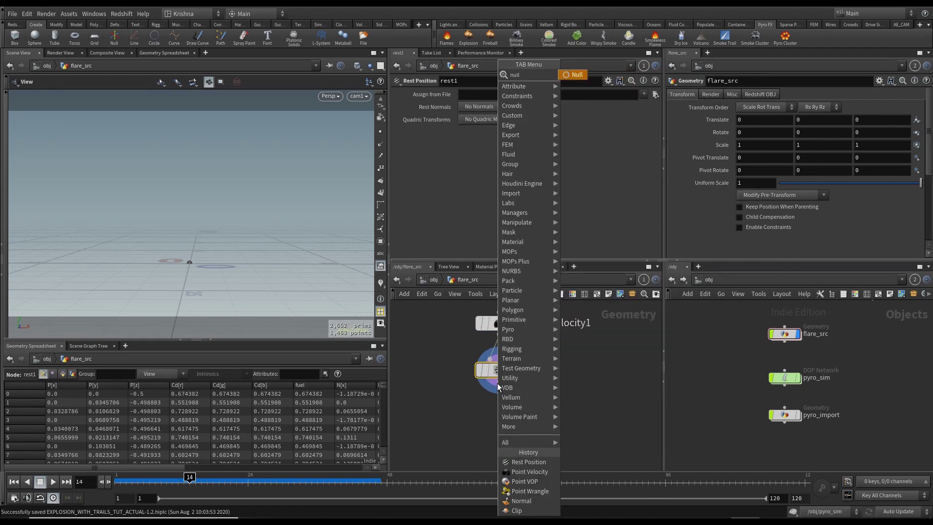
key(Return)
click(499, 421)
double_click(534, 422)
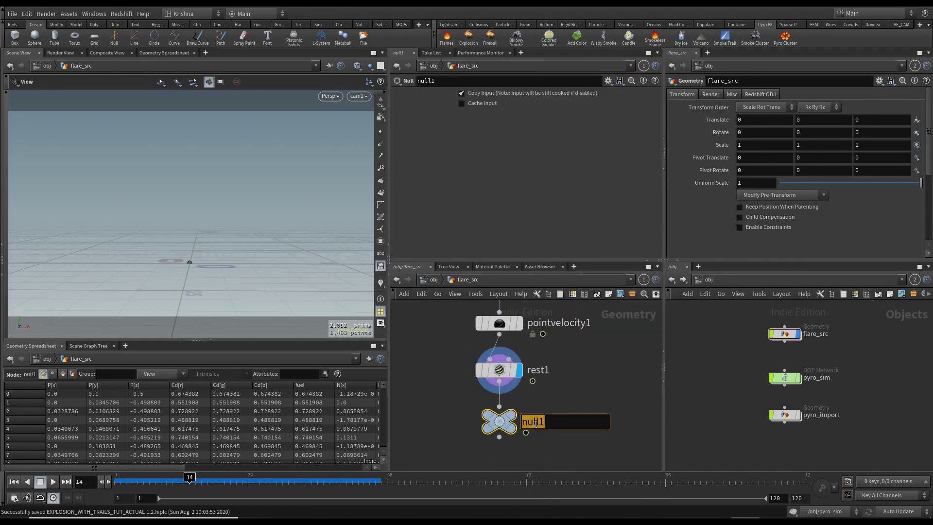
text(BLAST_SRC)
key(Return)
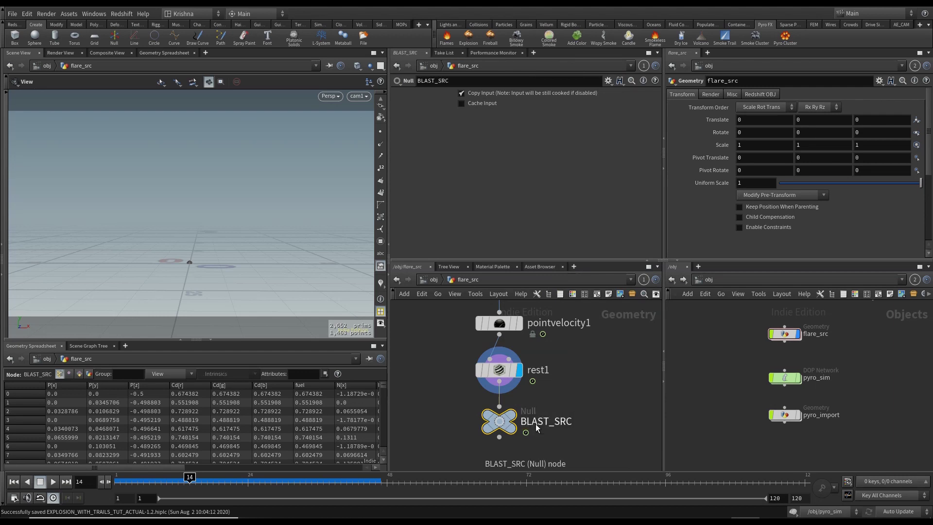
mouse_move(513, 416)
scroll(505, 369, down, 2)
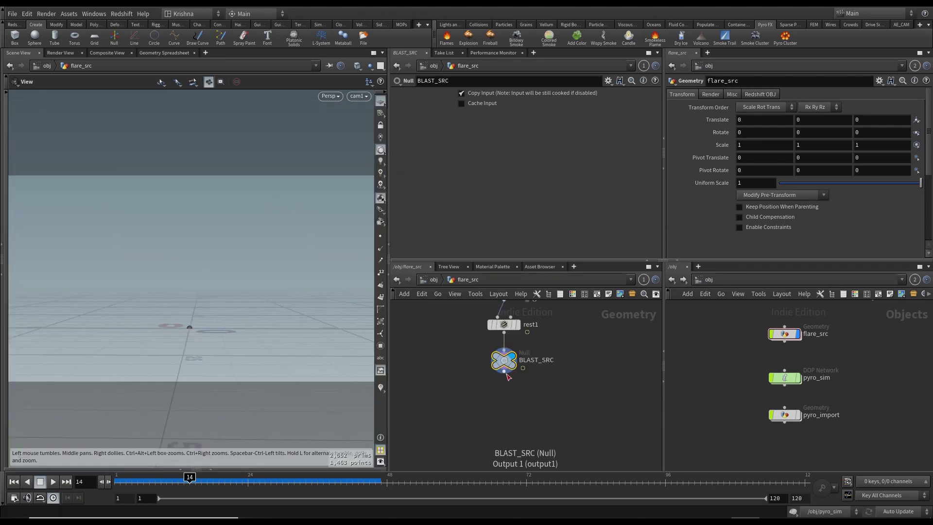
- Add a POP Network node under BLAST_SRC and go inside it
key(Tab)
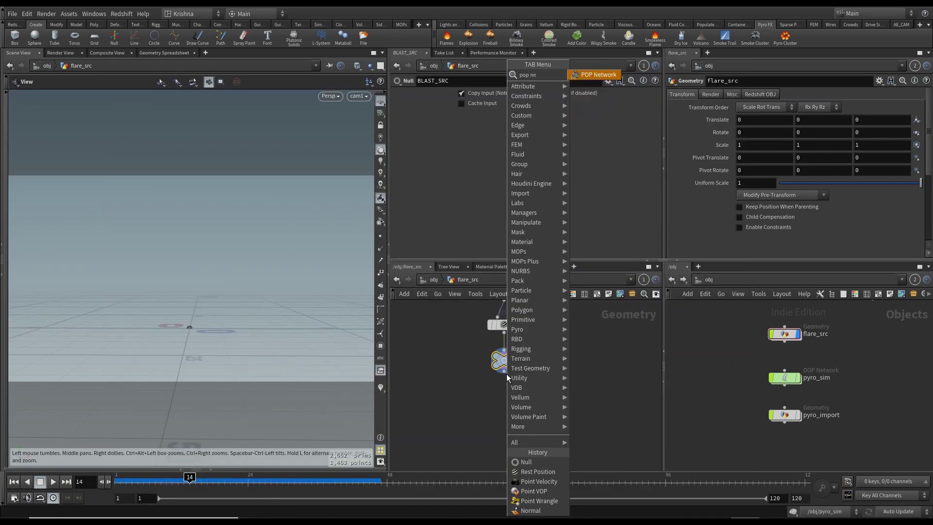
key(Escape)
click(507, 376)
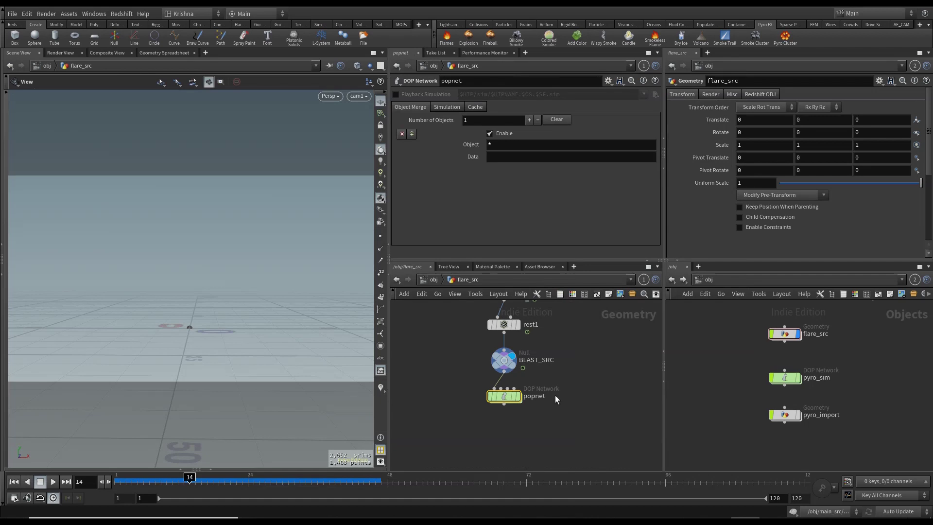
double_click(505, 395)
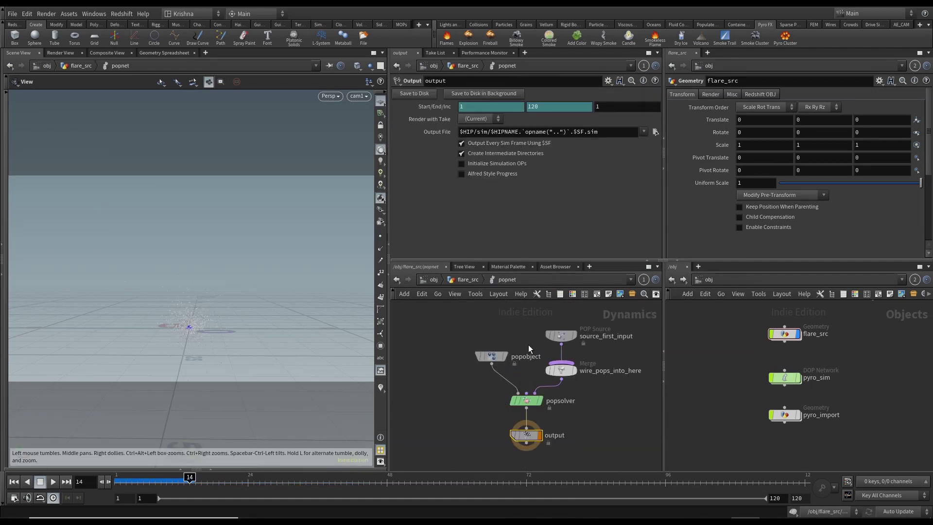
- Set source_first_input's Impulse Activation to 0 and Const. Activation to $F==4
click(583, 337)
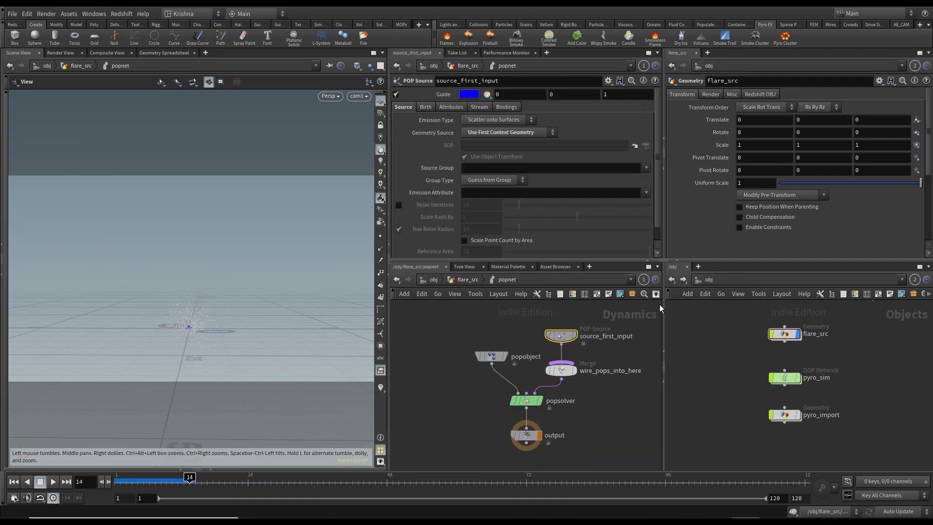
click(426, 107)
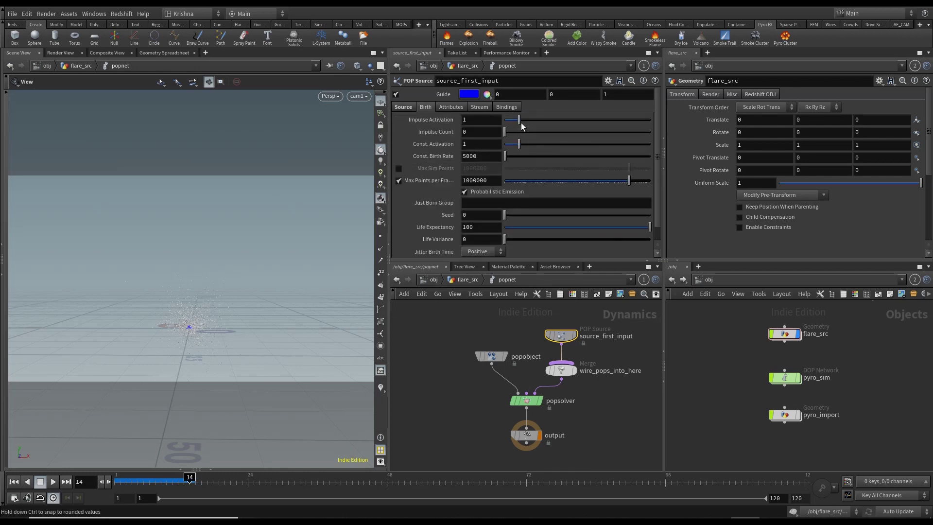
drag(519, 120, 504, 120)
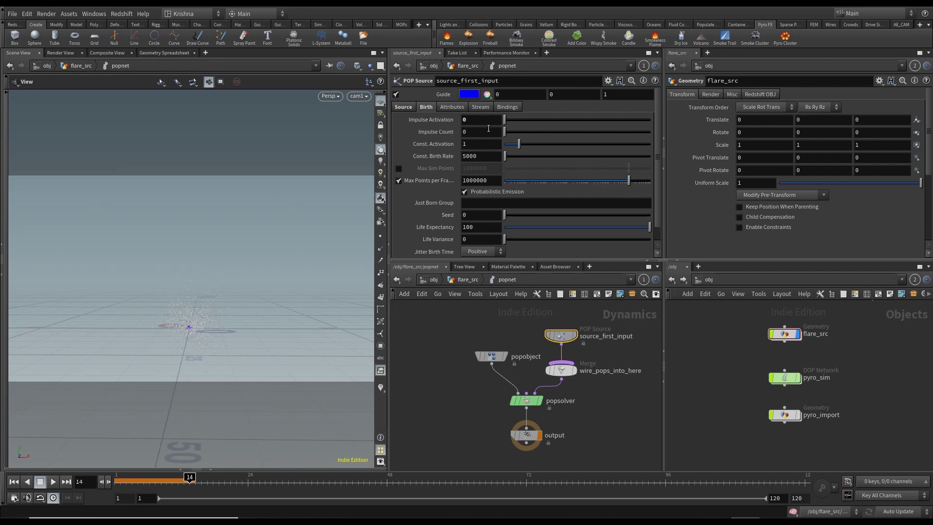
click(487, 145)
text($F==)
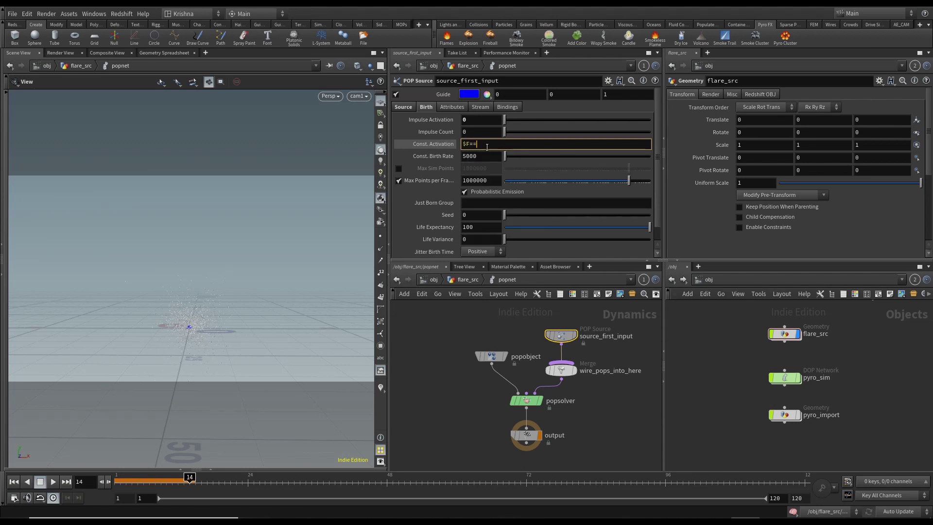
text(4)
key(Return)
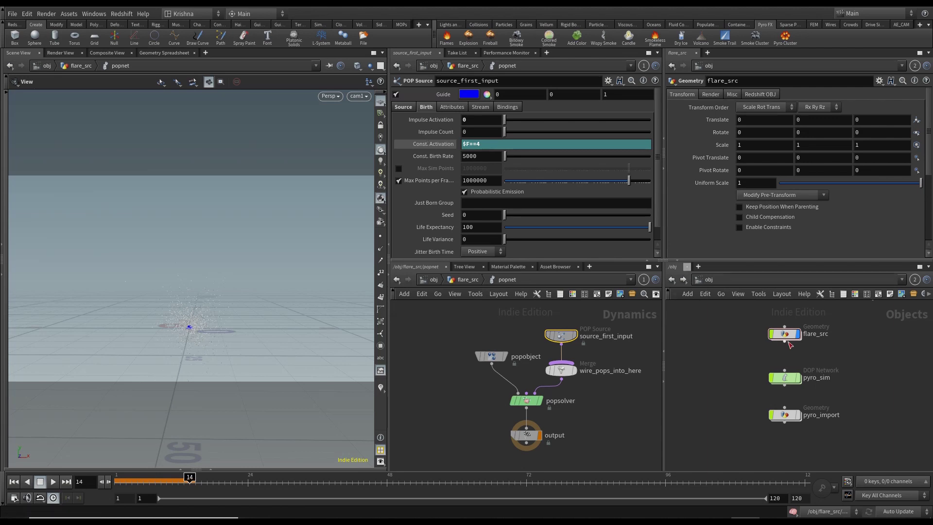
- Inspect the birth settings of main_src's popnet source_first_input for reference
key(h)
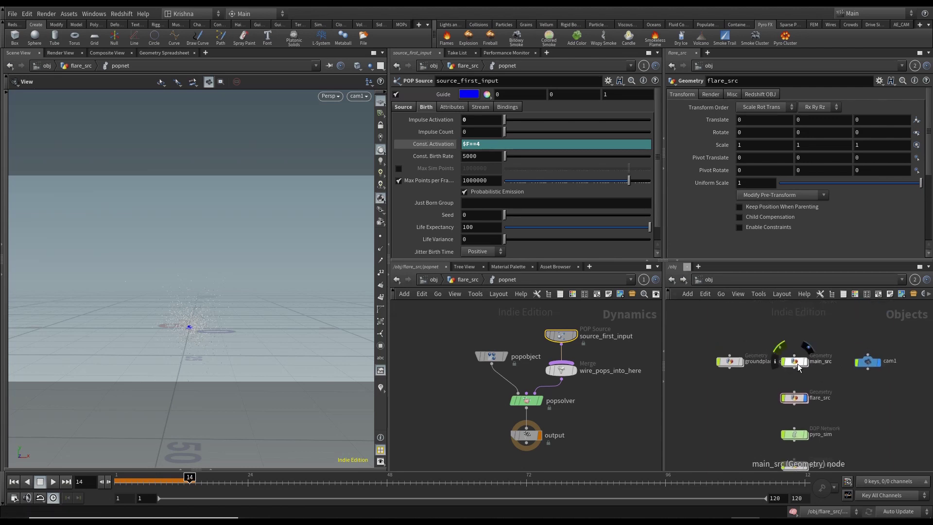
double_click(789, 371)
double_click(764, 355)
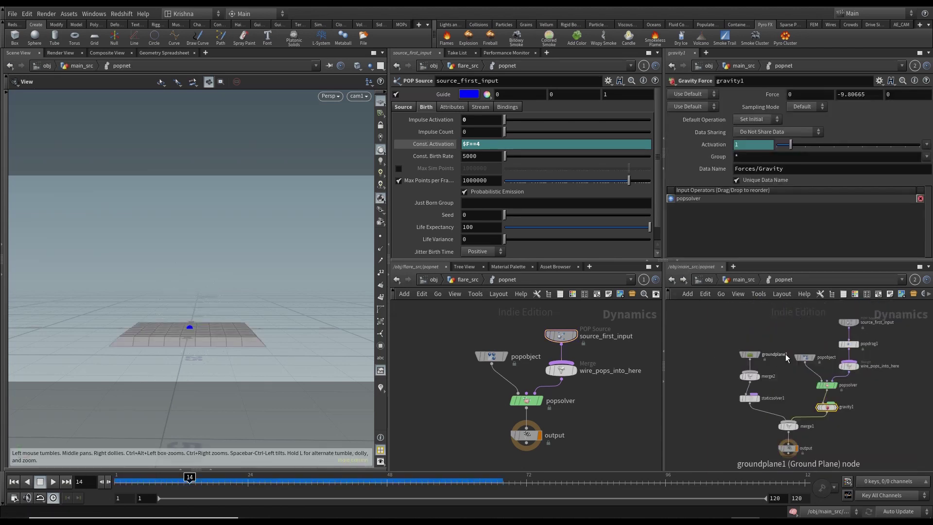
click(848, 322)
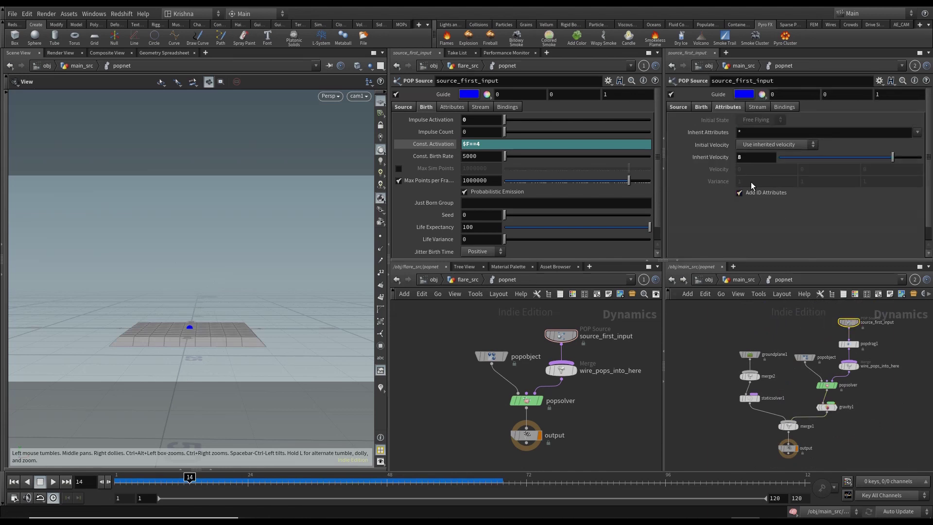
click(700, 106)
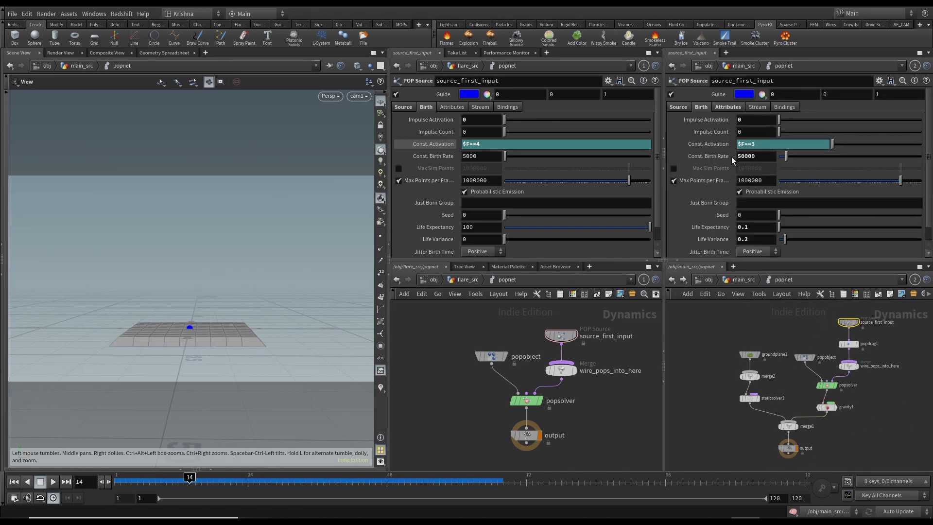
- In flare_src's POP Source, set Life Expectancy to 0.1 and Life Variance to 1
click(562, 335)
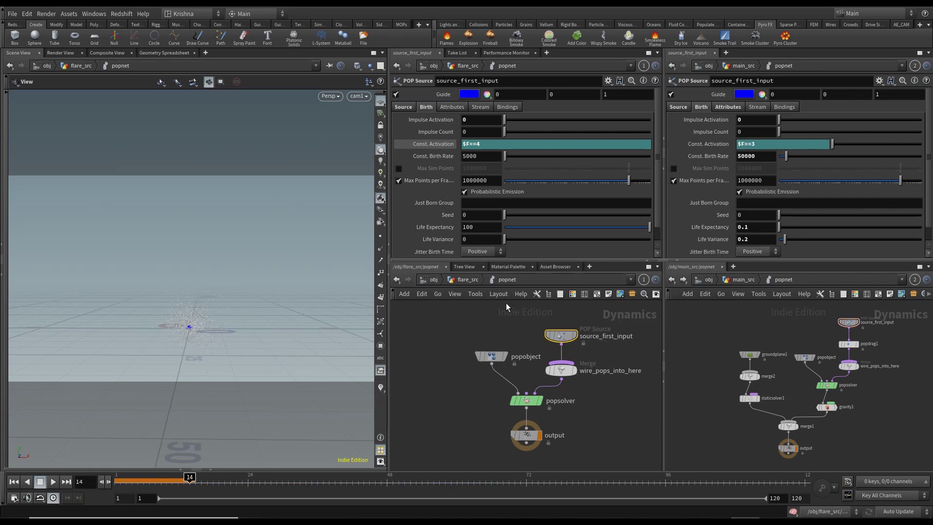
click(484, 156)
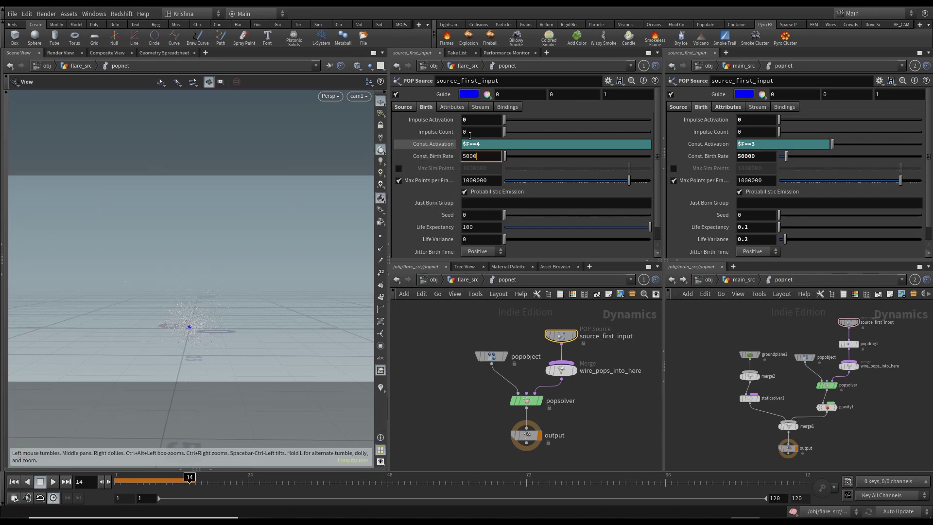
scroll(454, 199, down, 1)
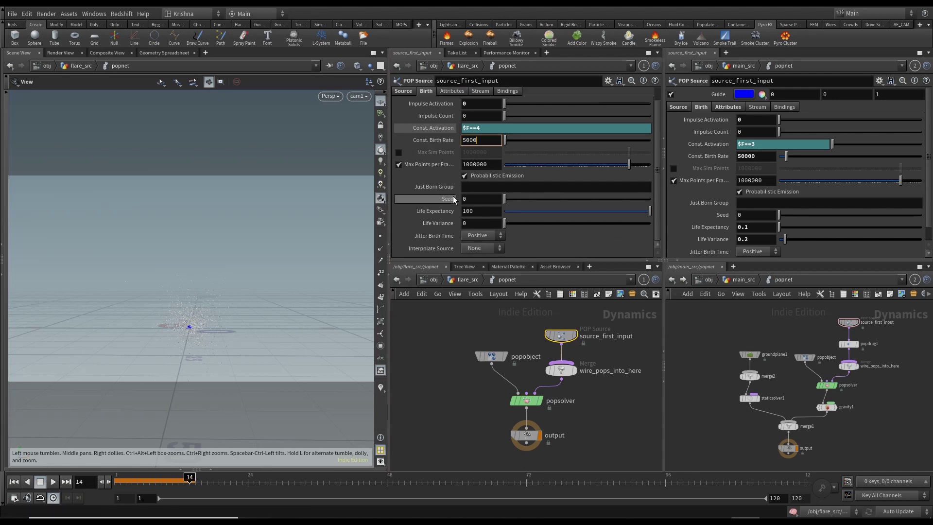
click(475, 210)
double_click(475, 210)
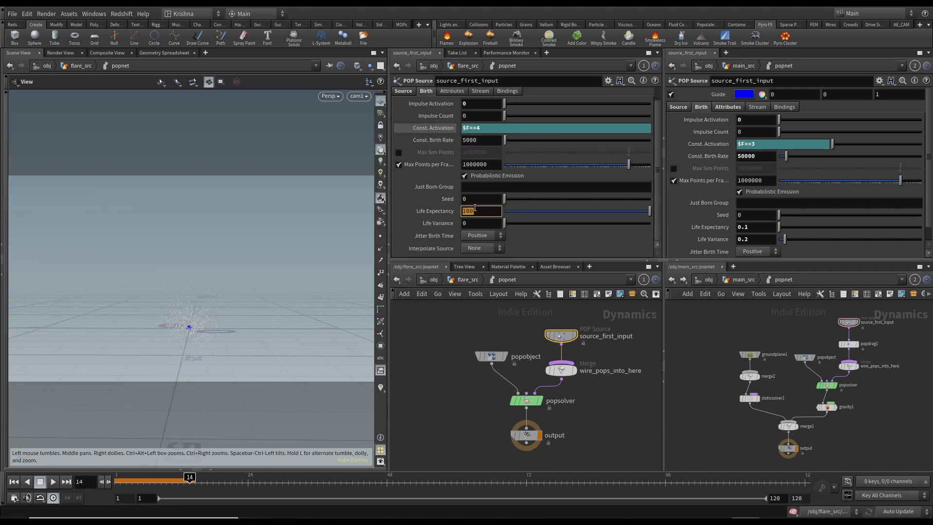
text(0.1)
key(Return)
double_click(475, 218)
text(1)
key(Return)
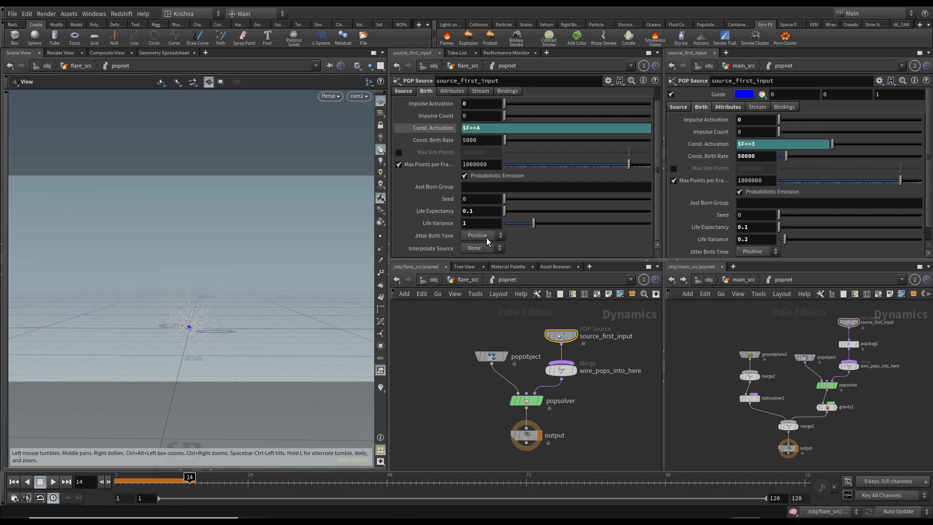
- Set Jitter Birth Time to Negative and Interpolate Source to Back
click(482, 236)
click(486, 249)
click(480, 276)
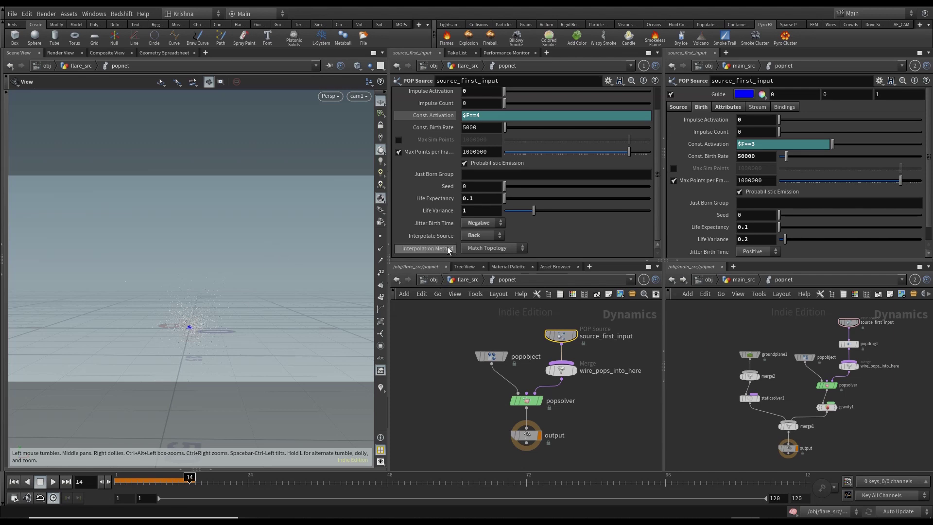
click(706, 284)
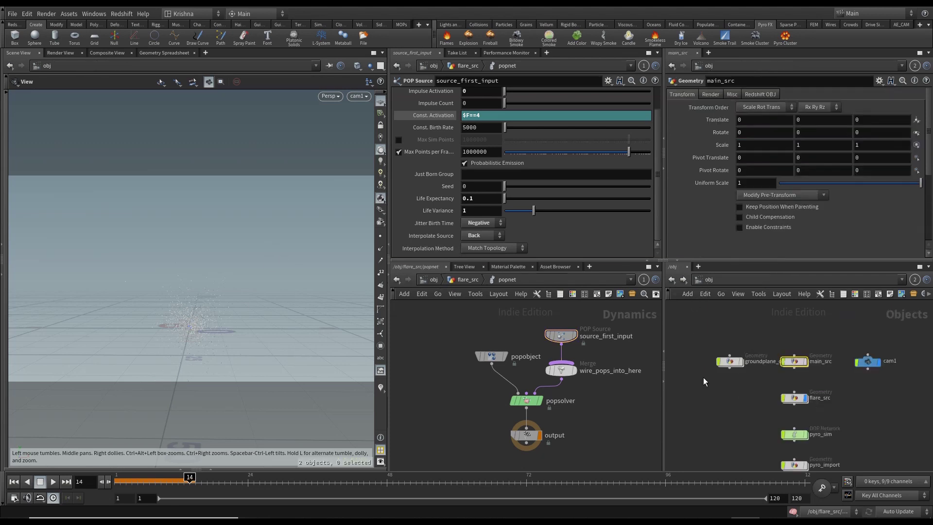
- Create a Null object at object level named SEED and save the scene
key(Tab)
text(null)
key(Return)
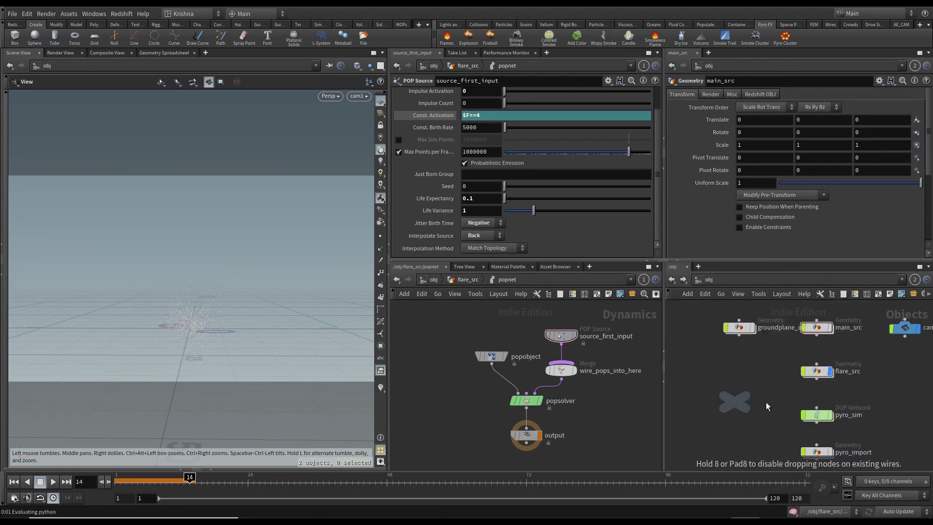
click(742, 398)
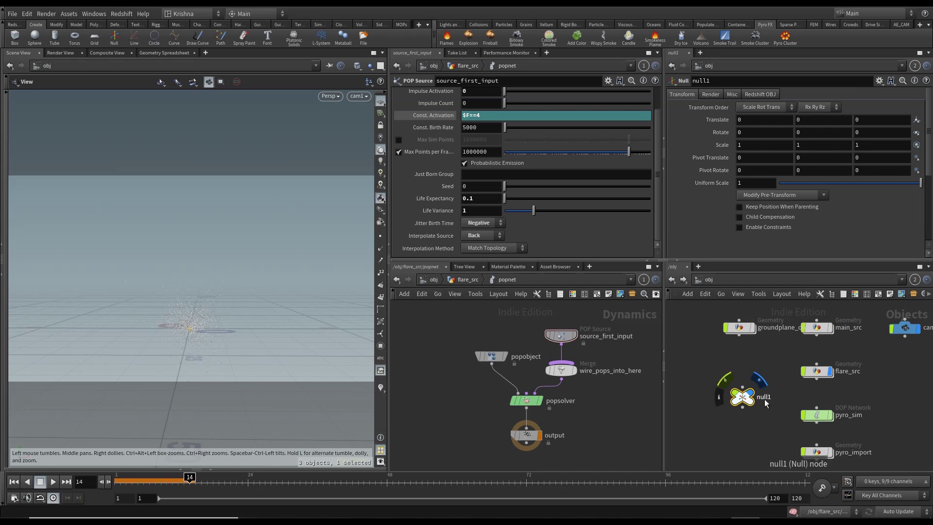
double_click(765, 398)
text(SEED)
key(Return)
key(ctrl+s)
- Give the SEED null a circle node shape and a black colour
key(c)
key(c)
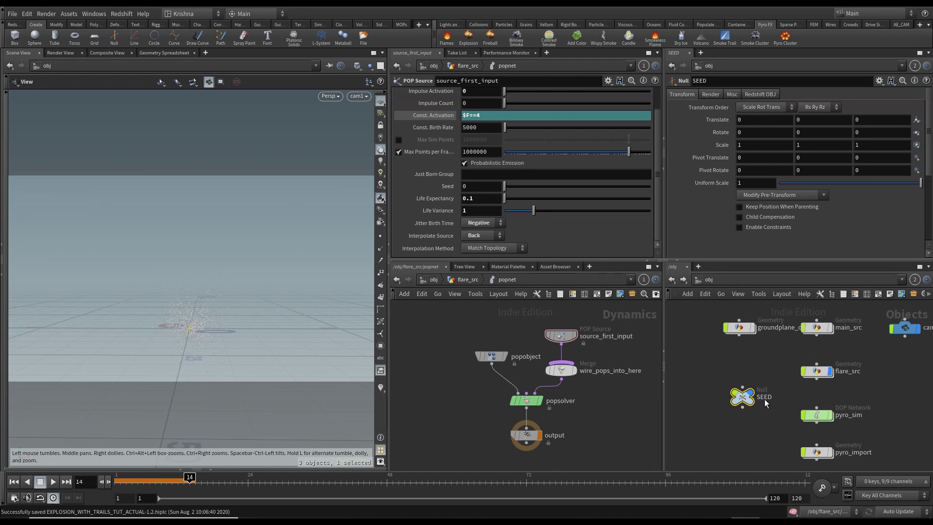
key(z)
drag(903, 416, 744, 398)
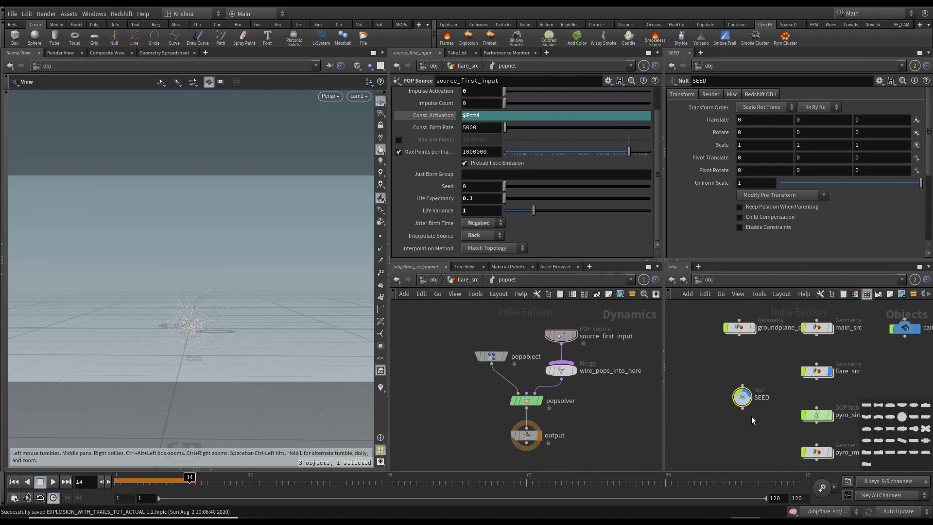
key(z)
key(c)
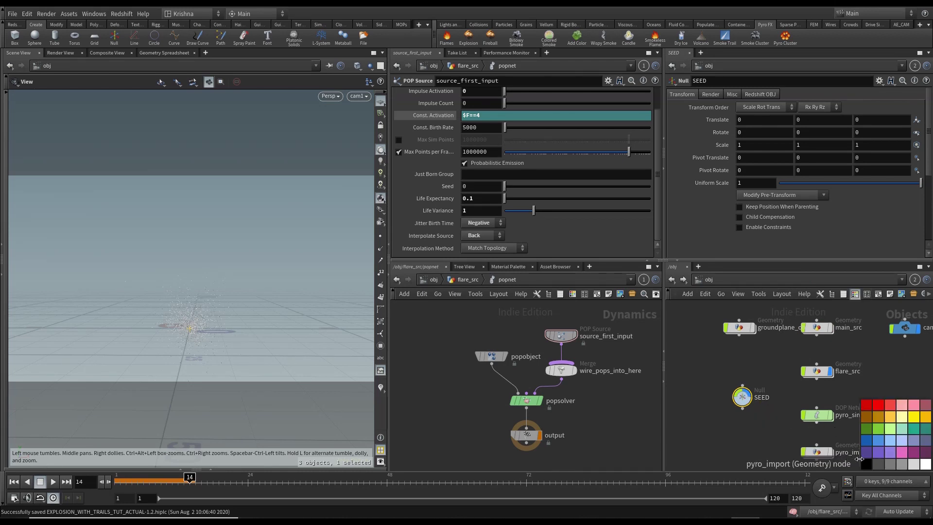
click(865, 465)
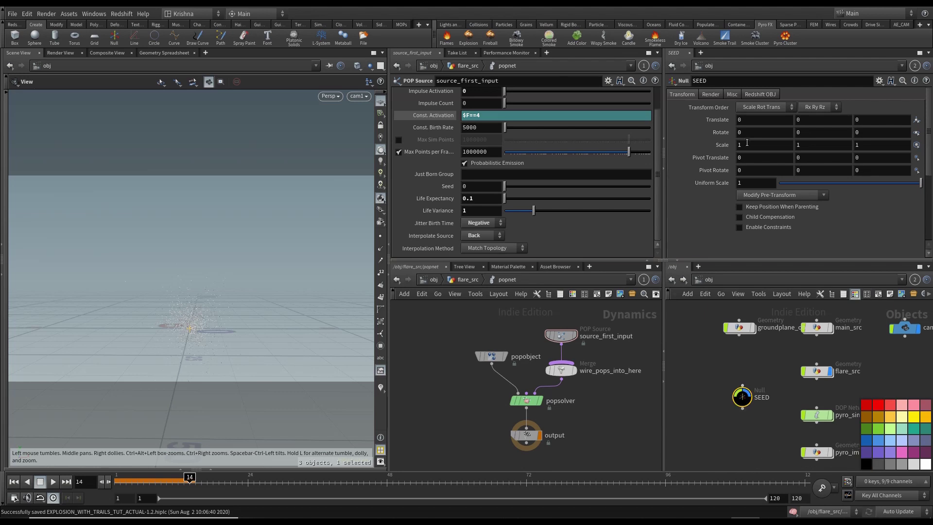
click(879, 81)
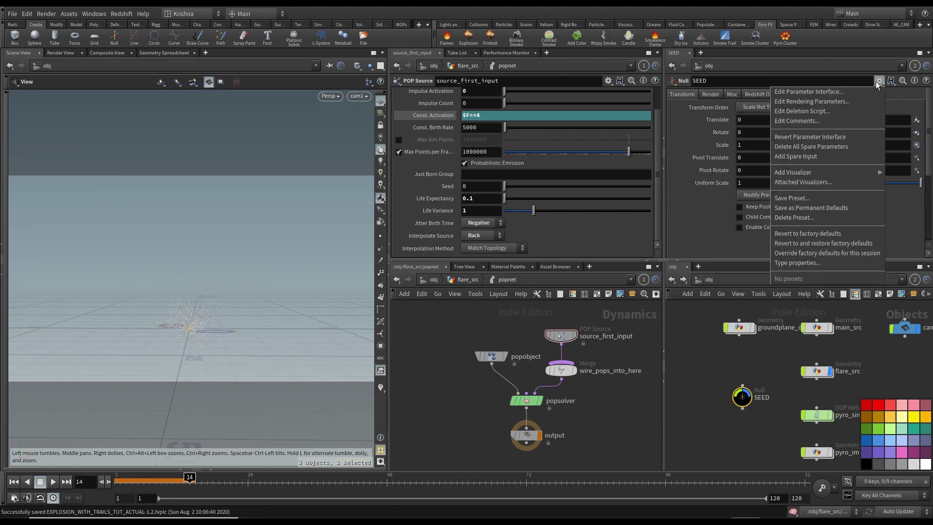
- Add a Float parameter named seed, labelled Seed, to the SEED null's interface
click(853, 93)
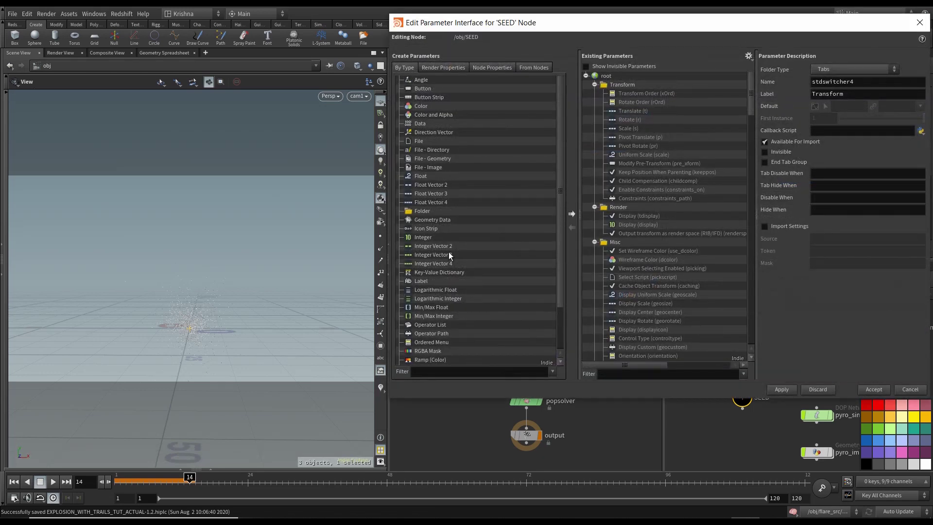
drag(411, 176, 630, 80)
drag(858, 81, 803, 91)
text(seed)
double_click(836, 98)
text(see)
click(815, 95)
key(Delete)
text(Seed)
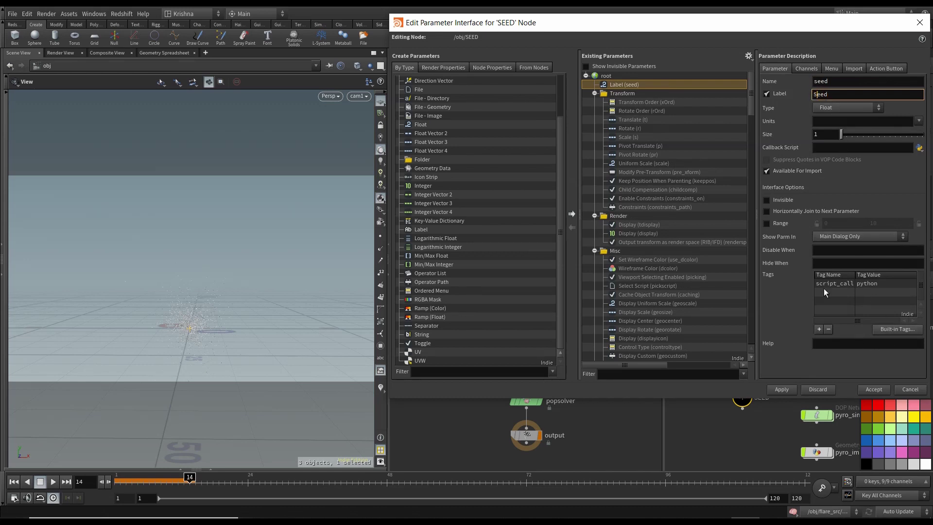
click(875, 390)
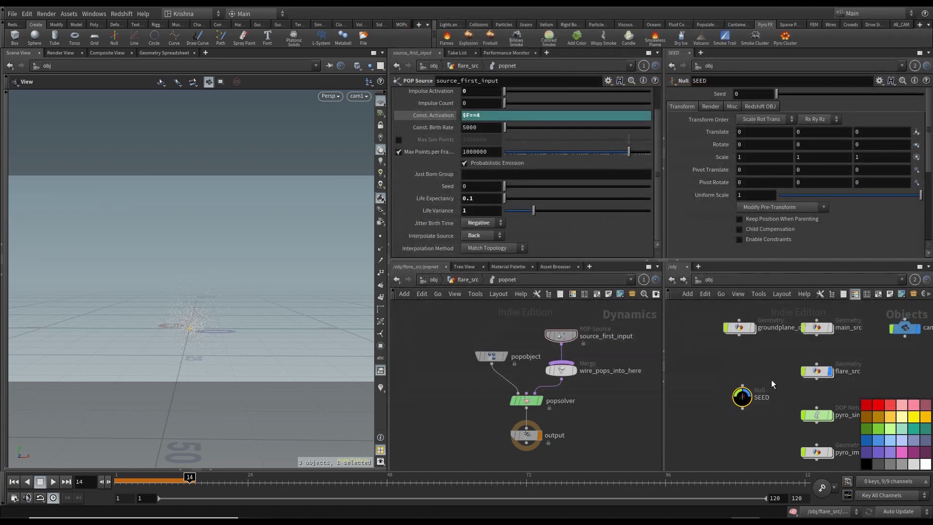
- Link flare_src's POP Source Seed to SEED's seed as a relative reference plus 1
right_click(728, 95)
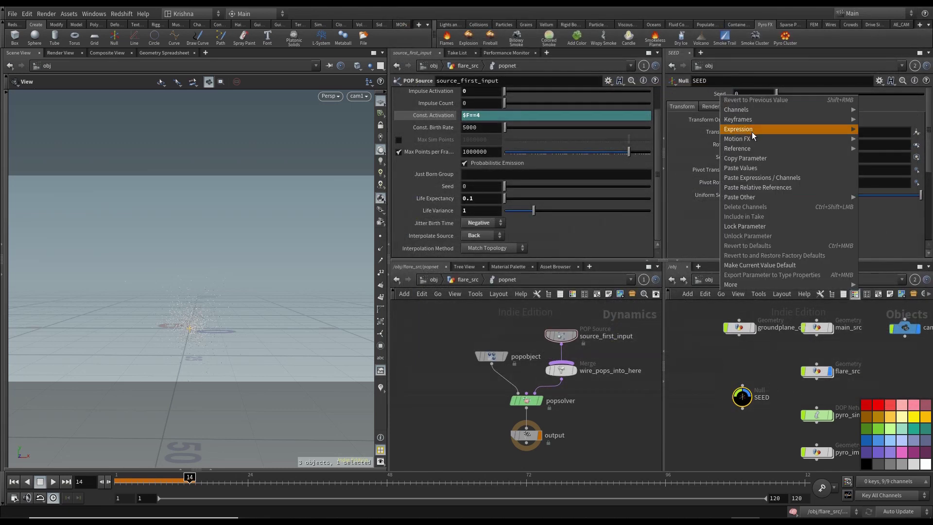
click(754, 158)
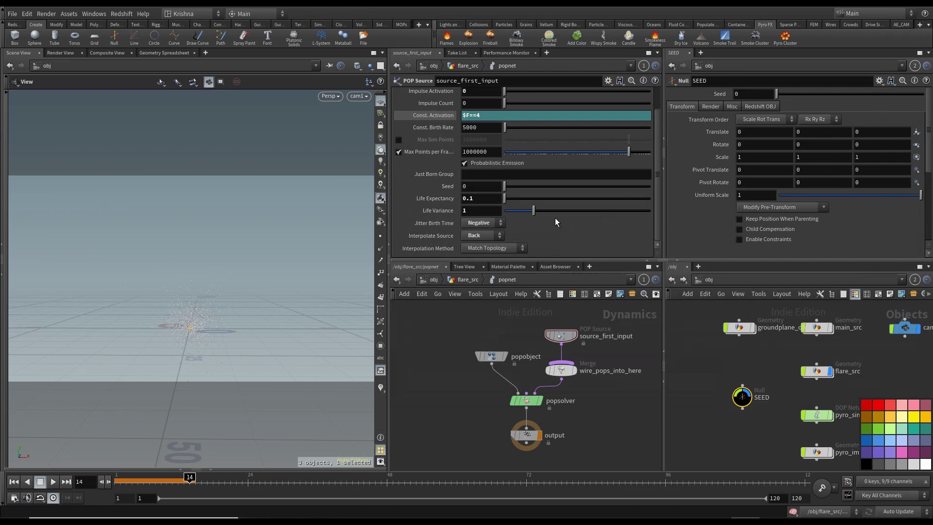
right_click(445, 185)
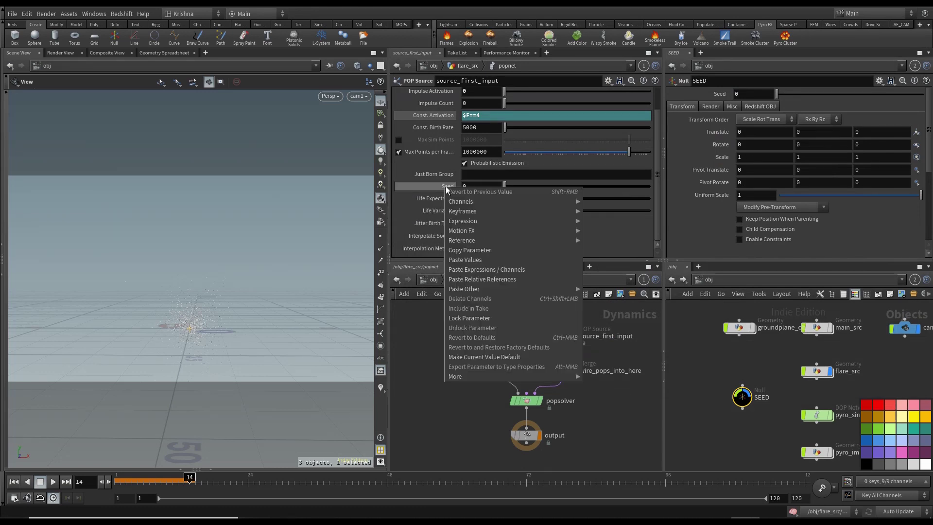
click(475, 281)
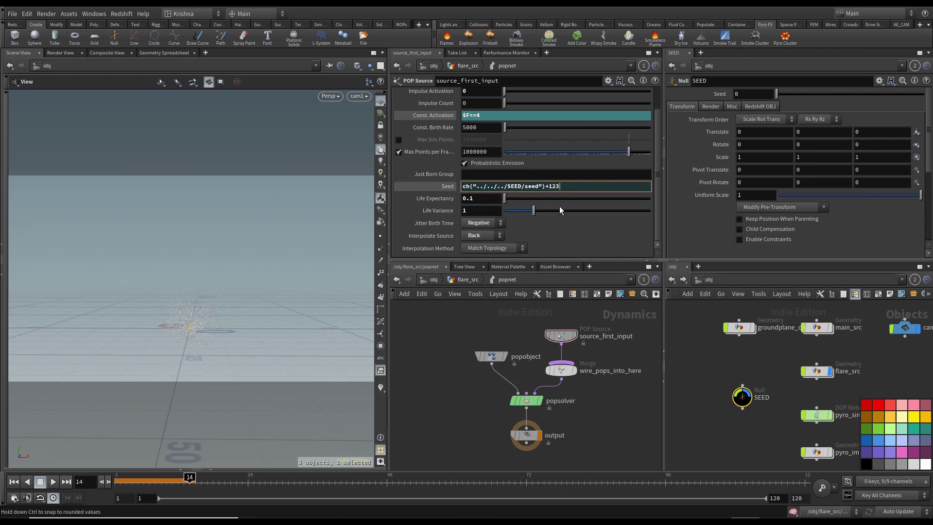
text(3)
key(Return)
click(567, 190)
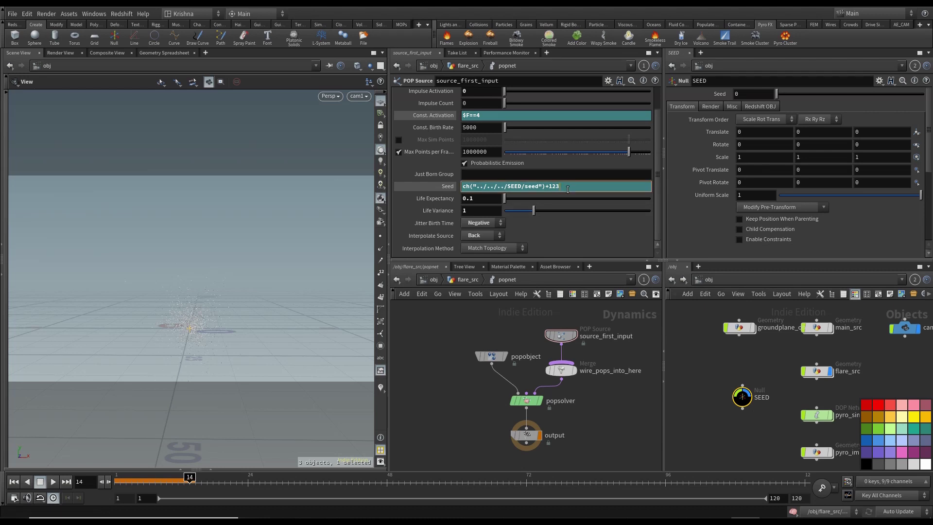
key(Return)
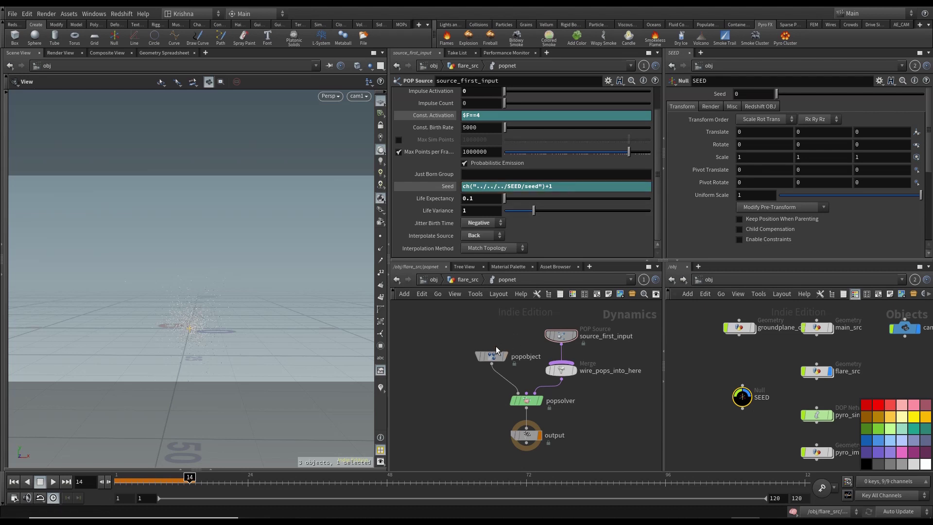
- Link main_src's POP Source Seed to ch("../../../SEED/seed"), save, and test the seed
click(451, 282)
click(427, 280)
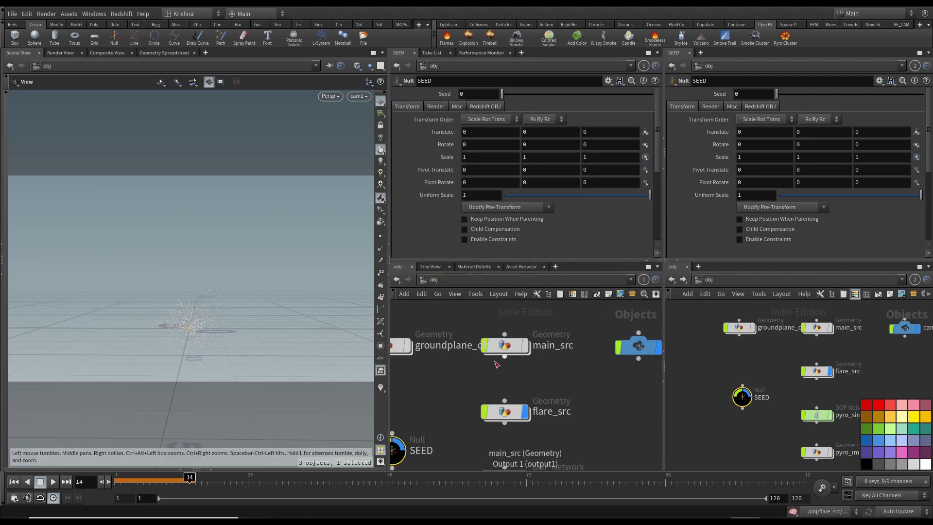
double_click(500, 346)
middle_drag(505, 340, 498, 396)
double_click(491, 357)
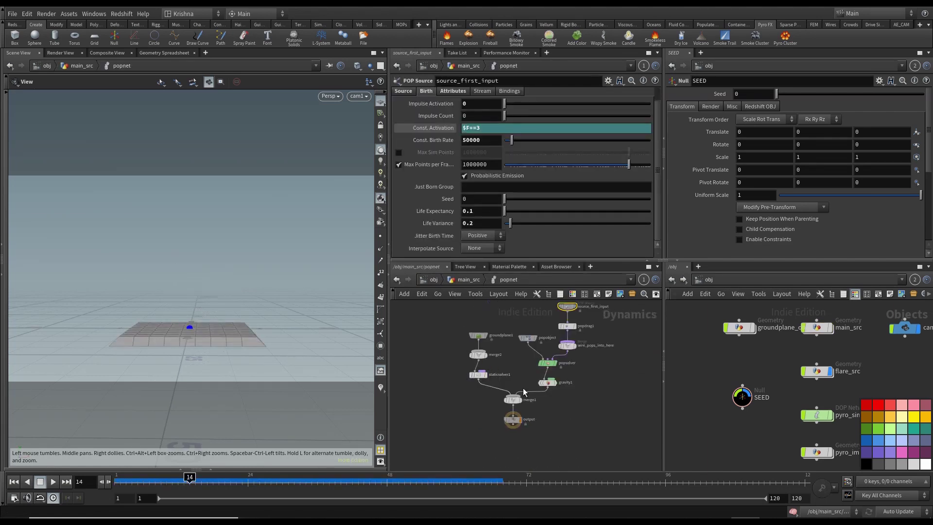
right_click(442, 199)
click(471, 290)
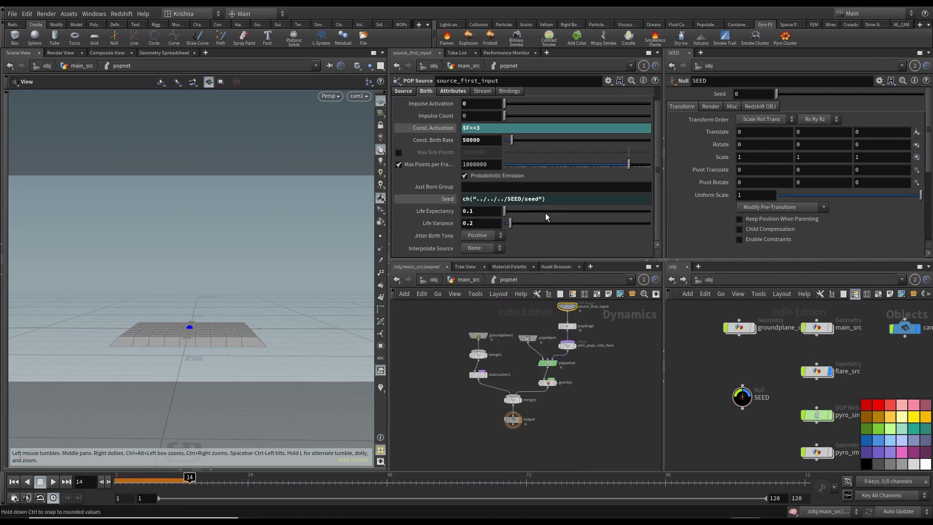
click(553, 201)
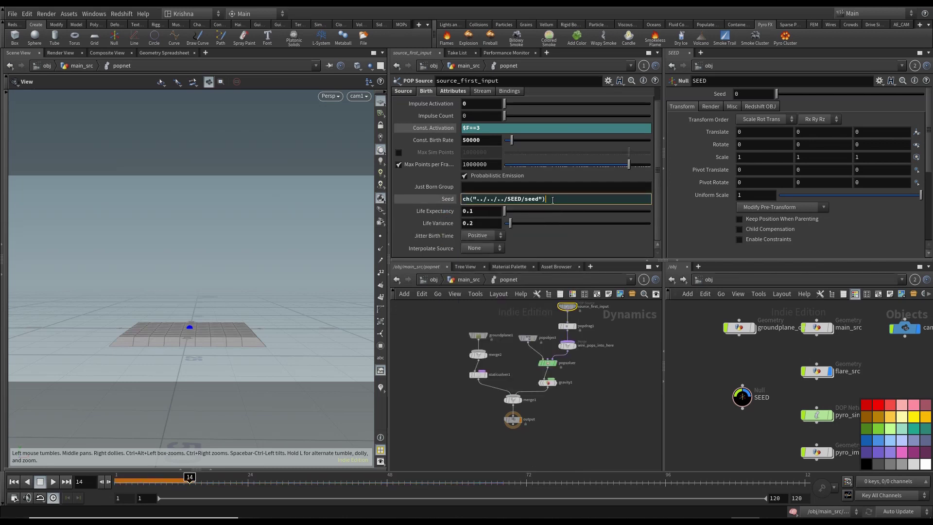
key(Return)
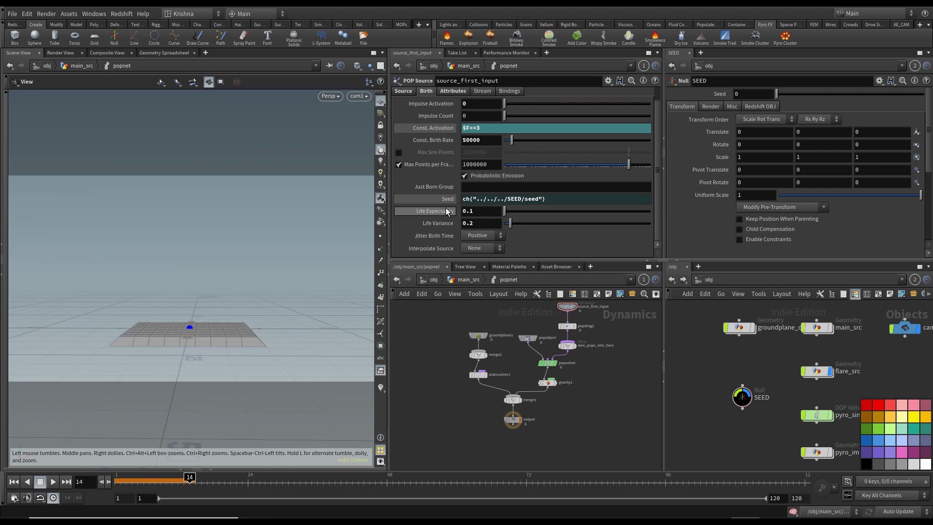
key(ctrl+s)
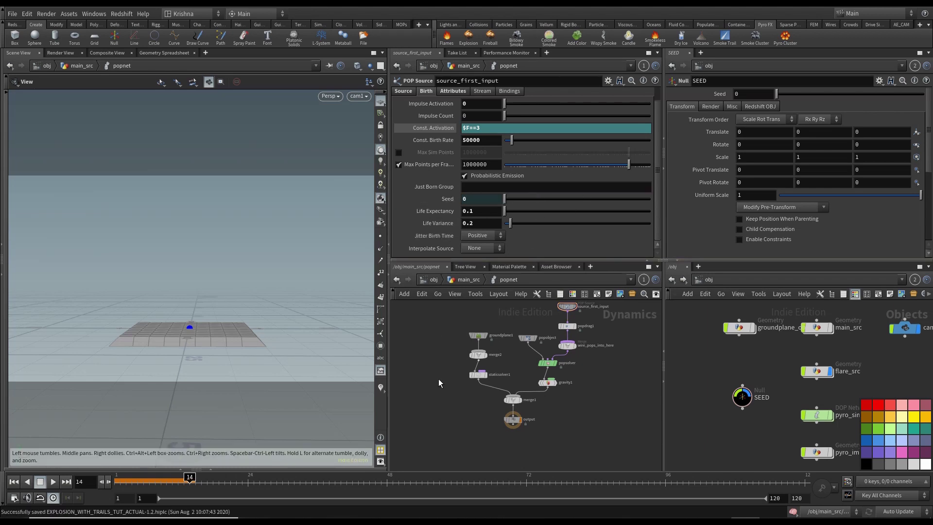
drag(789, 96, 728, 99)
- Return to /obj, rewind to frame 1, save, then re-enter flare_src's popnet
click(465, 278)
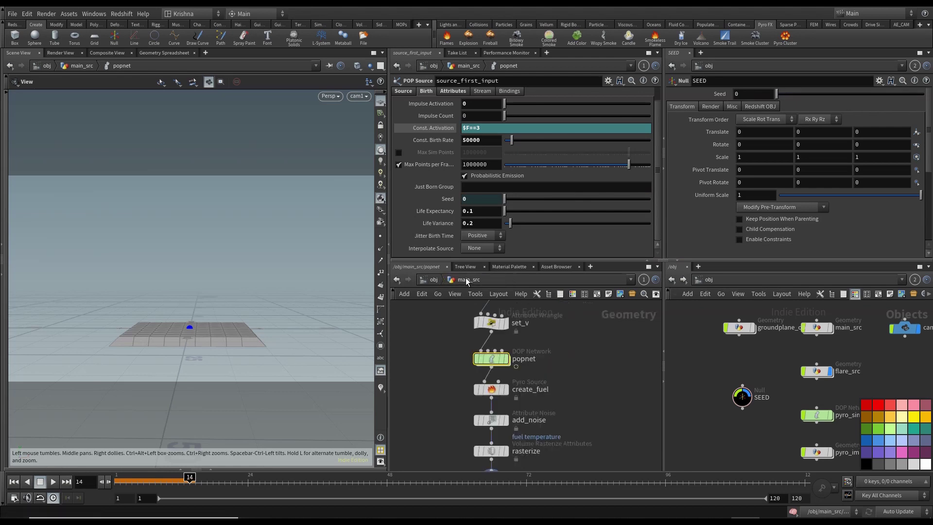
click(432, 281)
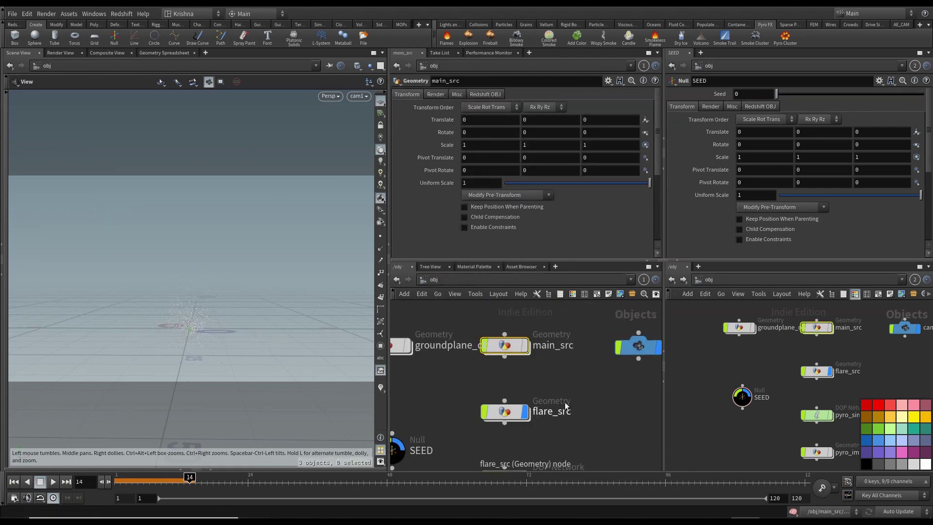
key(h)
click(13, 482)
key(ctrl+s)
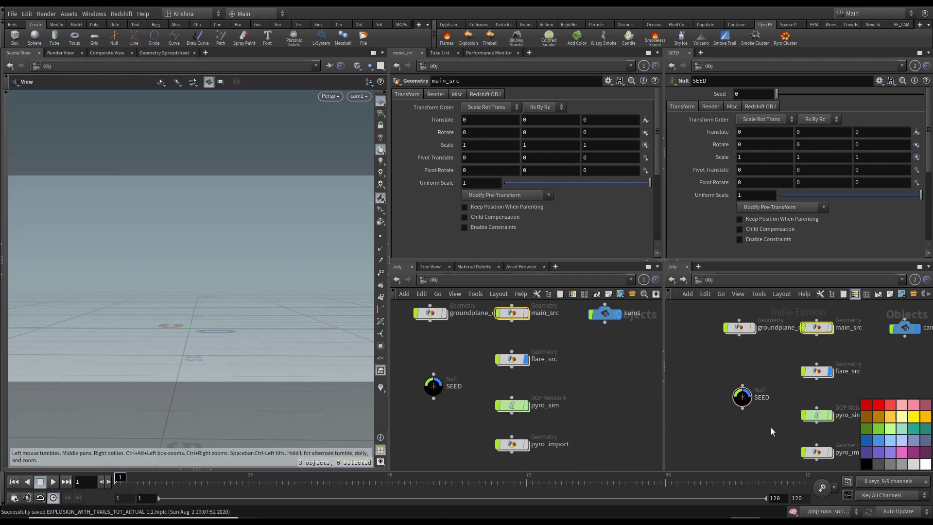
click(753, 431)
key(c)
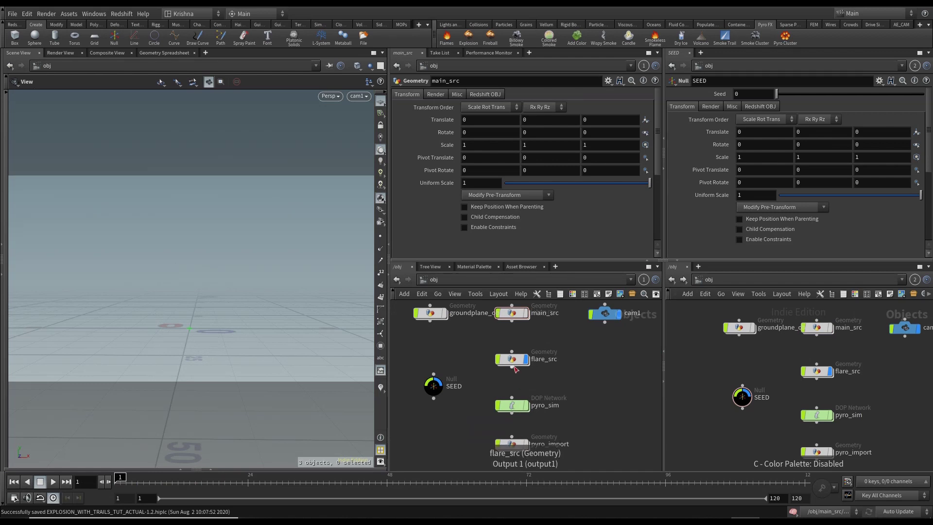
double_click(513, 359)
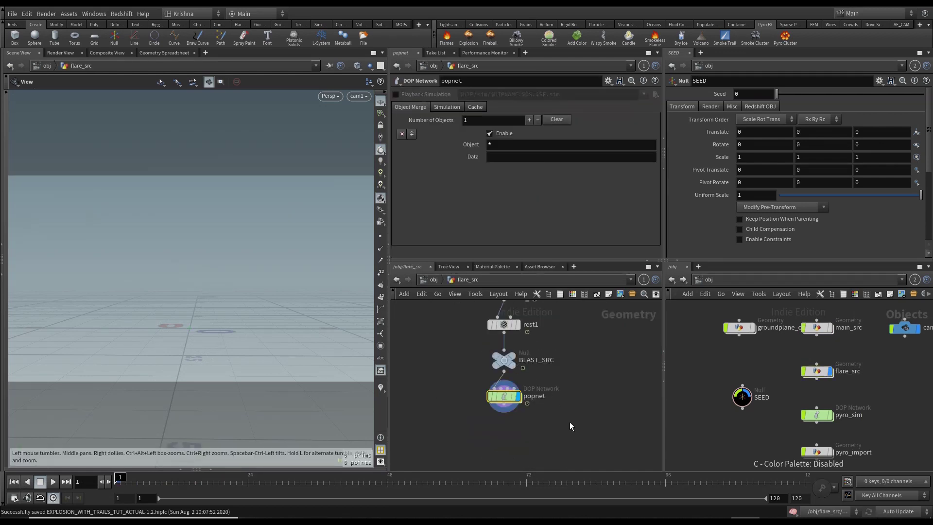
double_click(505, 369)
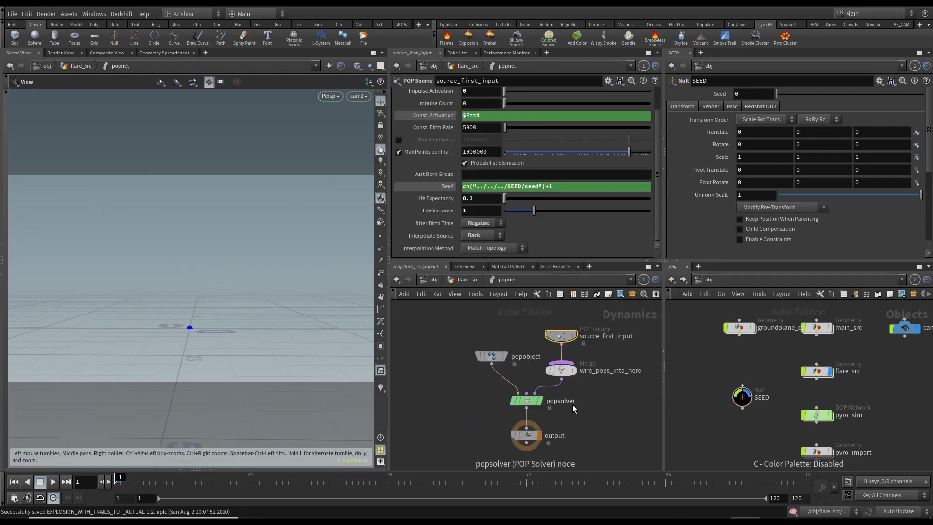
- Insert a POP Drag node after source_first_input and play the simulation to check it
key(Tab)
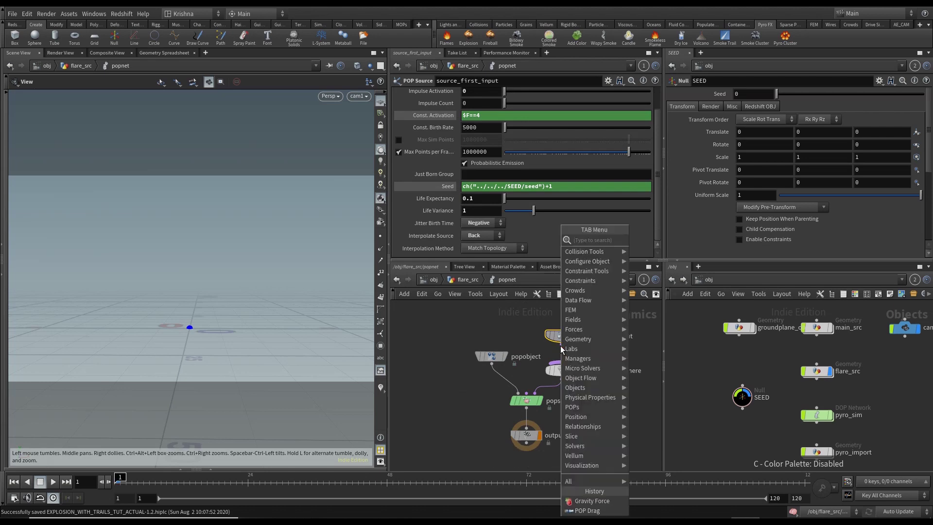
text(popdrag)
key(Return)
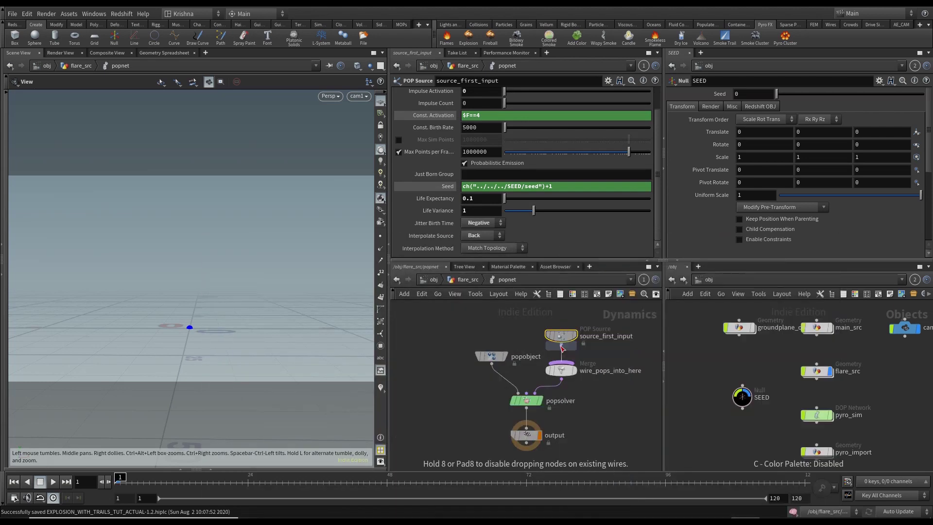
mouse_move(548, 343)
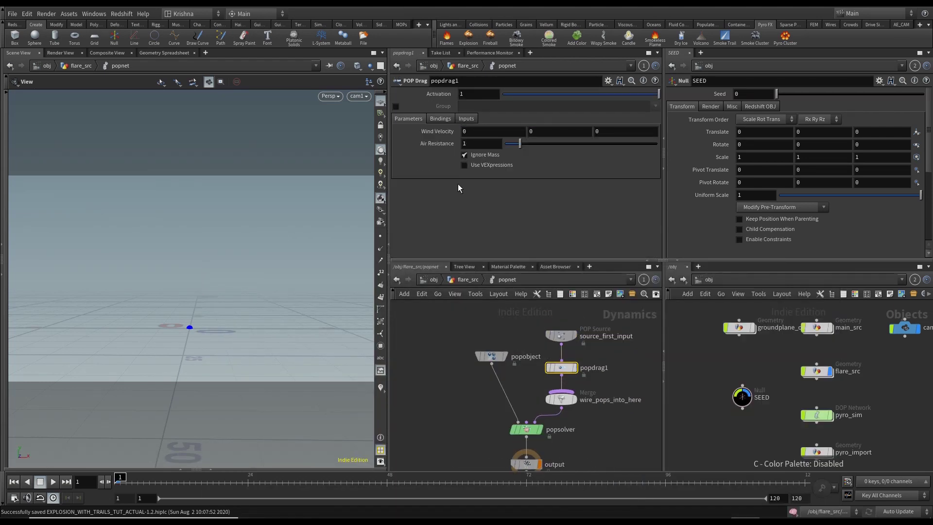
click(53, 481)
click(41, 482)
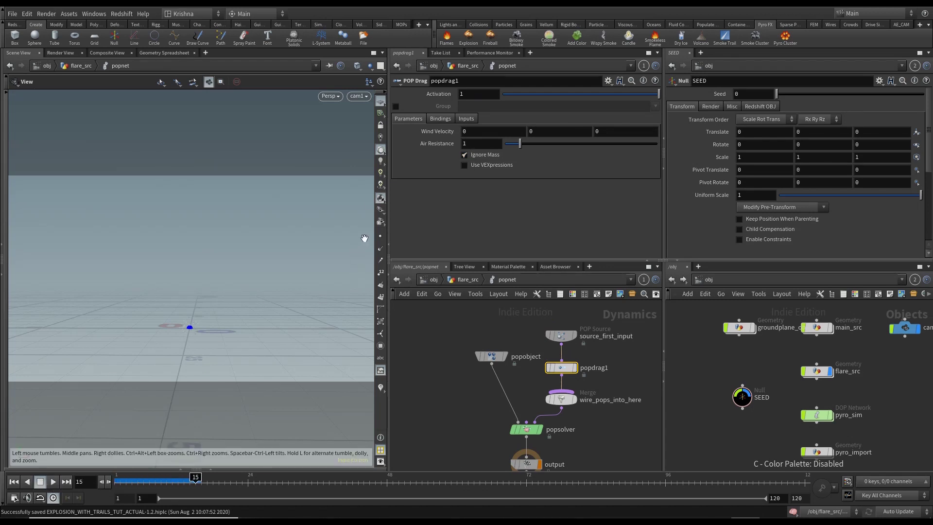
click(13, 481)
click(15, 482)
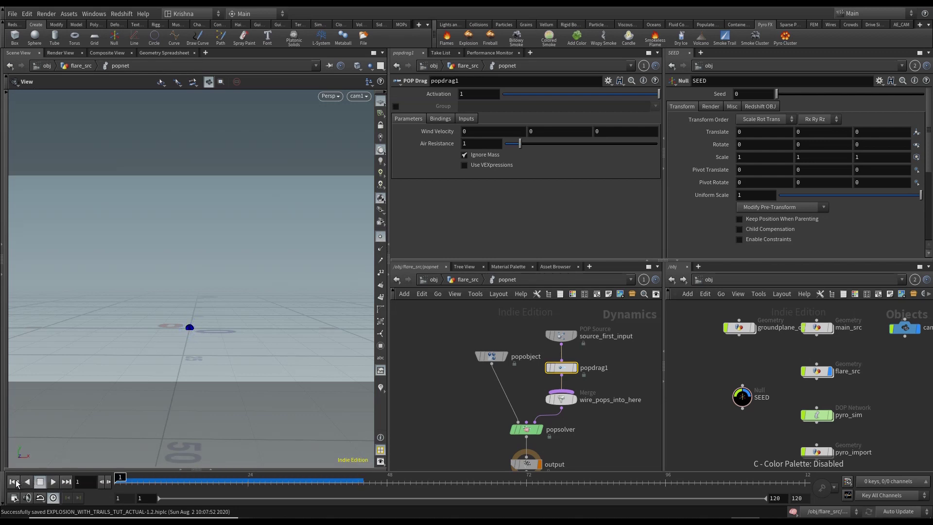
- Add a Gravity Force node after popsolver, save, and play back the result
click(529, 437)
text(grav)
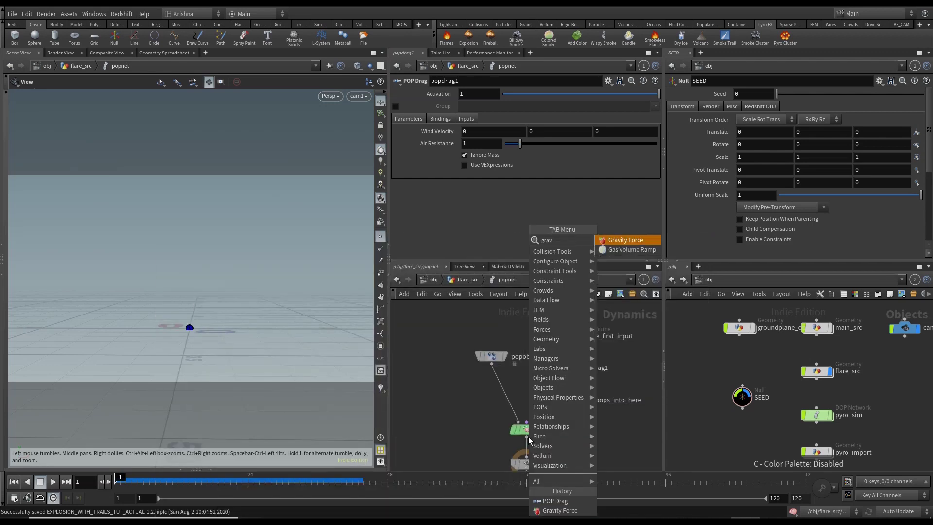
key(Return)
middle_drag(602, 451, 601, 409)
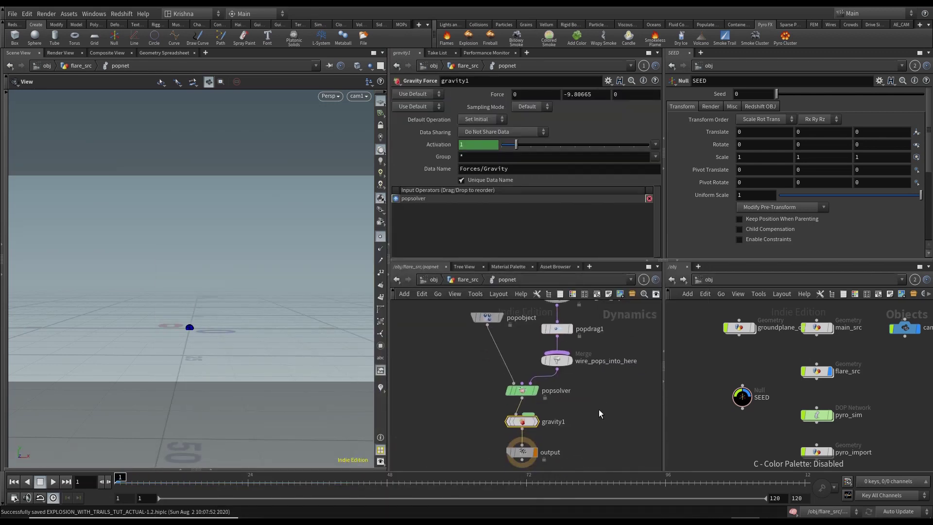
key(ctrl+s)
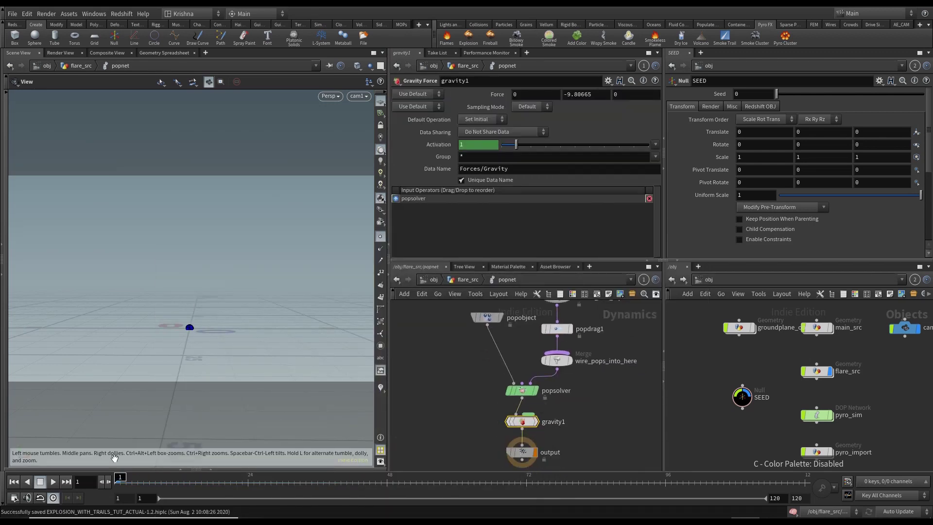
click(53, 481)
click(40, 482)
click(14, 481)
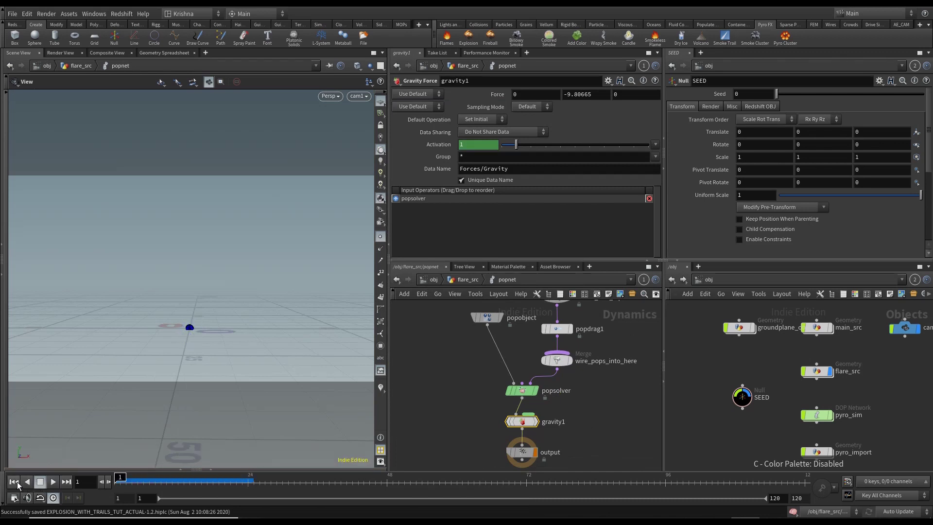
- Lower popdrag1's Air Resistance to 0.2 and replay the simulation
click(557, 328)
click(485, 144)
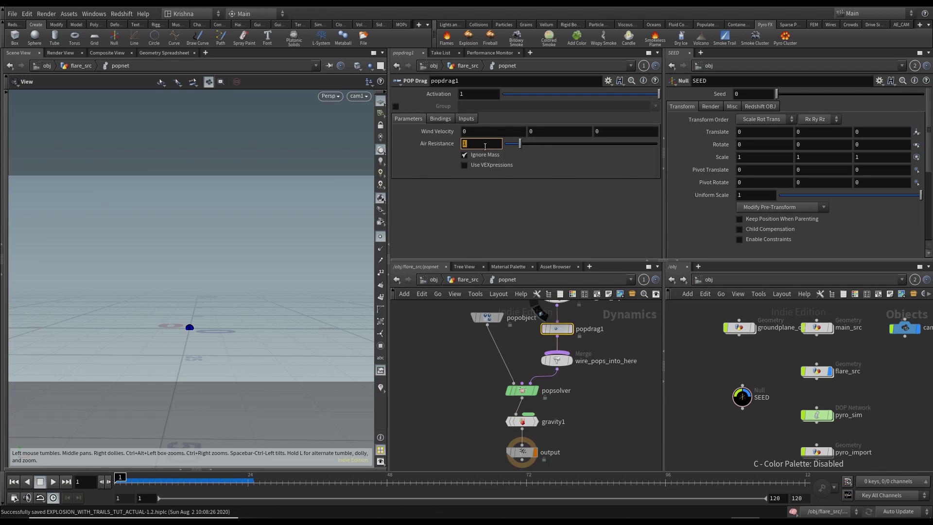
text(0.2)
key(Return)
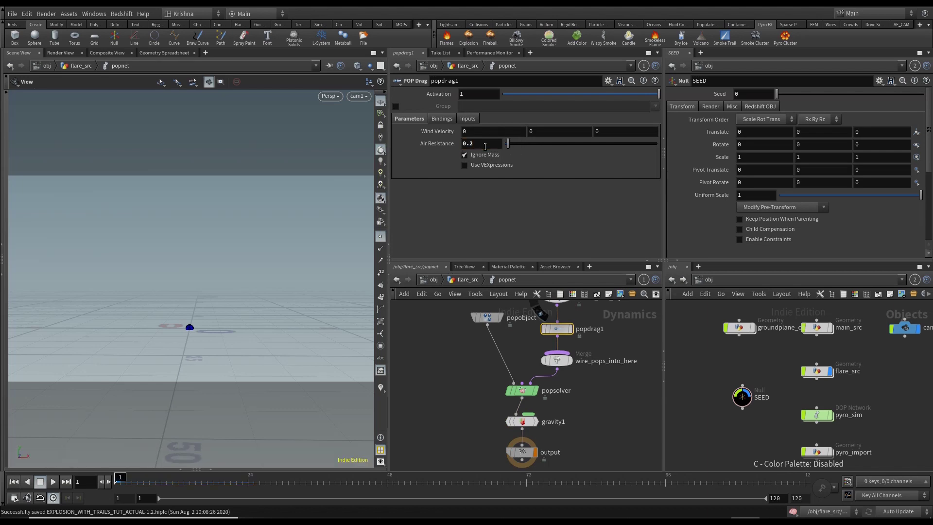
click(53, 481)
click(13, 481)
click(40, 482)
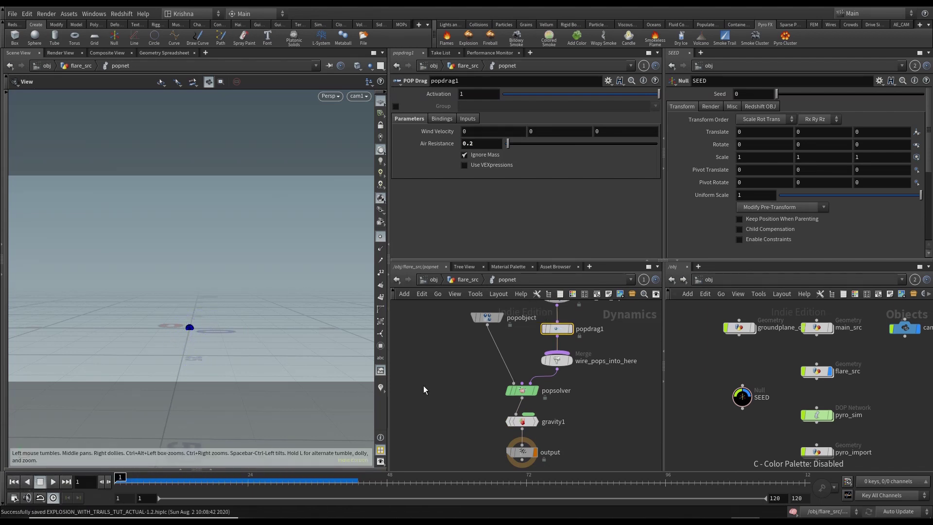
click(522, 450)
click(479, 25)
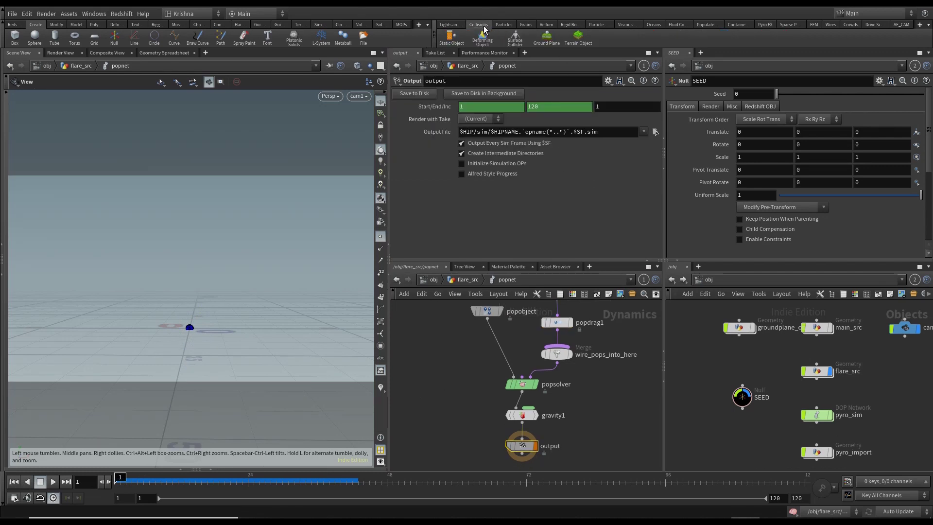
- Add a Ground Plane collider, tidy the node layout, and play to around frame 16
click(539, 39)
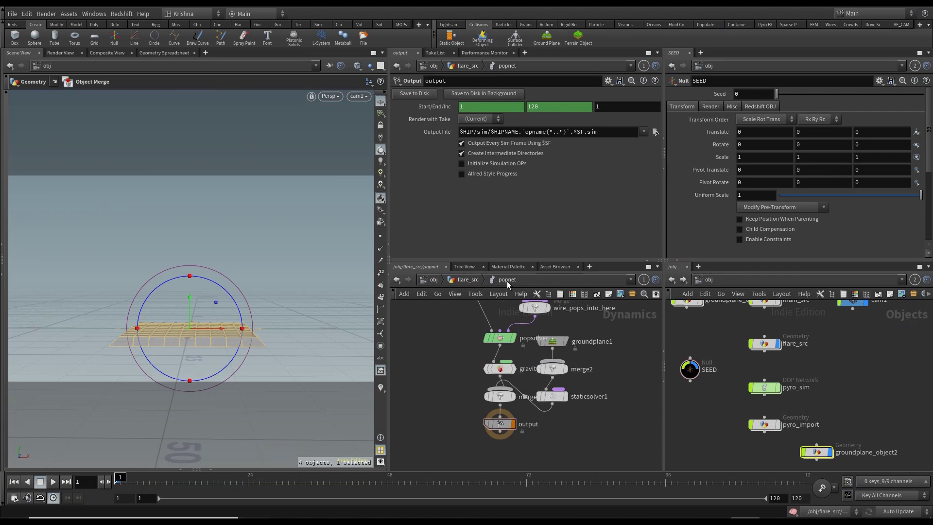
click(596, 434)
key(l)
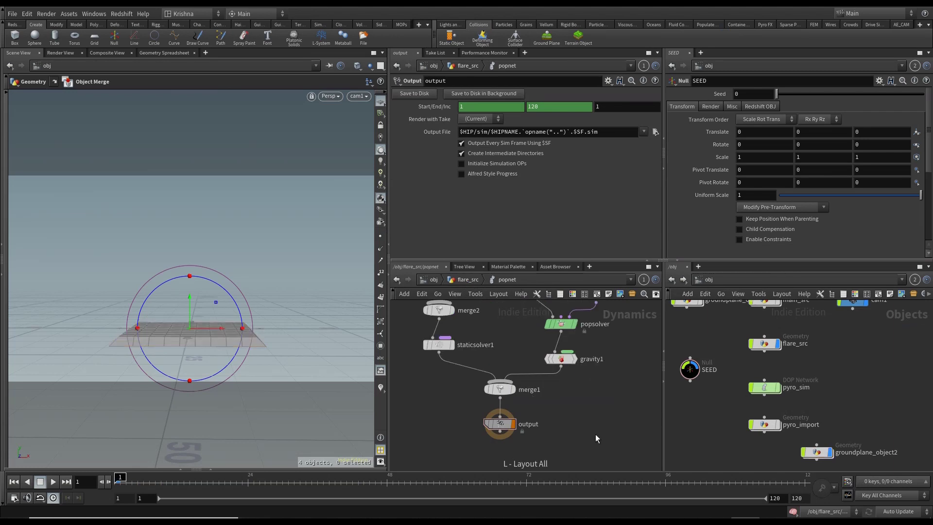
key(h)
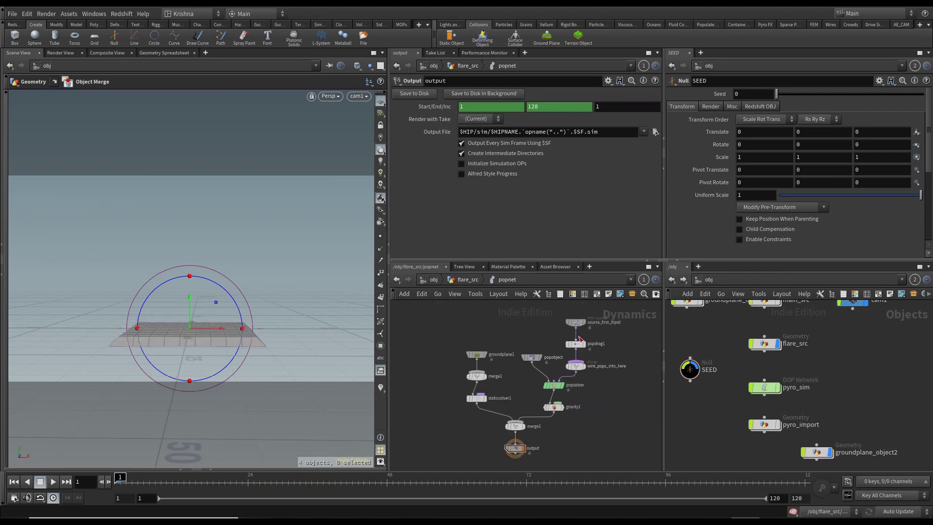
click(53, 482)
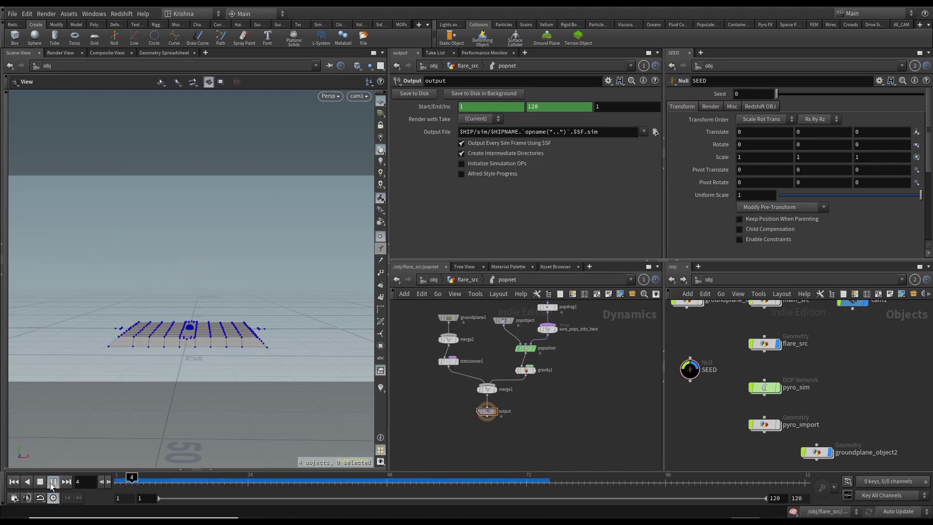
click(40, 482)
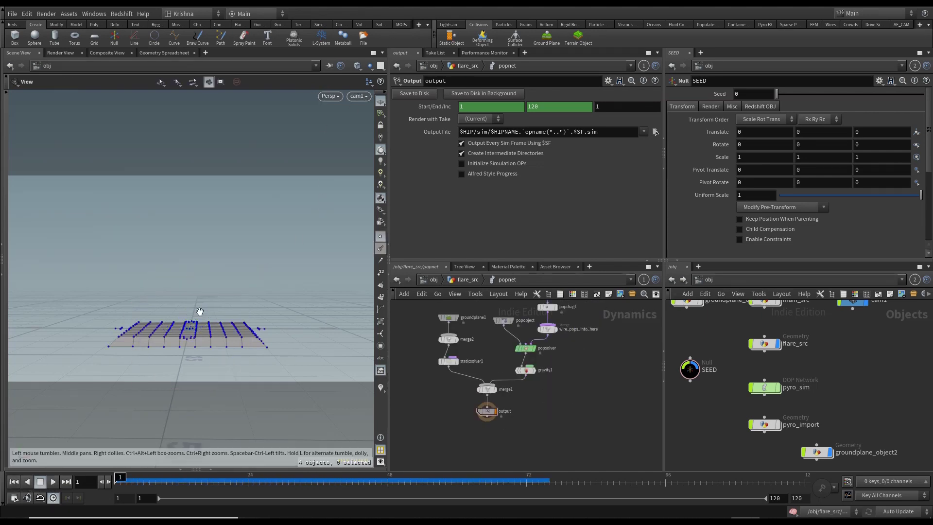
mouse_move(139, 478)
mouse_down()
mouse_move(224, 476)
mouse_move(120, 478)
mouse_up()
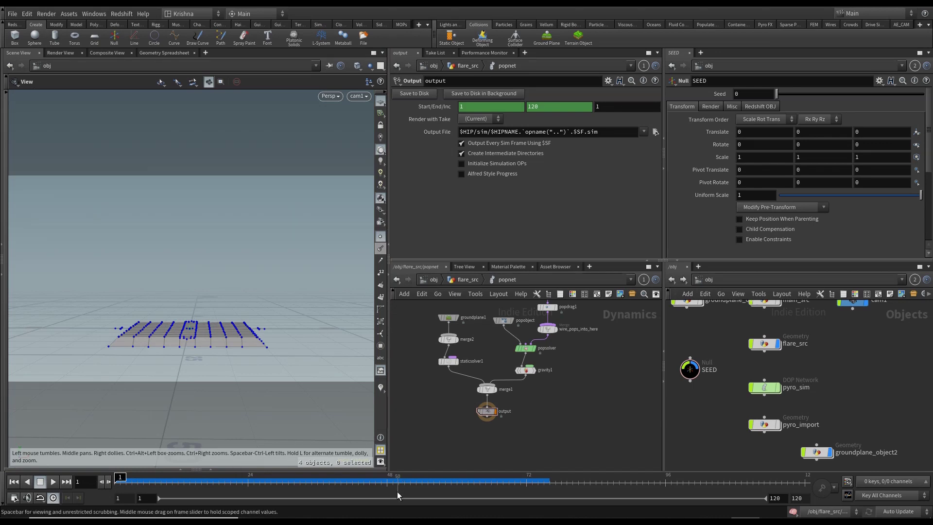
- Set source_first_input's Inherit Velocity to 16 on its Attributes tab
scroll(591, 315, up, 2)
middle_drag(590, 335, 589, 365)
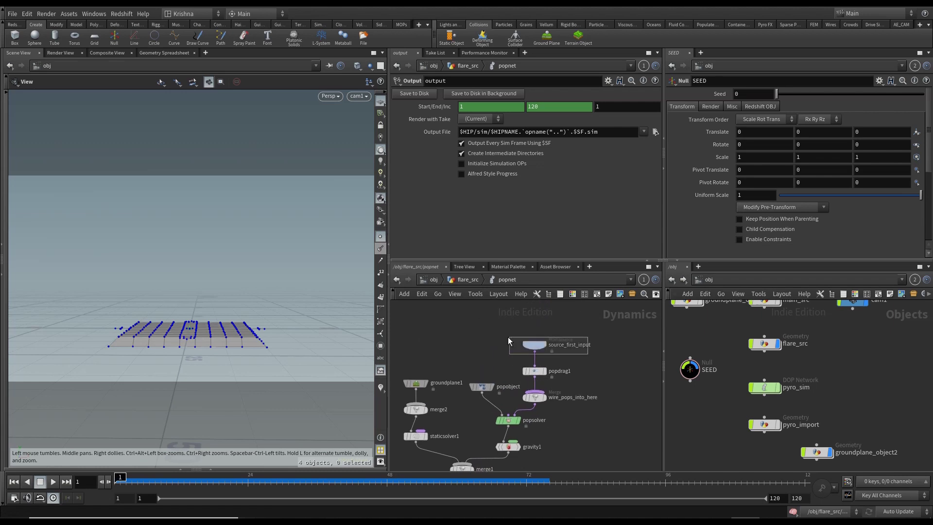
click(534, 344)
click(452, 107)
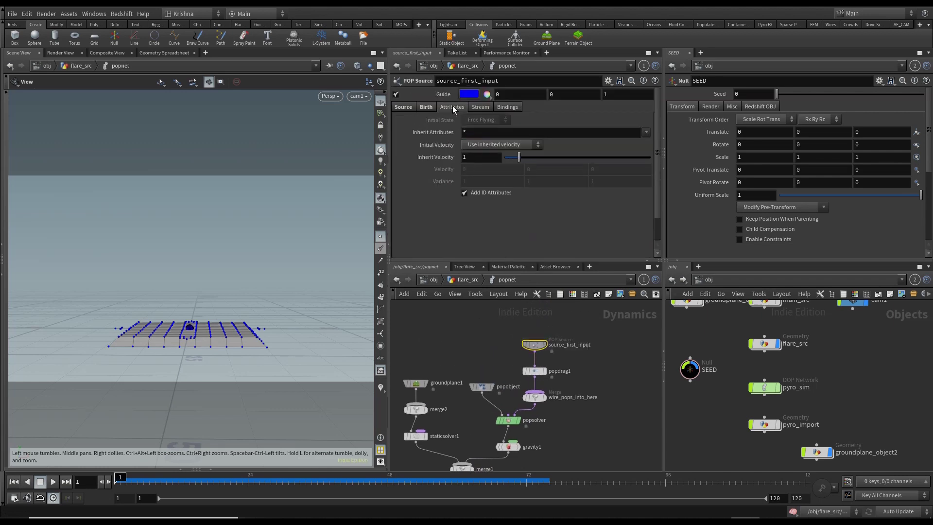
text(6)
key(Return)
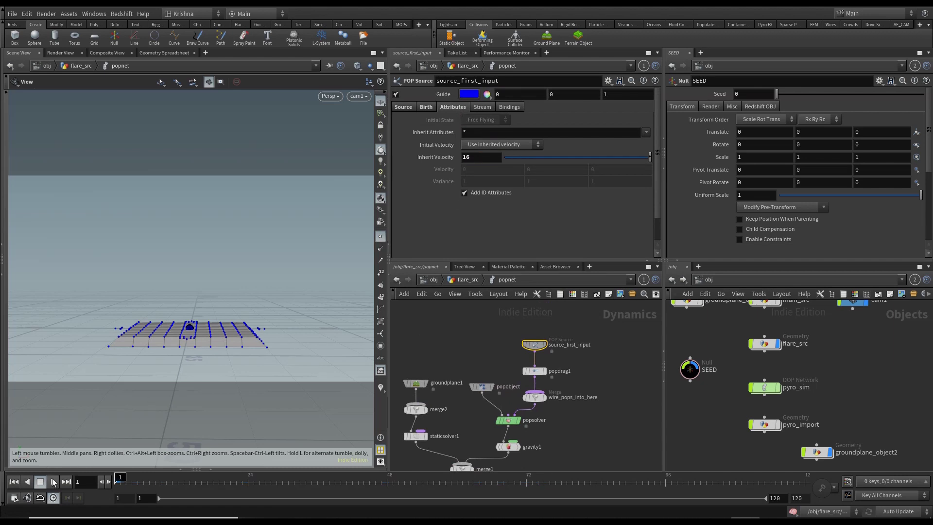
- Play the simulation, inspect the particles at frame 22, and save the scene
click(53, 481)
click(14, 482)
click(106, 483)
mouse_move(129, 479)
mouse_down()
mouse_move(236, 479)
mouse_move(117, 479)
mouse_up()
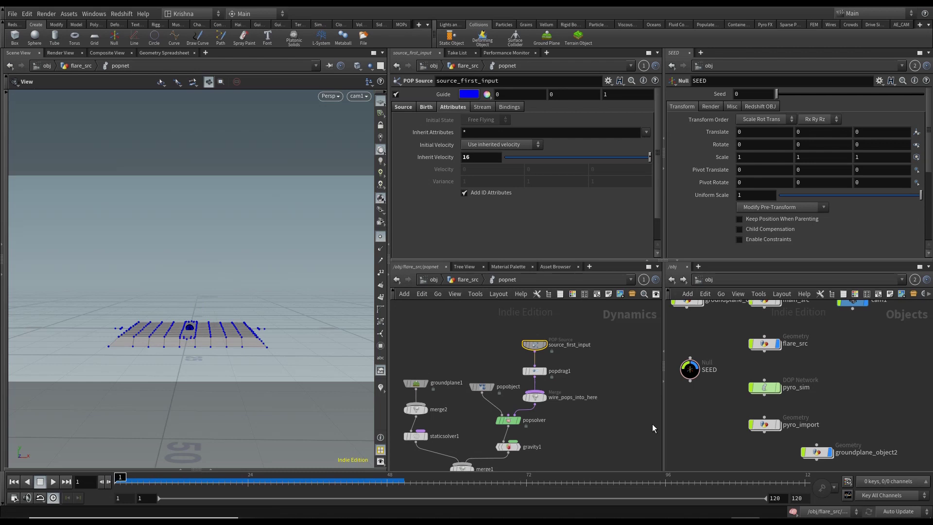
key(ctrl+s)
- Compare playback with popdrag1 bypassed, re-enable it, save, and inspect frame 14
click(526, 370)
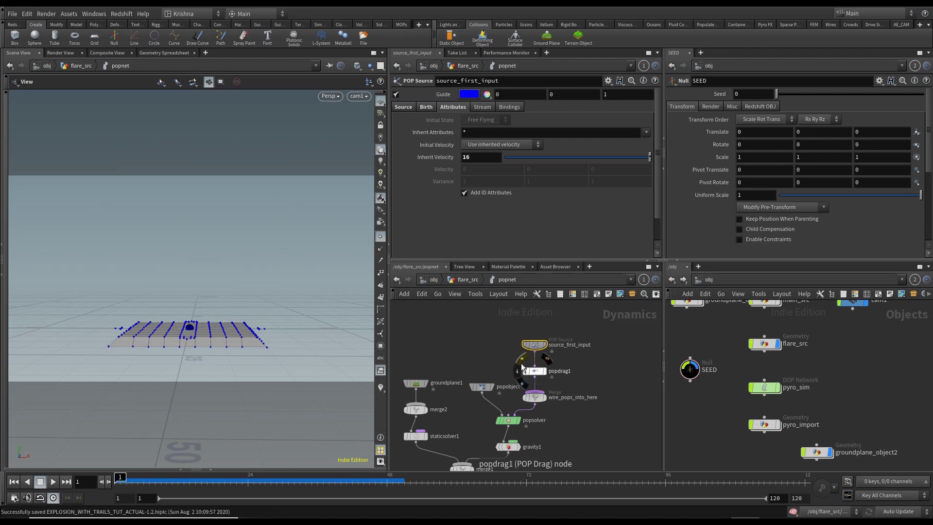
click(54, 481)
click(14, 482)
key(ctrl+z)
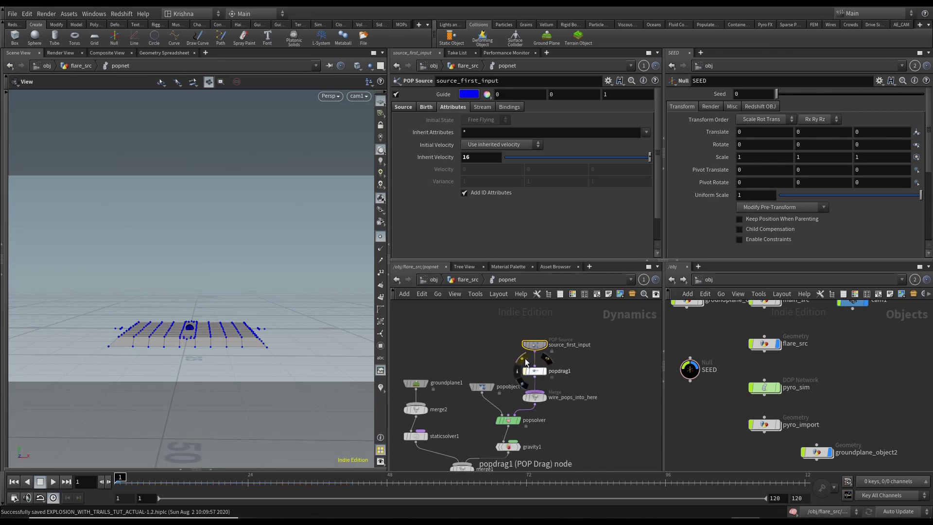
click(53, 481)
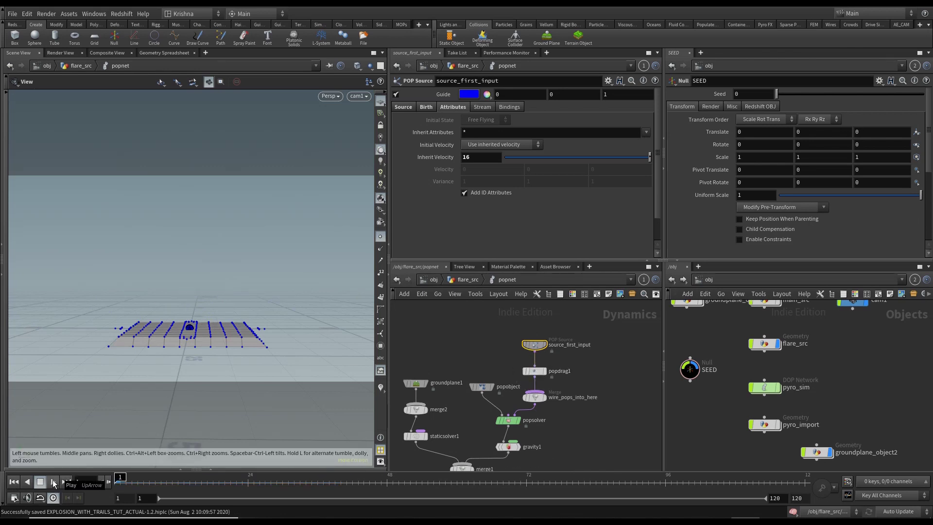
click(13, 482)
key(ctrl+s)
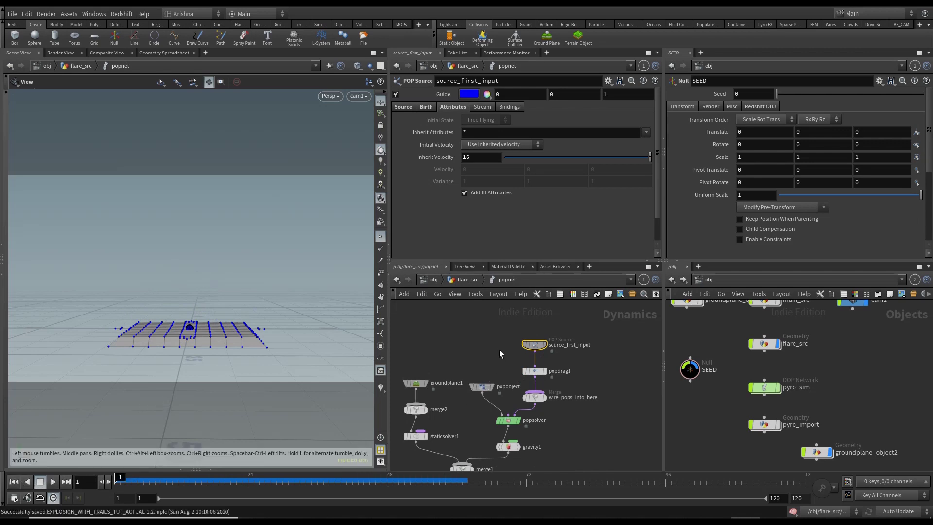
drag(132, 482, 193, 482)
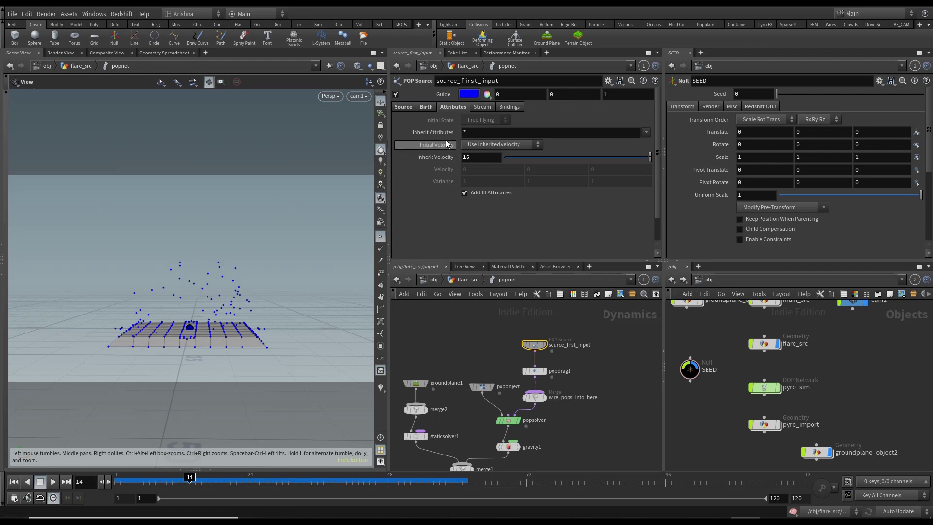
- Lower source_first_input's Const. Birth Rate from 5000 to 1000 and replay from frame 1
click(426, 108)
click(472, 157)
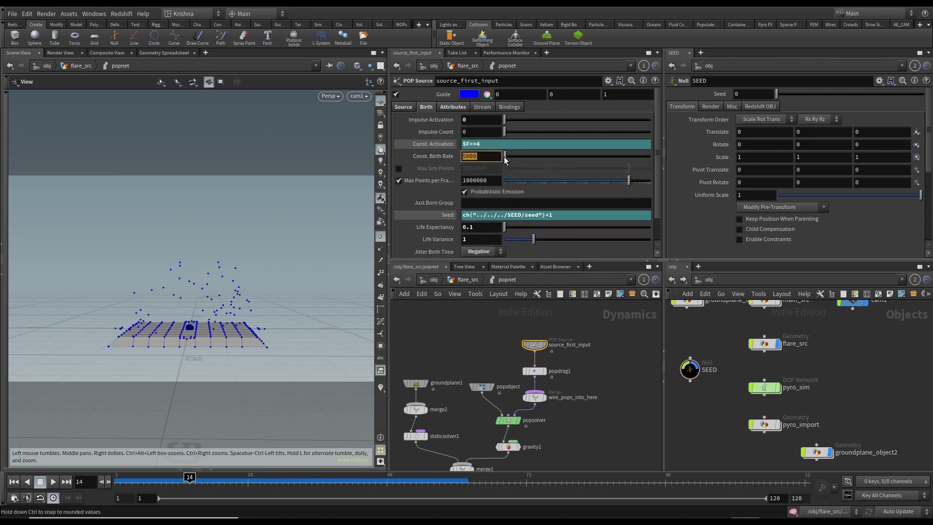
key(Return)
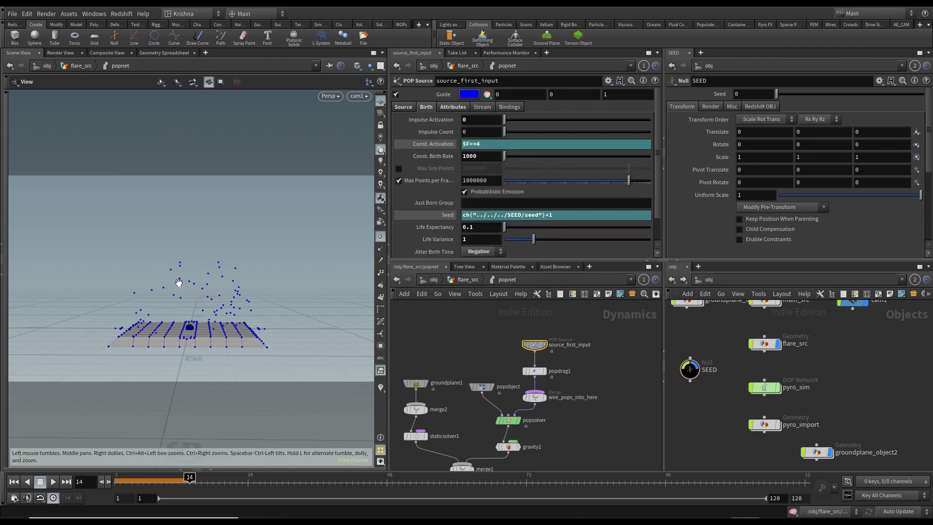
click(14, 483)
click(53, 482)
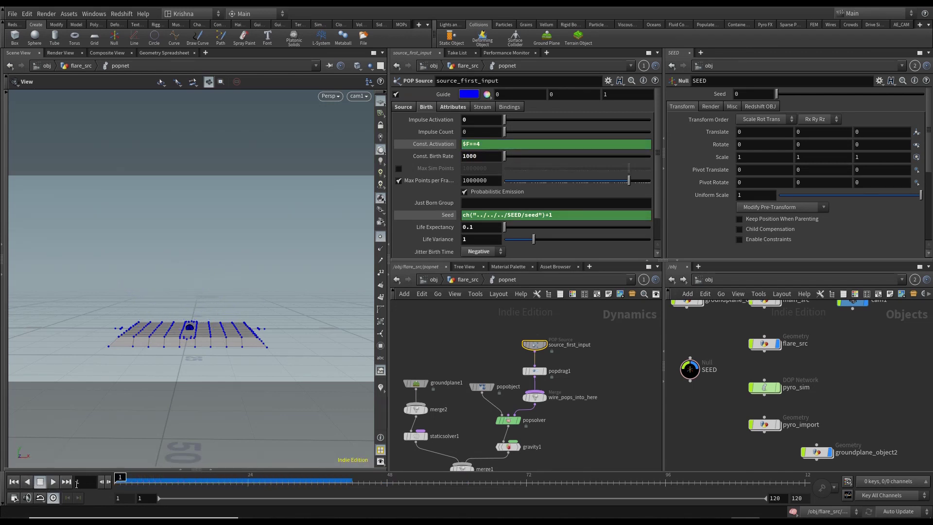
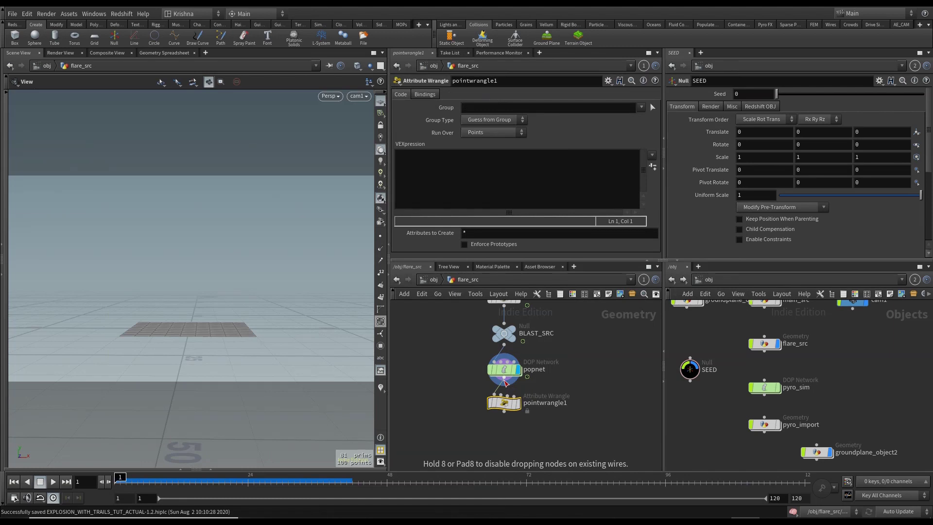
- Rename pointwrangle1 to init_pscale
double_click(546, 403)
text(i)
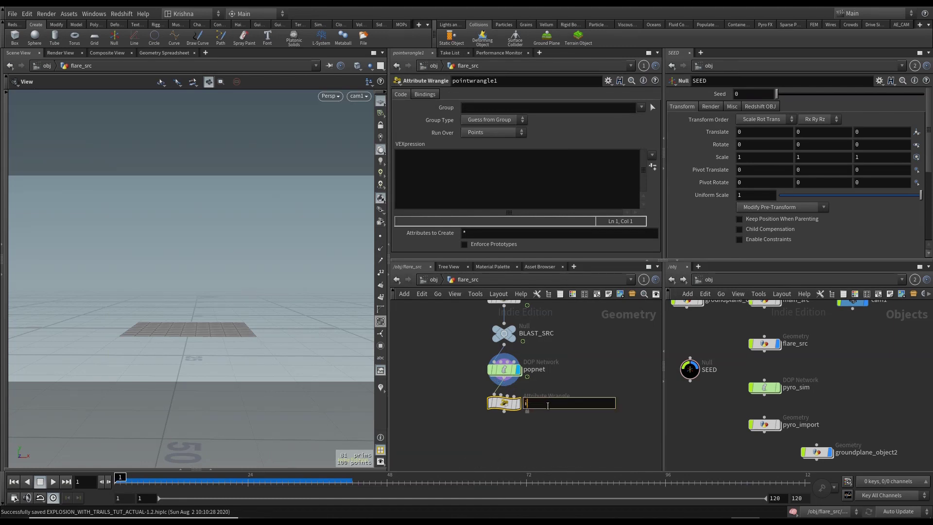
text(nit_pscale)
key(Return)
- Write the VEX line f@pscale = 0.1; in the wrangle's VEXpression
click(453, 182)
text(@p)
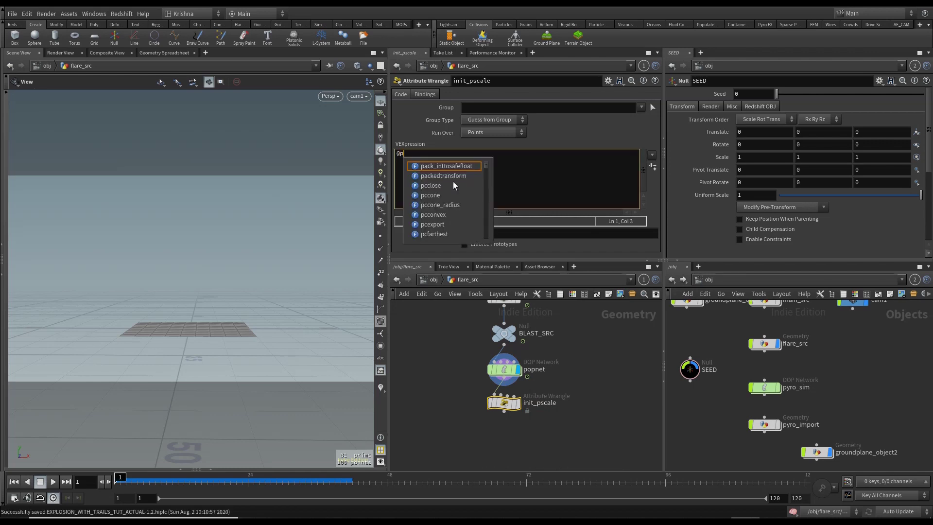
key(BackSpace)
key(BackSpace)
text(f@pscale = 0.1;)
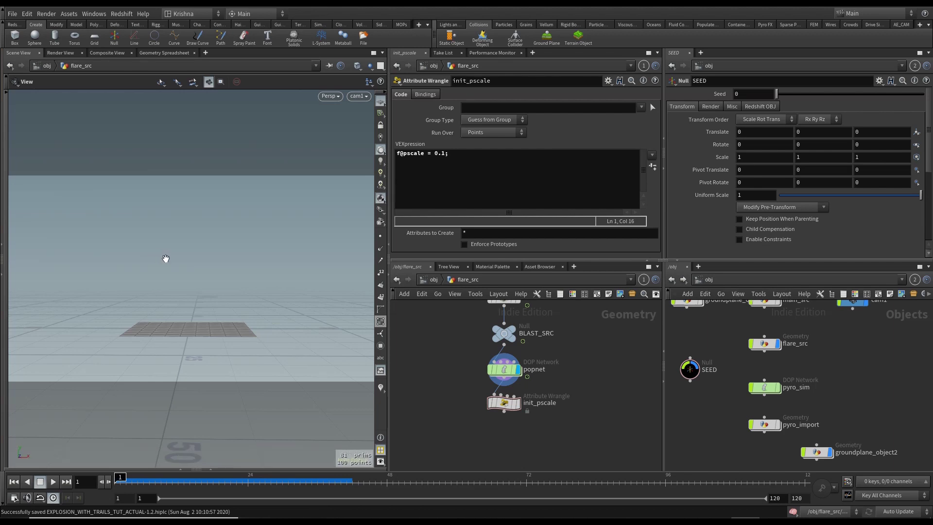
- Add a displayed Attribute Randomize node named rand_pscale after init_pscale
click(503, 415)
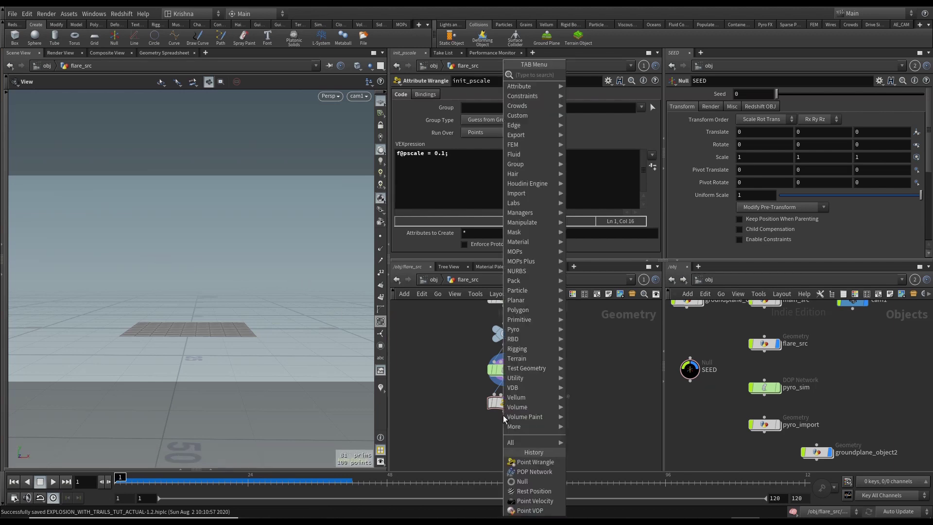
text(sttr)
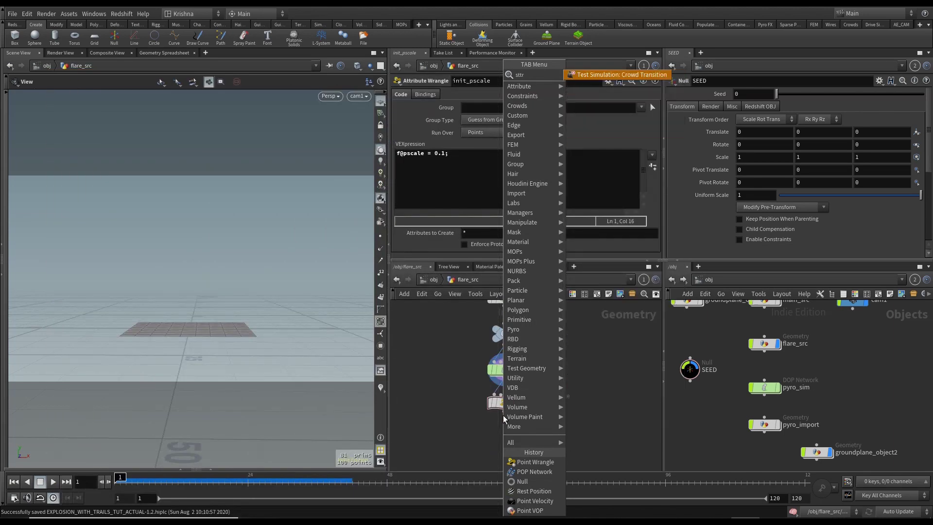
key(BackSpace)
key(BackSpace)
key(BackSpace)
key(BackSpace)
text(attr)
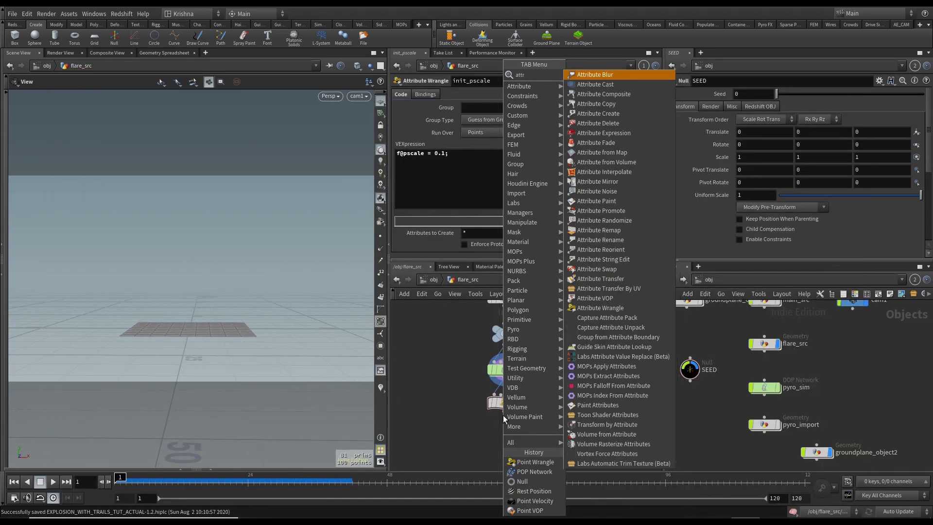
text( rand)
key(Return)
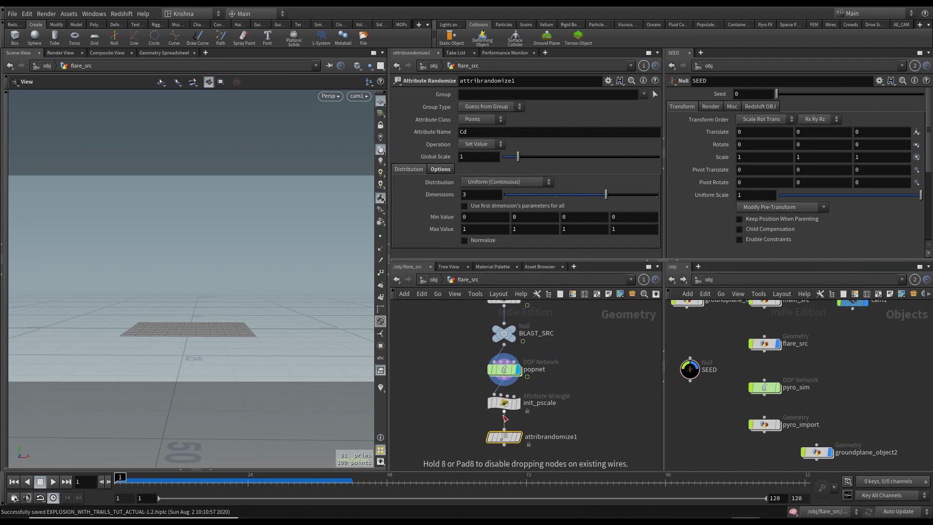
double_click(555, 435)
text(r)
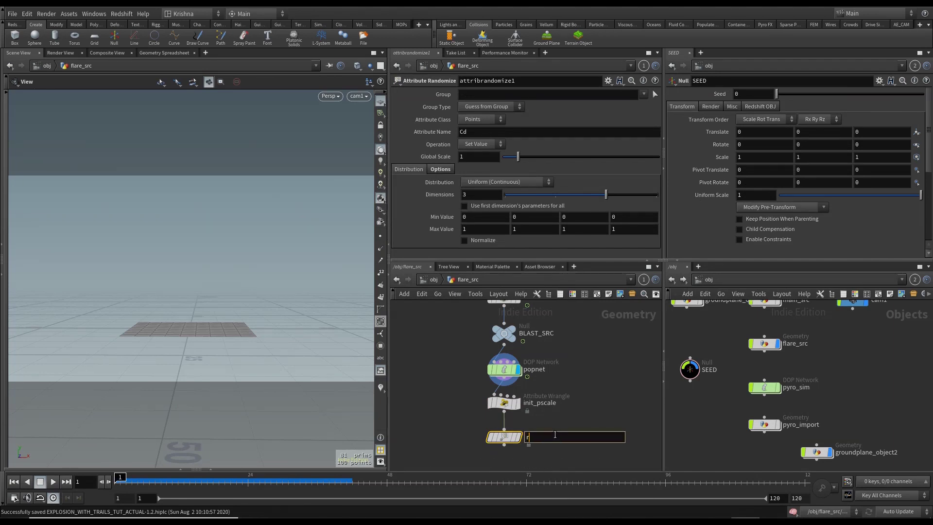
text(and_pscale)
key(Return)
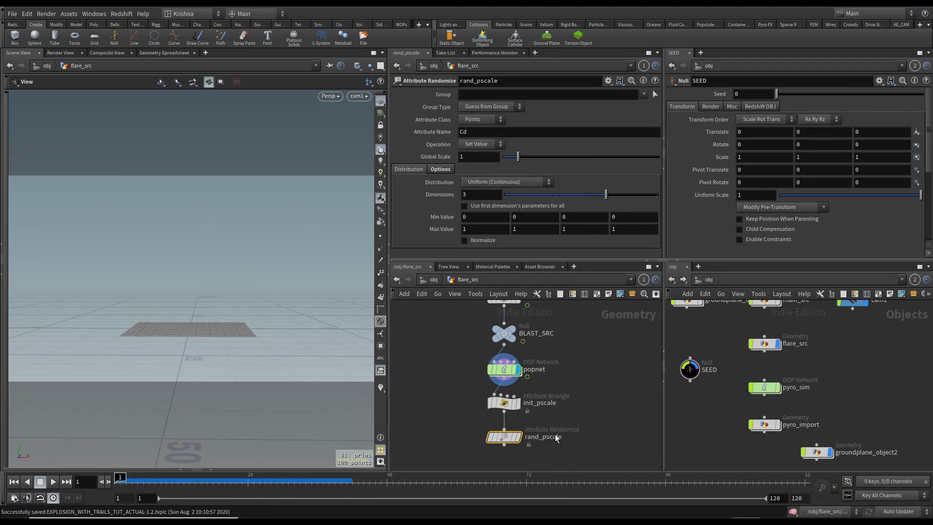
click(518, 436)
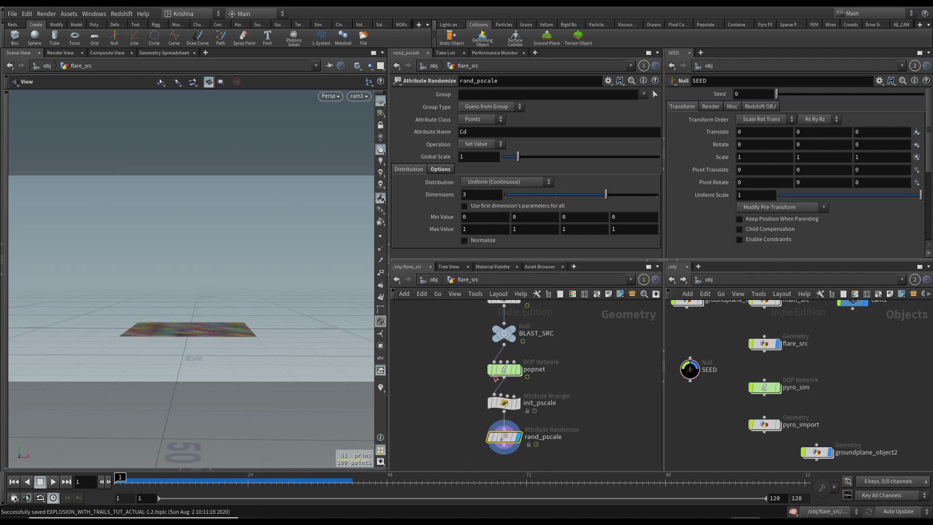
- Randomize the pscale attribute with a Custom Ramp distribution
click(480, 135)
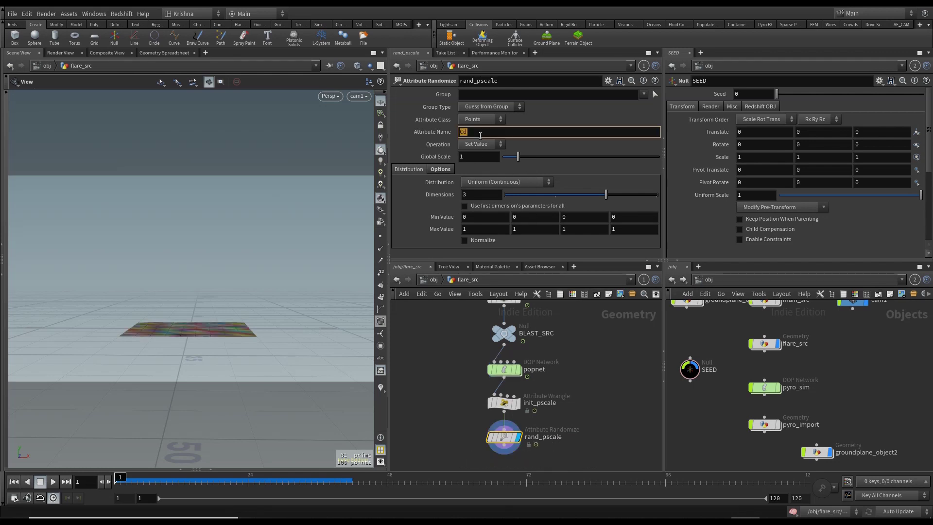
text(pscale)
key(Return)
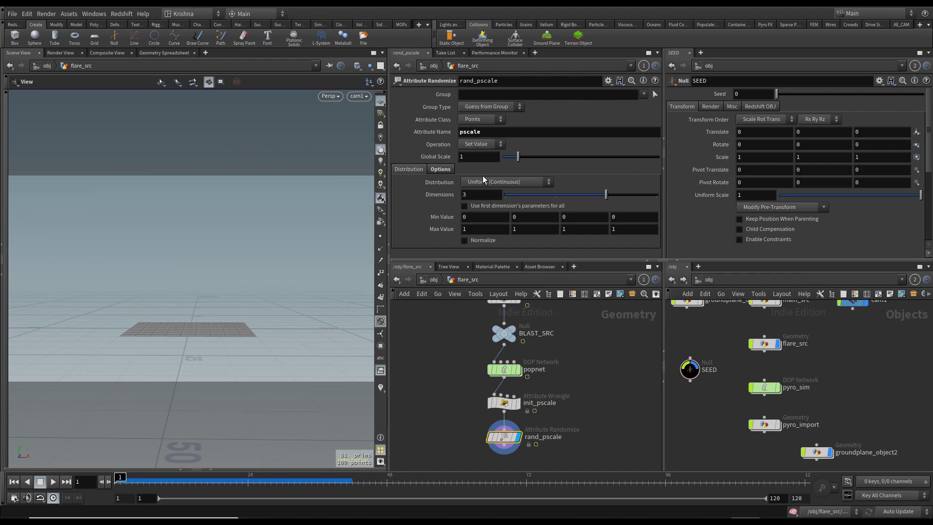
click(511, 185)
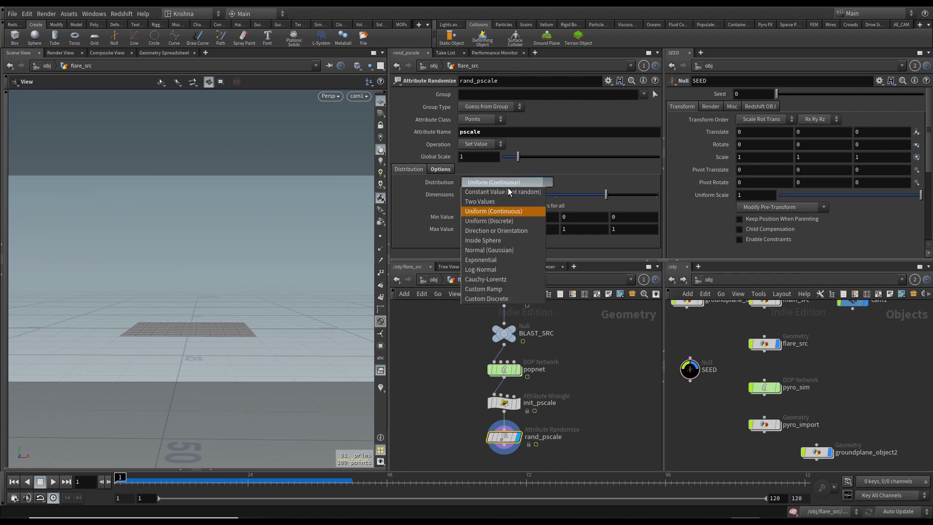
click(491, 281)
- Enable Fit Values from 0.04 to 0.1 and set Global Seed to 2.78
scroll(433, 194, down, 2)
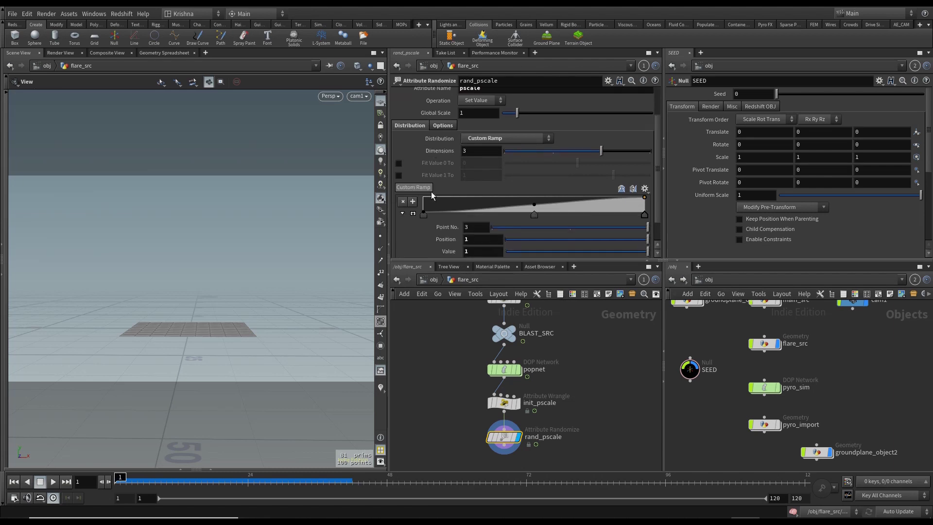
click(399, 163)
click(399, 175)
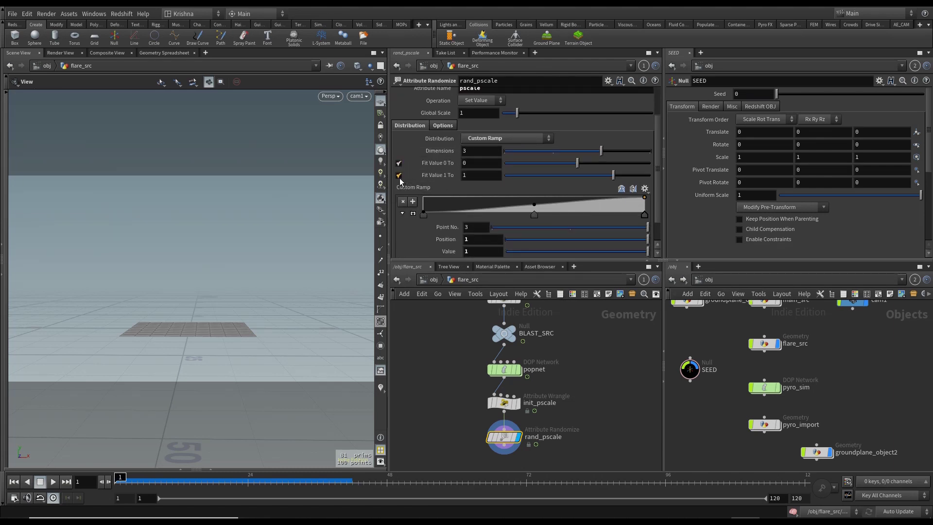
click(493, 164)
key(Tab)
text(0.1)
key(Return)
click(450, 127)
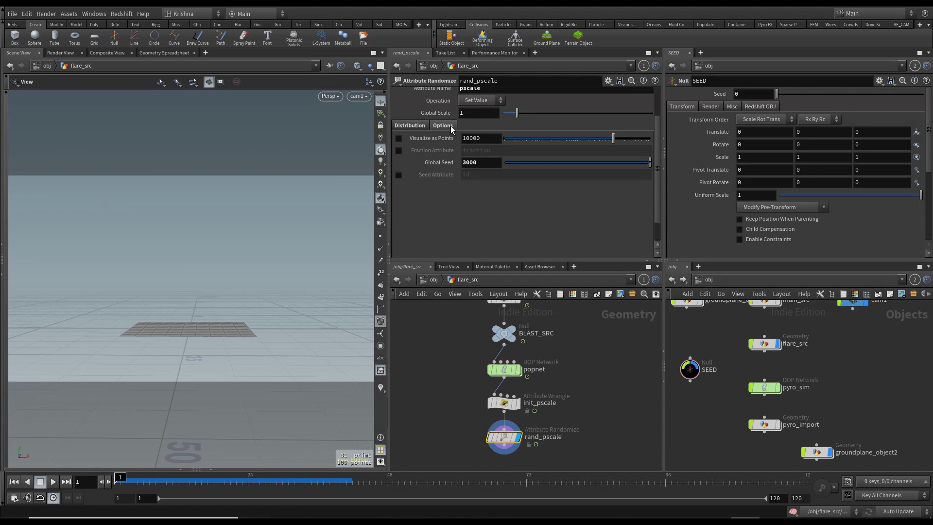
drag(542, 164, 544, 164)
- Drive rand_pscale's Global Seed with ch("../../SEED/seed")+12 as a relative reference
right_click(720, 95)
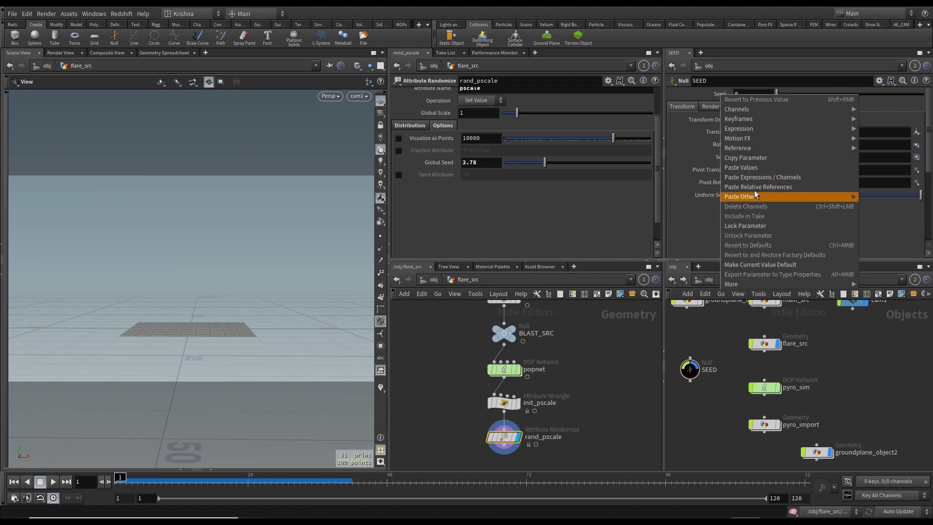
click(746, 158)
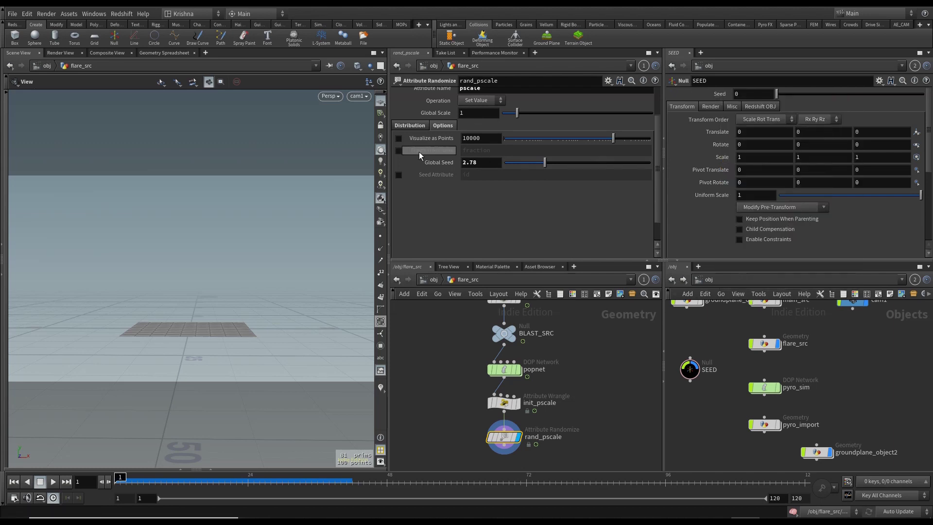
right_click(443, 164)
click(489, 251)
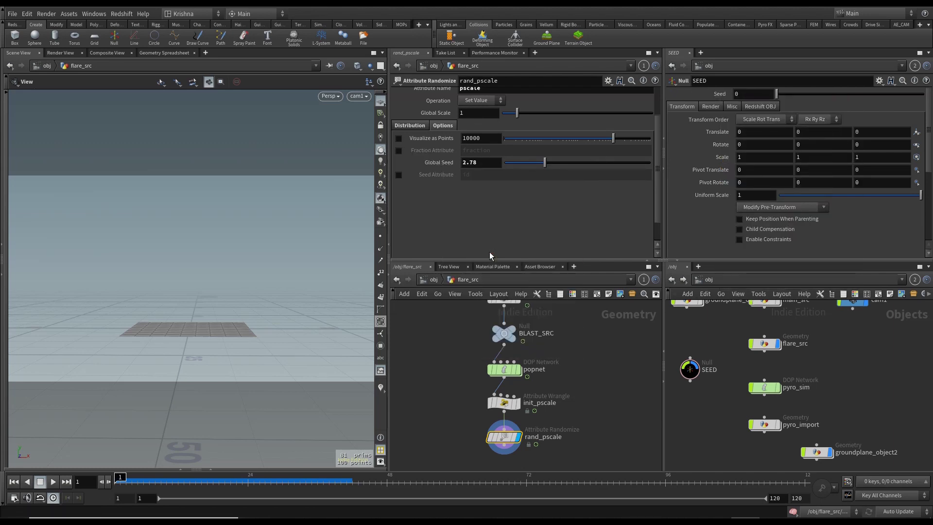
right_click(448, 165)
click(488, 257)
click(542, 162)
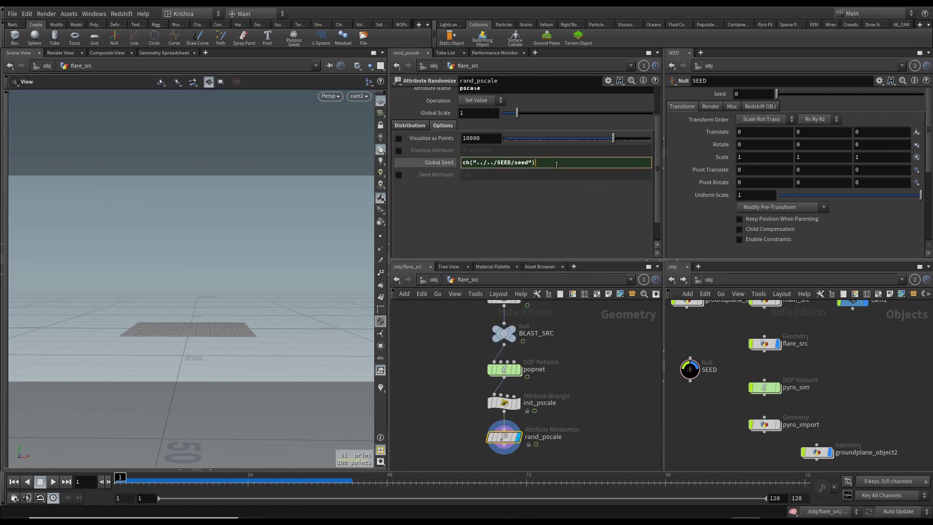
key(Return)
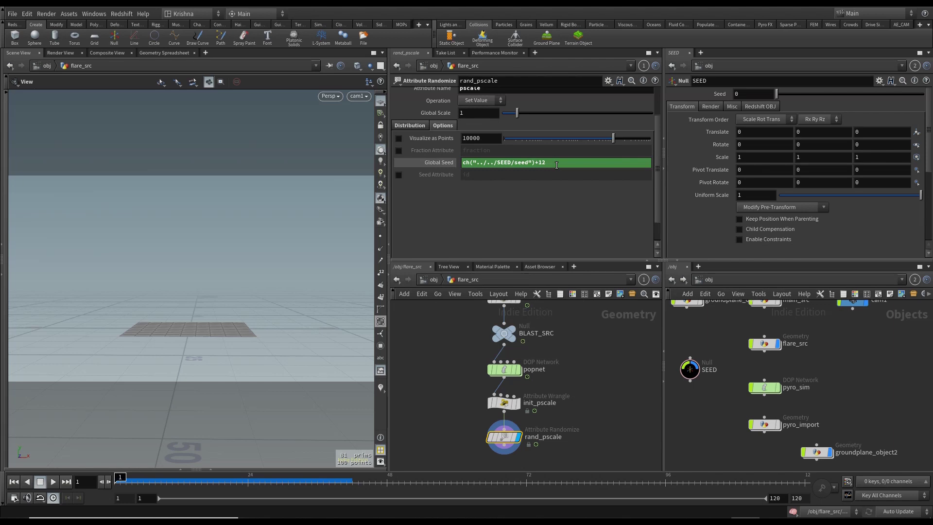
- Save the scene as EXPLOSION_WITH_TRAILS_TUT_ACTUAL-1.2.hiplc
click(410, 125)
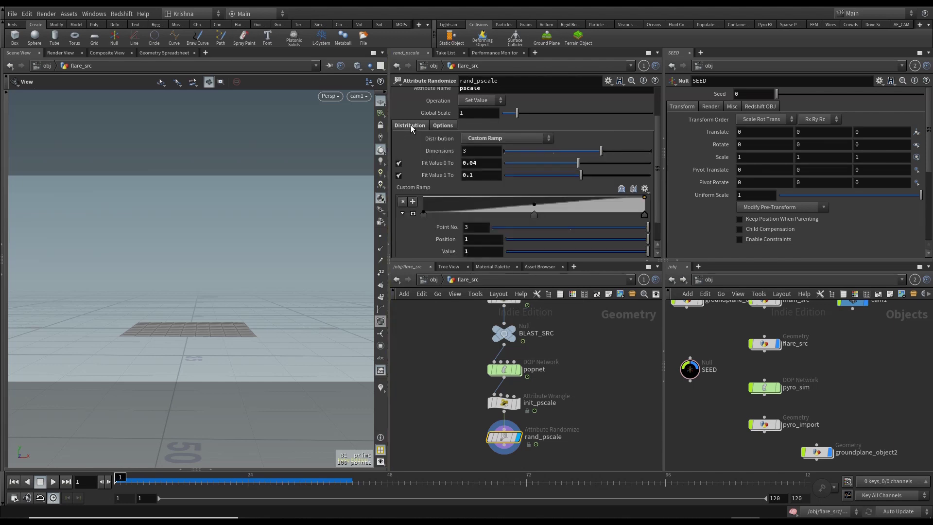
key(ctrl+s)
scroll(599, 396, down, 2)
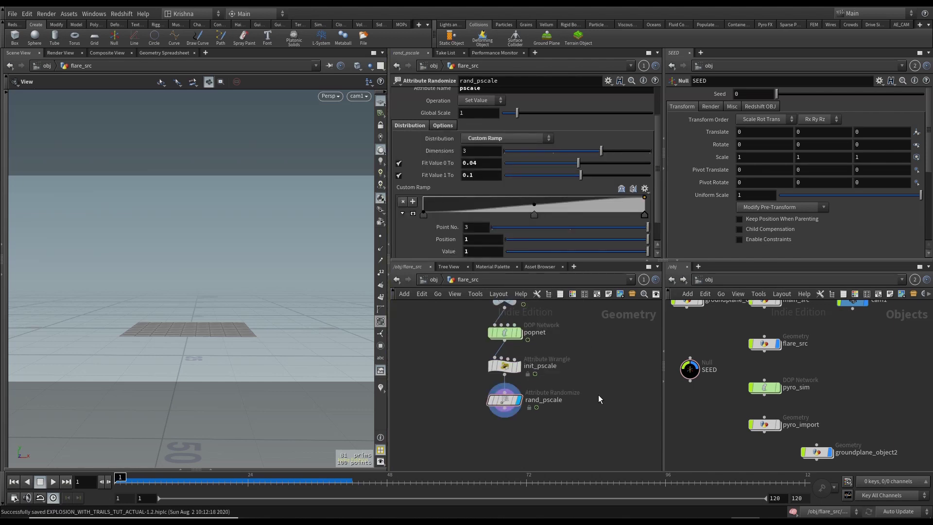
scroll(544, 440, up, 3)
- Add a Trail node below rand_pscale with trail length 8
key(Tab)
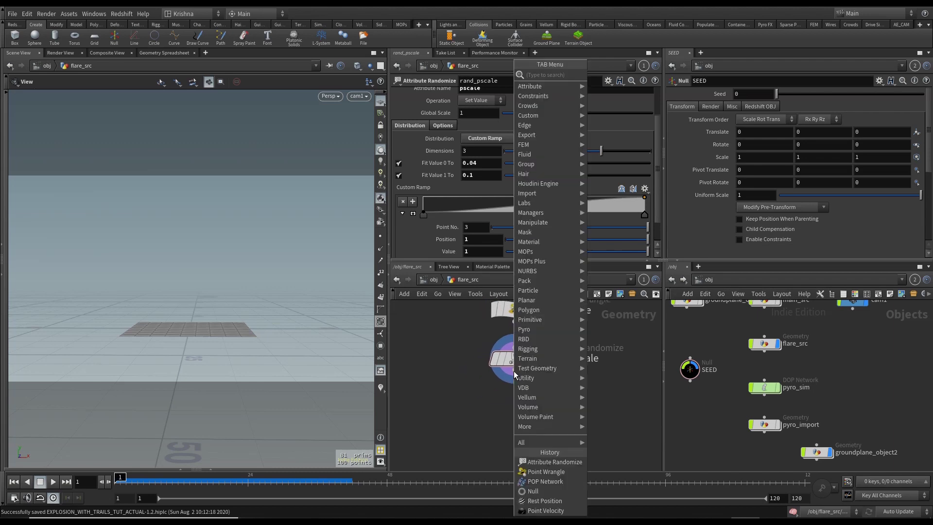
text(trail)
key(Return)
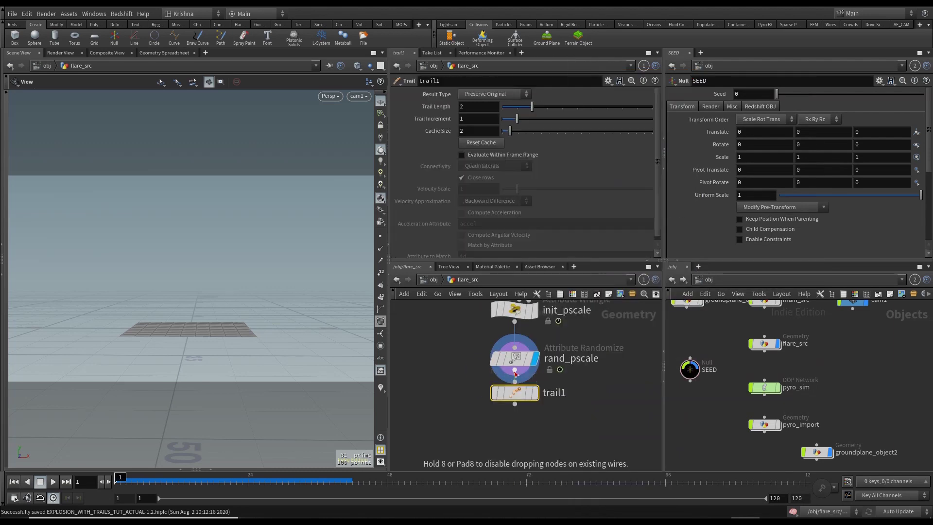
click(474, 107)
text(8)
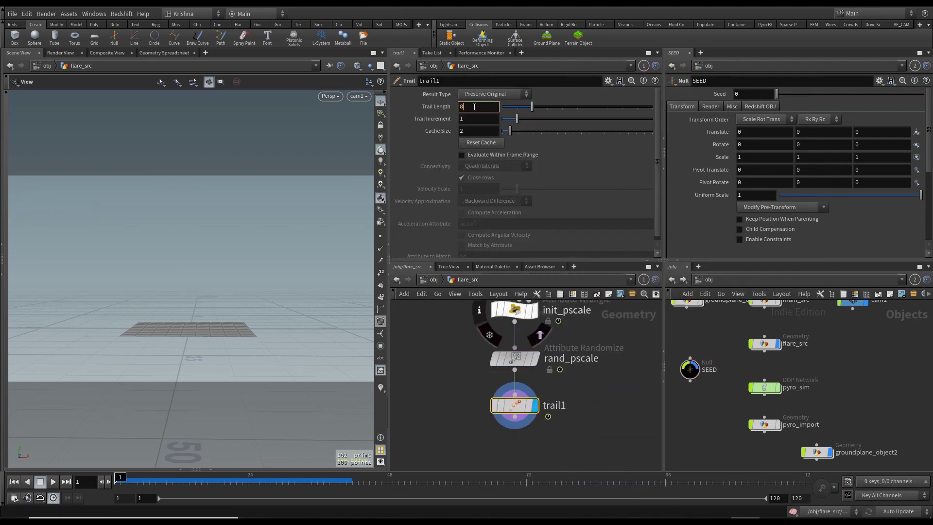
key(Return)
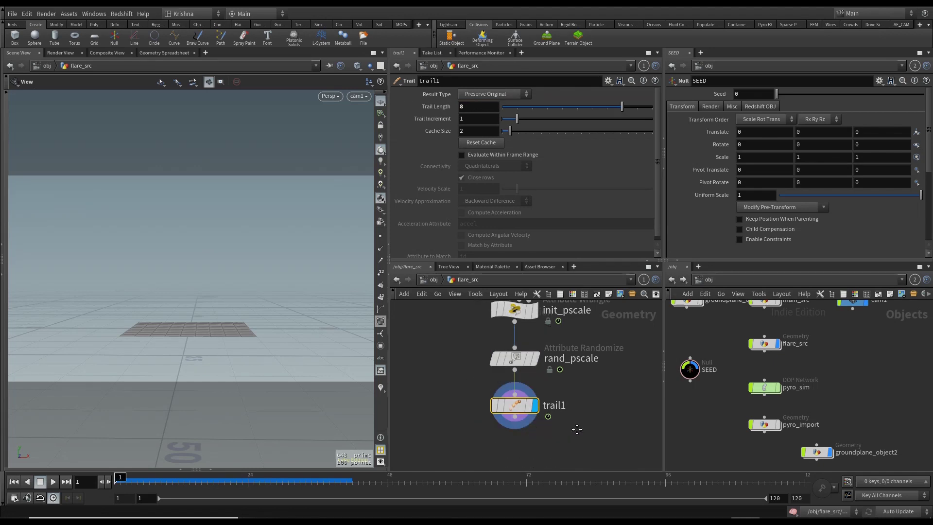
- Add an Add node below trail1
middle_drag(575, 427, 576, 374)
right_click(518, 362)
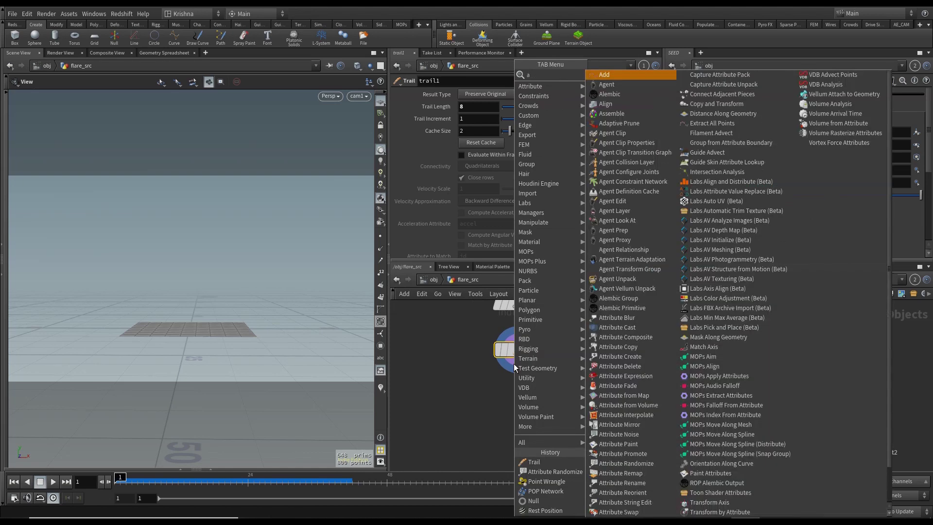
key(Return)
click(518, 393)
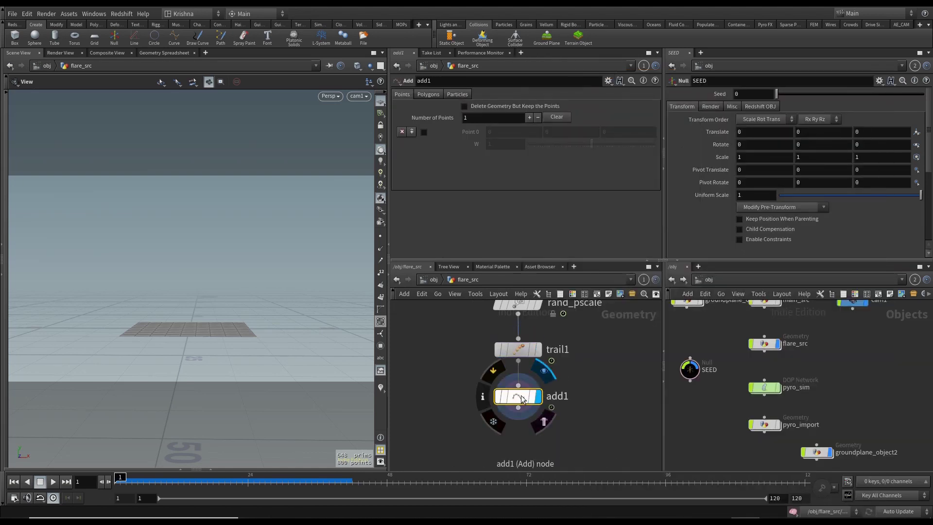
- Make add1 build polygons By Attribute using id, and scrub to frame 10
click(430, 94)
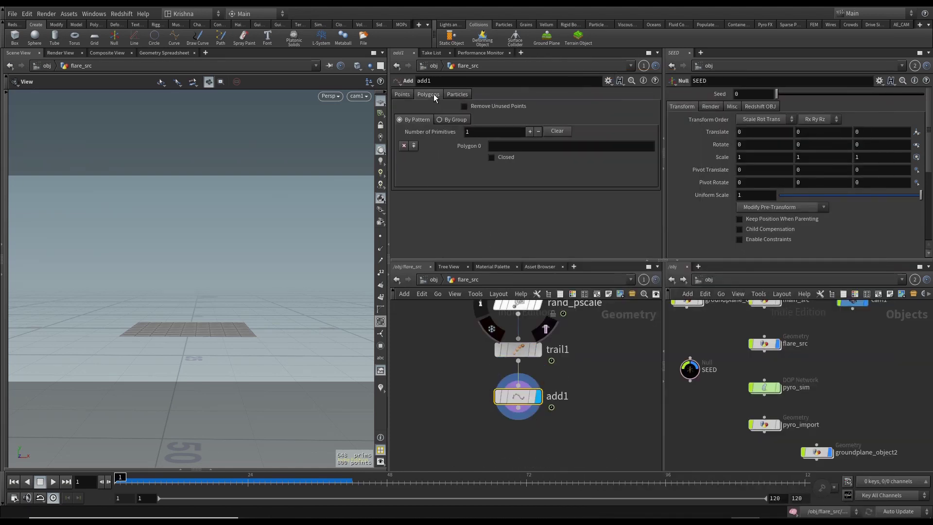
click(464, 119)
click(480, 144)
click(481, 193)
click(480, 170)
text(id)
key(Return)
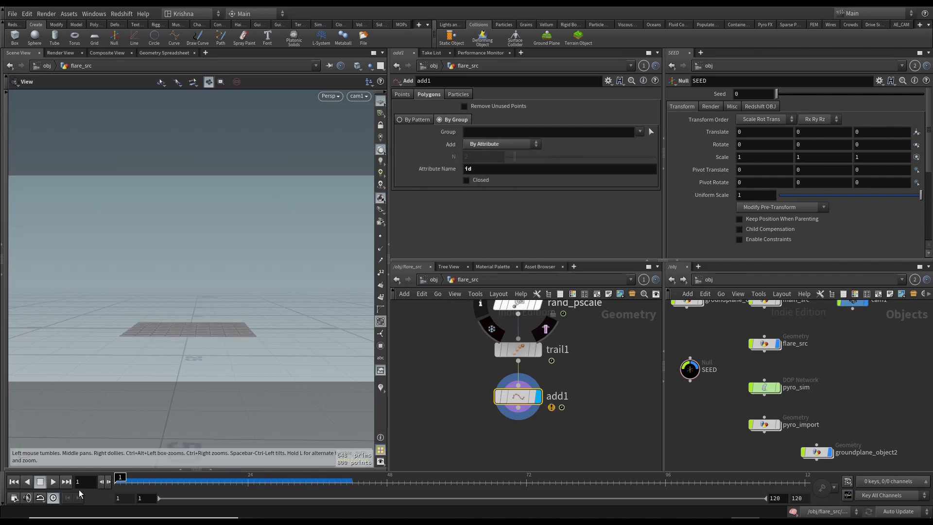
drag(122, 482, 166, 481)
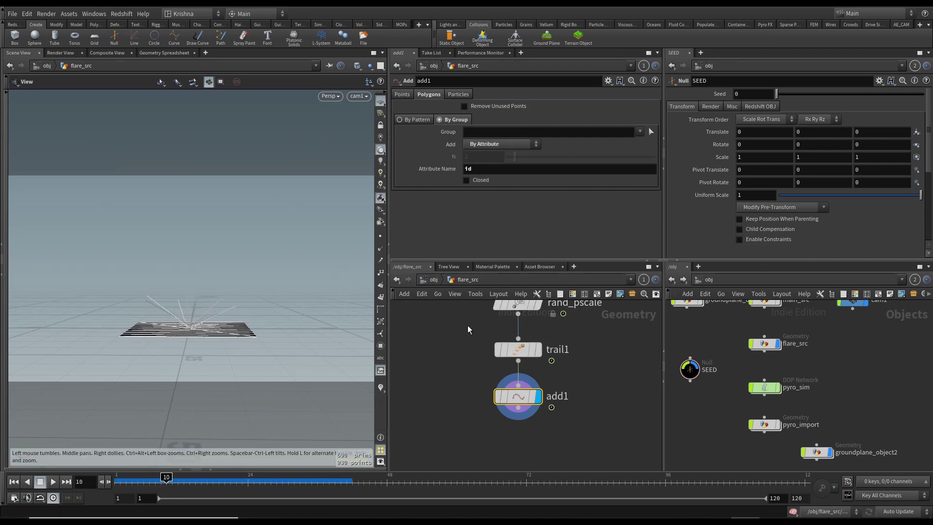
scroll(468, 338, down, 4)
middle_drag(468, 337, 473, 401)
- Set popnet's Object filter to pop*, save, and show points in the viewport
click(510, 337)
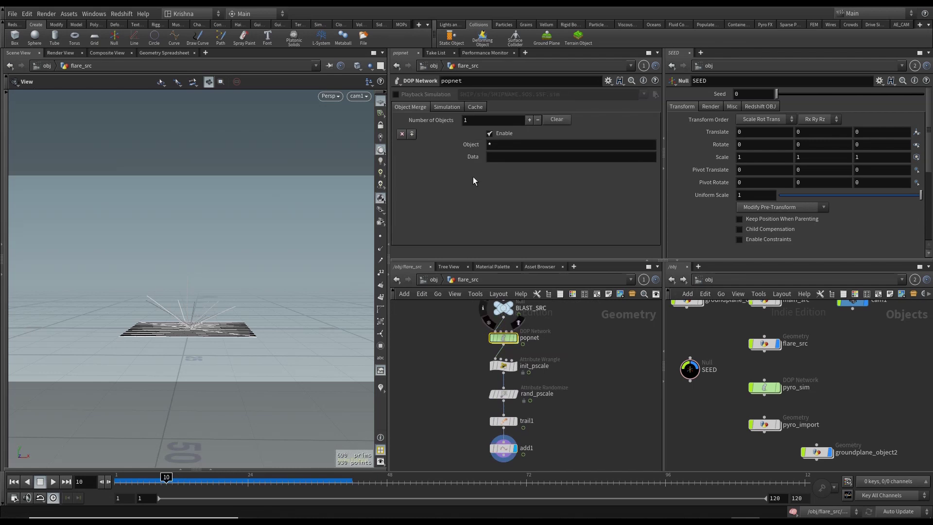
text(pop)
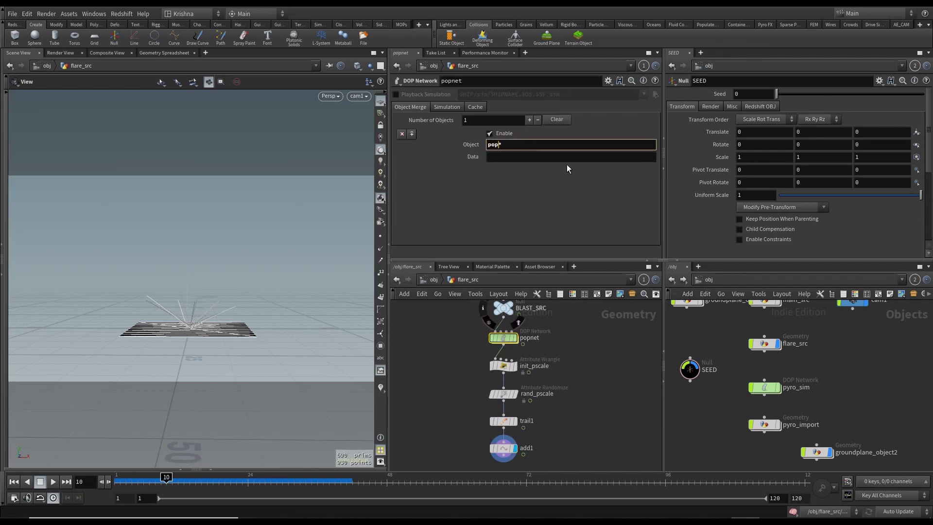
key(Return)
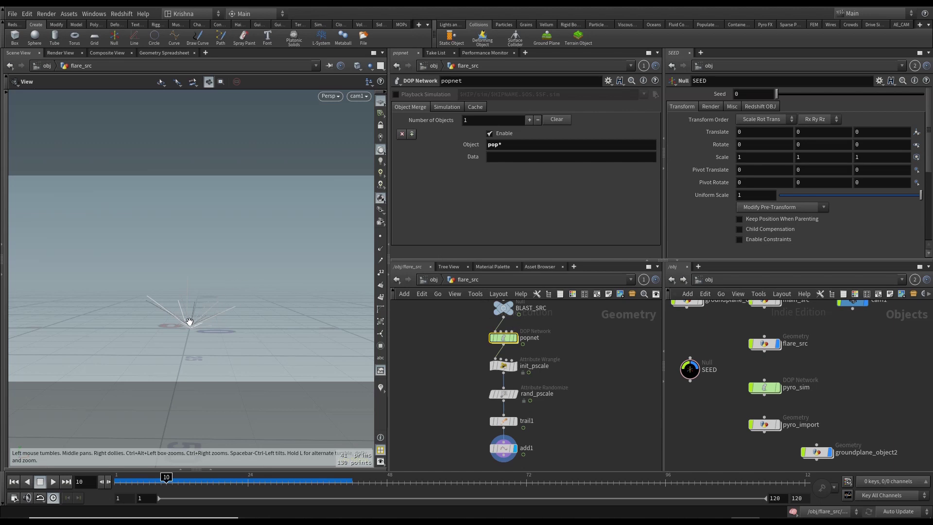
drag(188, 319, 194, 311)
key(ctrl+s)
click(382, 238)
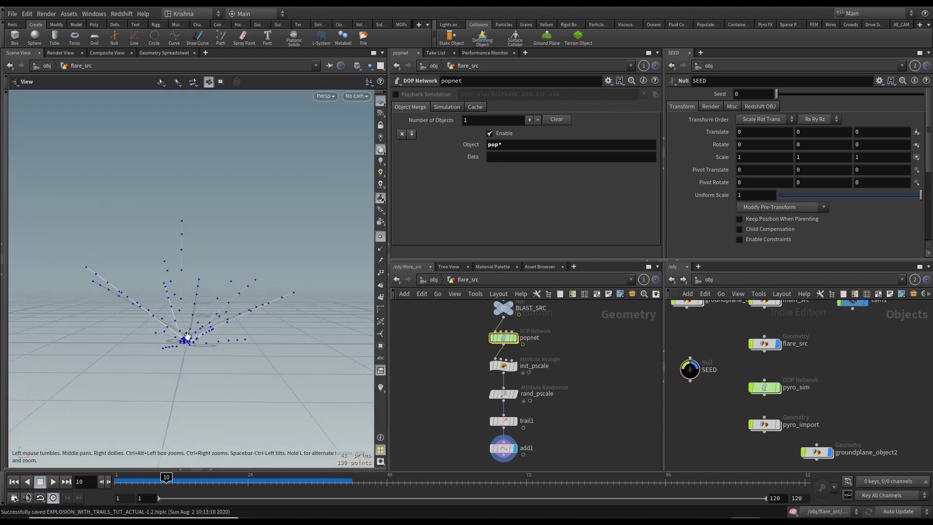
- Compare trail1 bypassed and restored, check add1, then dive into popnet
middle_drag(575, 440, 580, 386)
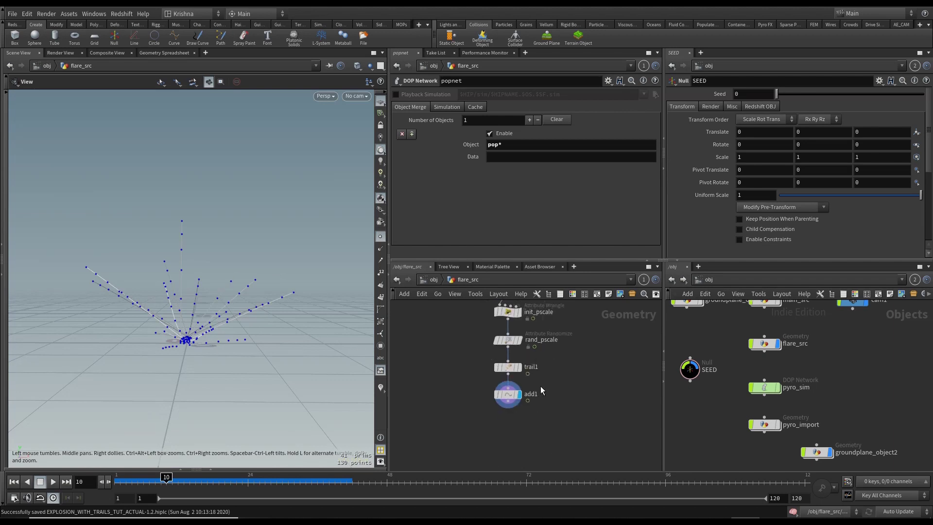
click(492, 358)
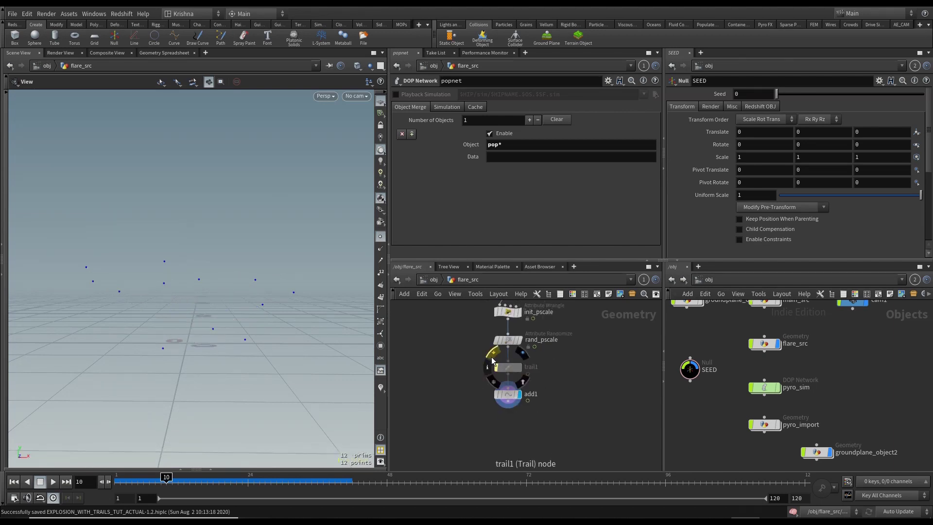
click(492, 358)
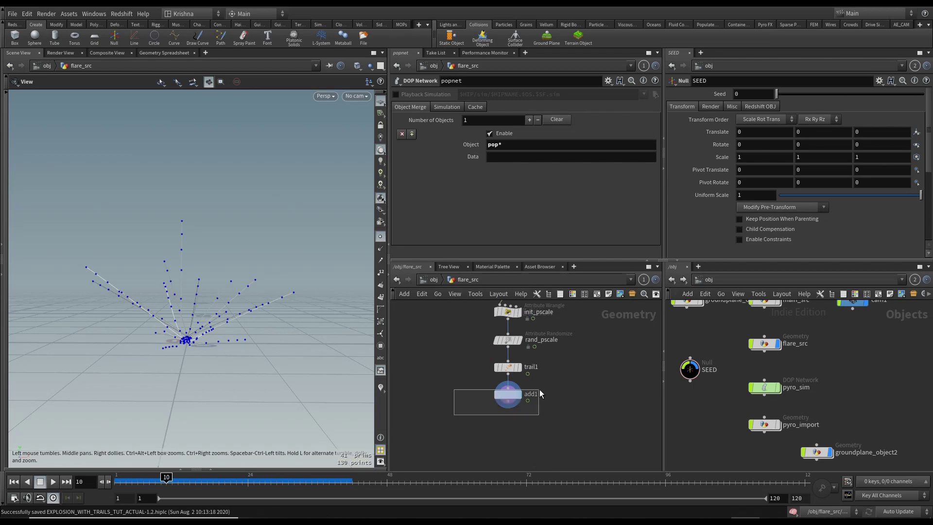
click(508, 395)
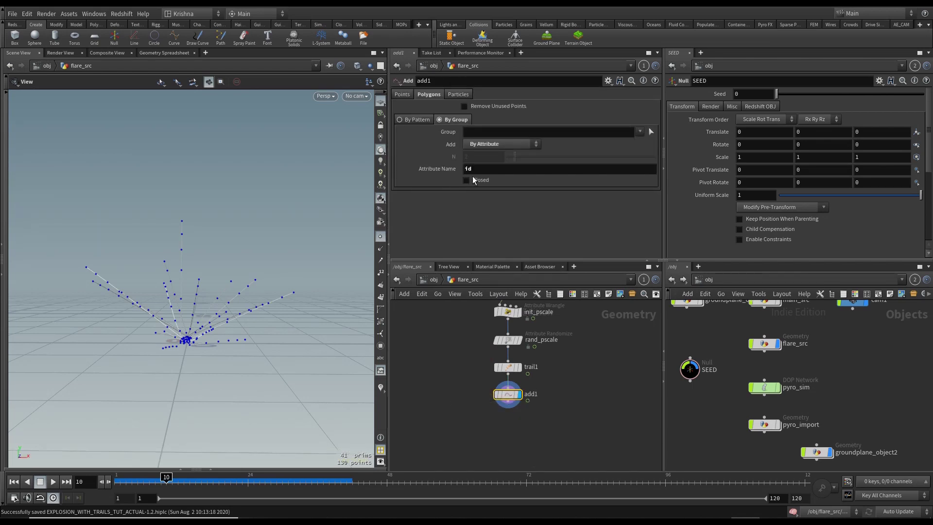
middle_drag(590, 350, 589, 411)
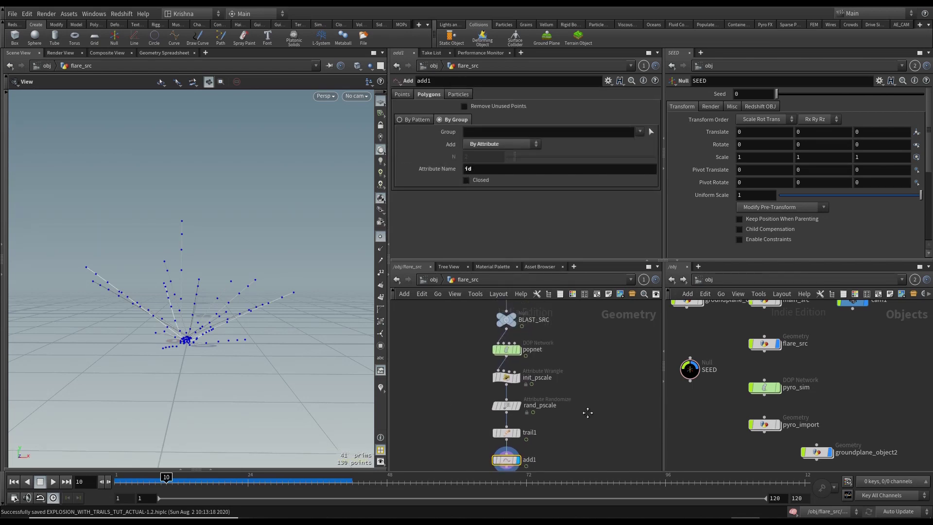
double_click(508, 349)
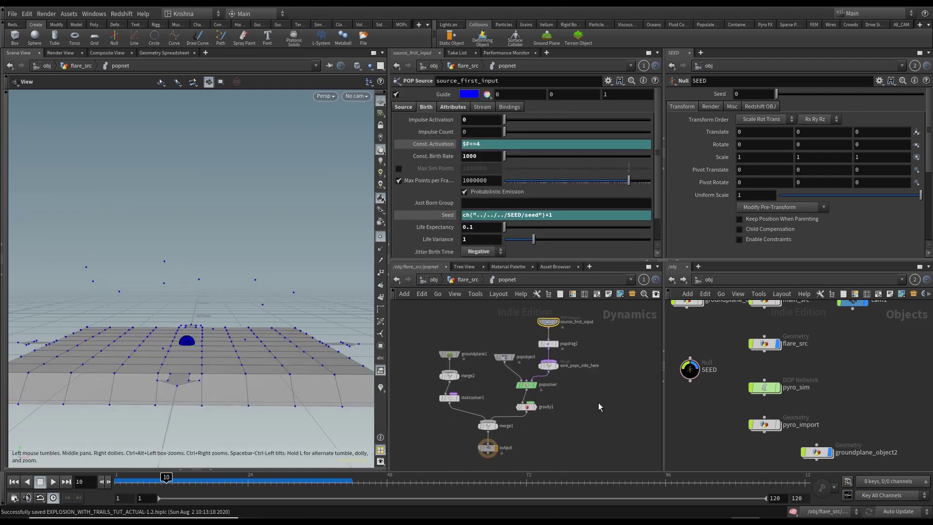
scroll(599, 407, up, 1)
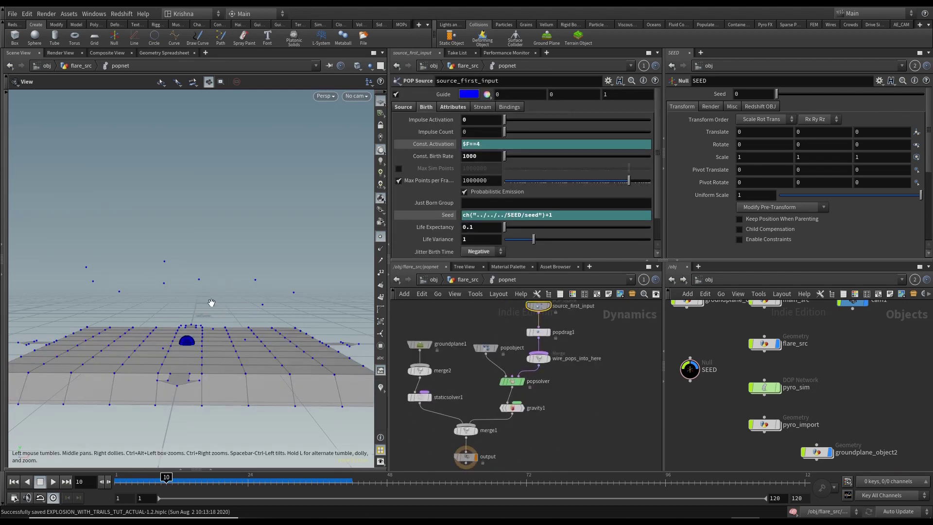
- Go back up to flare_src and select the add1 node
click(467, 280)
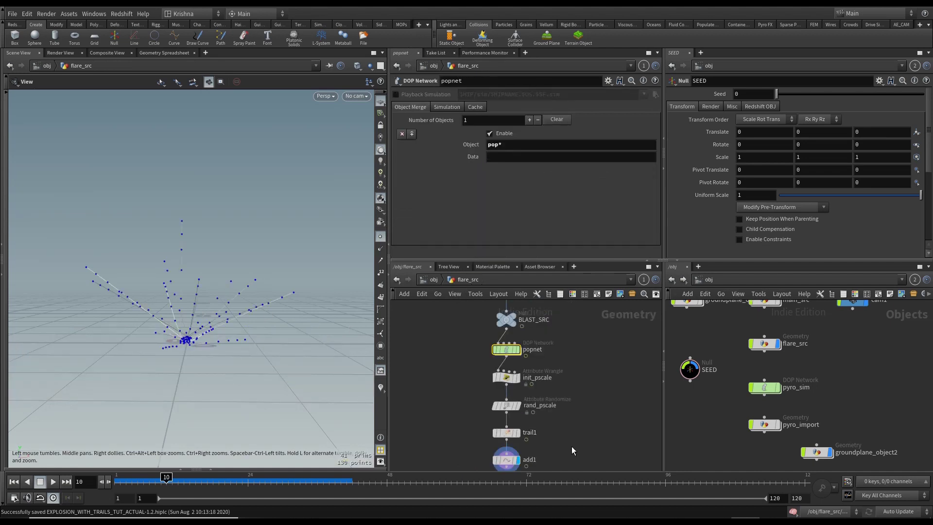
middle_drag(572, 446, 576, 385)
click(511, 398)
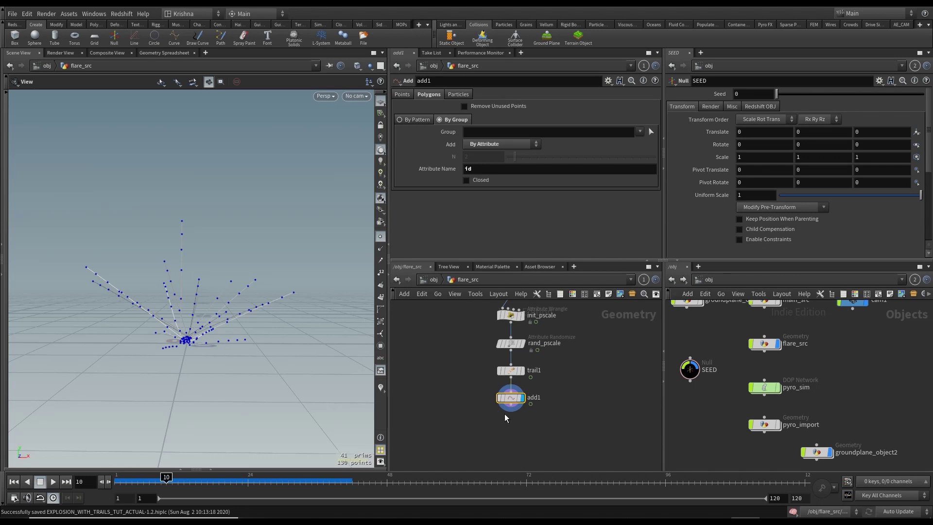
key(Tab)
- Add resample1 below add1 using 16 maximum segments instead of maximum segment length
text(resample)
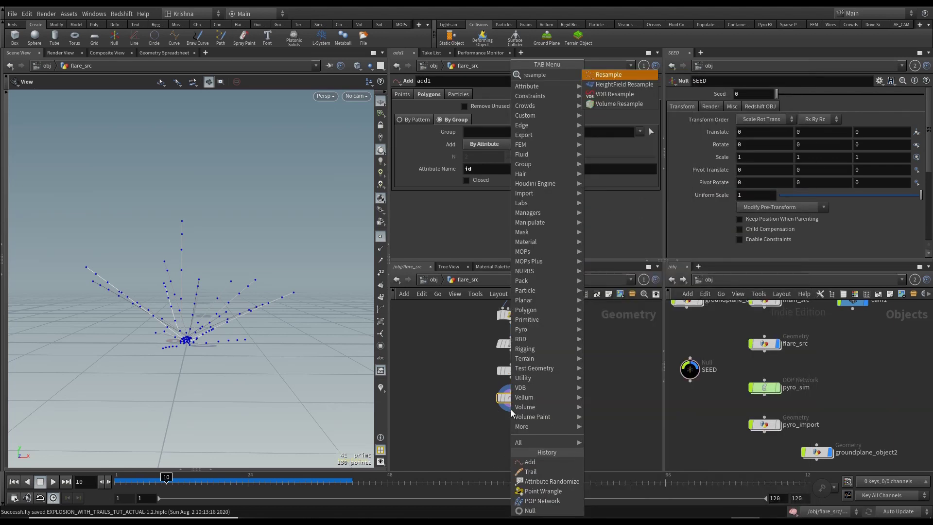
key(Return)
click(512, 413)
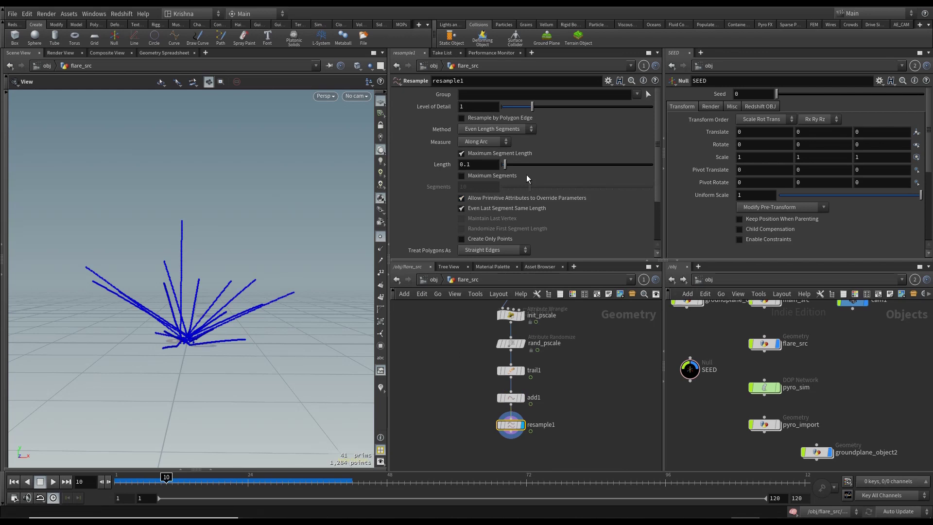
click(477, 153)
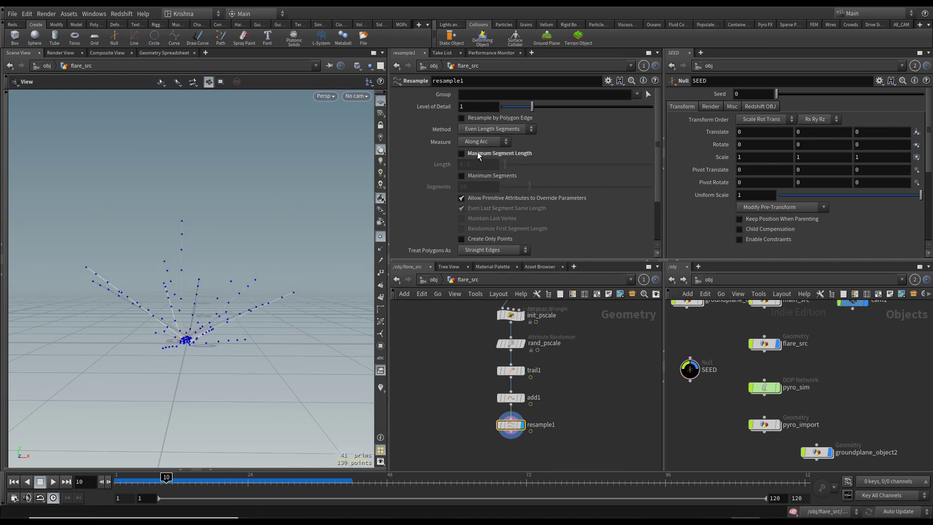
click(462, 176)
click(480, 186)
text(16)
key(Return)
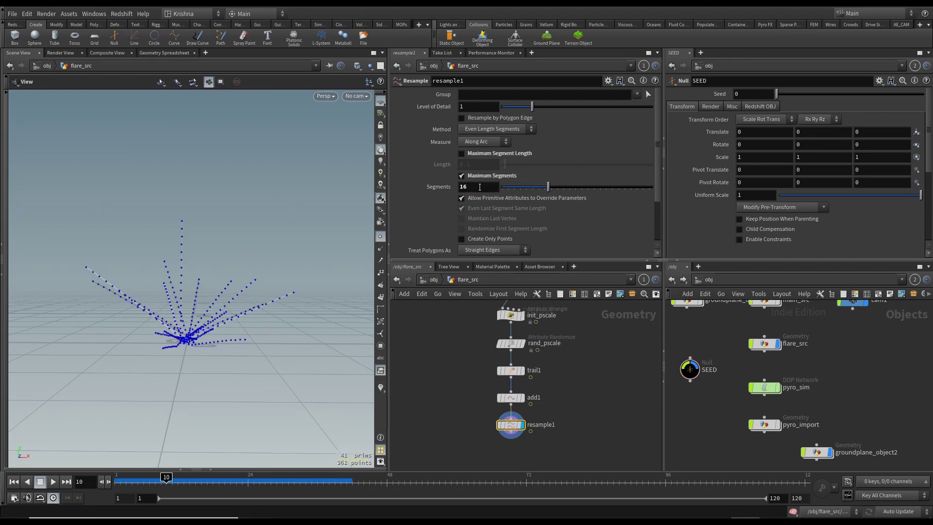
- Enable the curveu attribute output, hide points, and save the scene
scroll(432, 211, down, 3)
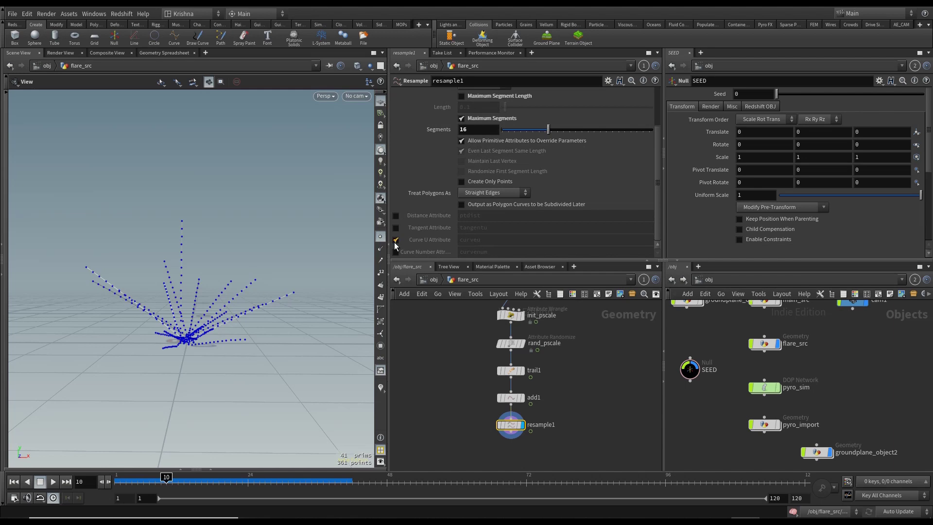
click(395, 240)
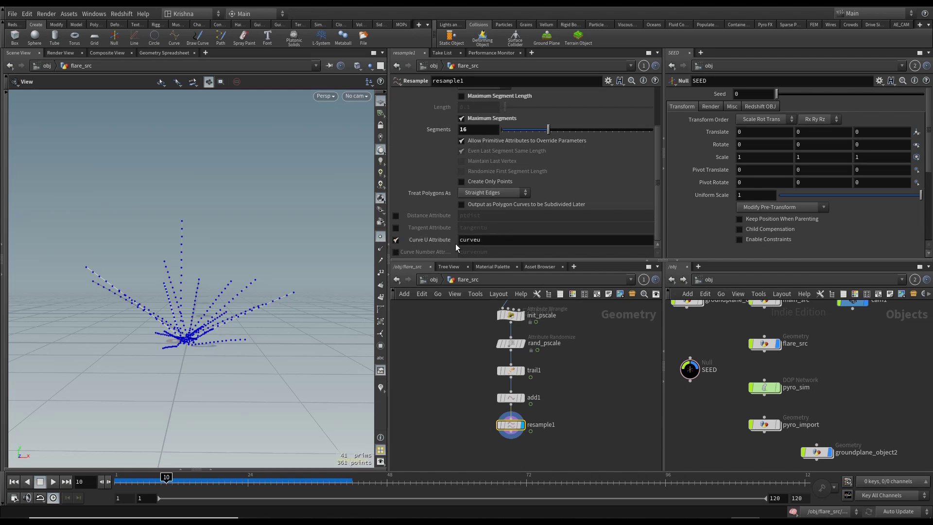
click(381, 236)
key(ctrl+s)
middle_drag(556, 461, 561, 403)
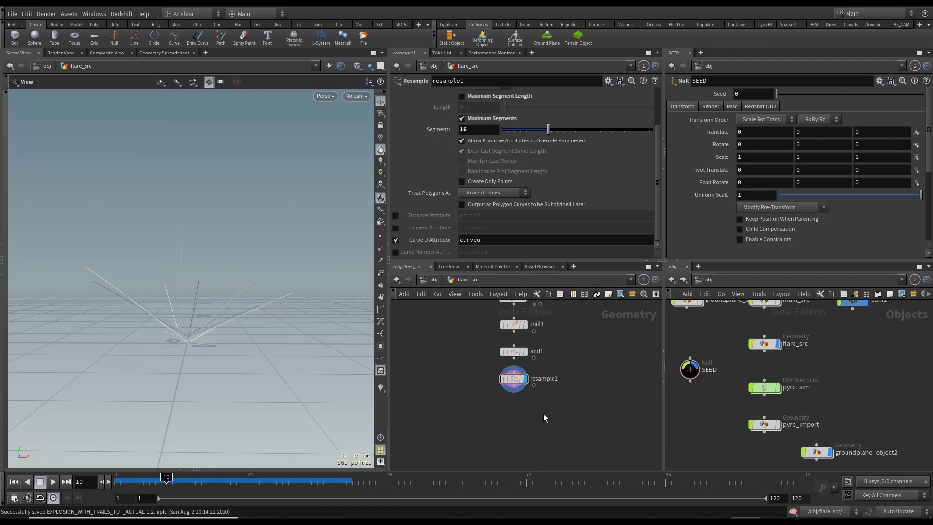
key(Tab)
key(Escape)
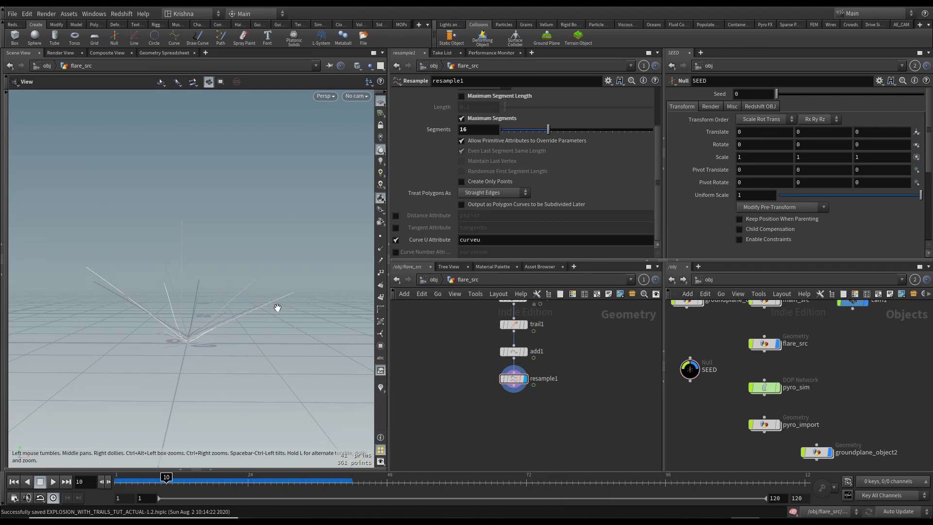
- Add a displayed color1 node wired from resample1
key(Tab)
text(color)
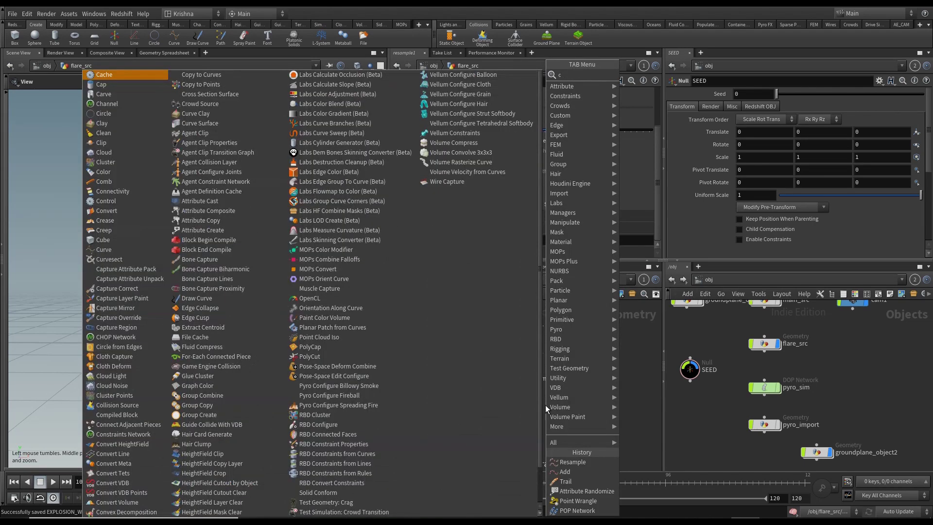
key(Return)
click(545, 407)
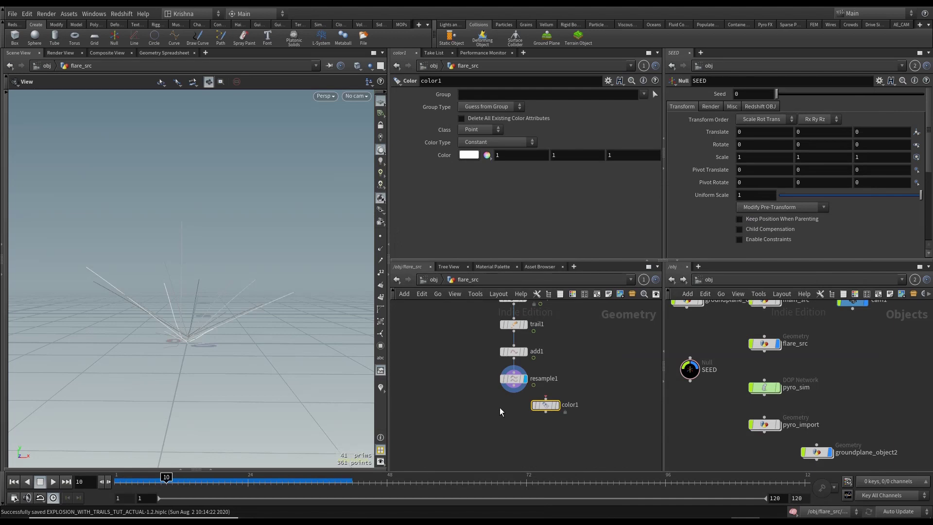
click(514, 391)
click(545, 402)
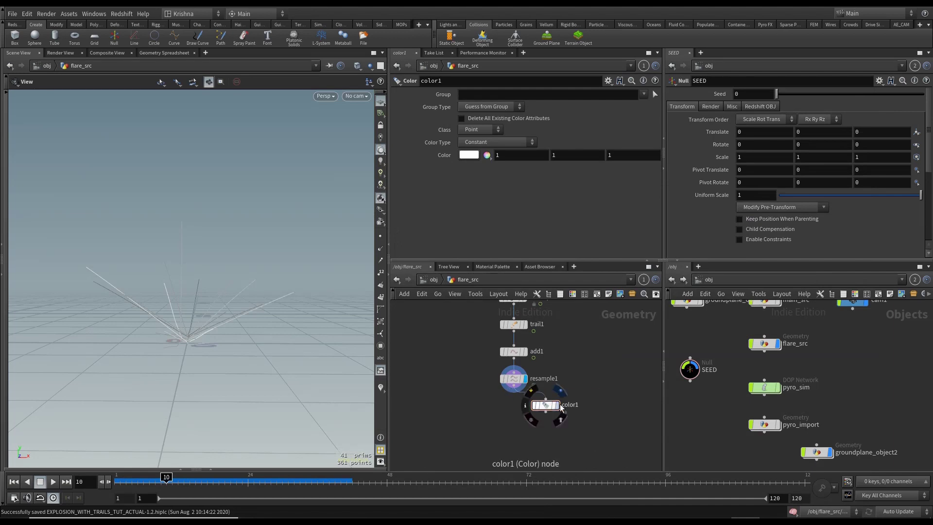
click(555, 405)
- Set color1 to Ramp from Attribute driven by curveu
click(512, 141)
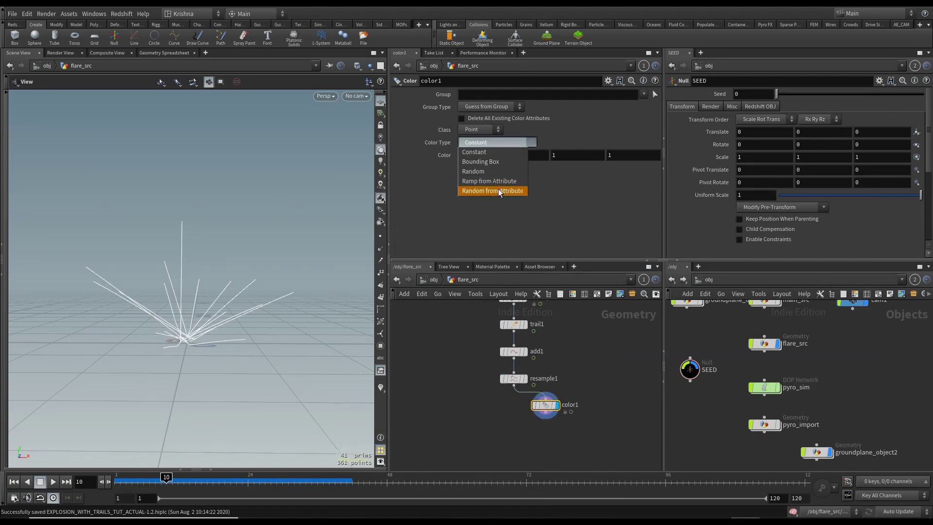
click(504, 181)
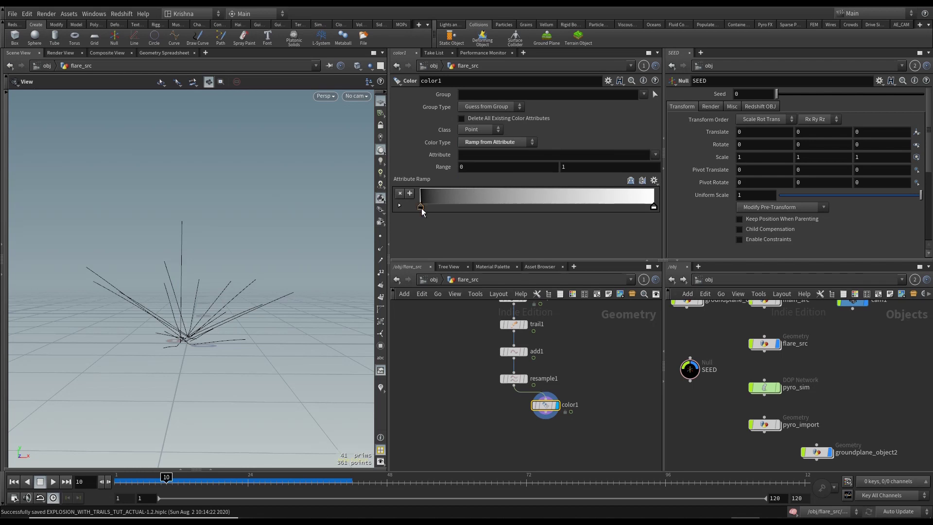
click(480, 155)
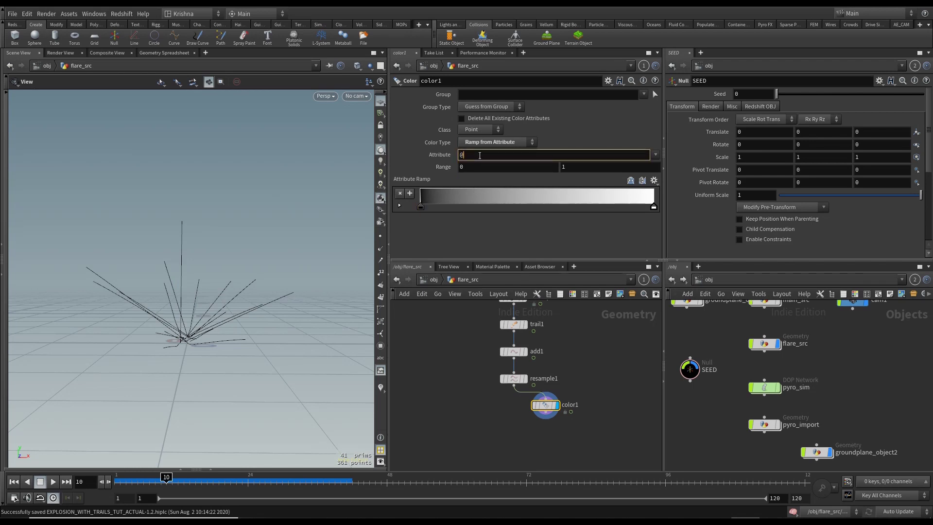
text(curveu)
key(Return)
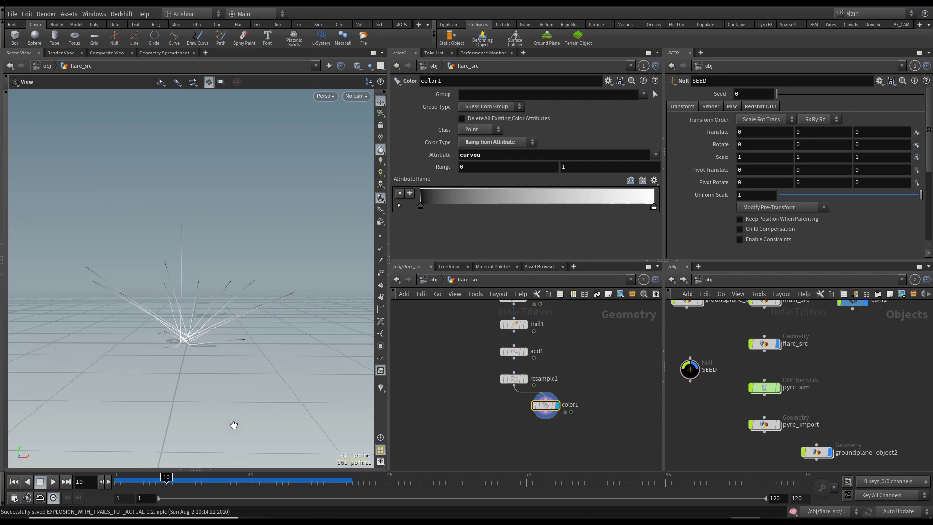
drag(548, 411, 594, 410)
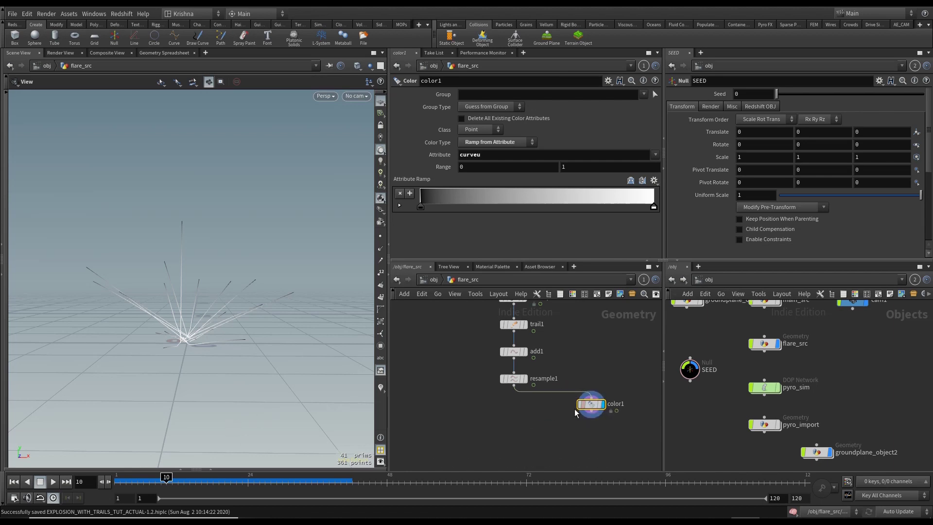
- Save, then add an Attribute Wrangle below resample1 wired from its output
key(ctrl+s)
key(Tab)
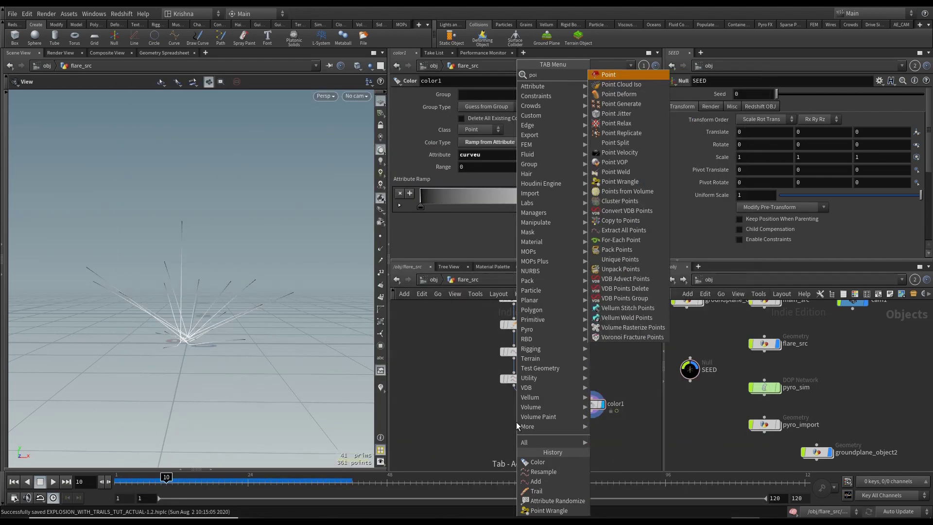
text(merge)
key(Return)
click(516, 422)
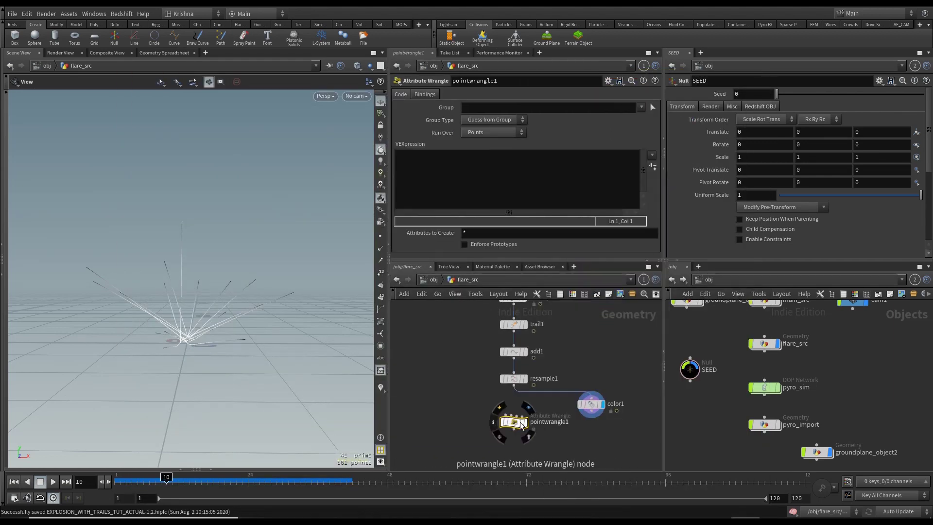
click(507, 415)
click(514, 386)
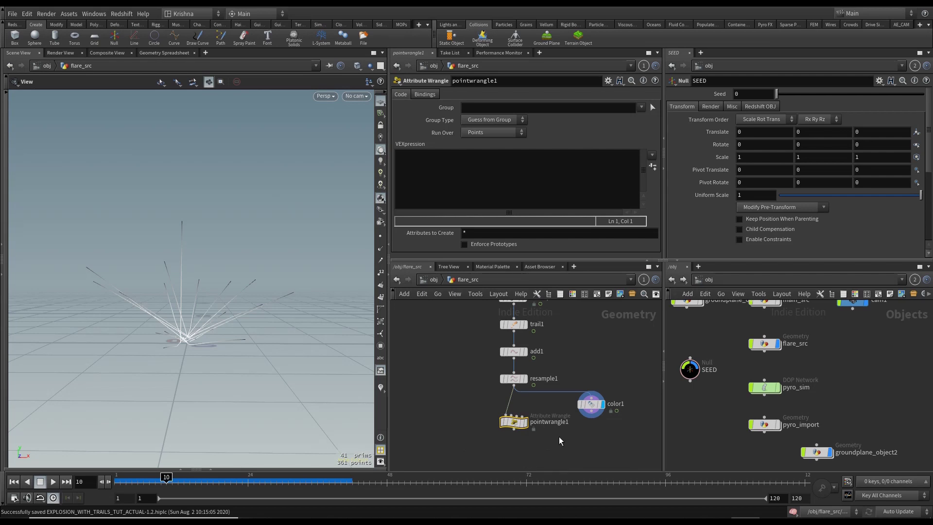
- Rename the new wrangle to jitter_noise and save the scene
double_click(558, 422)
text(jitter_no)
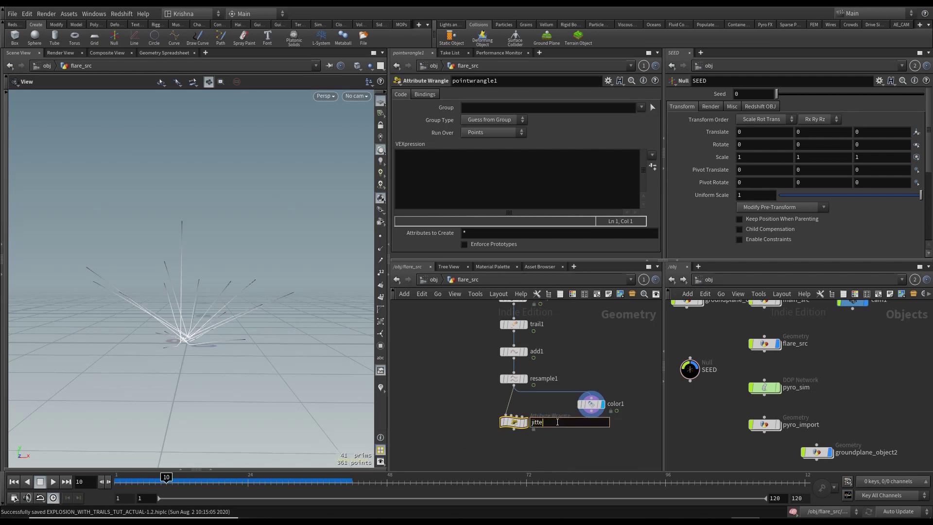
key(Return)
key(Return)
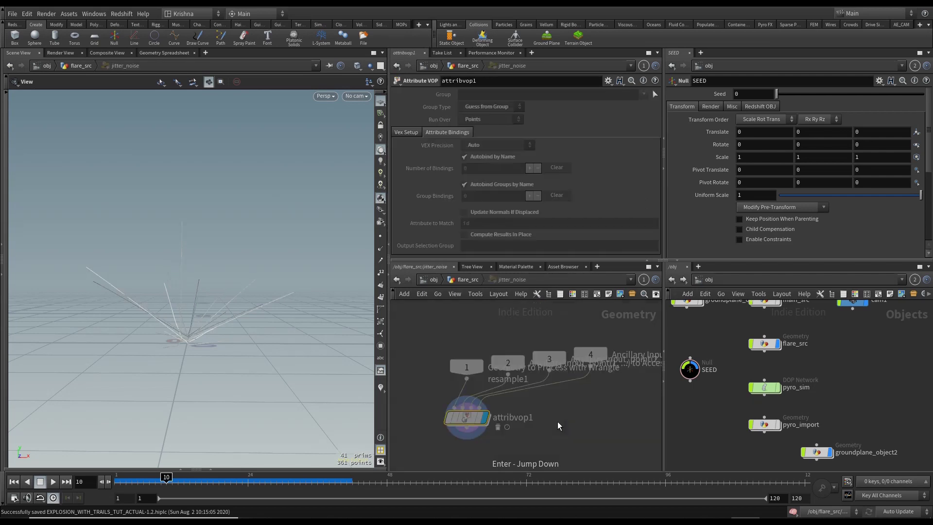
key(u)
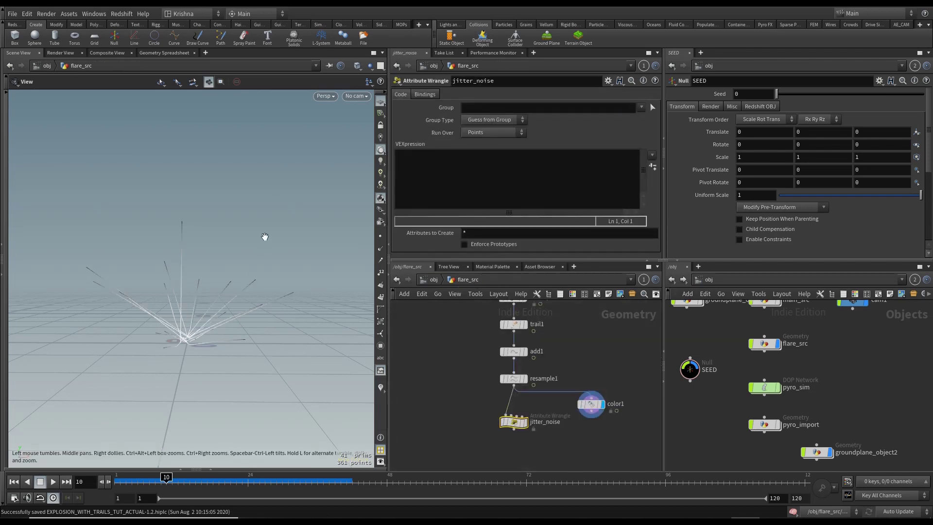
key(ctrl+s)
middle_drag(453, 446, 457, 414)
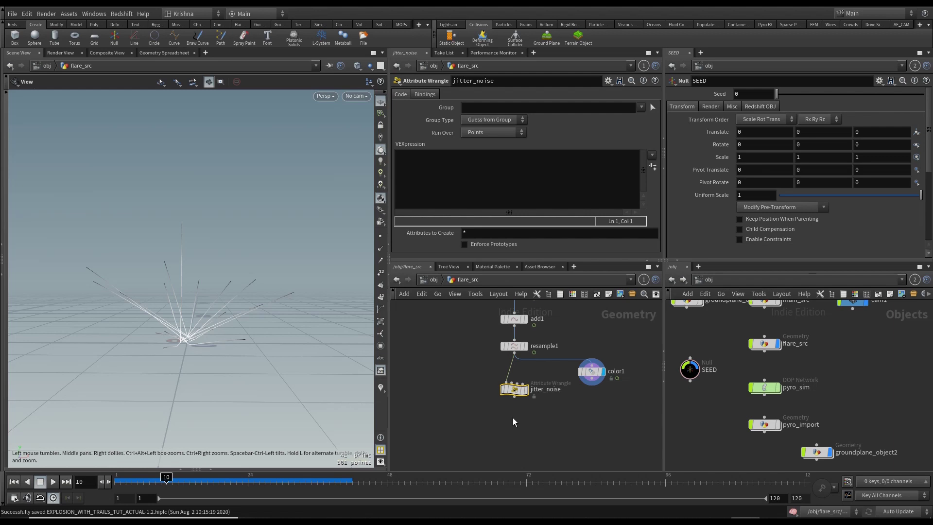
click(463, 194)
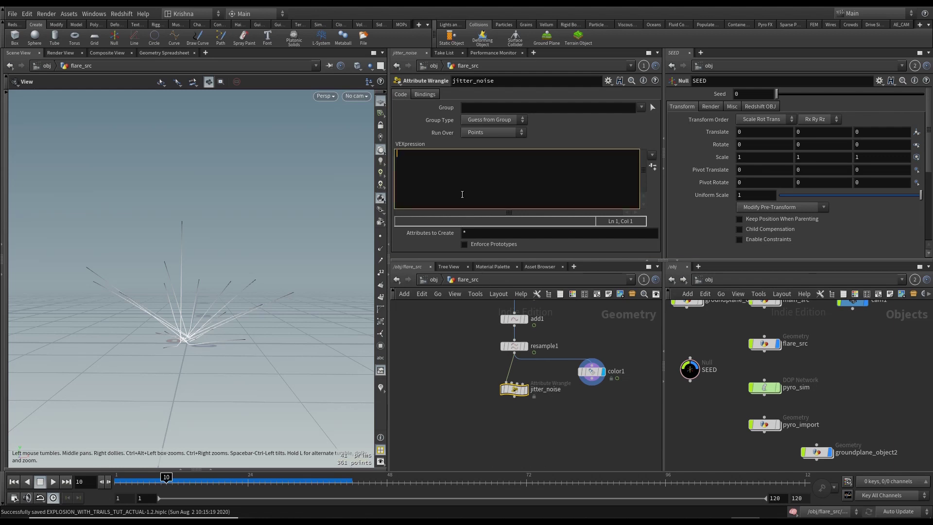
text(f@jitscale = chramp()
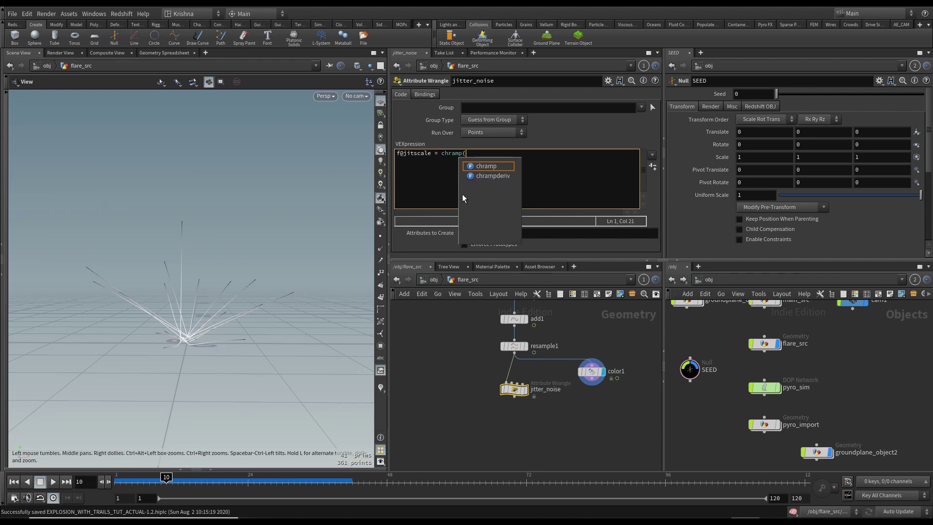
text(")
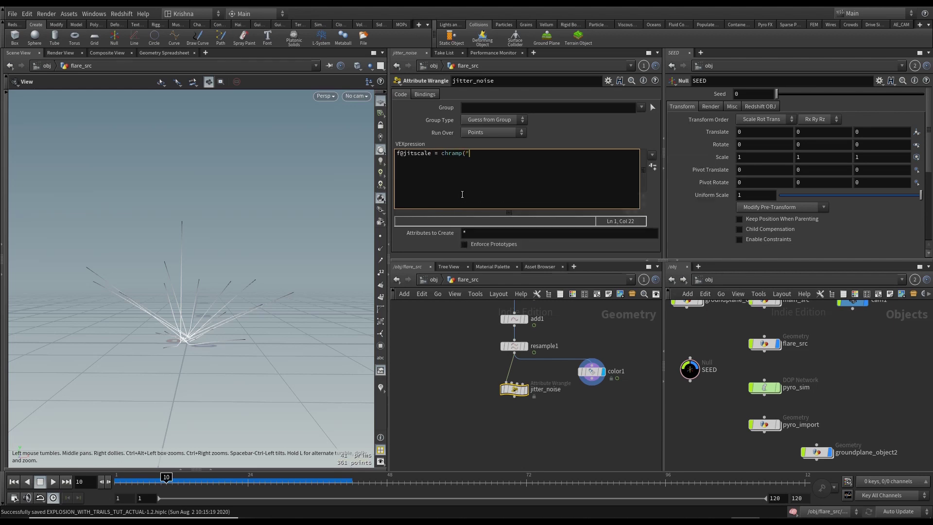
text(Jitter_Ramp",@curveu);)
drag(514, 153, 538, 157)
click(652, 168)
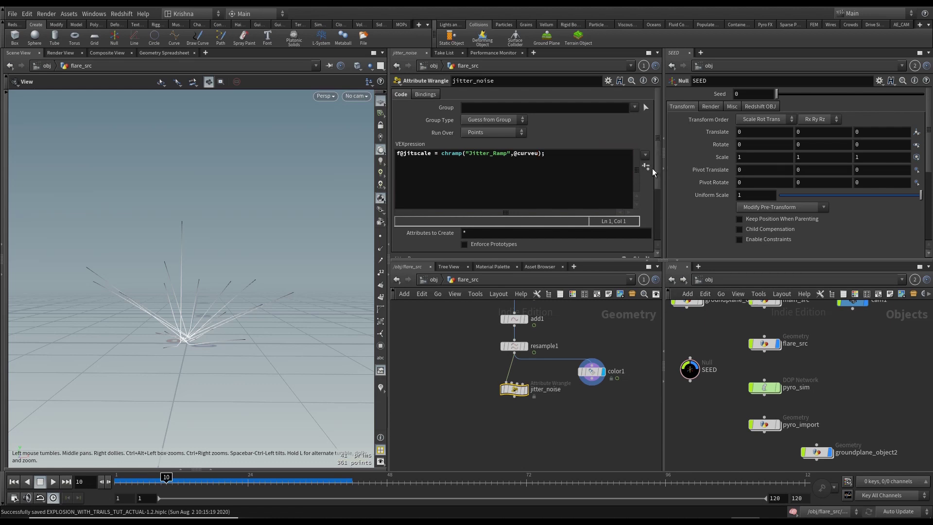
scroll(652, 188, down, 3)
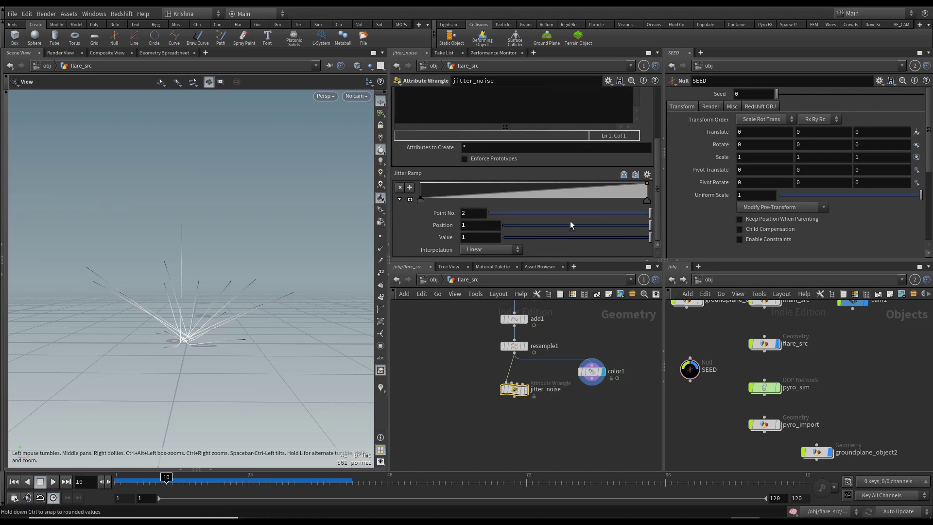
- Set the Jitter Ramp keys' interpolation to B-Spline
click(488, 246)
click(485, 307)
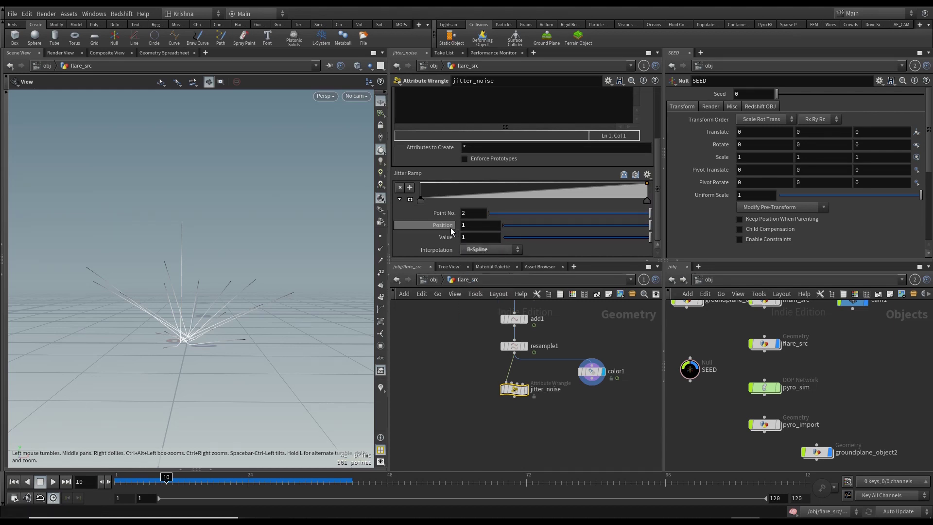
click(421, 200)
click(492, 249)
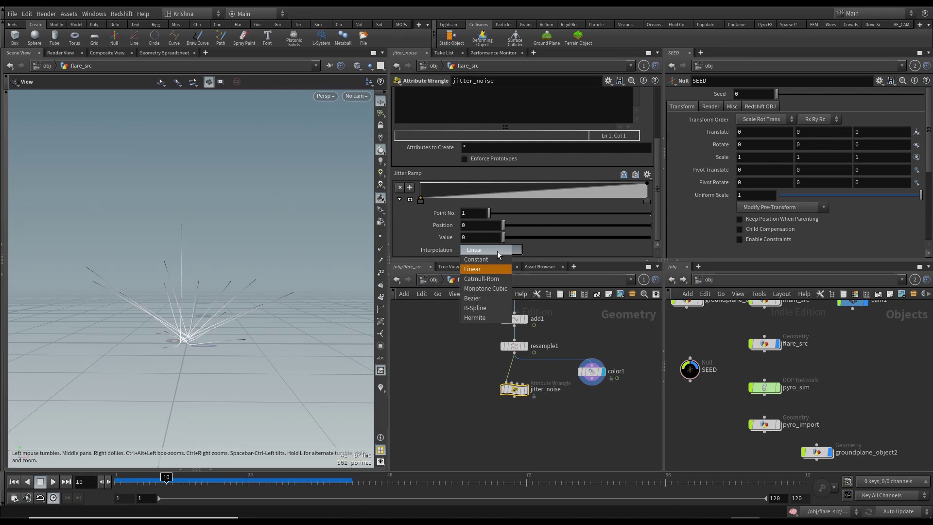
click(491, 307)
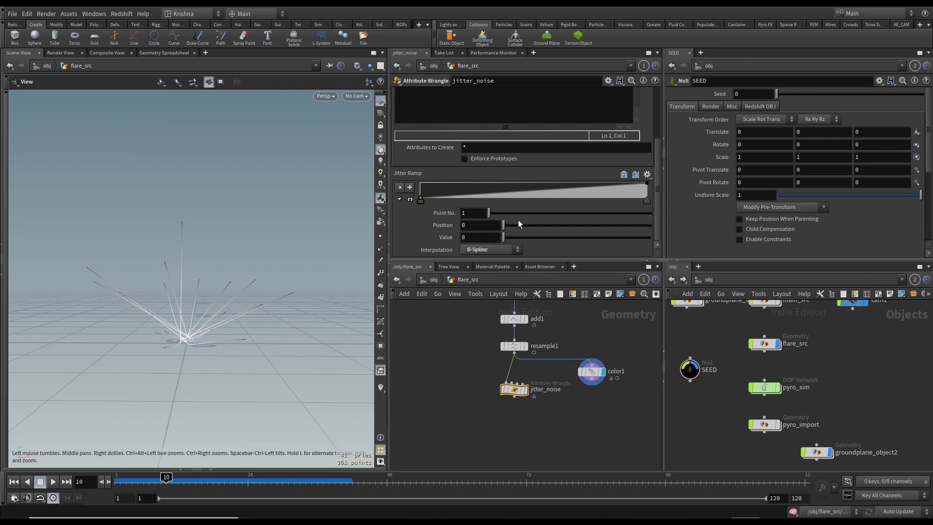
- Add two ramp keys: second at position 0.264, value 0.272; third near 0.94; then save
click(468, 194)
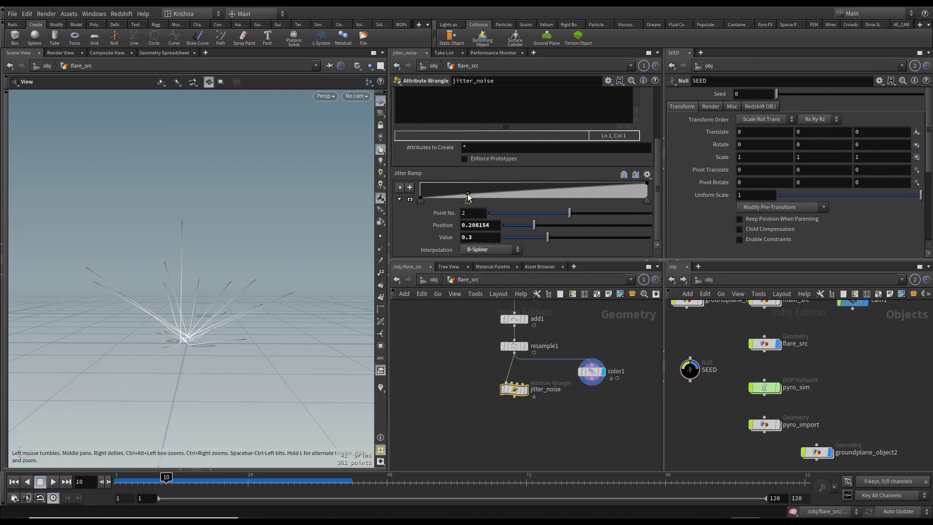
click(535, 191)
drag(581, 235, 651, 237)
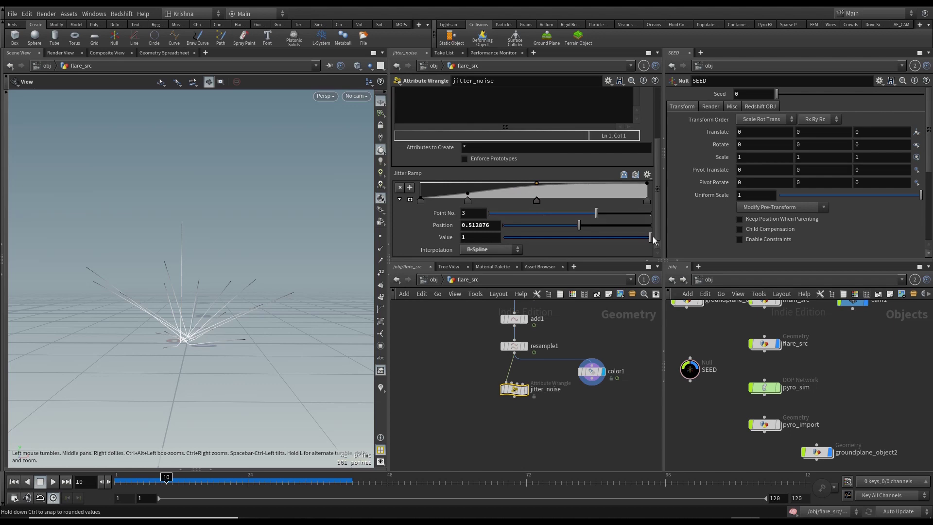
click(400, 199)
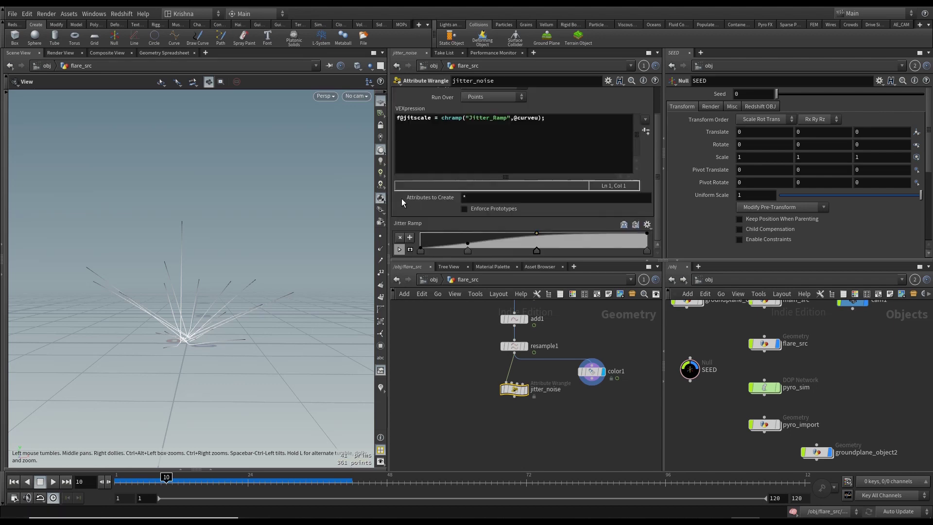
click(398, 249)
drag(552, 246, 544, 249)
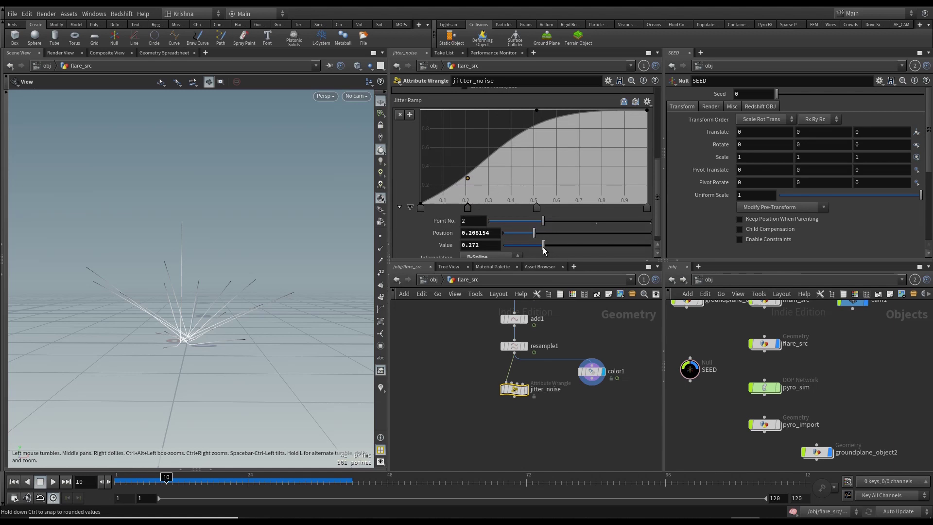
drag(467, 208, 480, 209)
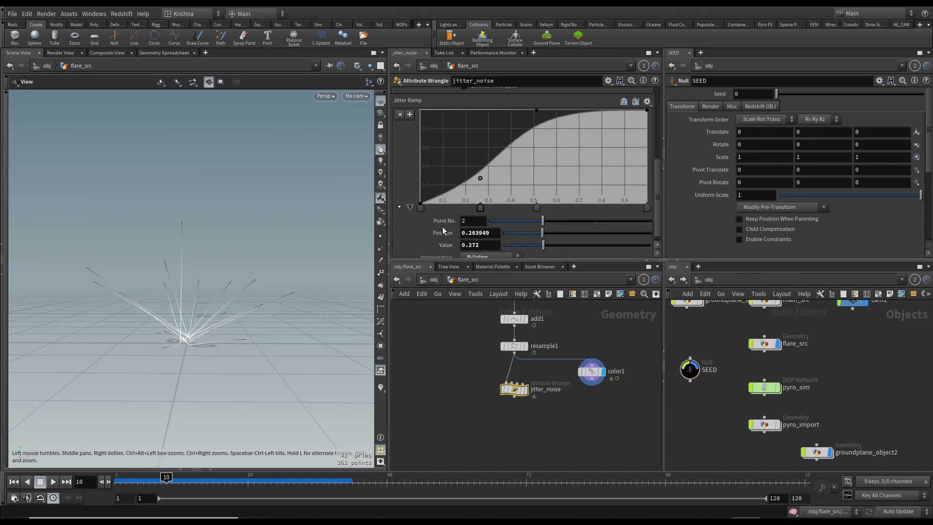
key(ctrl+s)
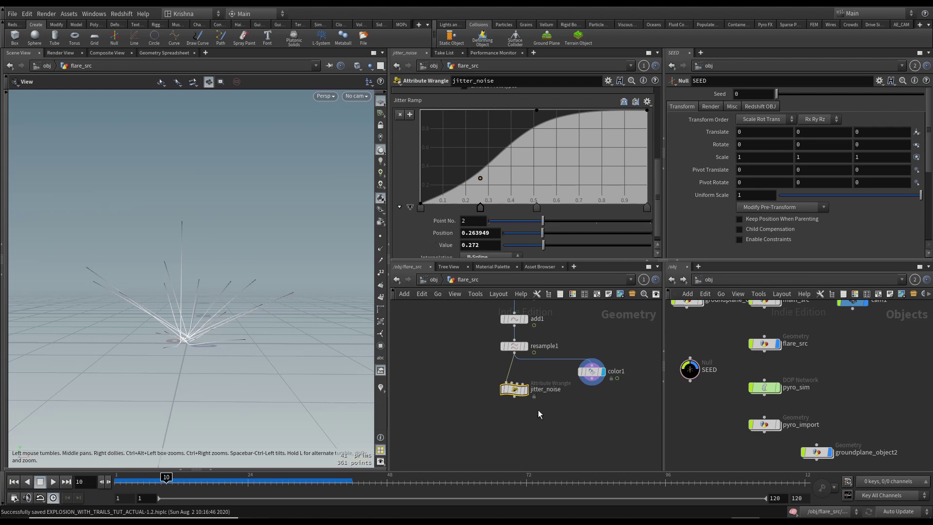
mouse_move(513, 391)
mouse_down()
mouse_move(513, 373)
mouse_move(513, 381)
mouse_up()
- Display the wrangle and add a Point VOP below it named jitter
click(530, 364)
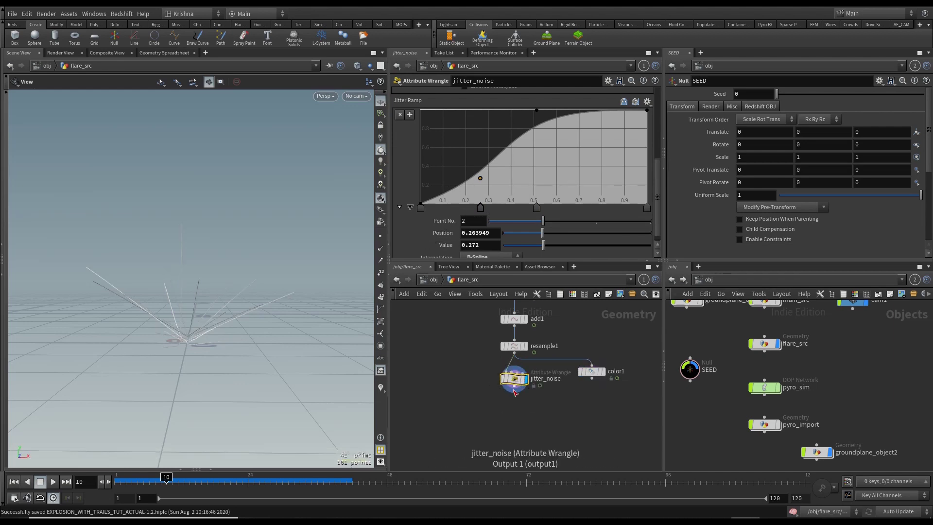
key(Tab)
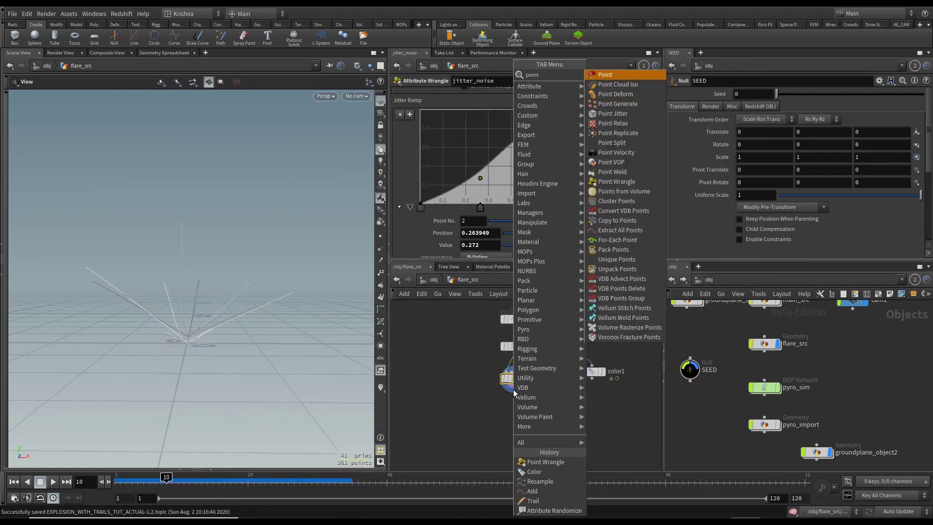
click(516, 392)
click(514, 404)
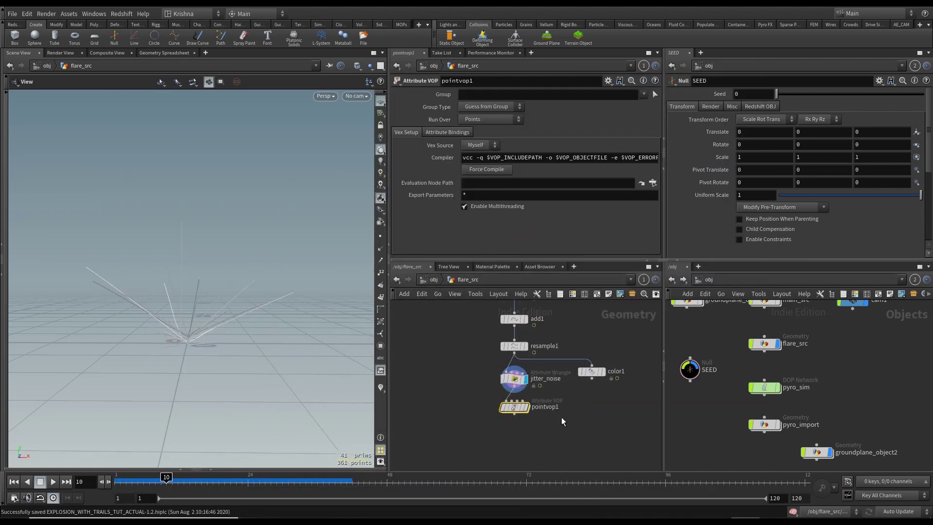
double_click(549, 406)
text(jitter)
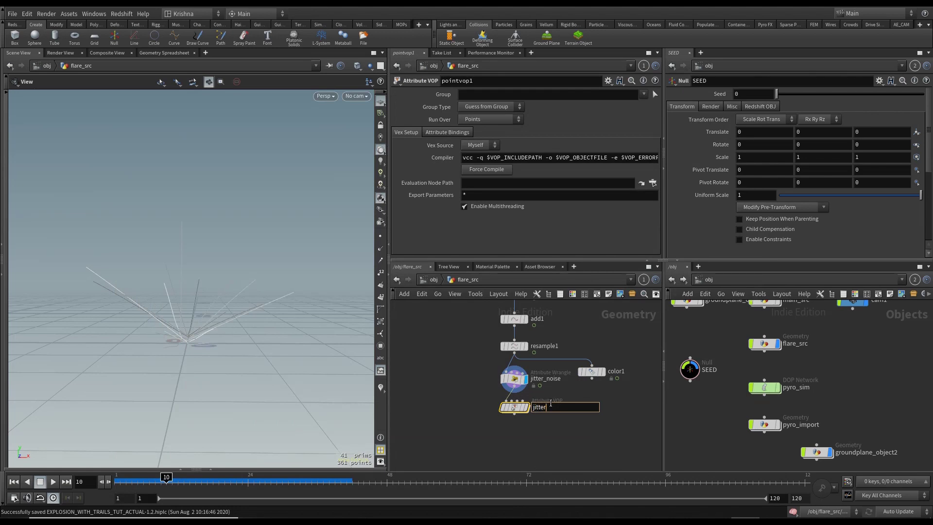
key(Return)
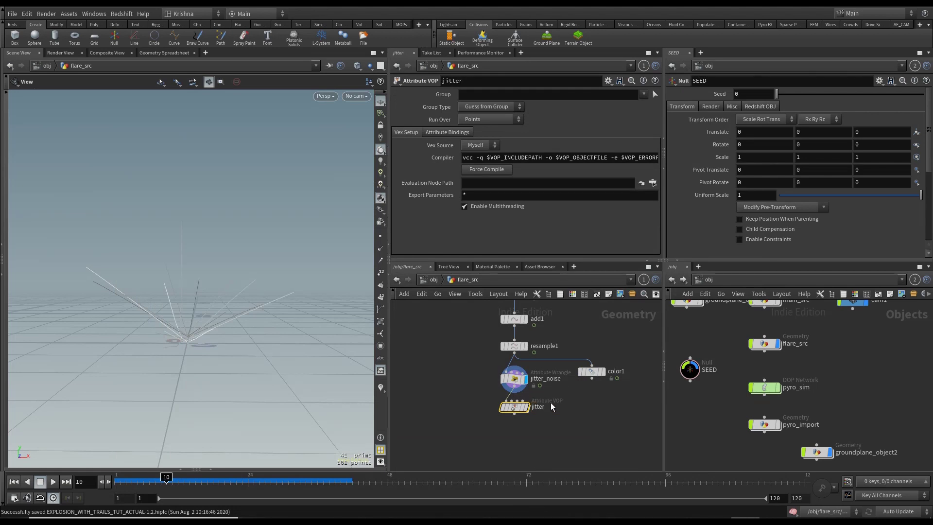
- Rename the wrangle to jitter_scale and the VOP to jitter_noise, then save
double_click(549, 379)
drag(547, 379, 601, 379)
text(scale)
key(Return)
double_click(559, 407)
text(_noise)
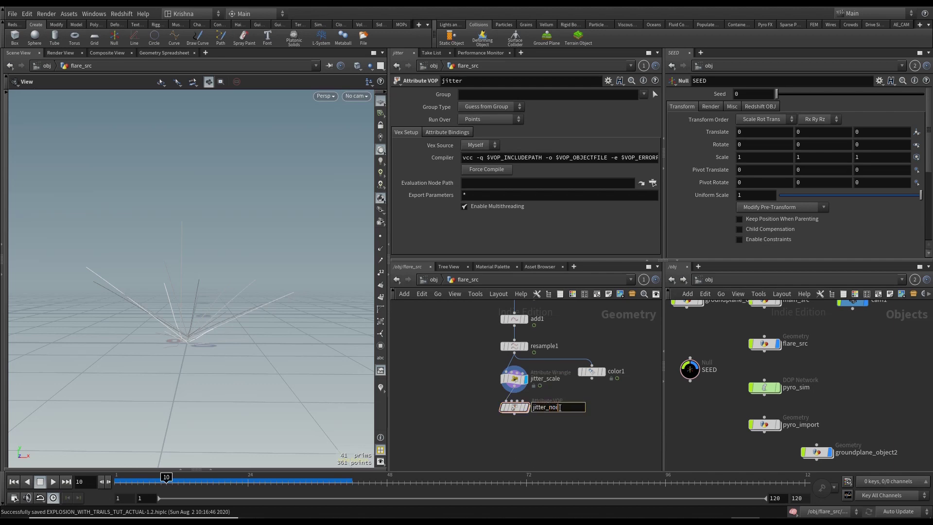
key(Return)
key(ctrl+s)
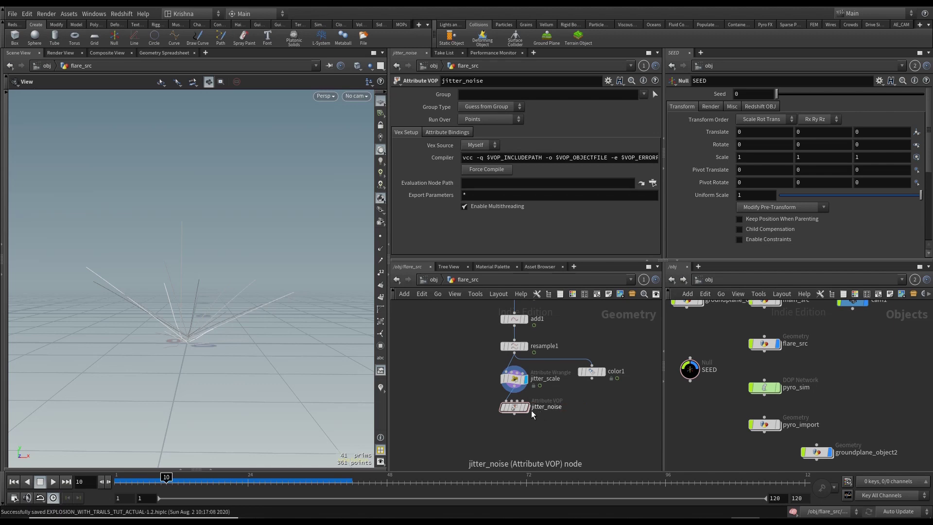
- Inside jitter_noise, add a Turbulent Noise node fed by the global P
double_click(517, 407)
drag(472, 364, 416, 331)
key(h)
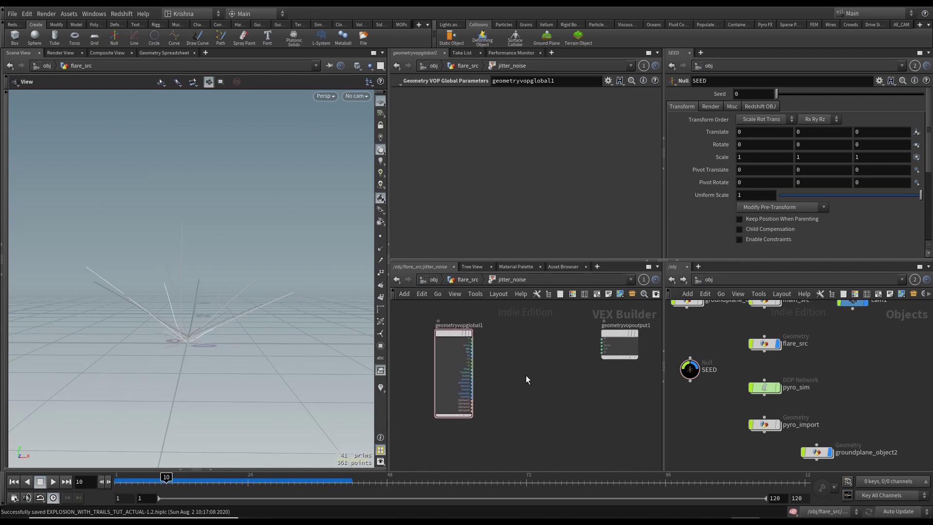
key(Tab)
text(turb)
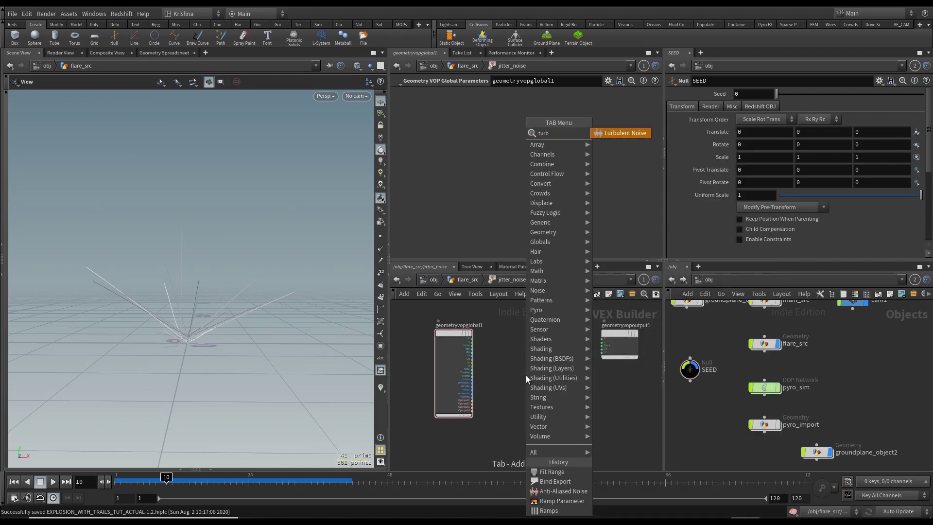
key(Return)
click(526, 376)
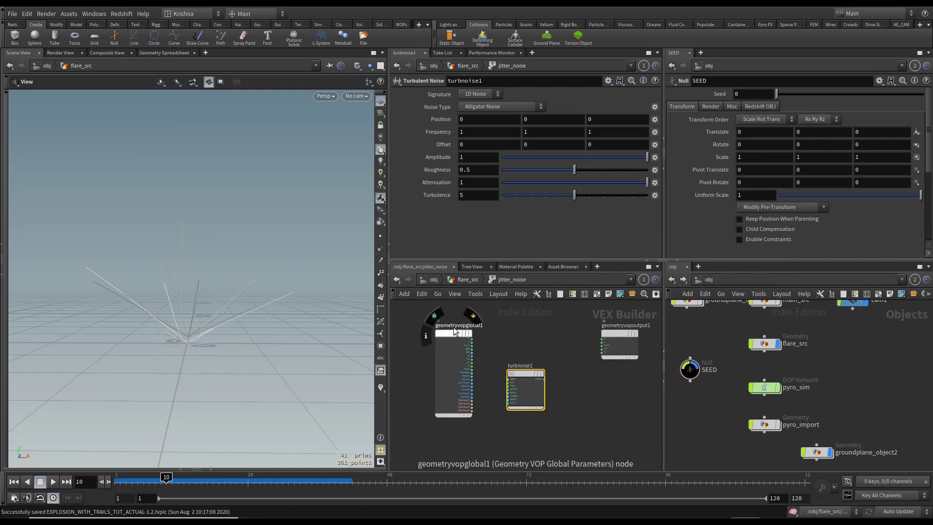
scroll(484, 350, up, 2)
click(480, 344)
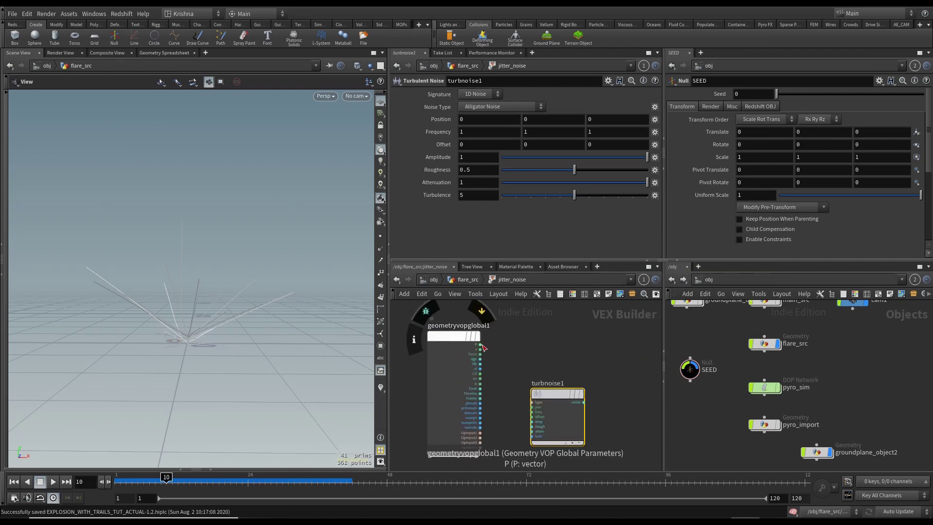
click(532, 408)
drag(552, 398, 529, 398)
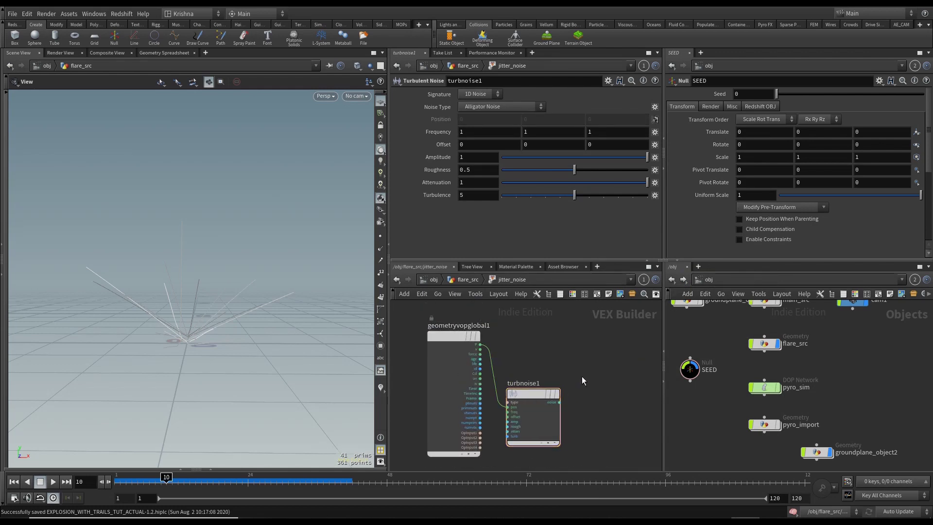
- Add an Add node combining P and turbnoise1's noise output
key(Tab)
click(674, 388)
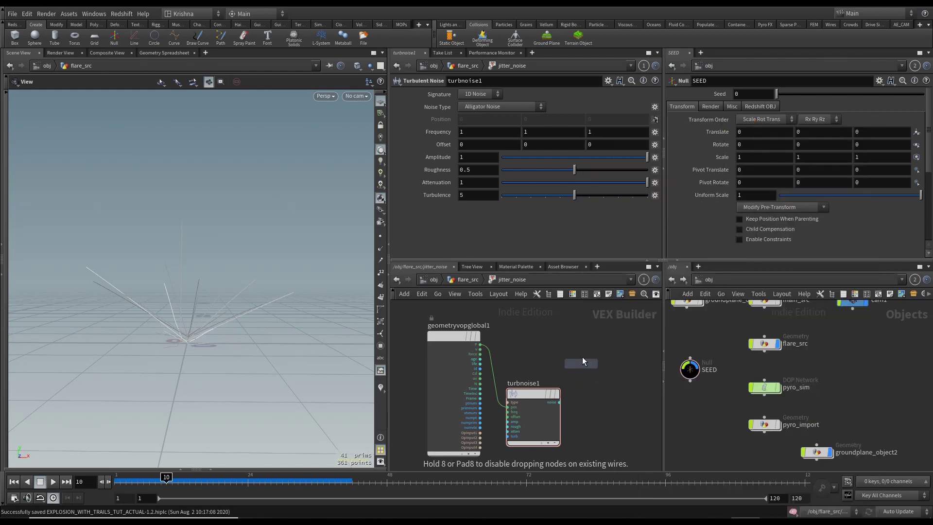
click(605, 346)
click(481, 345)
click(581, 354)
click(559, 402)
click(581, 359)
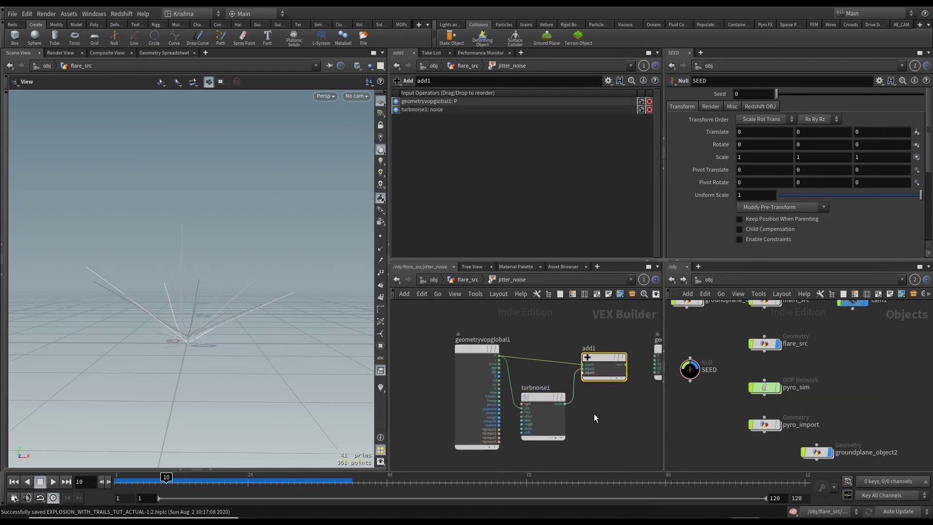
- Wire add1's sum into the output P and inspect the jittered flares
key(h)
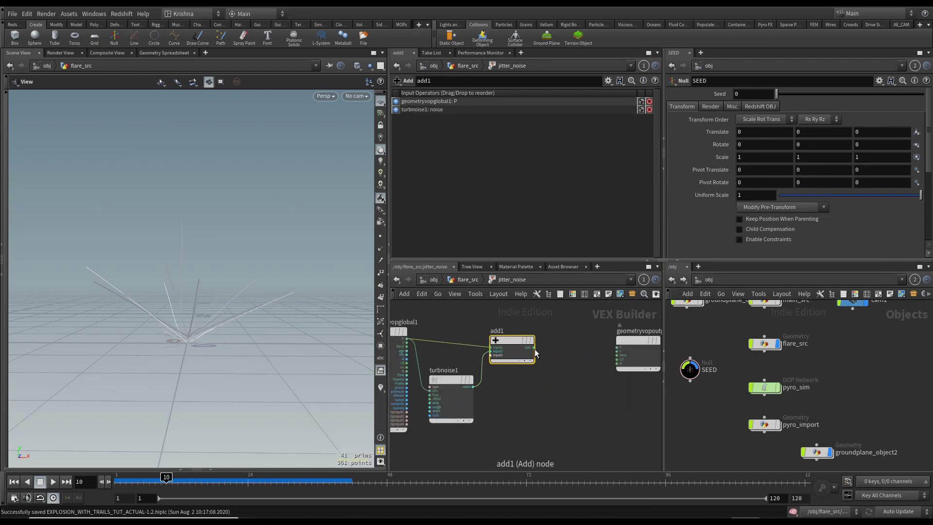
click(534, 348)
click(617, 347)
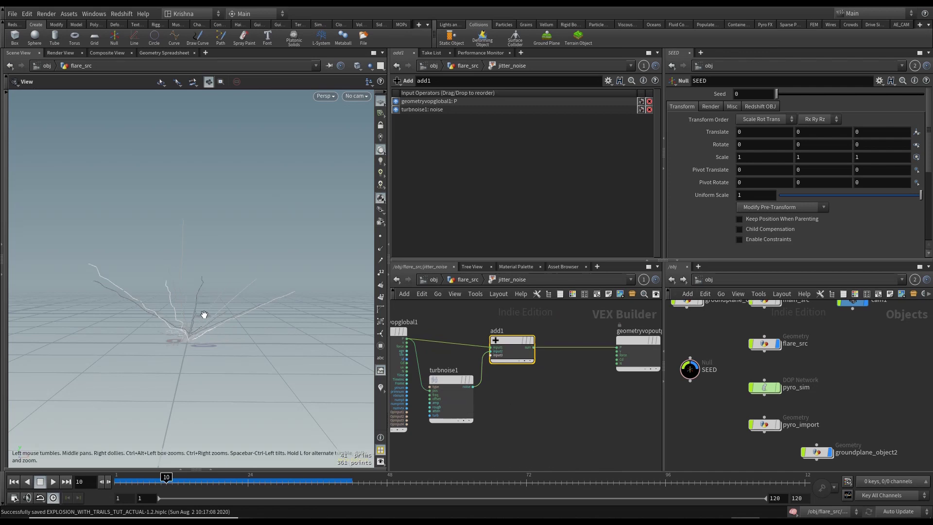
drag(227, 331, 183, 313)
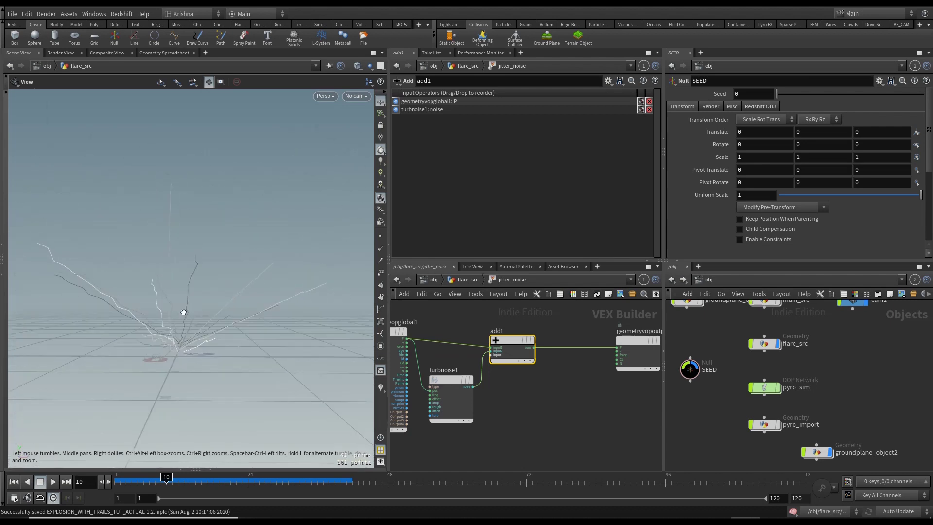
scroll(518, 400, down, 2)
middle_drag(517, 400, 555, 403)
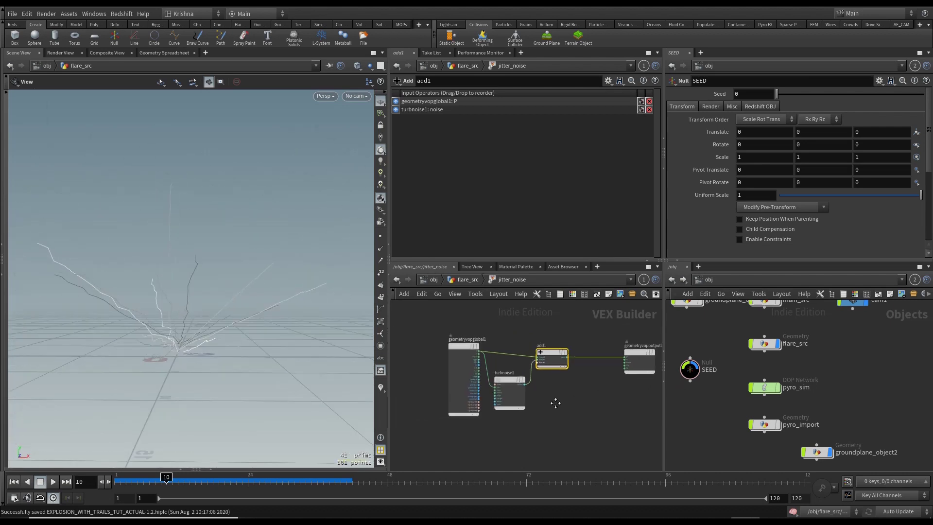
- Set turbnoise1's Signature to 3D Noise and Noise Type to Original Perlin Noise
click(504, 371)
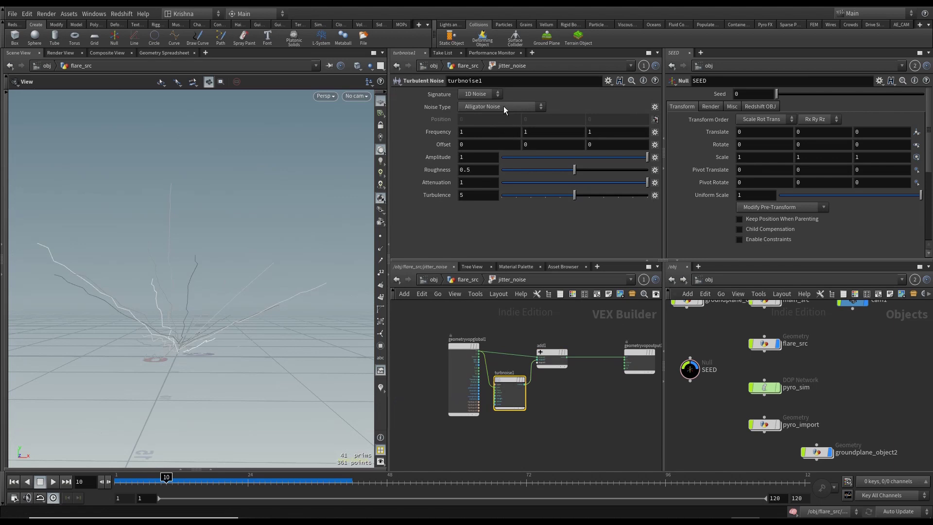
drag(331, 281, 273, 323)
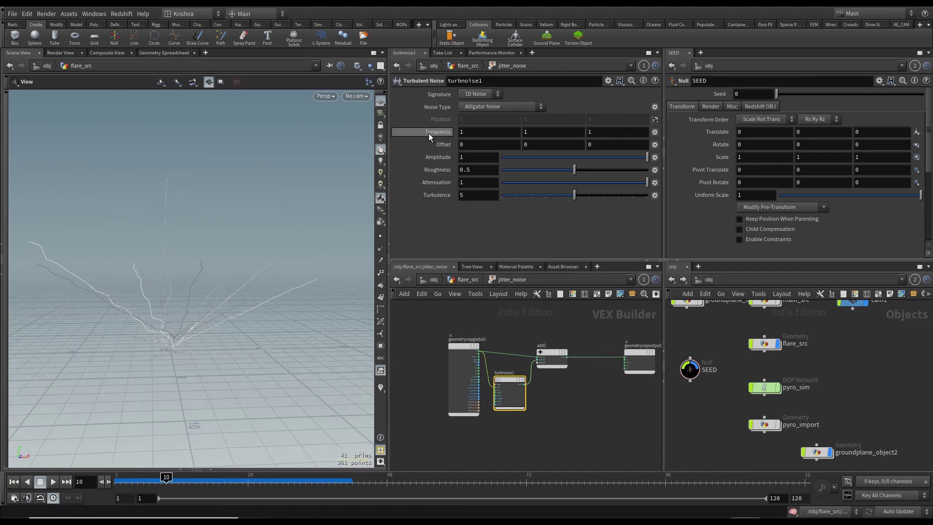
click(462, 93)
click(472, 113)
drag(265, 311, 208, 308)
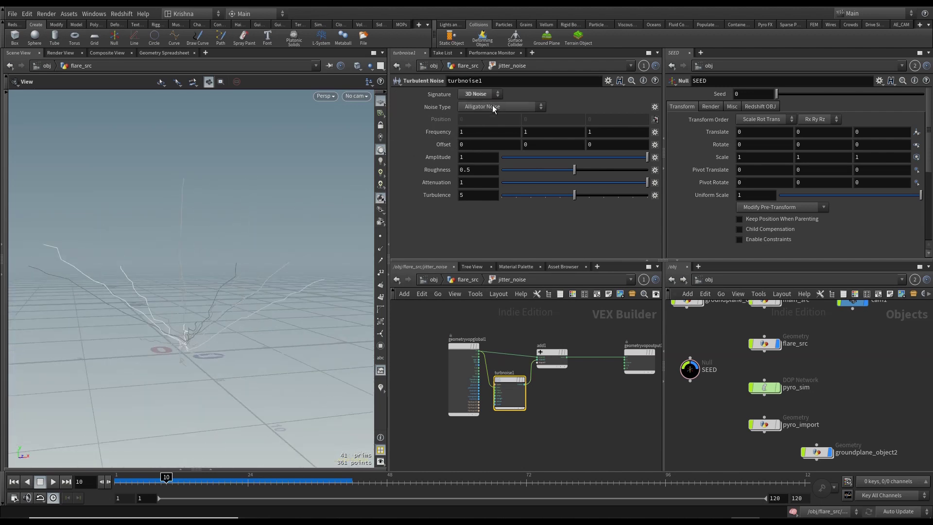
click(495, 109)
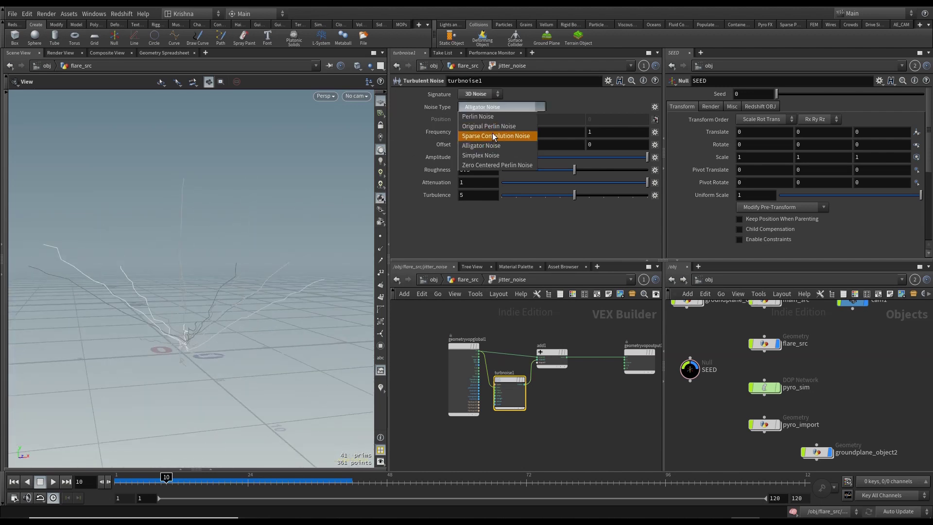
click(500, 127)
drag(282, 274, 207, 319)
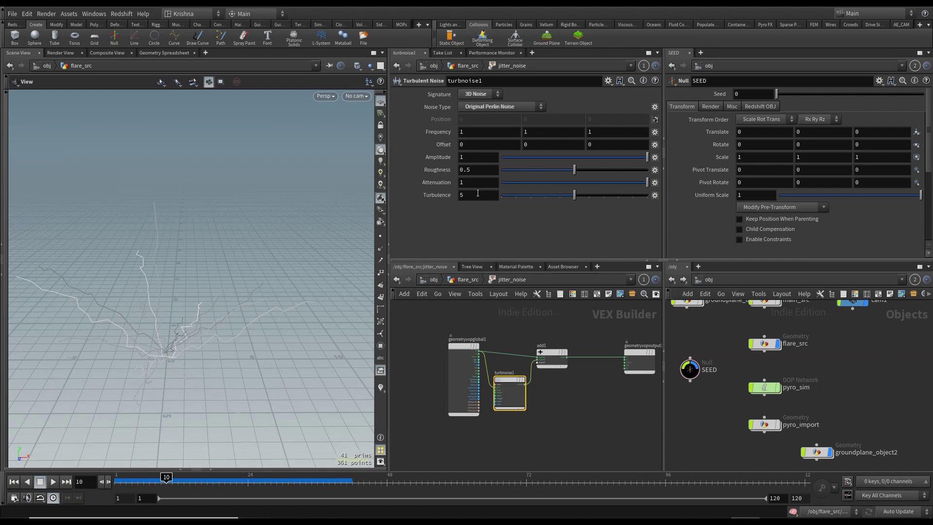
- Set turbnoise1's Frequency to 10, 10, 10 and save the scene
click(480, 135)
text(0)
key(Tab)
text(0)
key(Tab)
text(0)
key(Return)
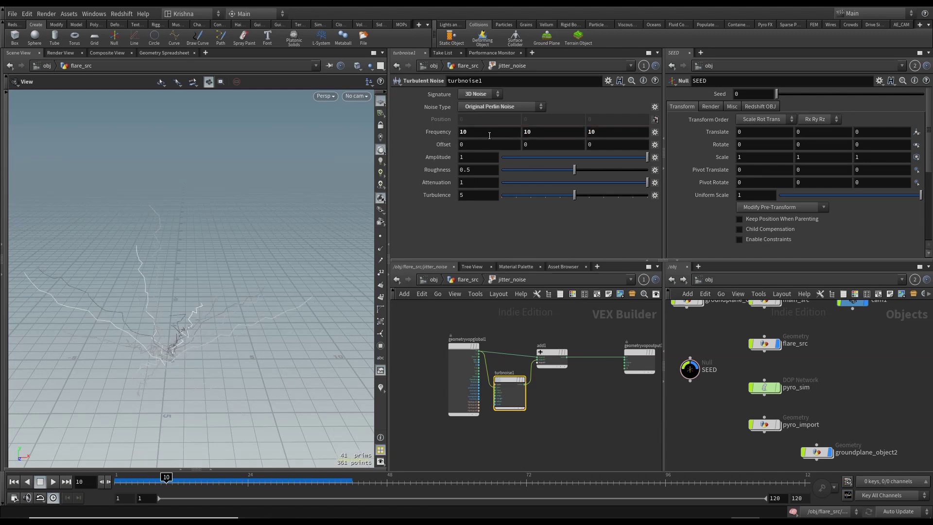
drag(346, 206, 194, 283)
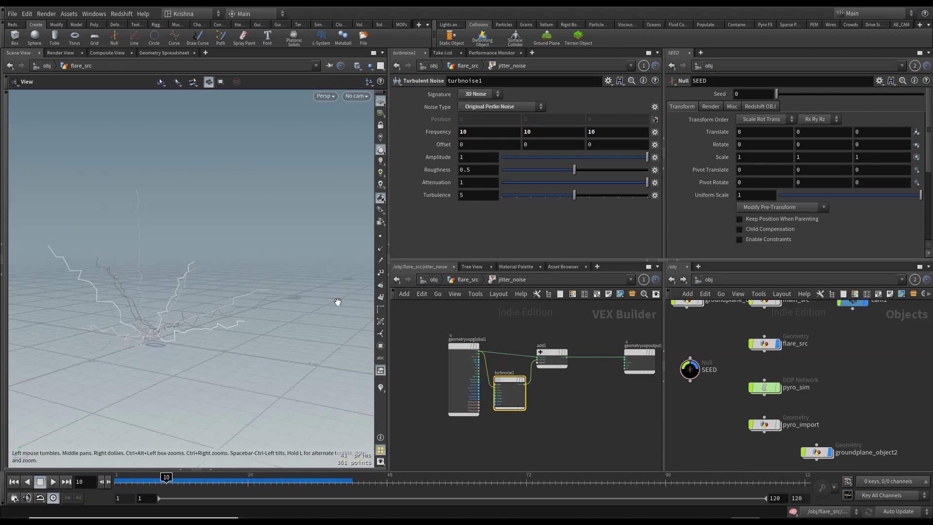
drag(229, 326, 220, 326)
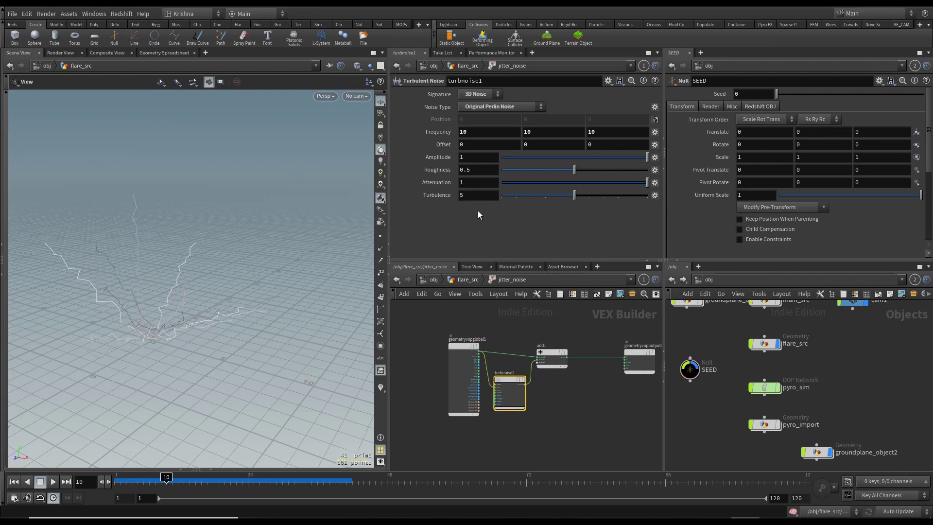
middle_drag(550, 435, 510, 413)
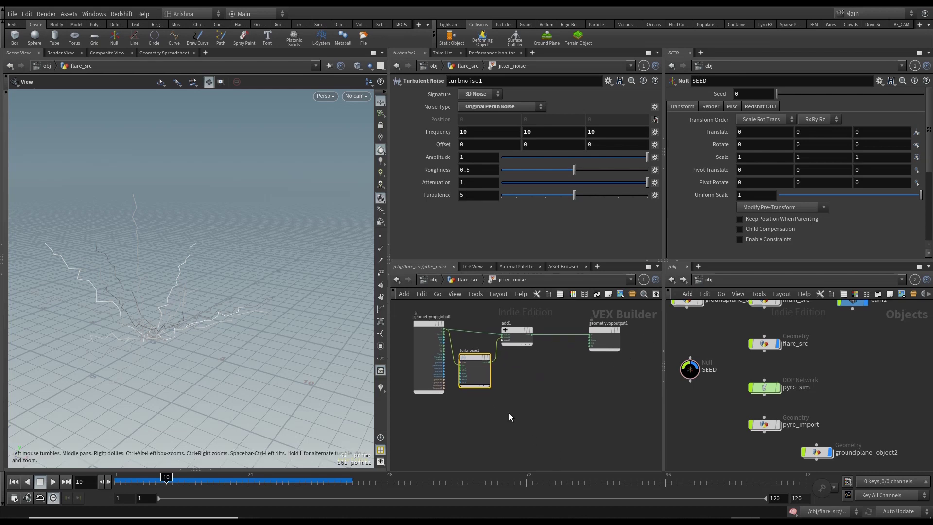
key(ctrl+s)
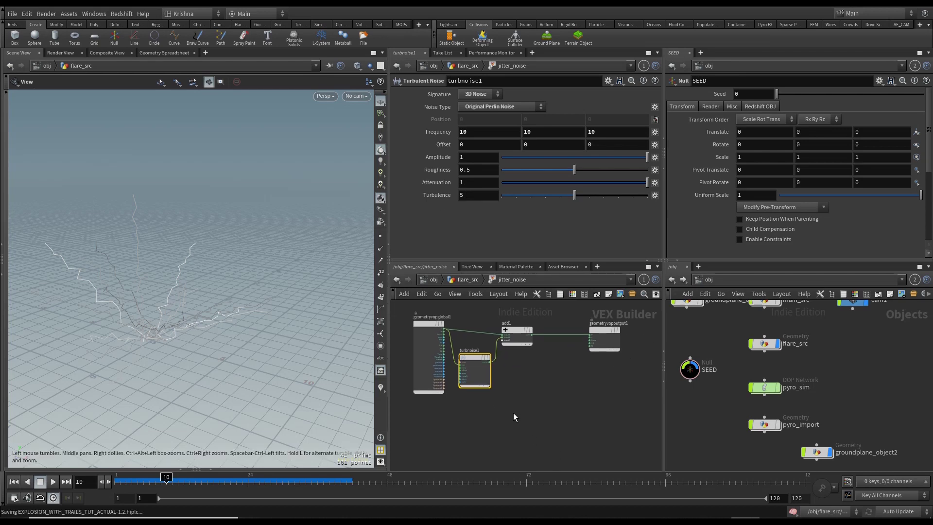
drag(517, 331, 547, 328)
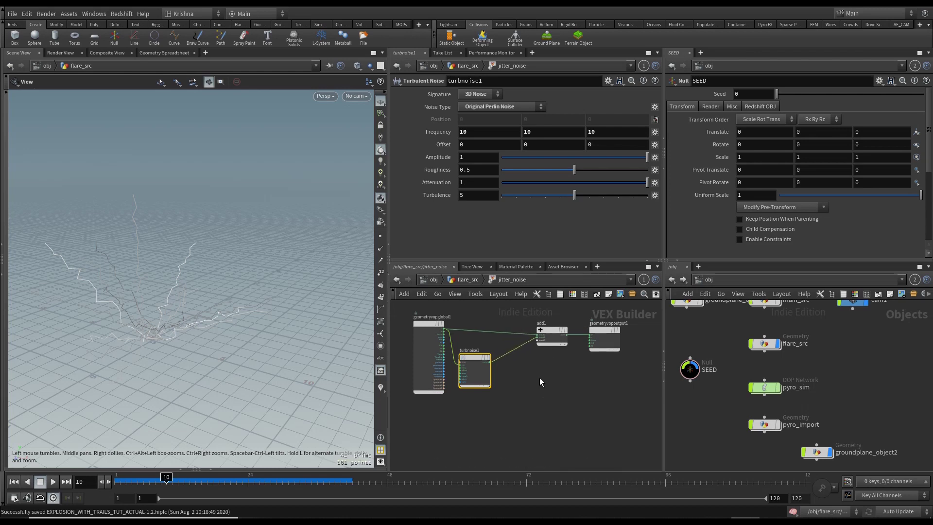
- Insert a Multiply node between turbnoise1 and add1
key(Tab)
text(mul)
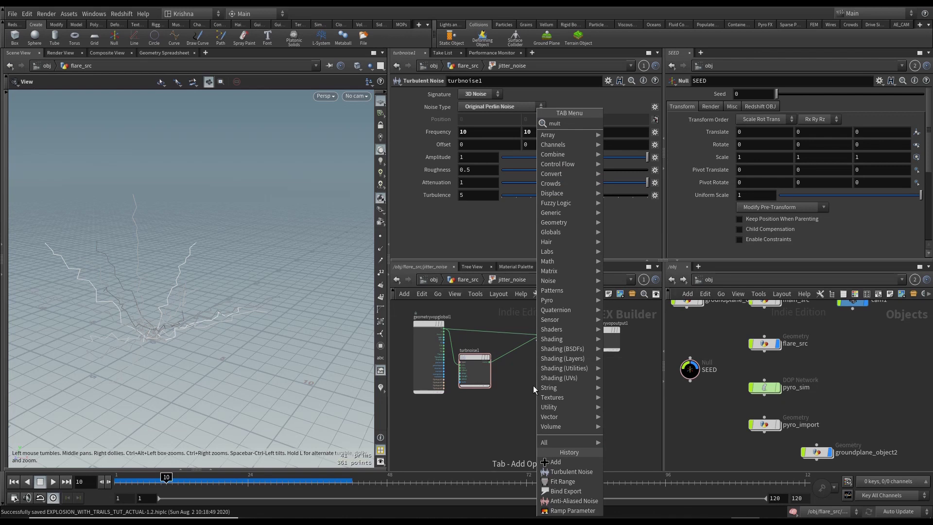
key(BackSpace)
key(Return)
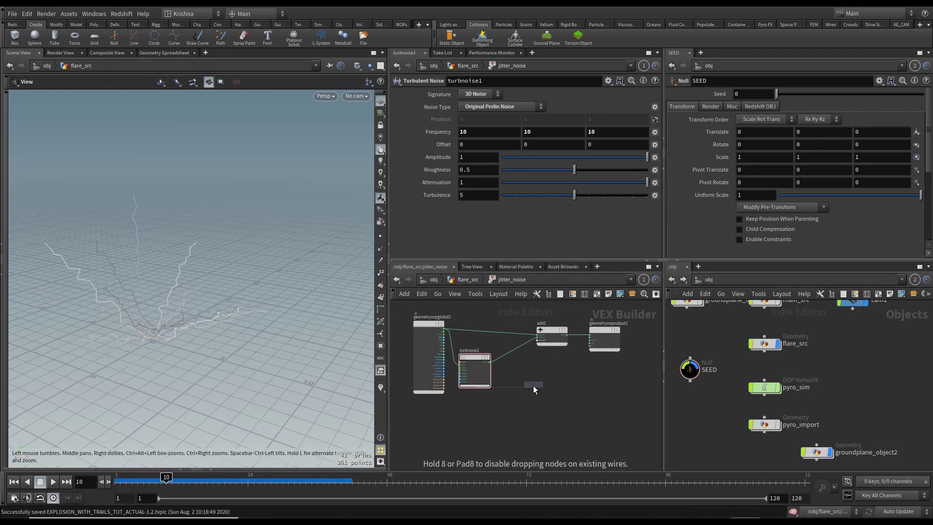
click(514, 359)
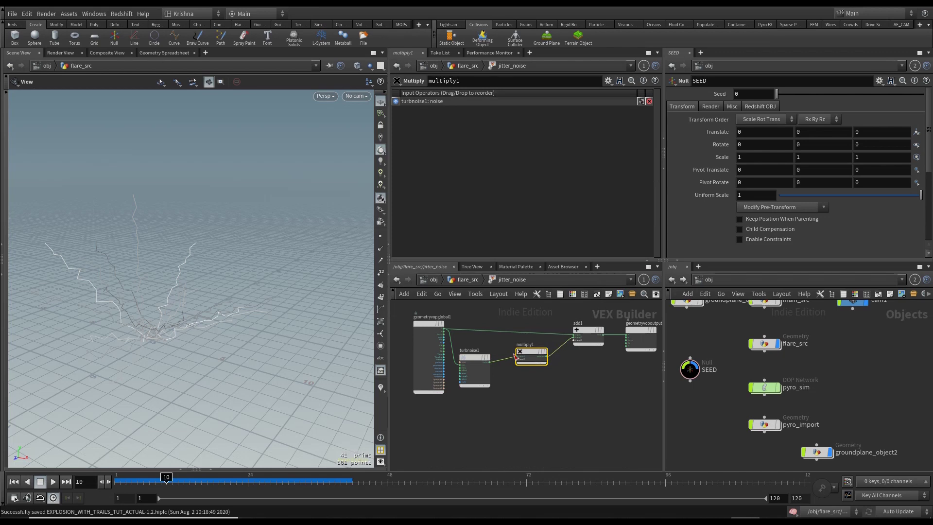
drag(527, 353, 533, 373)
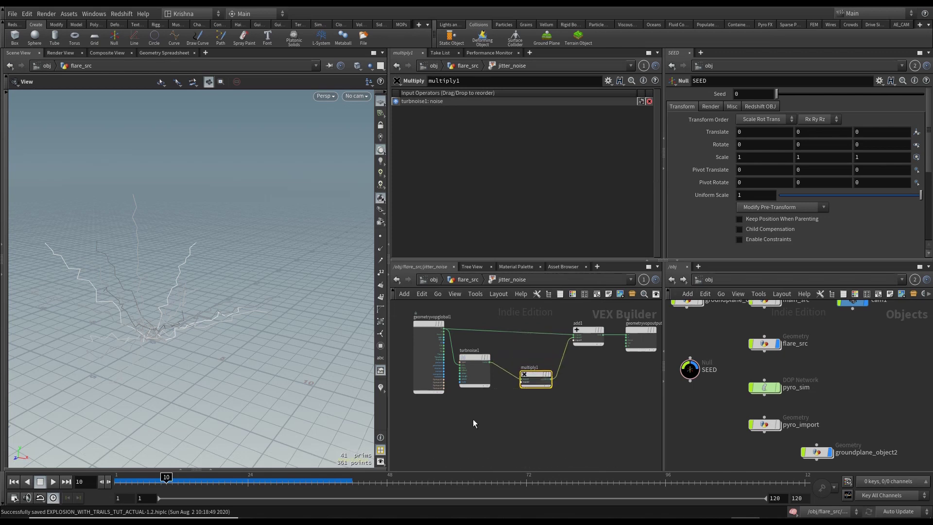
- Add a Parameter node below turbnoise1 named jitscale
key(Tab)
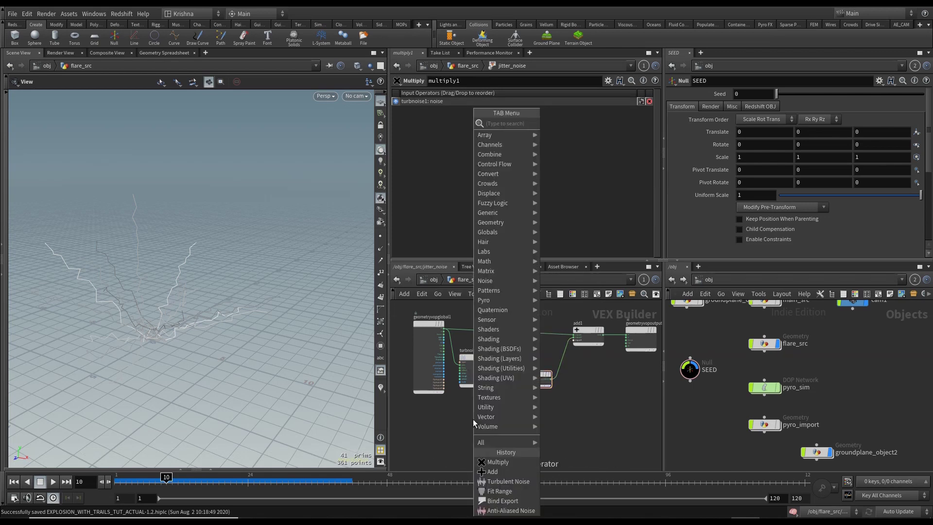
text(param)
key(Return)
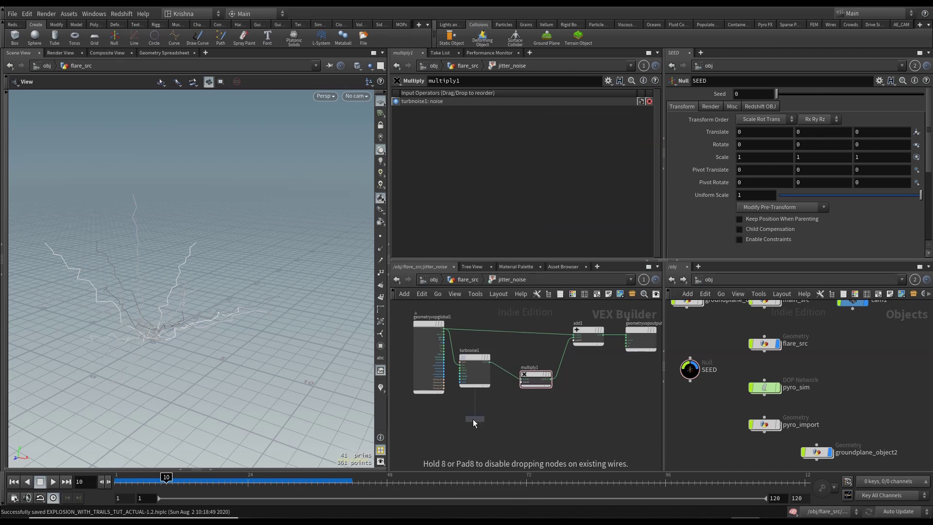
click(473, 419)
click(477, 94)
double_click(477, 95)
text(jitscale)
key(Return)
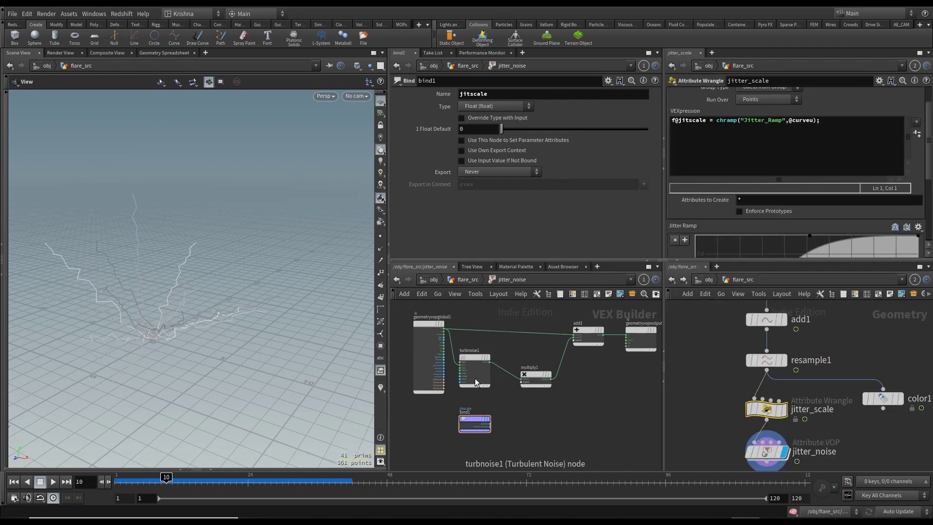
scroll(474, 378, up, 4)
click(494, 432)
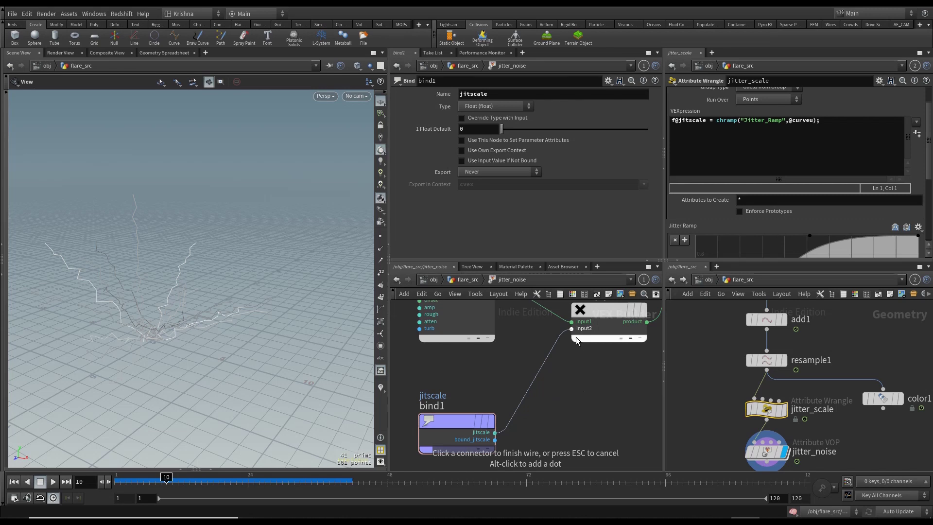
key(Escape)
- Switch the viewport background to dark to view the flares
drag(163, 320, 206, 309)
key(d)
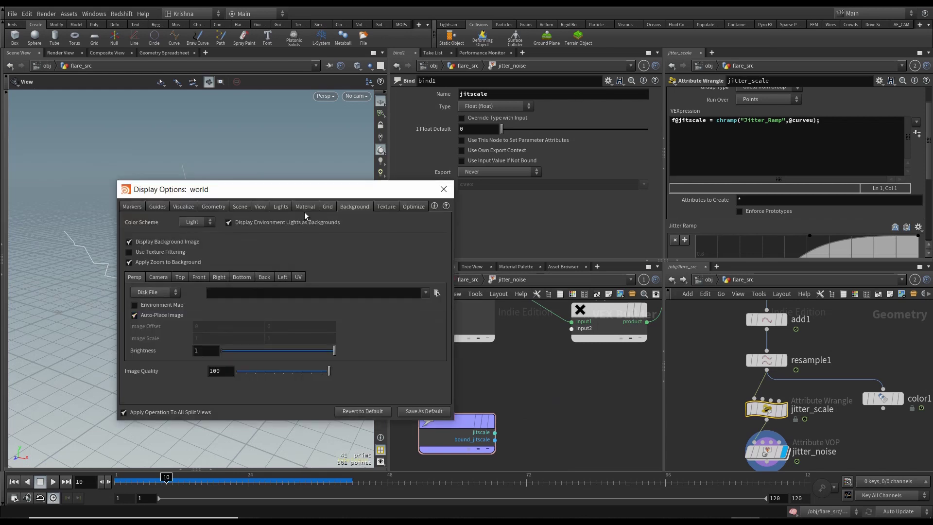
click(190, 241)
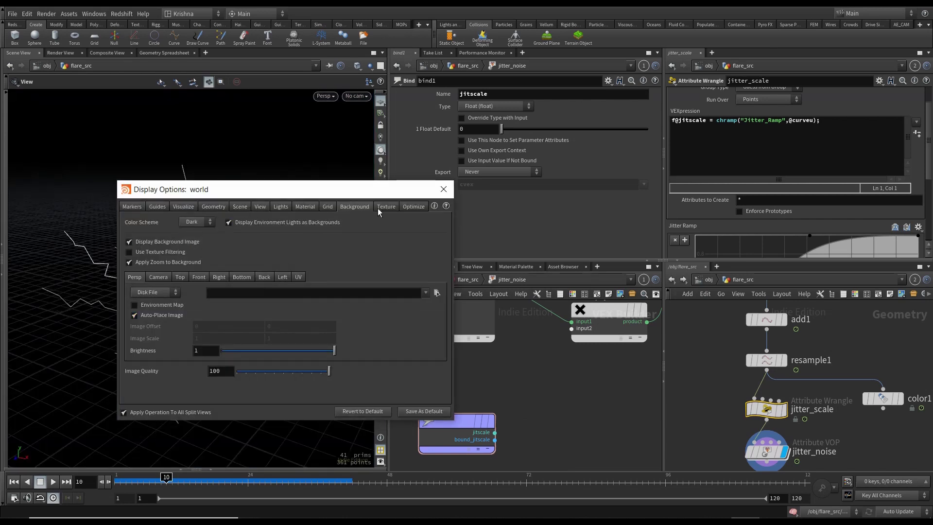
click(444, 189)
drag(235, 306, 212, 306)
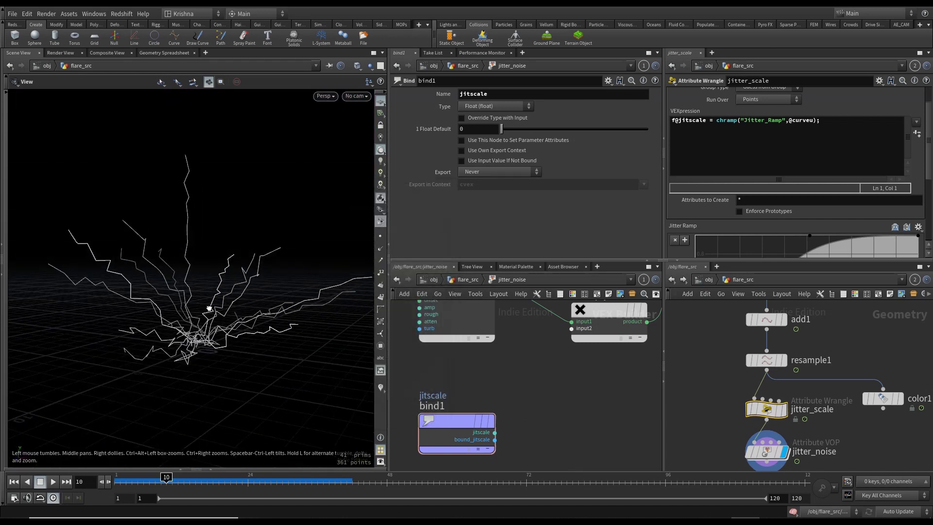
- Wire bind1's jitscale output into multiply1's second input
click(496, 431)
click(577, 329)
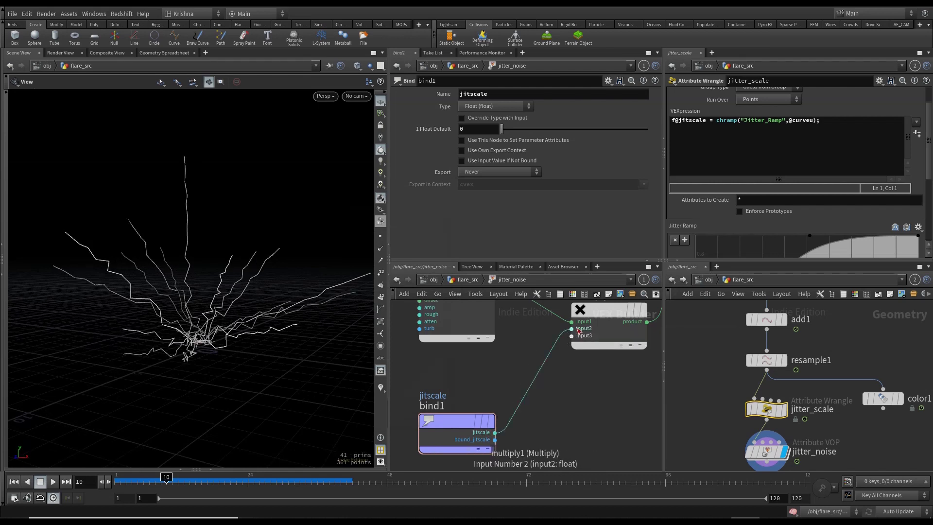
drag(203, 267, 229, 287)
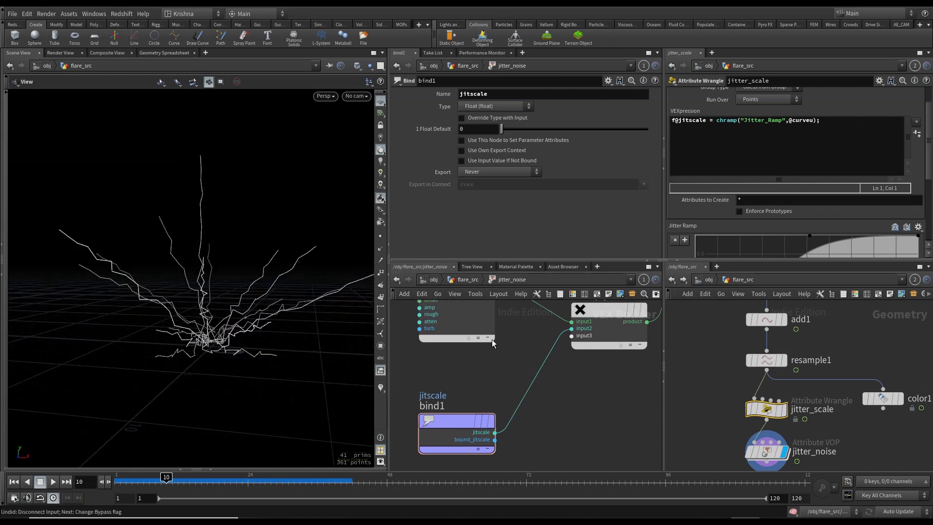
- Back in flare_src, save and move color1 below jitter_noise, wiring them together
click(450, 283)
key(ctrl+s)
click(566, 349)
drag(564, 351, 513, 402)
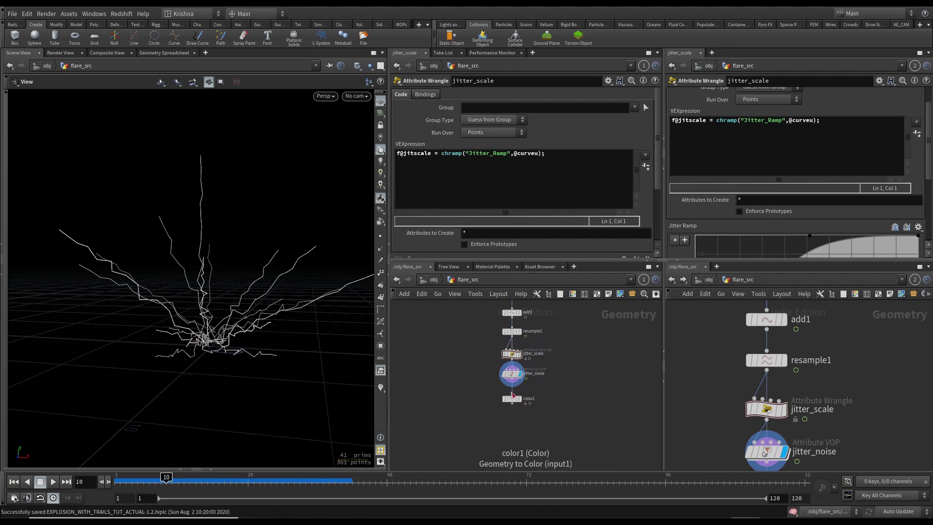
click(512, 394)
click(512, 380)
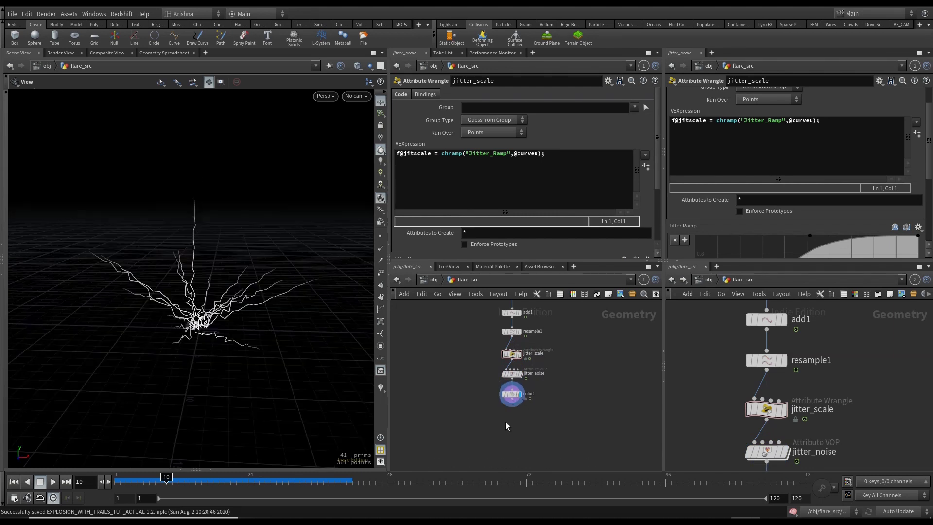
- Add a Null named FLARE_SOURCE below color1 and set its display flag
scroll(511, 410, up, 3)
key(Tab)
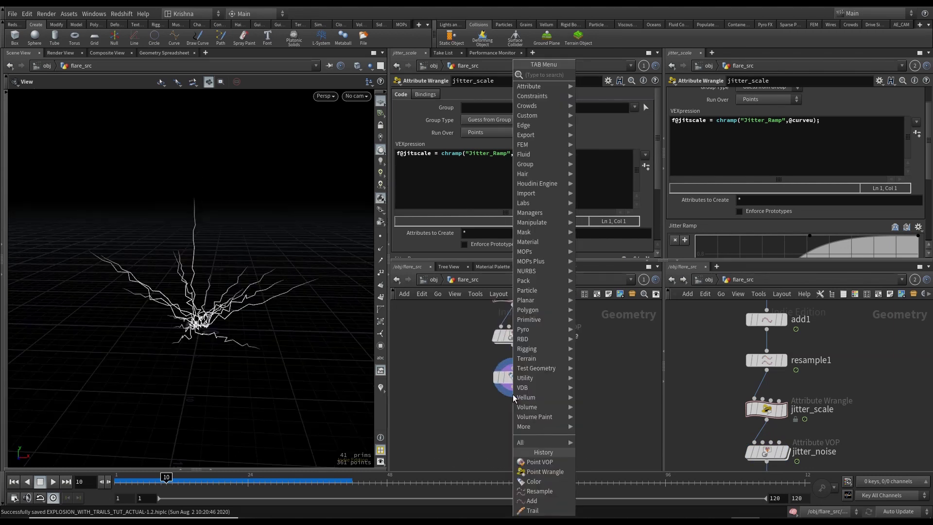
text(null)
key(Return)
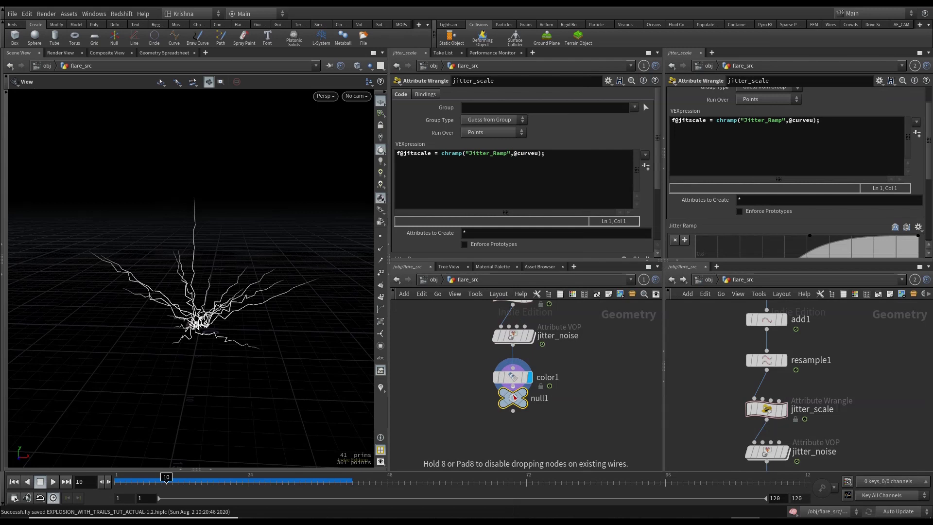
click(513, 419)
double_click(540, 420)
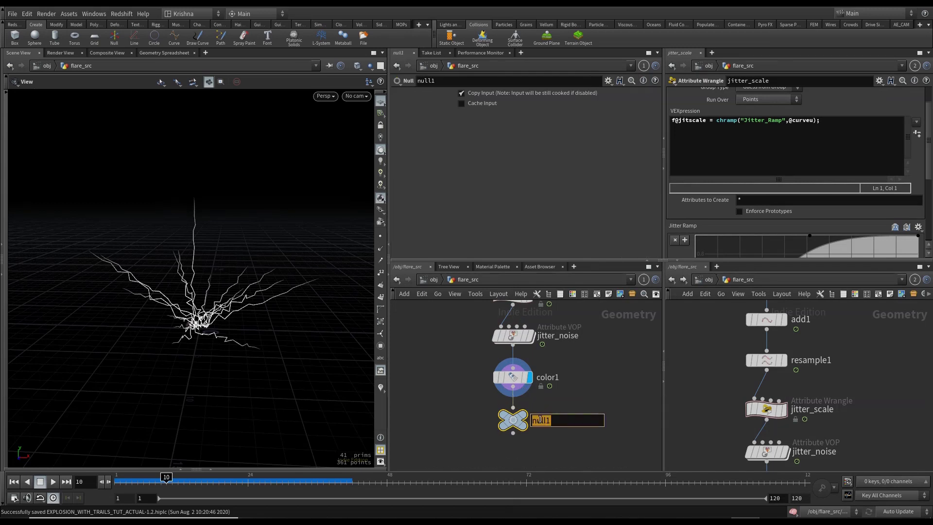
text(S)
key(BackSpace)
key(BackSpace)
text(FLARE_SOURCE)
key(Return)
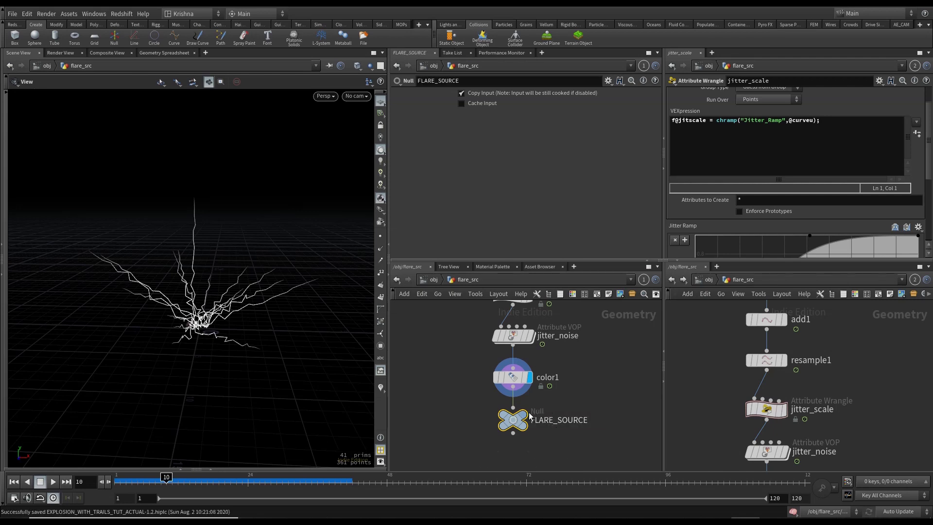
click(531, 418)
middle_drag(564, 427, 567, 388)
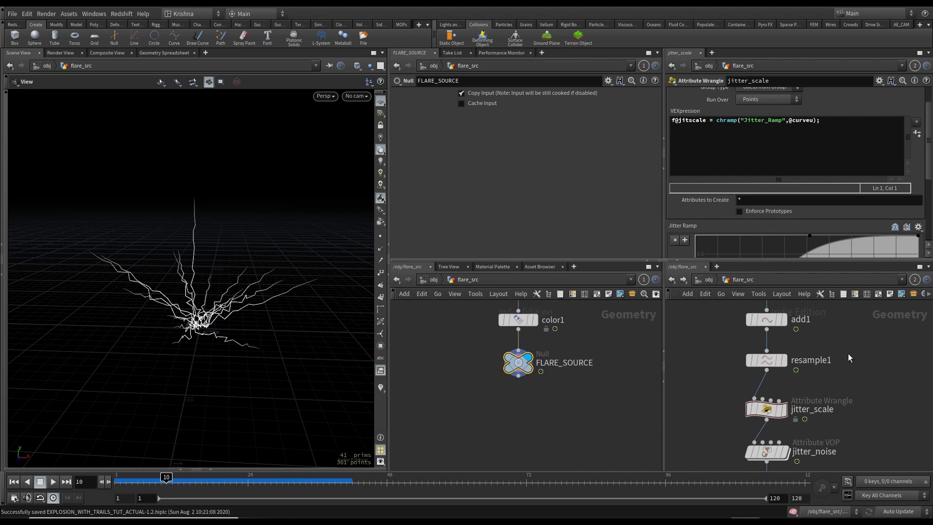
- Copy create_fuel, add_noise, rasterize and OUT_fuel from the main_src network
click(708, 281)
scroll(734, 361, up, 5)
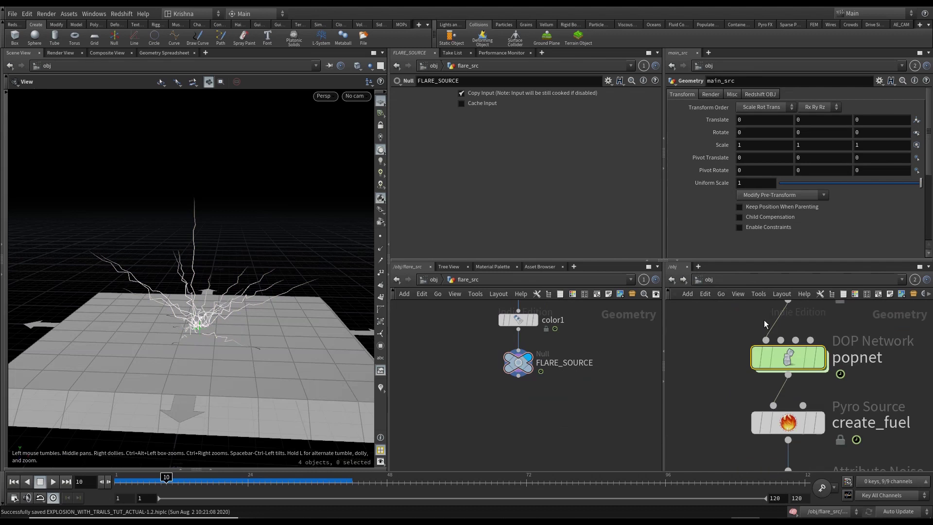
double_click(764, 320)
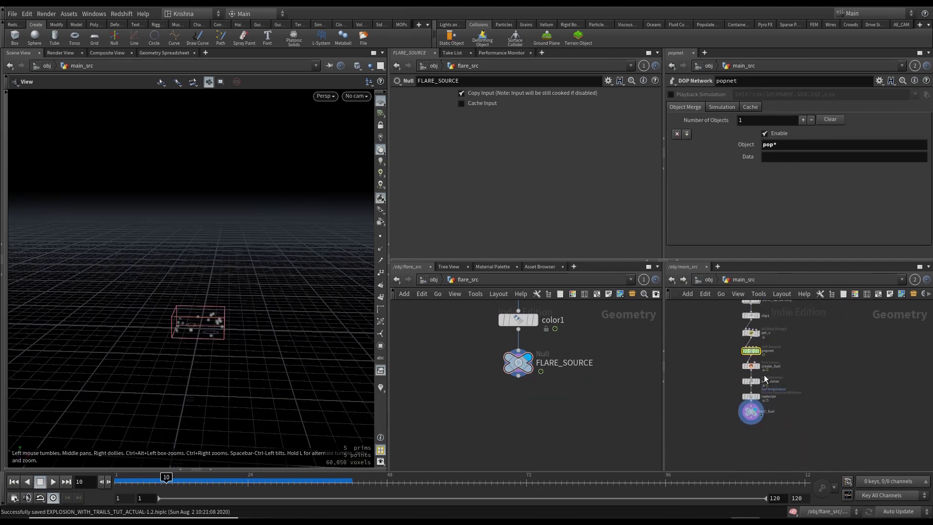
scroll(729, 372, up, 3)
drag(722, 364, 807, 419)
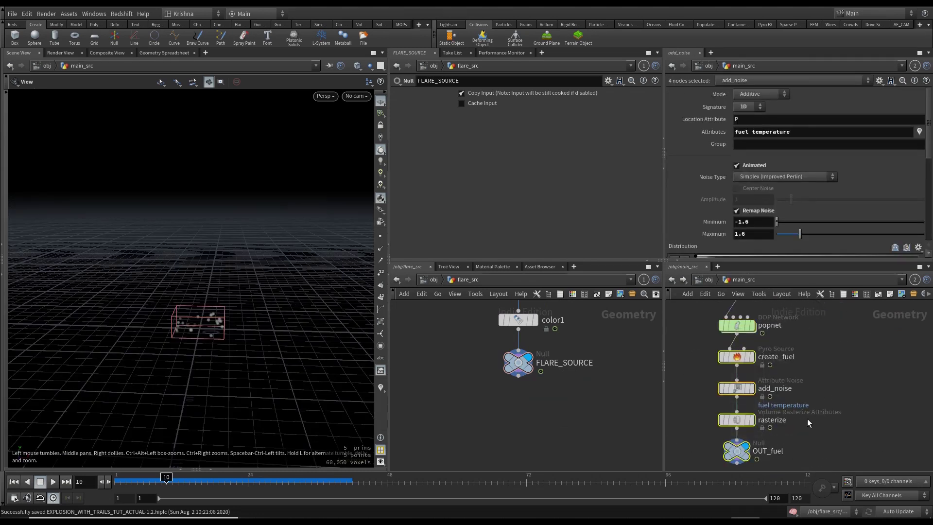
key(ctrl+c)
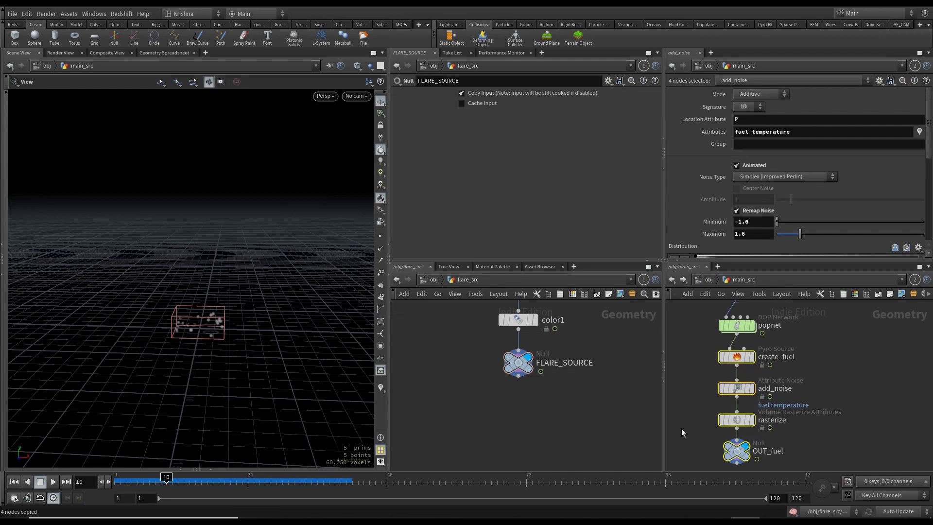
- Paste the four nodes into flare_src and place them below FLARE_SOURCE
click(506, 430)
middle_drag(523, 443, 511, 401)
scroll(505, 418, down, 3)
scroll(506, 418, up, 1)
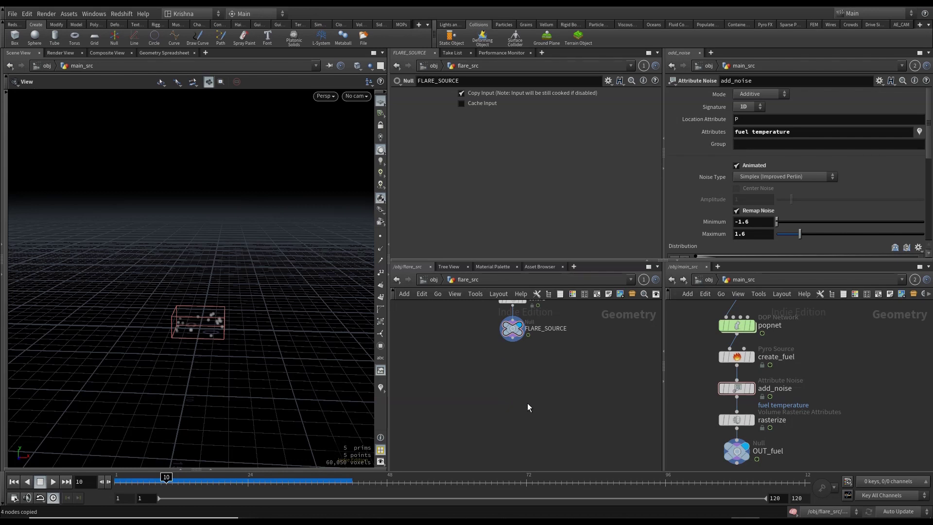
key(ctrl+v)
drag(524, 364, 517, 367)
click(512, 360)
- Wire FLARE_SOURCE into create_fuel, display it, and add Velocity as a third attribute
click(517, 341)
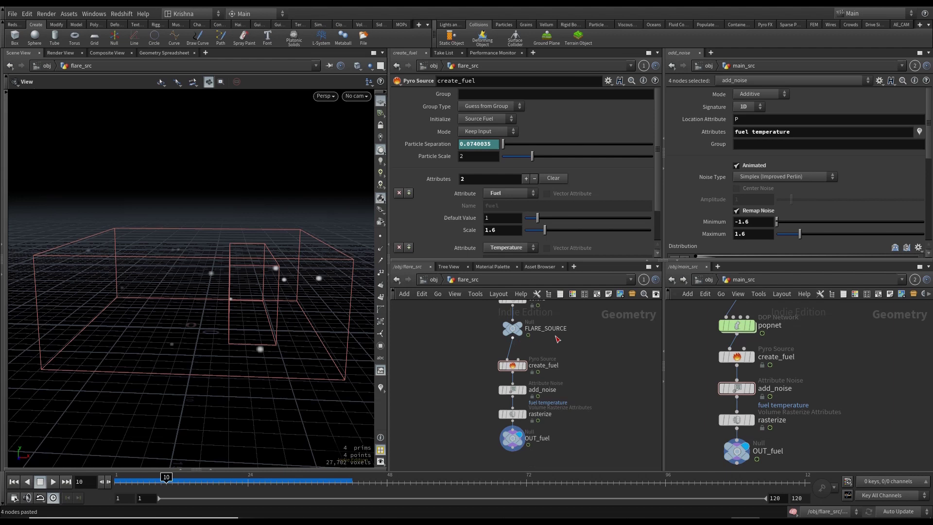
click(528, 367)
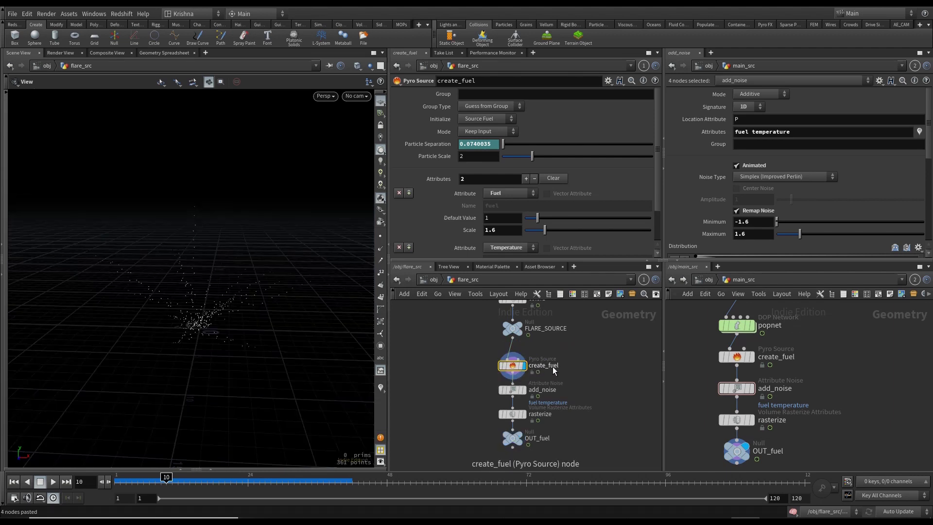
scroll(517, 243, down, 2)
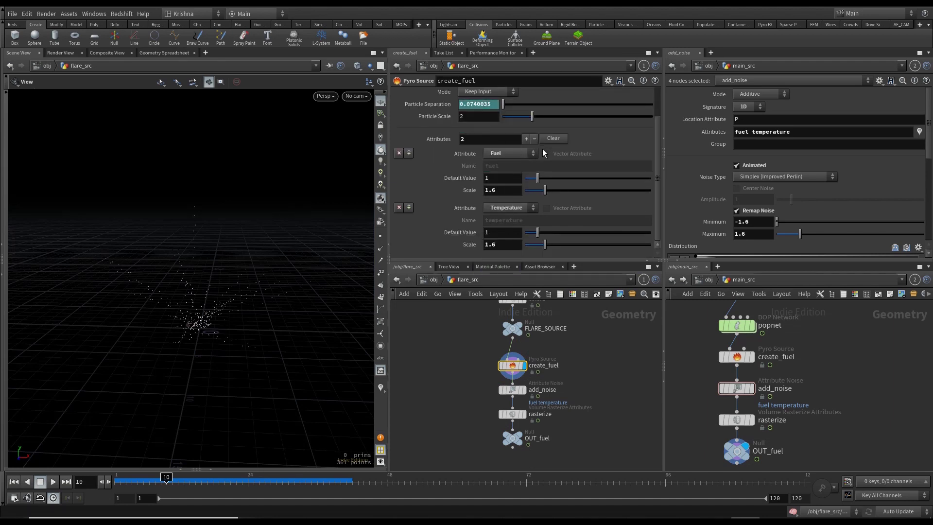
click(526, 139)
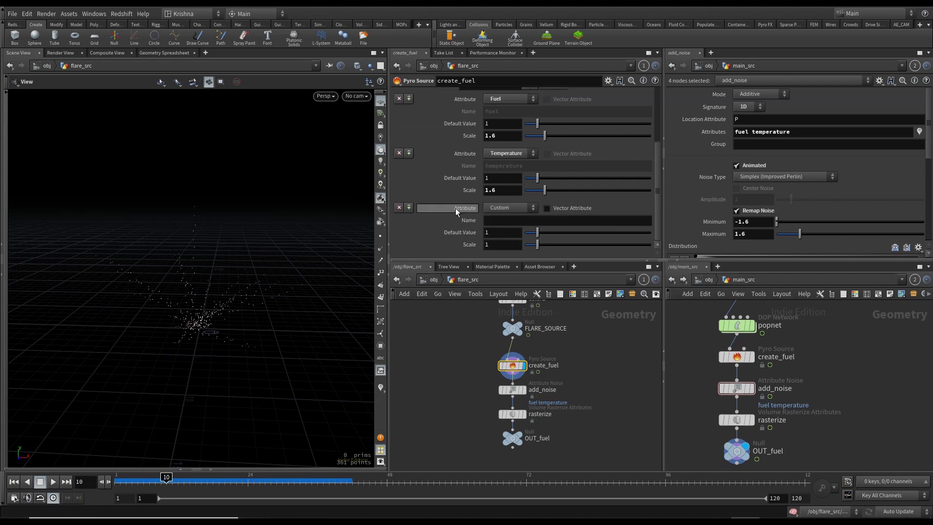
click(511, 208)
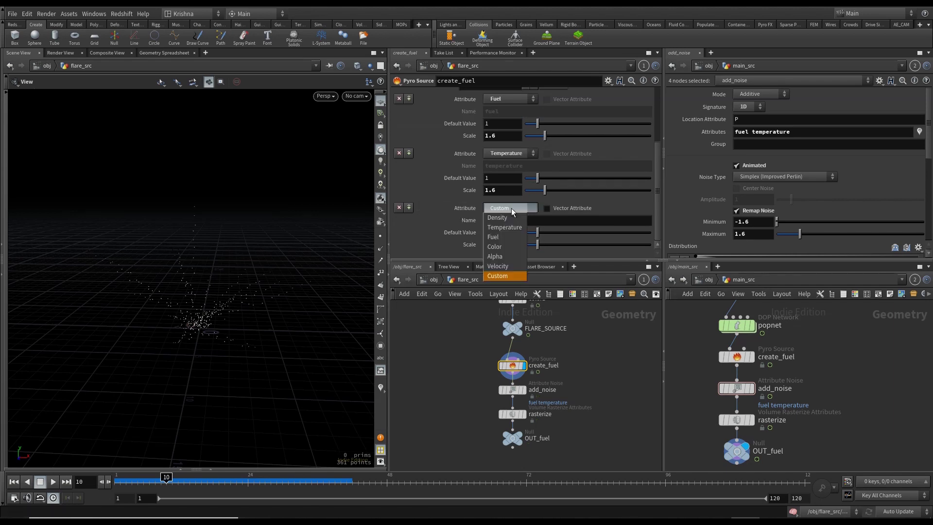
click(503, 266)
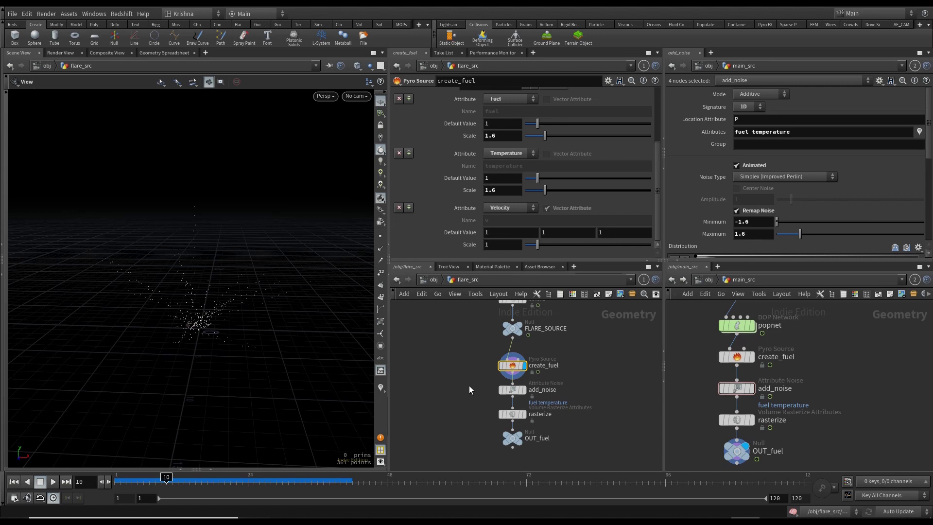
scroll(440, 207, up, 5)
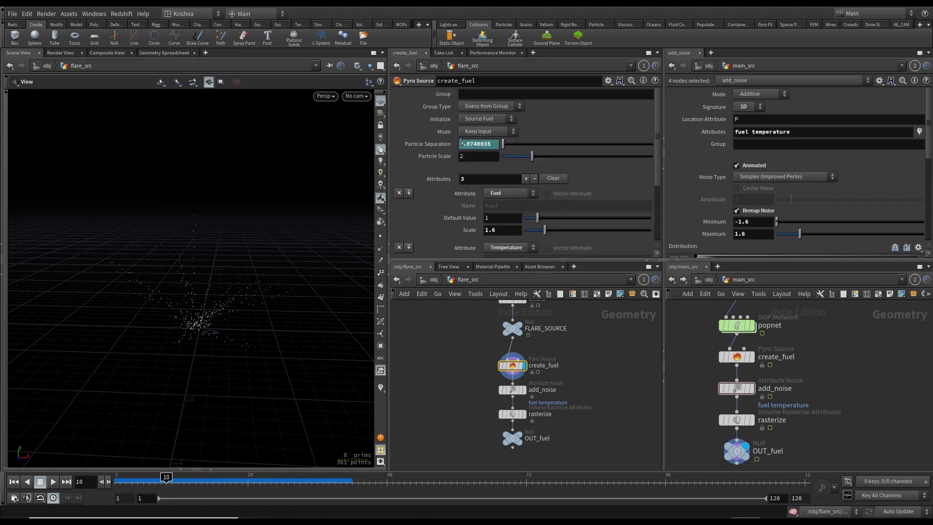
- Set create_fuel's Mode to Surface Scatter and save the scene
click(488, 131)
click(496, 144)
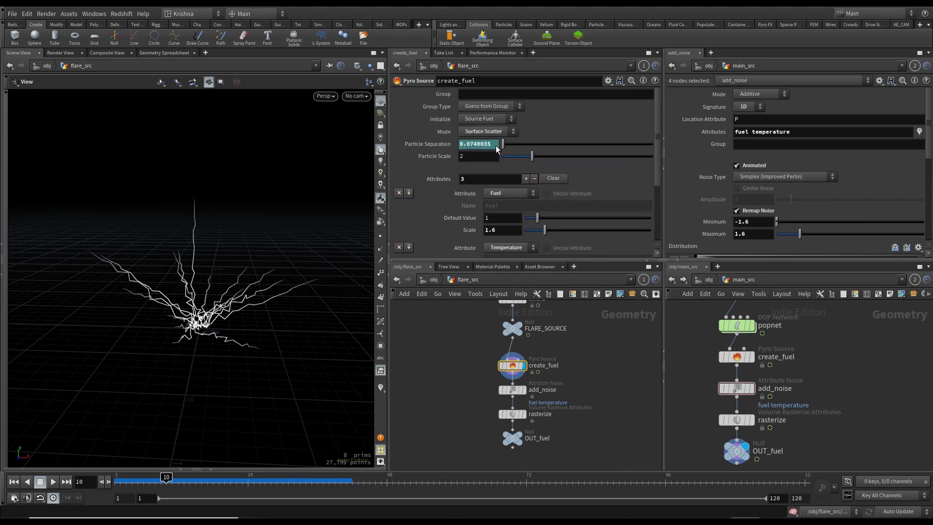
key(ctrl+s)
- Check add_noise and rasterize's Voxel Size expression, then display OUT_fuel's rasterized flare volume
click(513, 370)
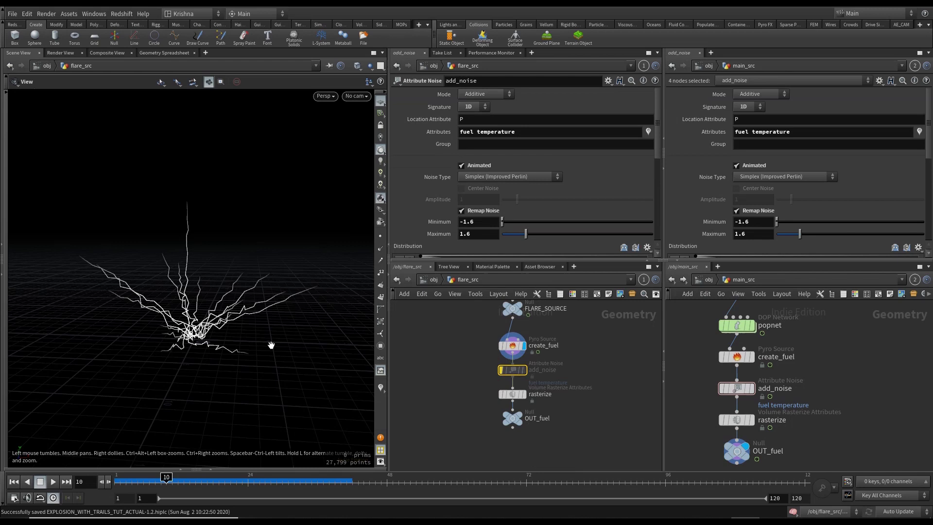
click(513, 394)
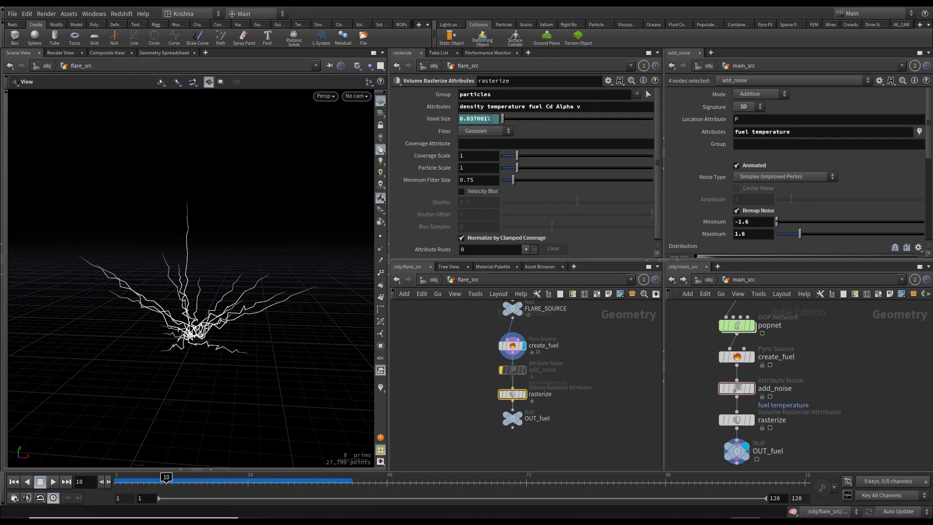
click(445, 120)
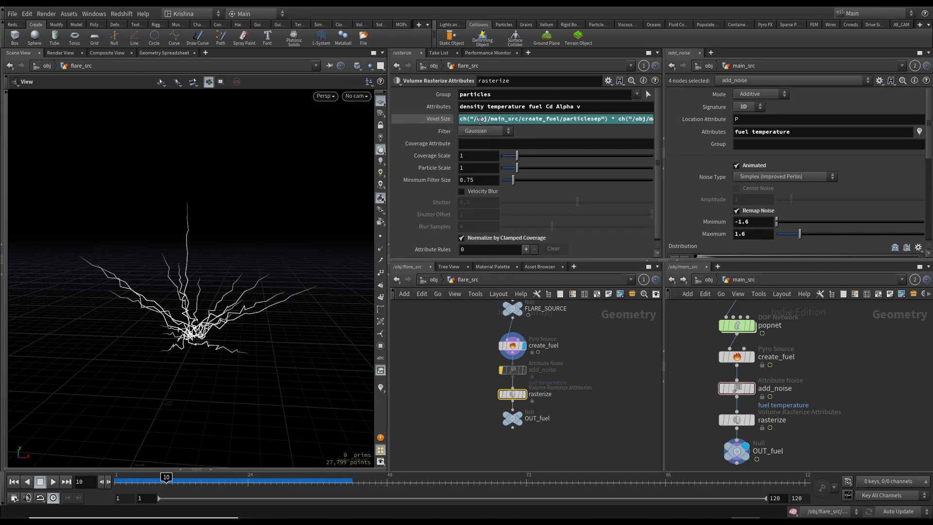
click(442, 120)
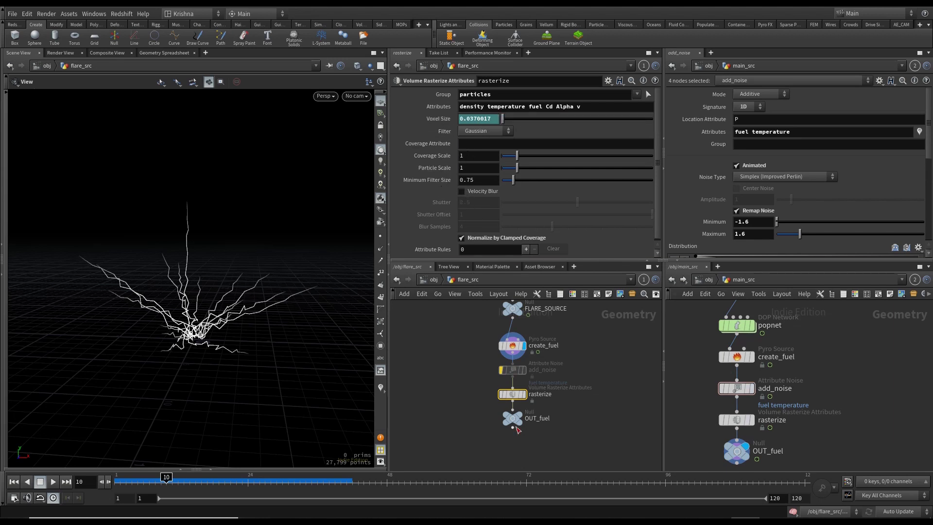
mouse_move(522, 420)
click(527, 403)
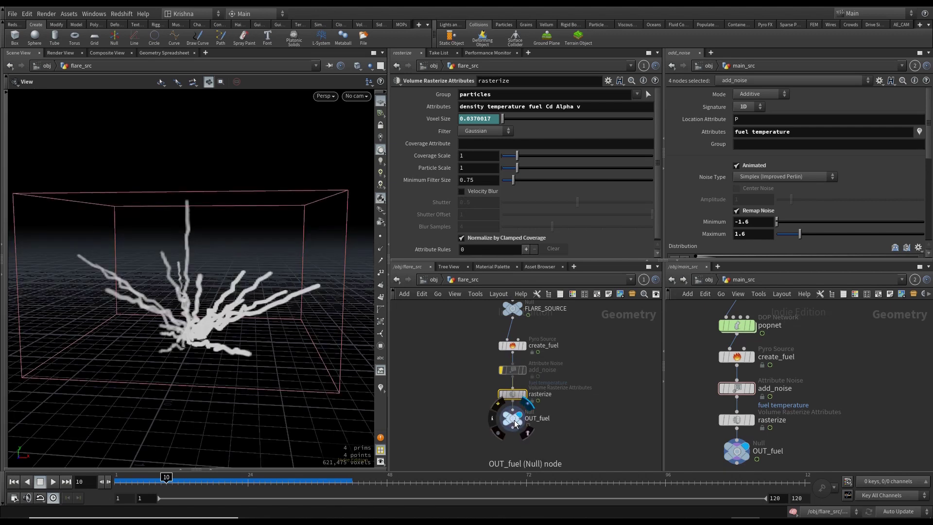
- Enable velocity blur on the rasterize node and orbit to inspect the blurred volume
click(513, 418)
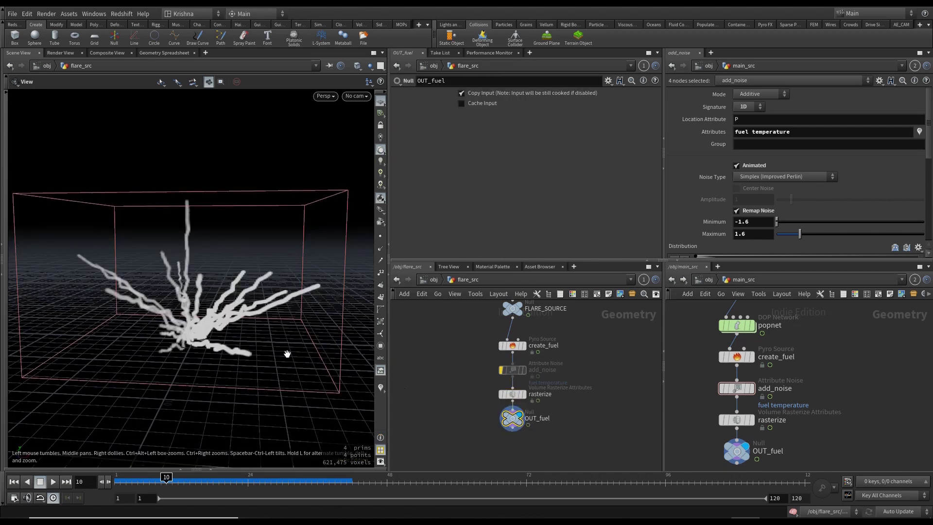
click(512, 394)
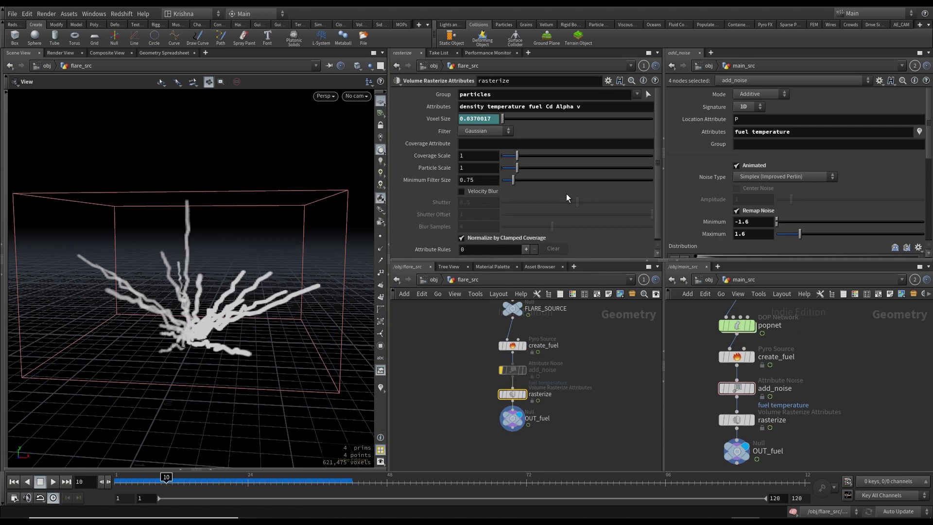
click(462, 191)
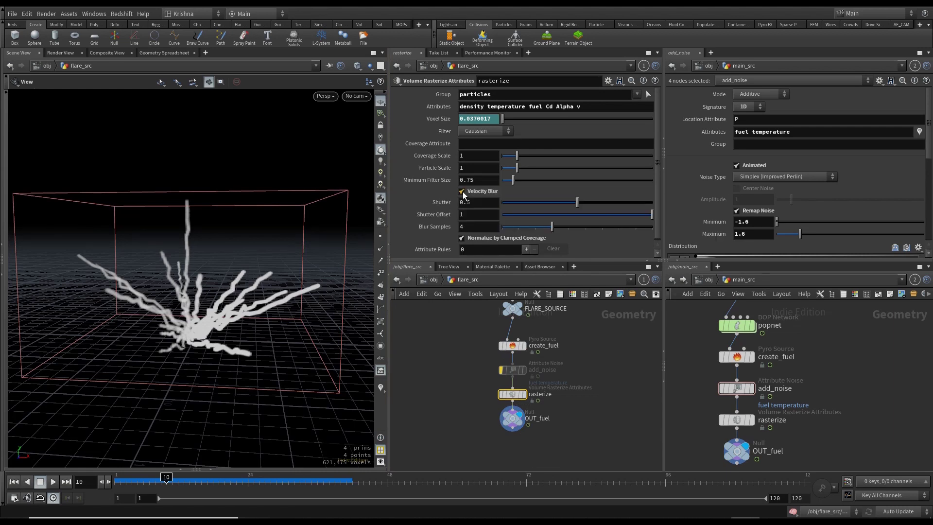
mouse_move(217, 320)
mouse_down()
mouse_move(209, 304)
mouse_move(229, 315)
mouse_move(210, 323)
mouse_up()
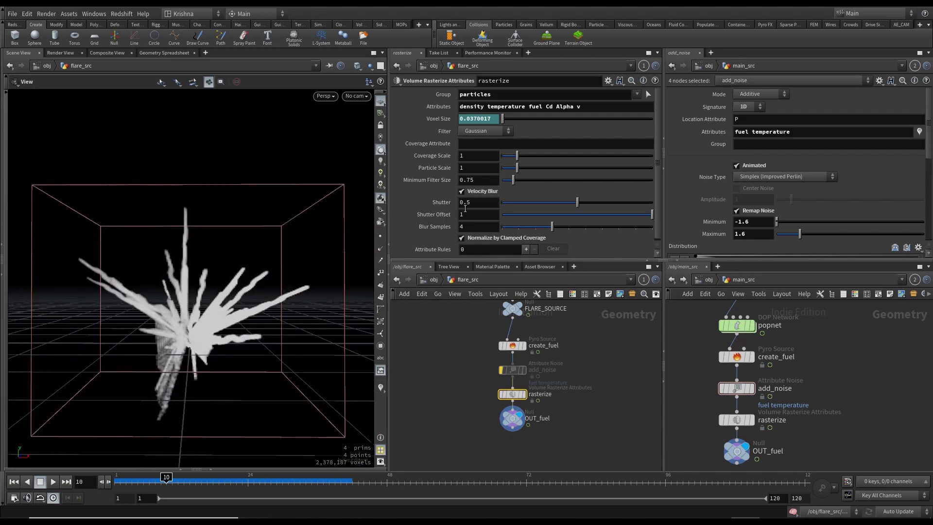
drag(253, 340, 231, 334)
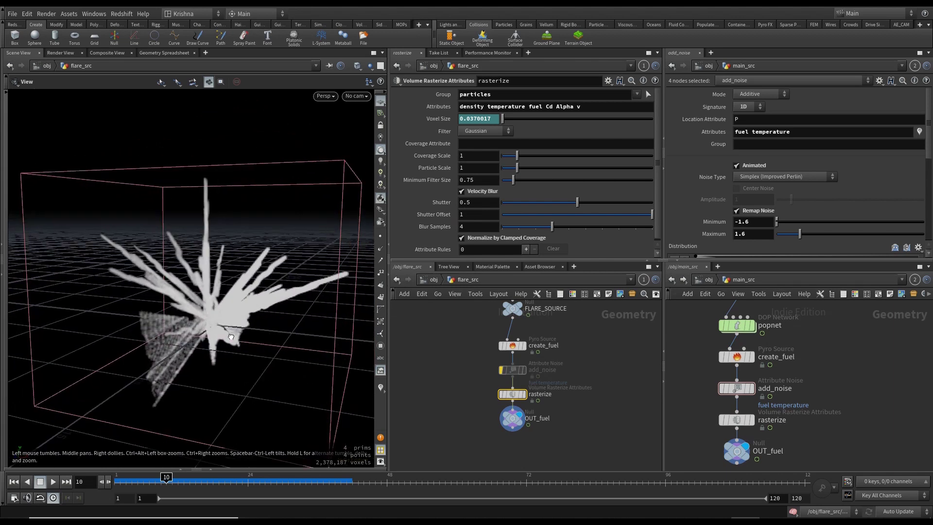
- Set the velocity blur Shutter to 0.2, then select create_fuel and pan up to popnet
click(477, 203)
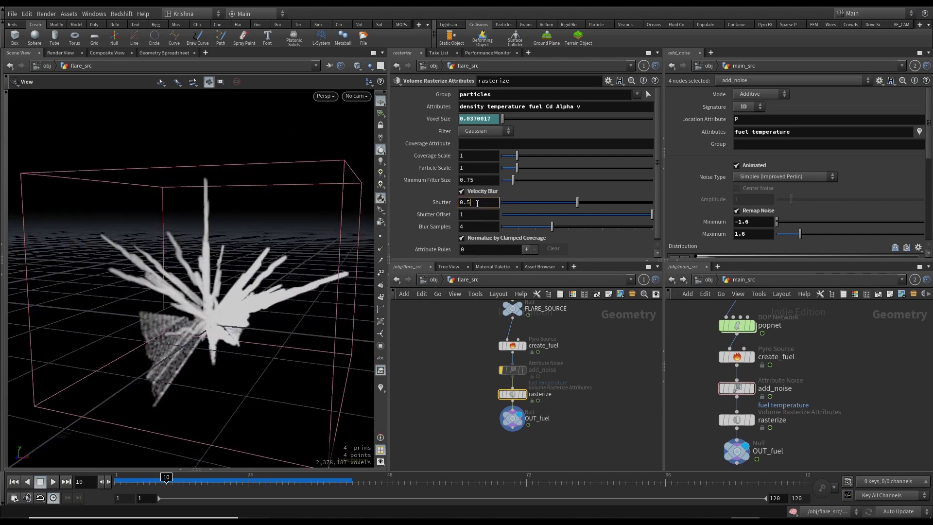
text(2)
key(Return)
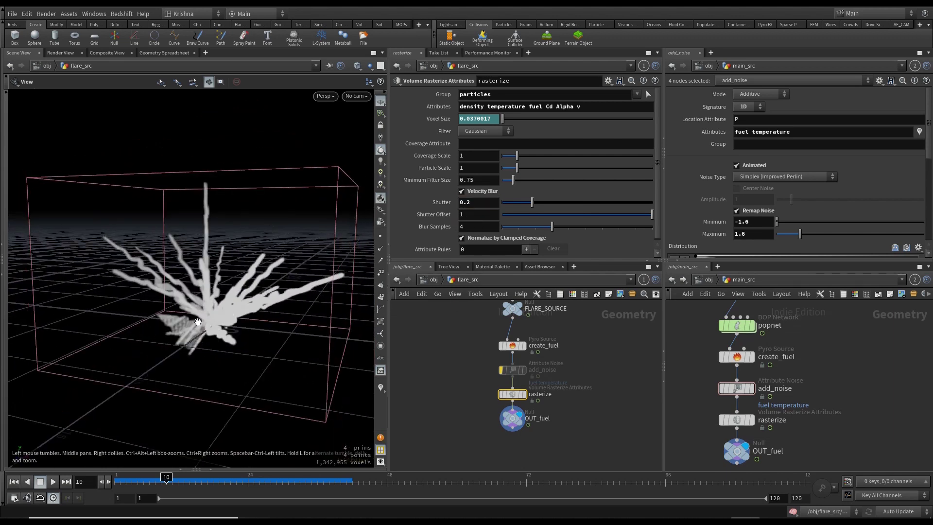
click(512, 345)
middle_drag(605, 342, 590, 378)
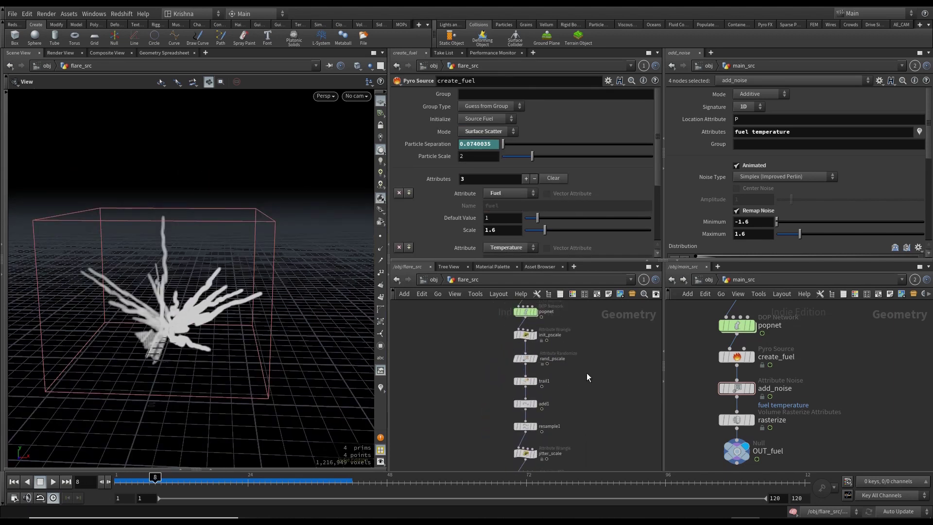
- Inside popnet at frame 1, set the POP Source's Jitter Birth Time to None
double_click(526, 312)
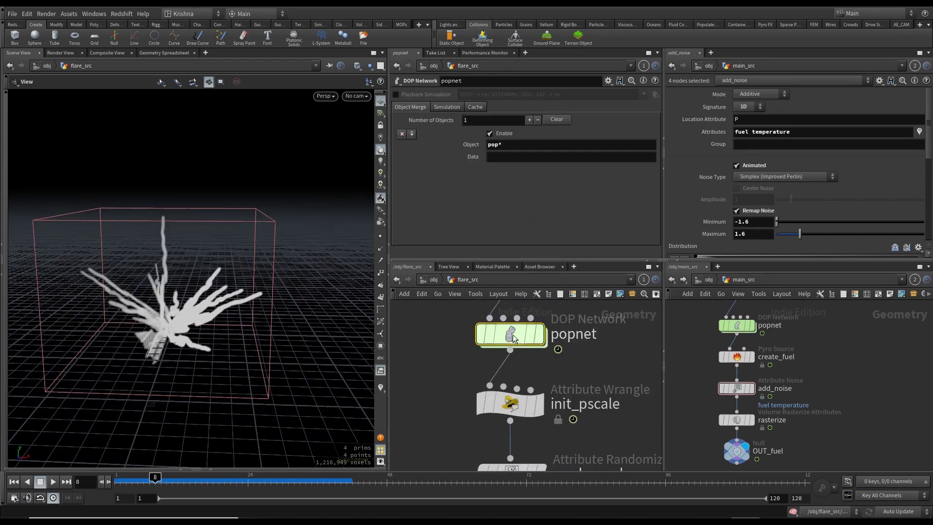
click(14, 481)
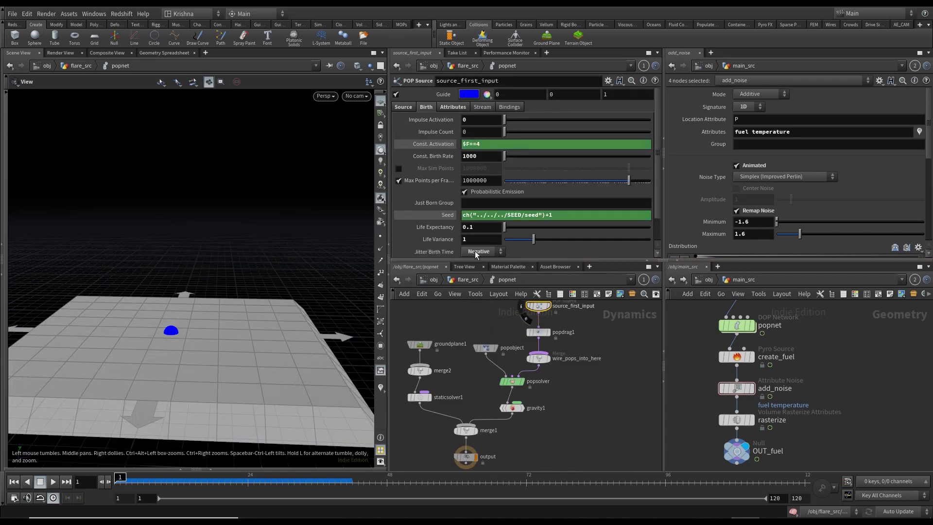
scroll(435, 251, down, 2)
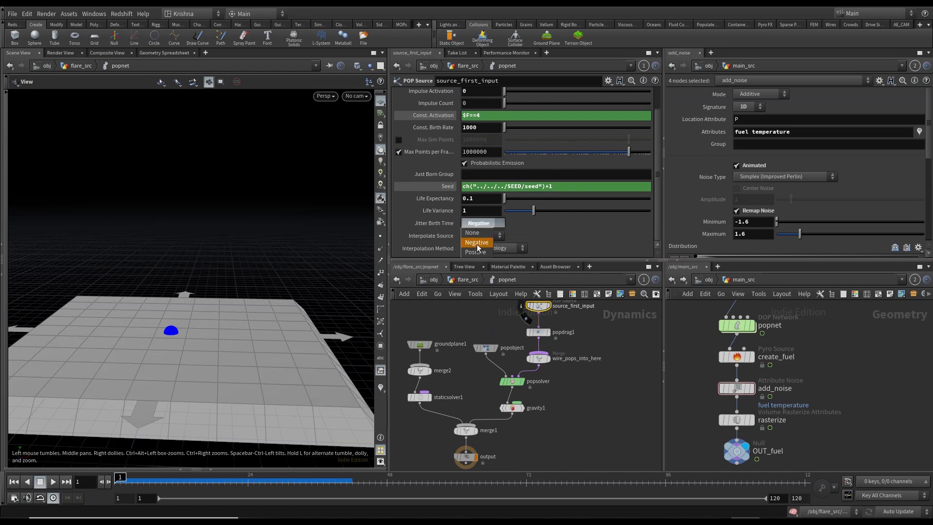
click(474, 233)
- Return to the flare_src network and select the OUT_fuel output node
click(466, 281)
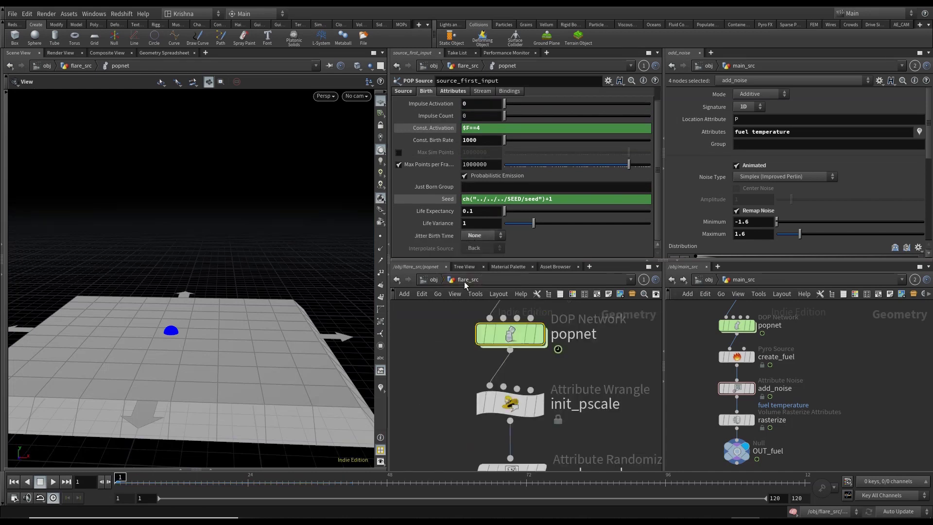
scroll(457, 413, down, 4)
middle_drag(579, 406, 504, 417)
click(526, 394)
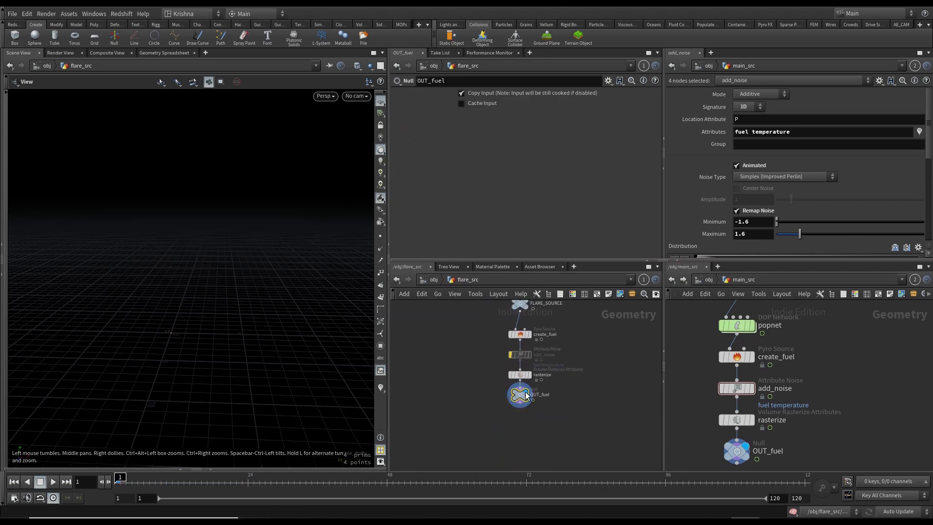
- Save the scene and rename the OUT_fuel null to OUT_FLARES
key(ctrl+s)
scroll(526, 392, up, 4)
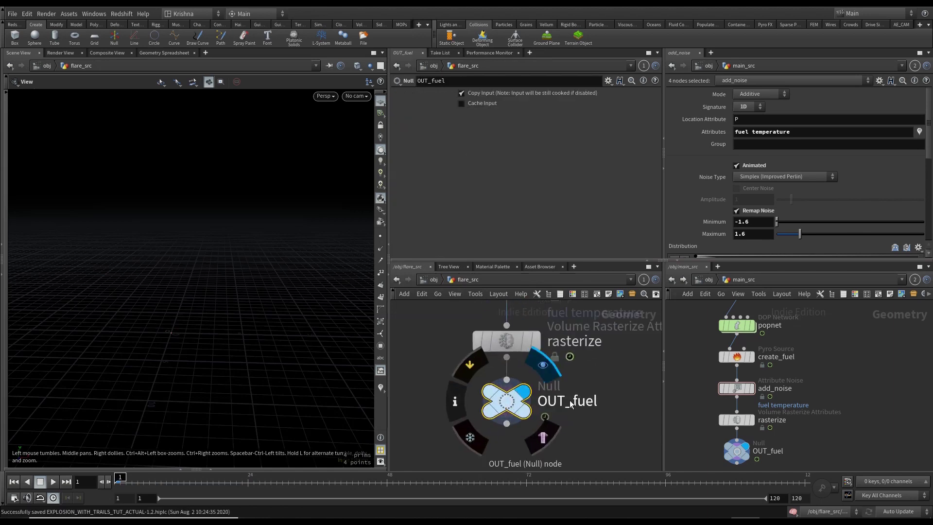
double_click(571, 402)
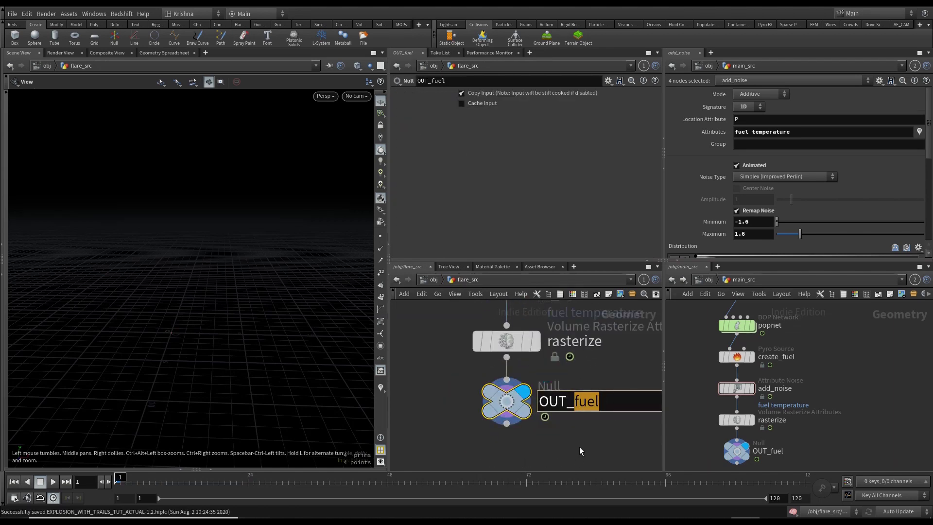
text(FLARES)
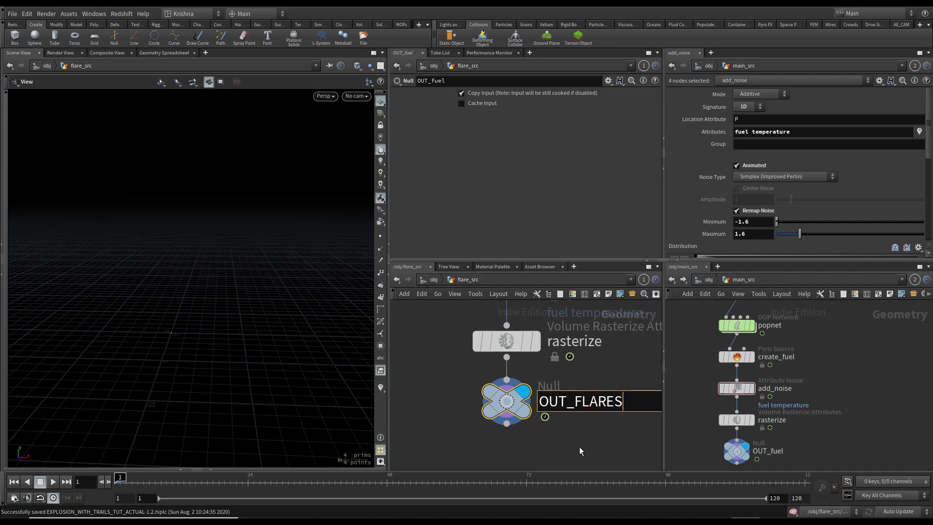
key(Return)
- Play the simulation to preview the flare volume
scroll(515, 410, down, 4)
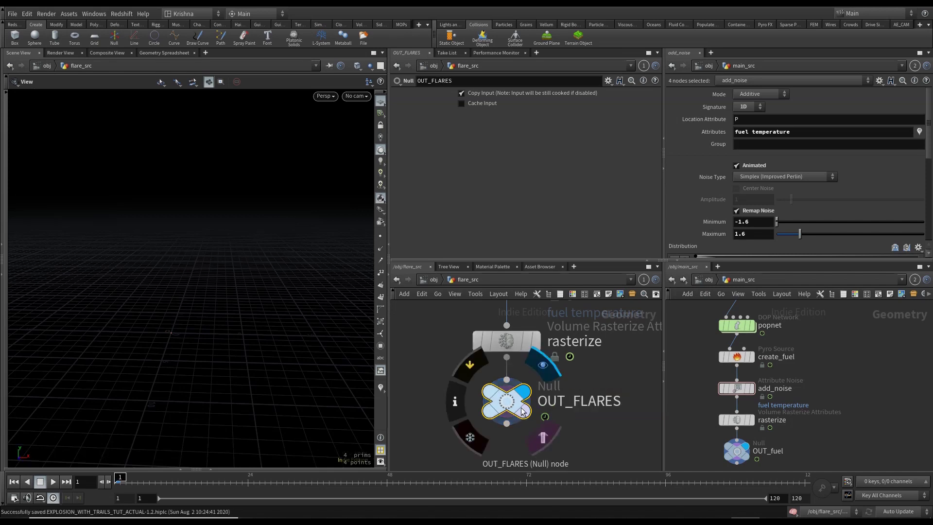
scroll(516, 415, down, 3)
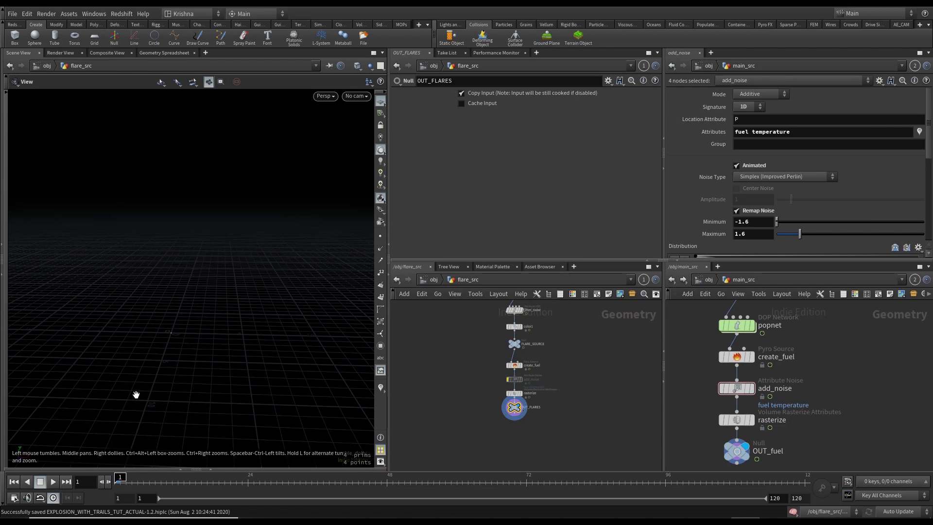
click(53, 481)
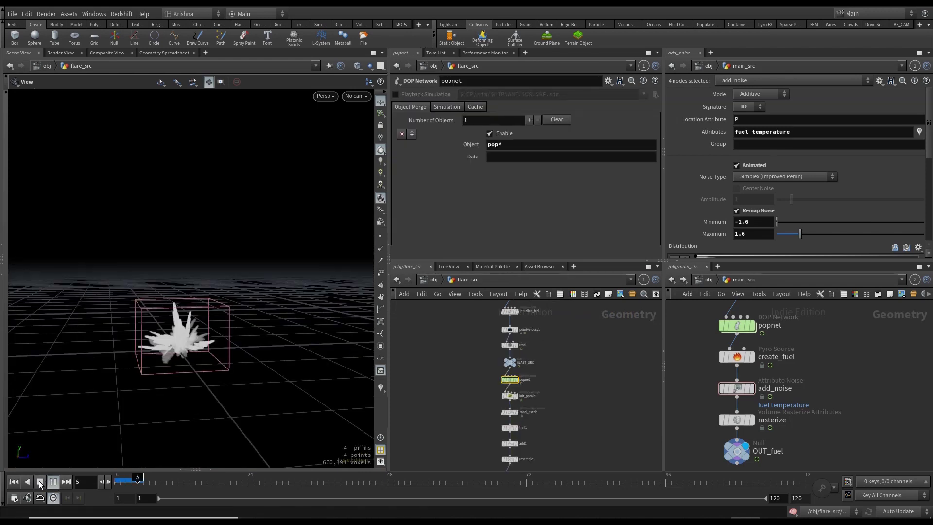
- Stop playback at frame 8 and switch the viewport to look through cam1
click(41, 483)
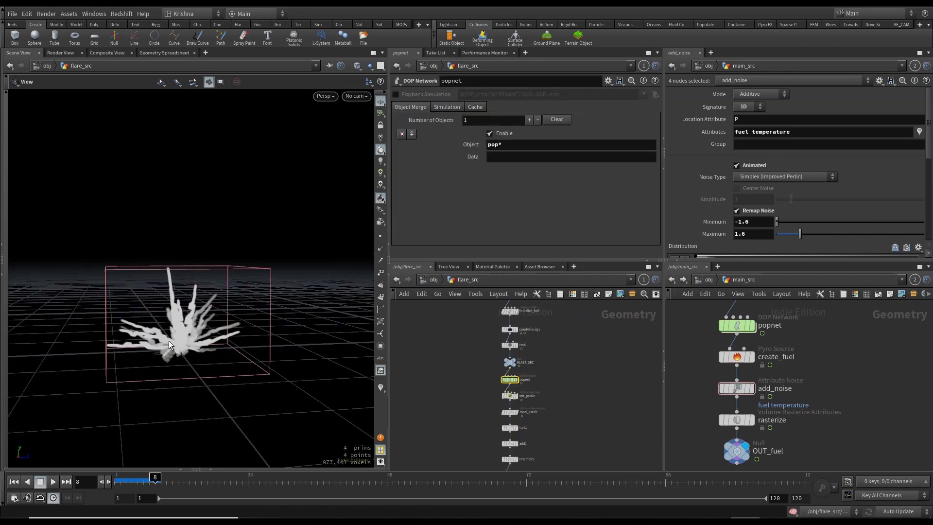
drag(176, 338, 244, 339)
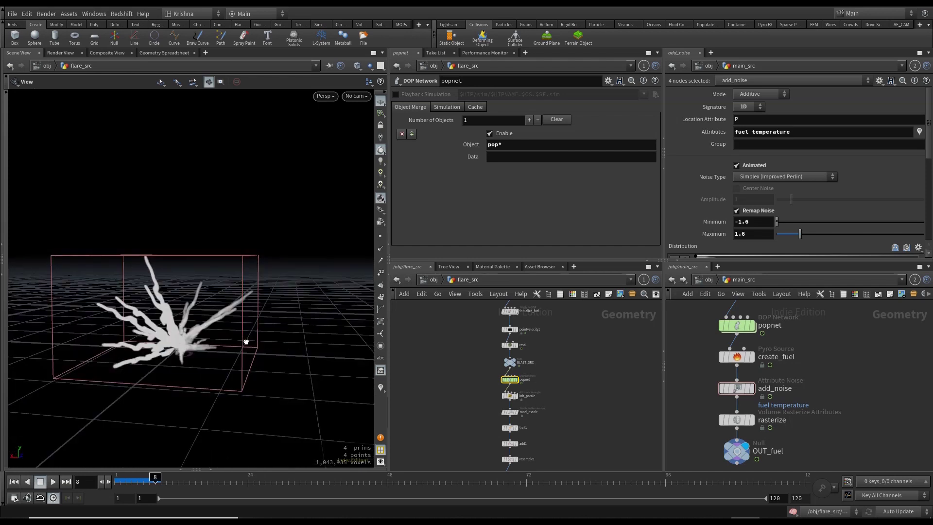
click(366, 100)
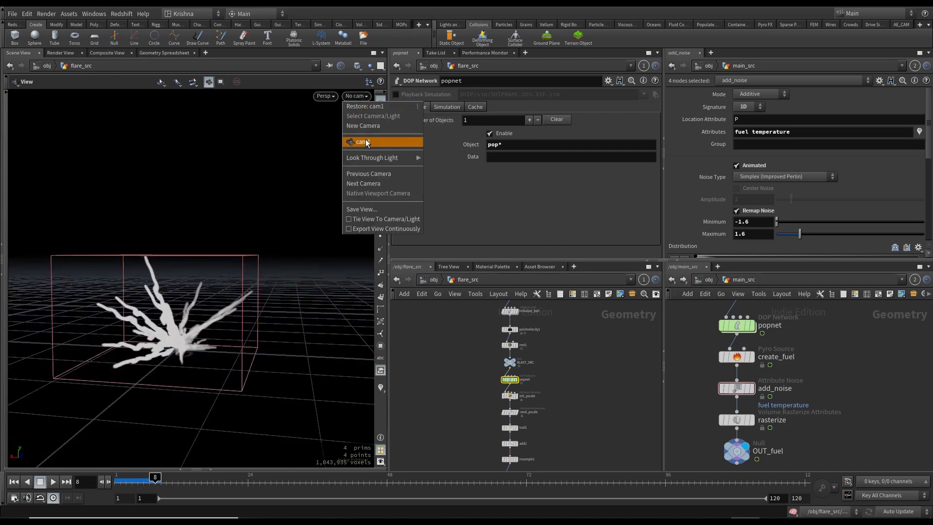
click(362, 142)
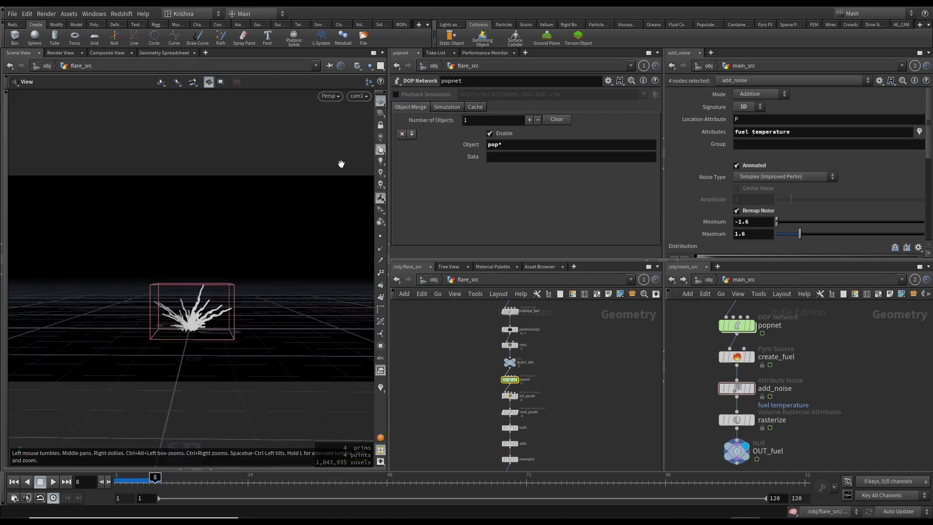
- Enter the pyro_sim DOP network and move the fuel Volume Source node up and left
click(433, 279)
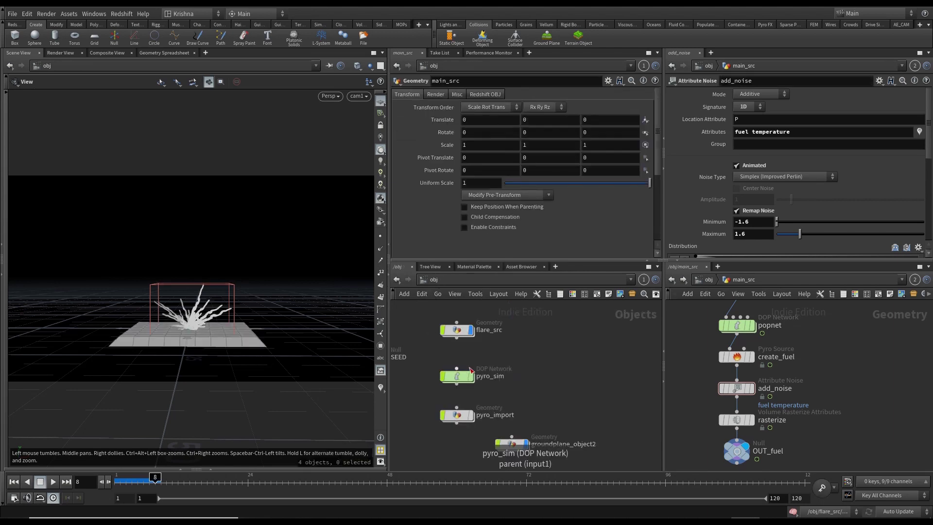
middle_drag(531, 406, 587, 406)
double_click(515, 373)
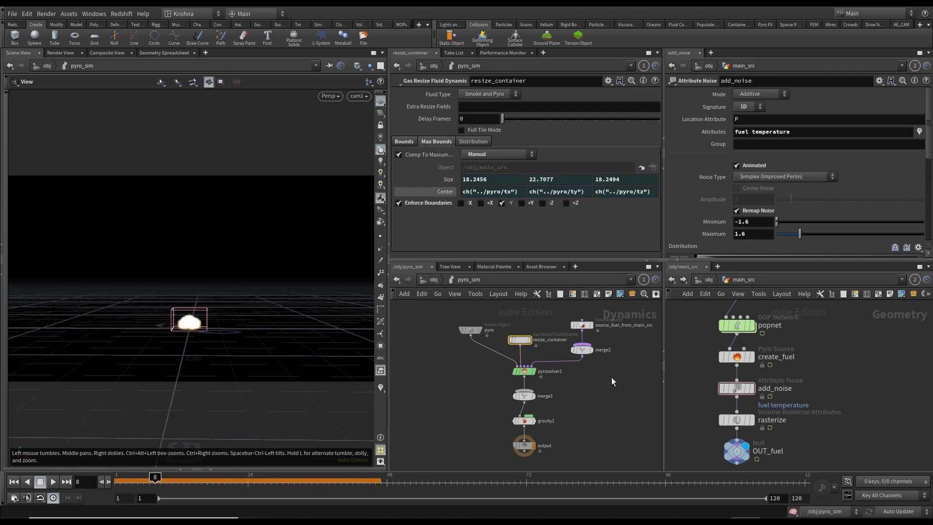
middle_drag(611, 378, 568, 407)
scroll(531, 346, up, 2)
drag(528, 346, 492, 333)
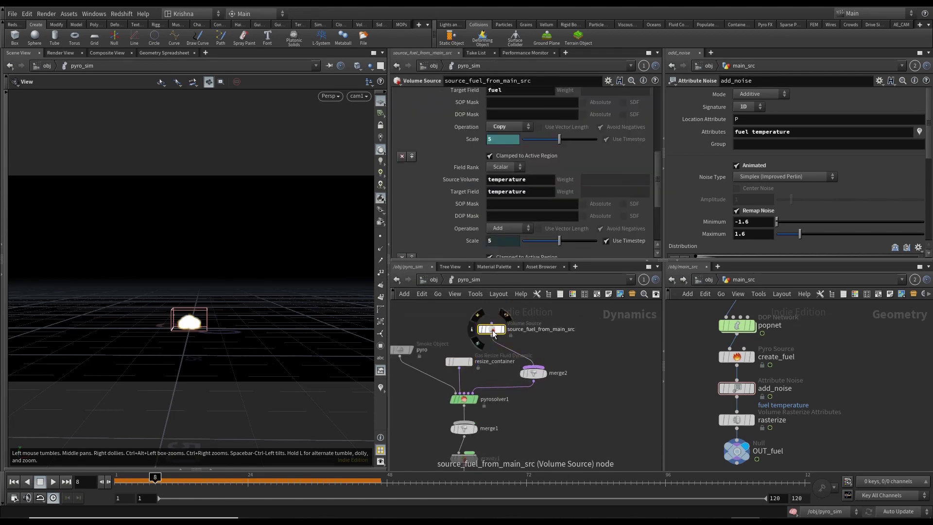
- Duplicate the fuel Volume Source and wire the copy into merge2
alt+drag(493, 333, 577, 332)
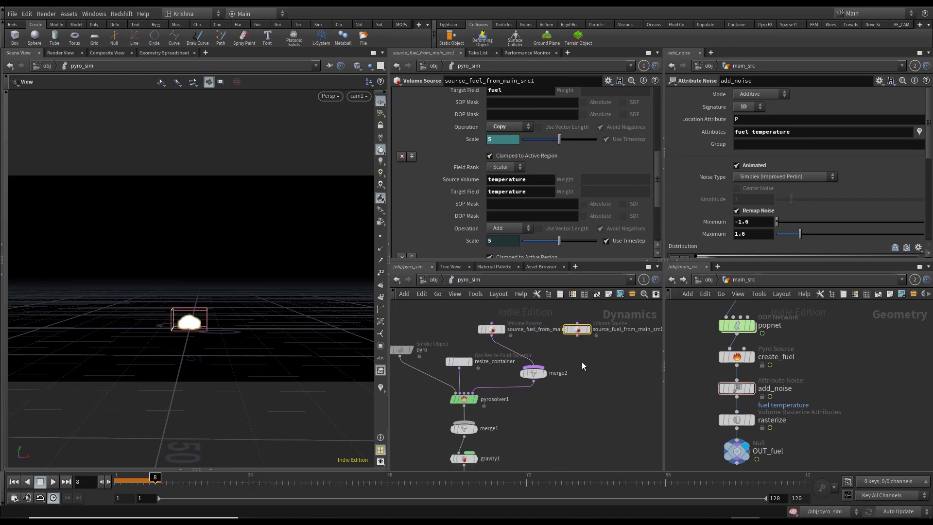
click(578, 335)
click(534, 368)
- Rename the original source main_src and the copy flare_src, then save
double_click(528, 330)
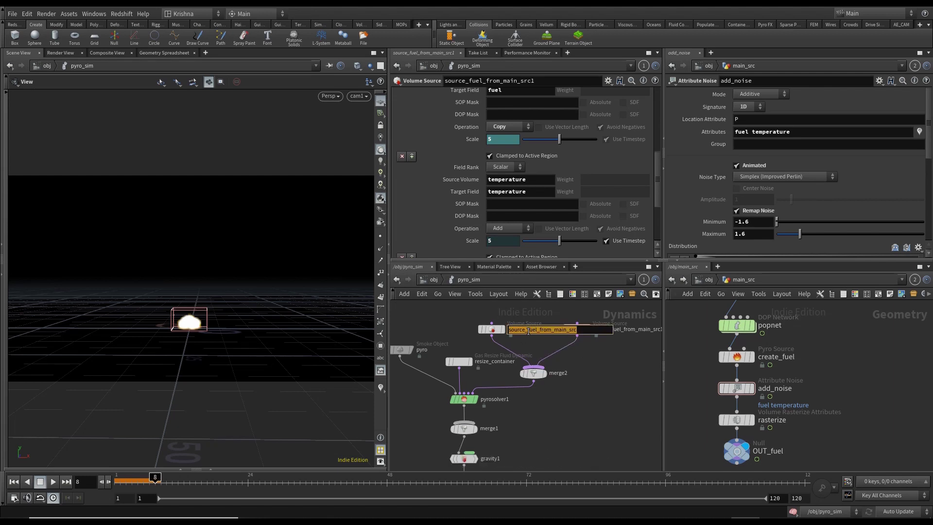
text(main_src)
key(Return)
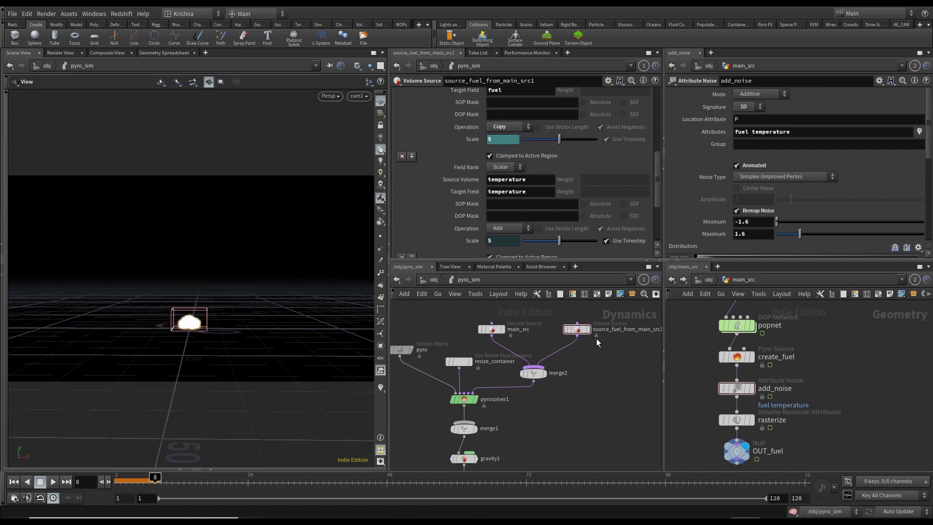
double_click(608, 330)
text(flare_src)
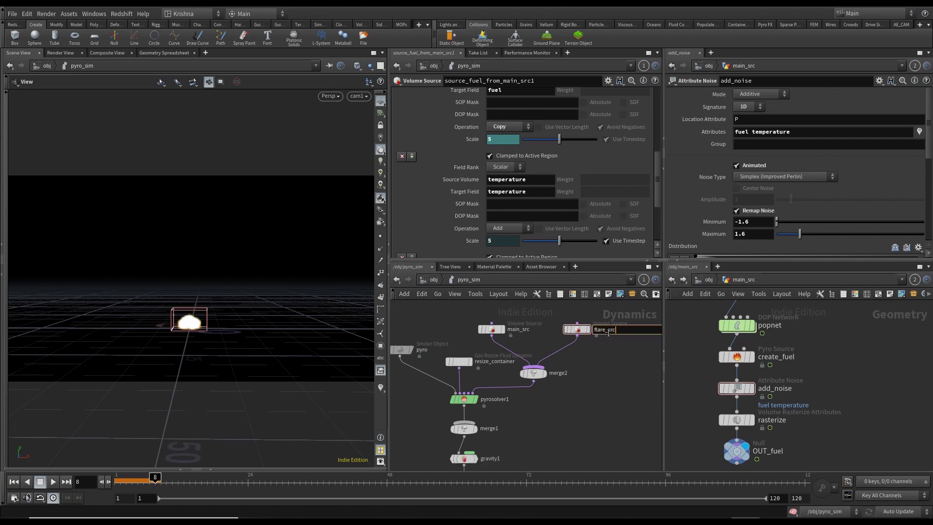
key(Return)
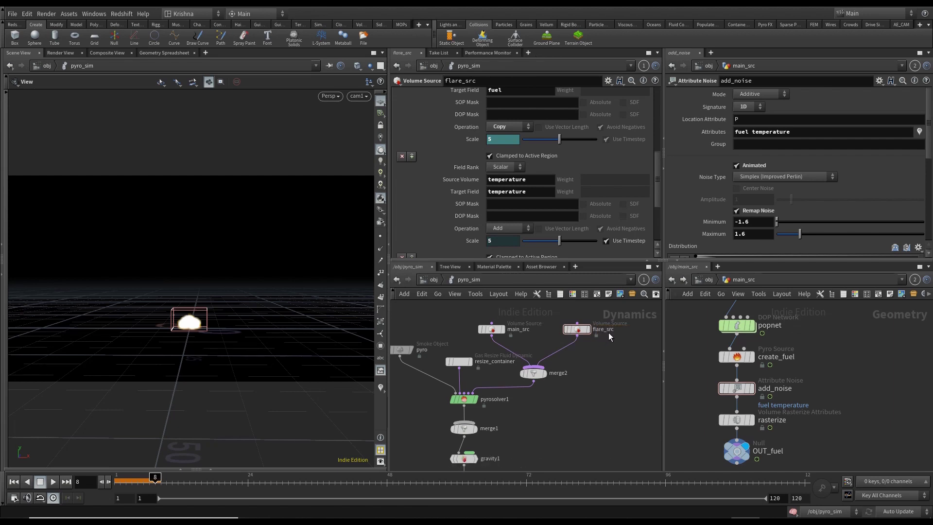
key(ctrl+s)
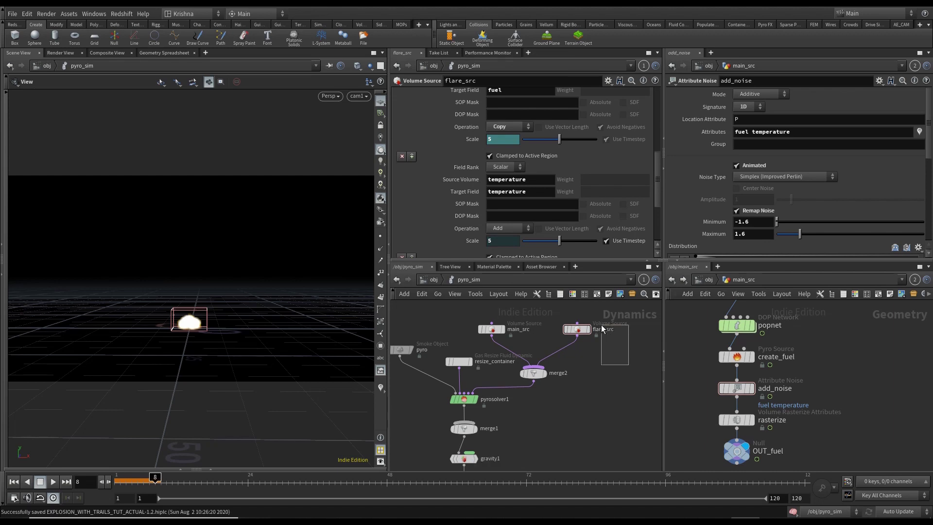
- Point flare_src's source geometry to the OUT_FLARES node
scroll(466, 151, up, 5)
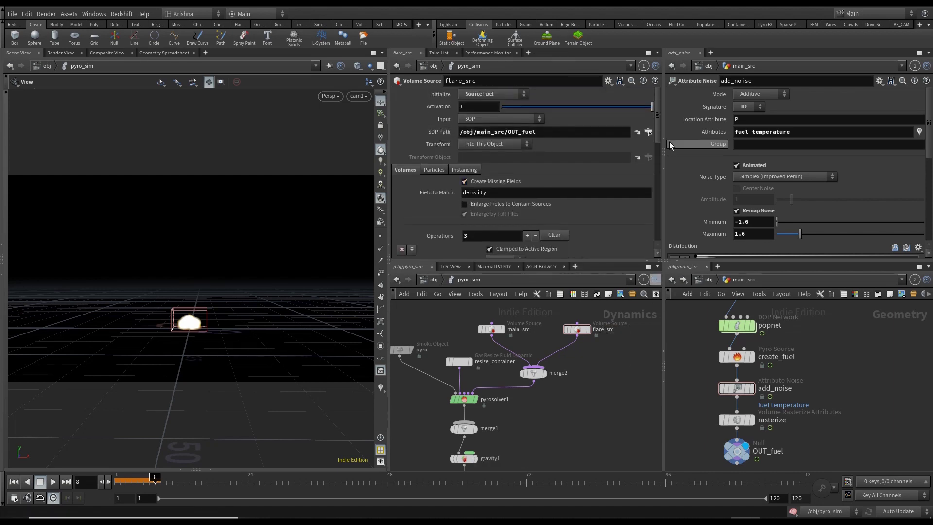
click(648, 132)
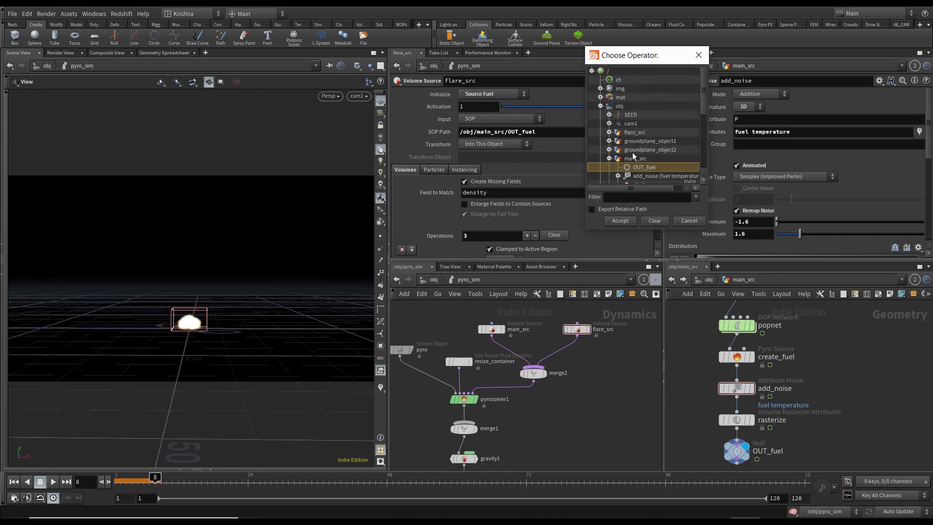
click(609, 132)
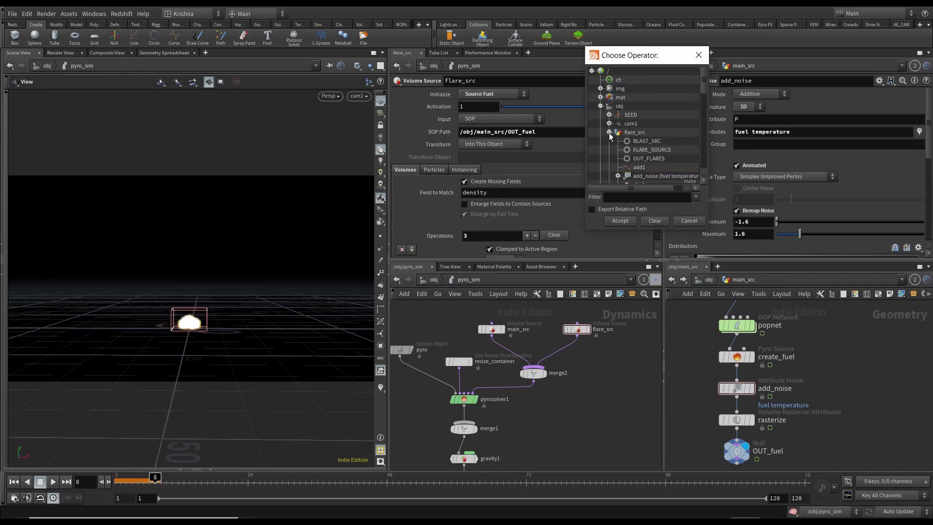
click(653, 161)
click(627, 221)
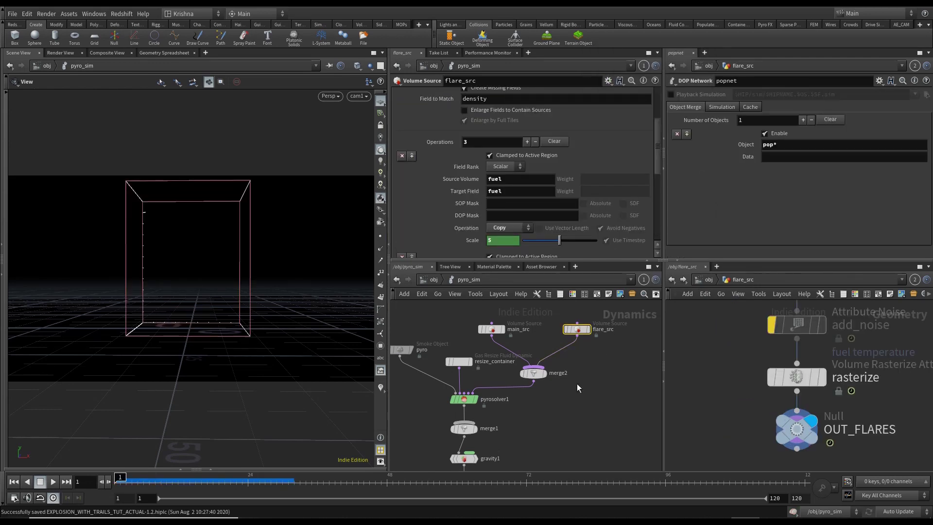
- In the Animation Editor, set the frame-1 Scale key to 10 and make all keys linear()
shift+click(467, 240)
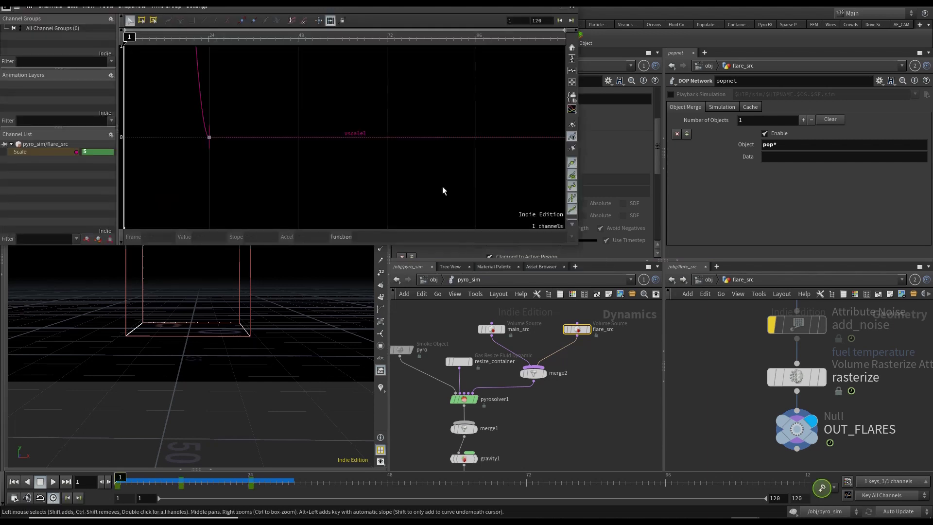
key(h)
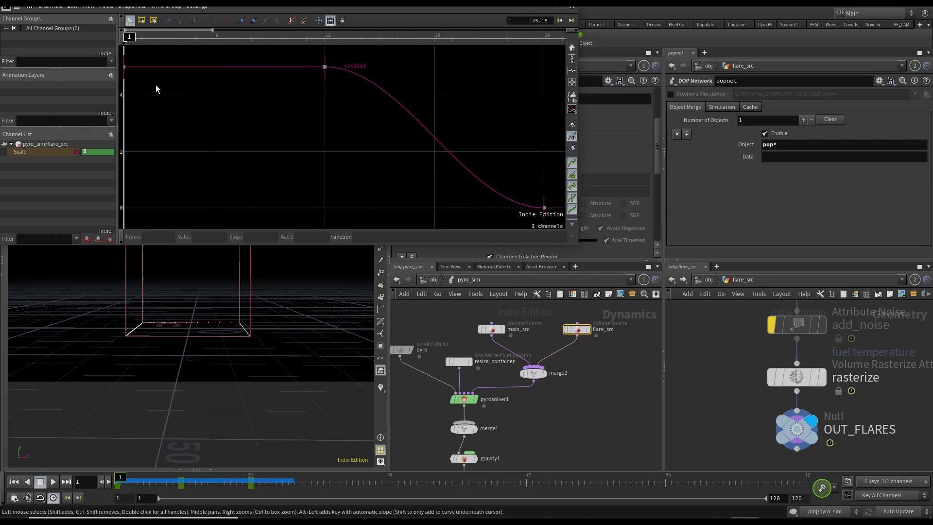
drag(154, 77, 125, 59)
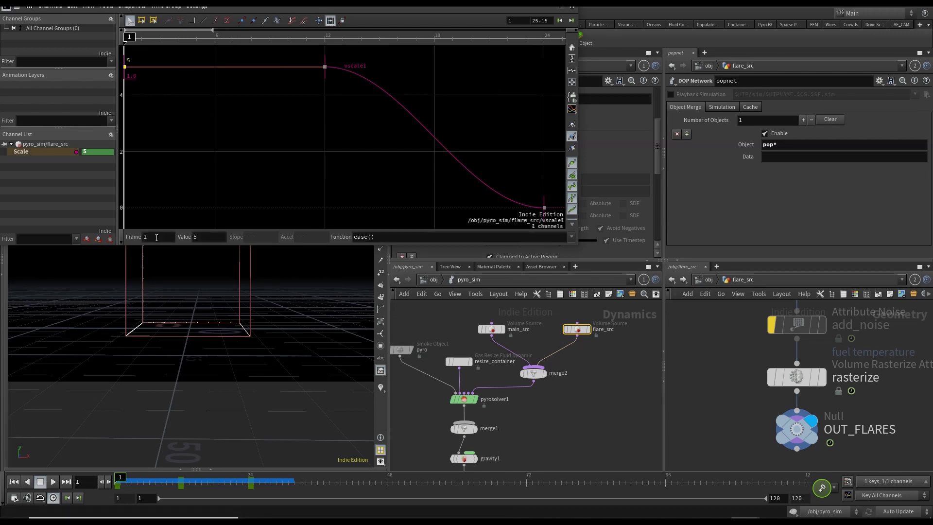
click(201, 235)
text(10)
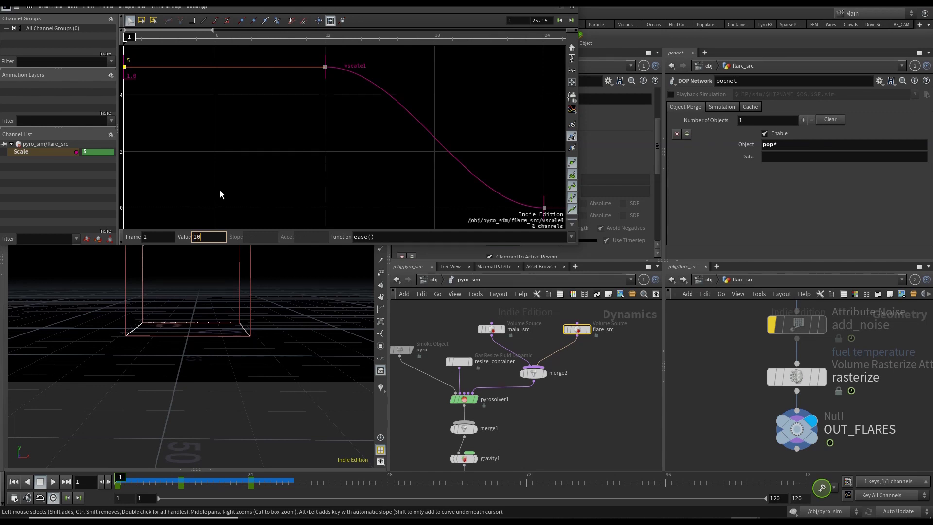
key(Return)
key(h)
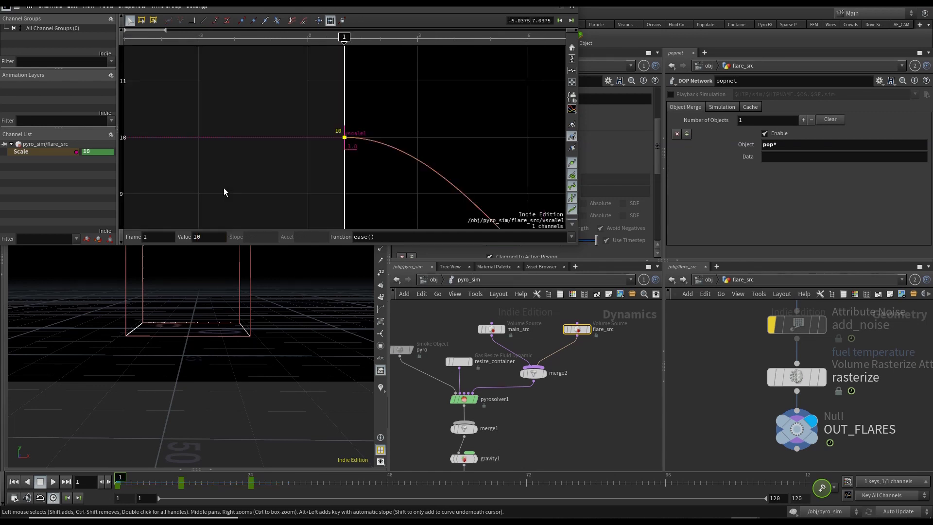
key(ctrl+a)
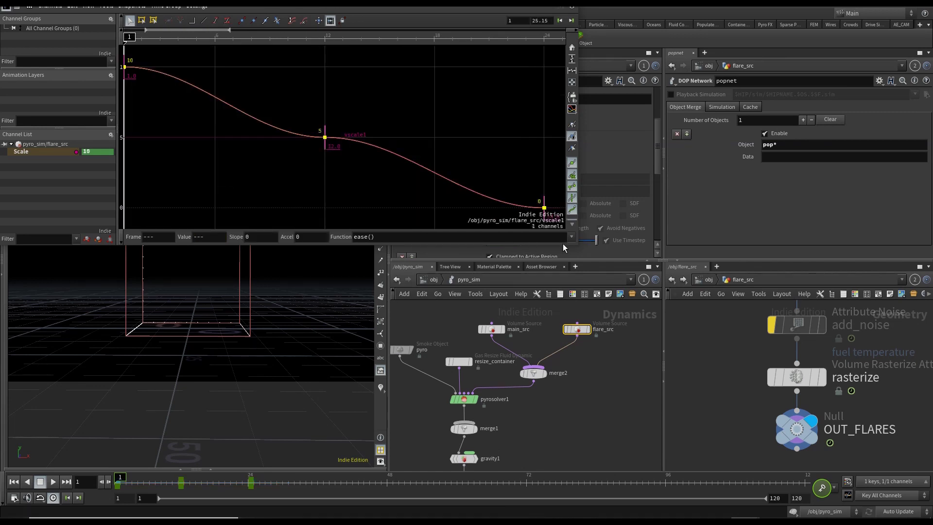
click(571, 236)
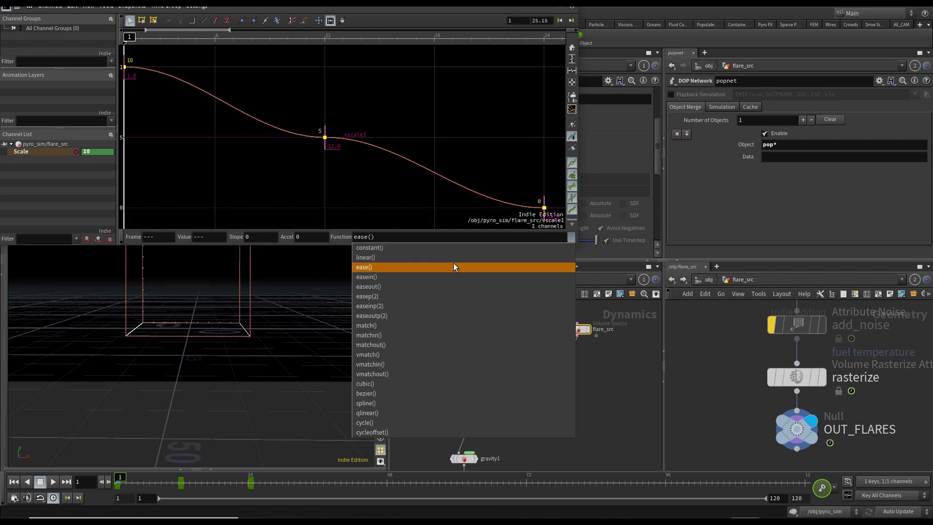
click(454, 259)
- Move the middle Scale key from frame 12 to frame 4 with value 10
drag(375, 183, 319, 129)
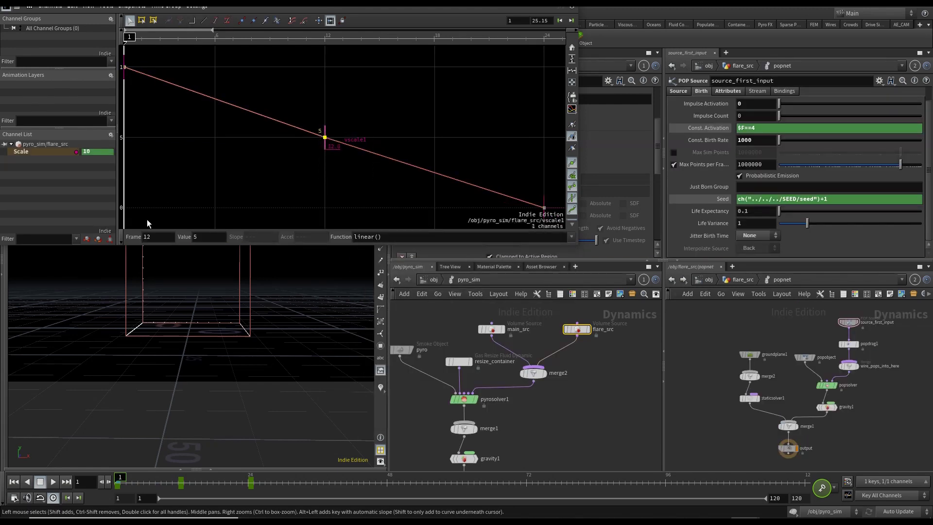
click(164, 237)
text(4)
key(Return)
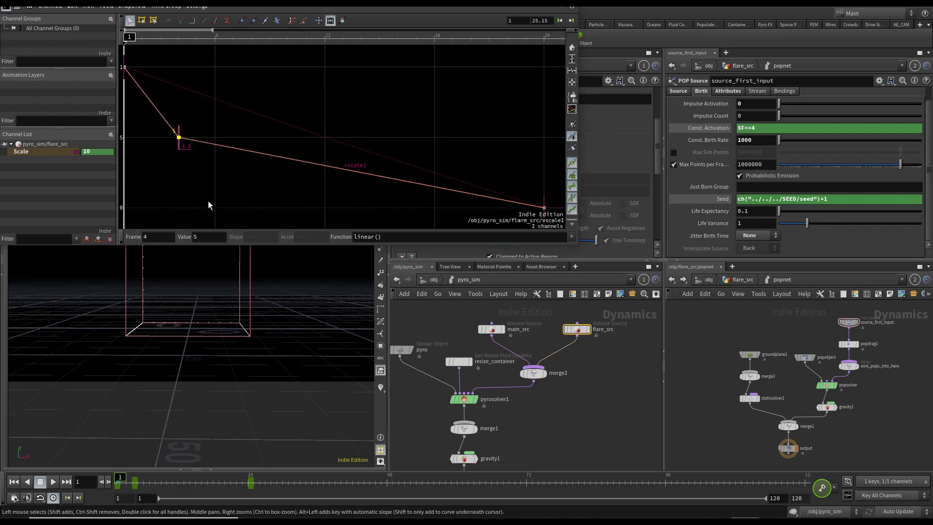
click(215, 237)
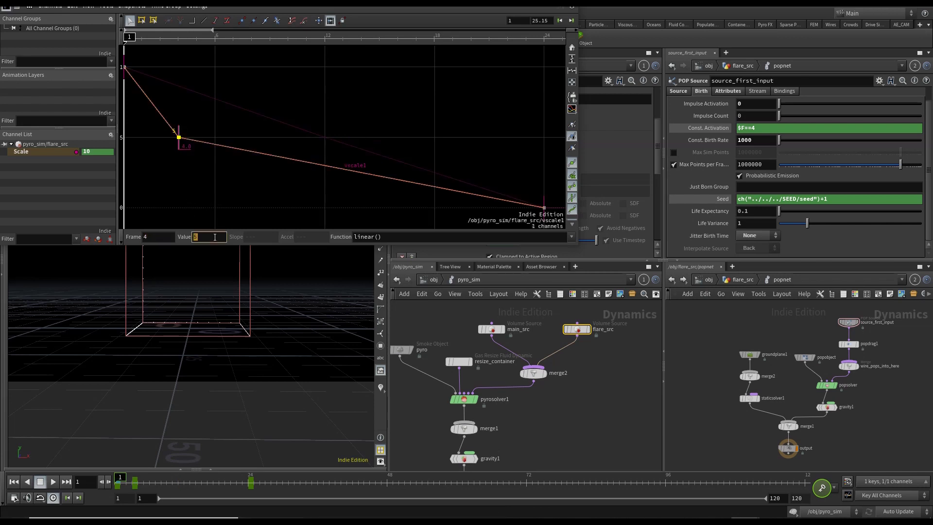
key(Return)
click(297, 293)
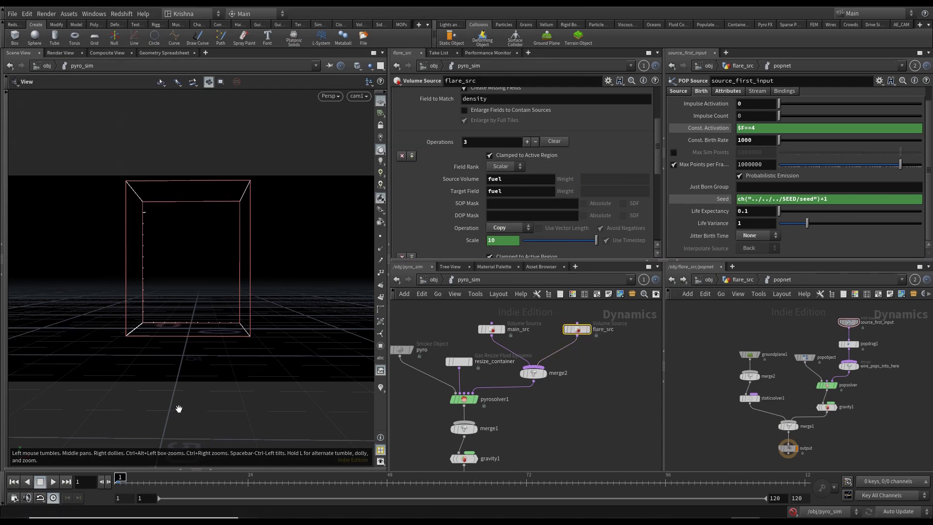
- Keyframe flare_src's Scale at 4 on frame 5
key(Right)
key(Right)
key(Right)
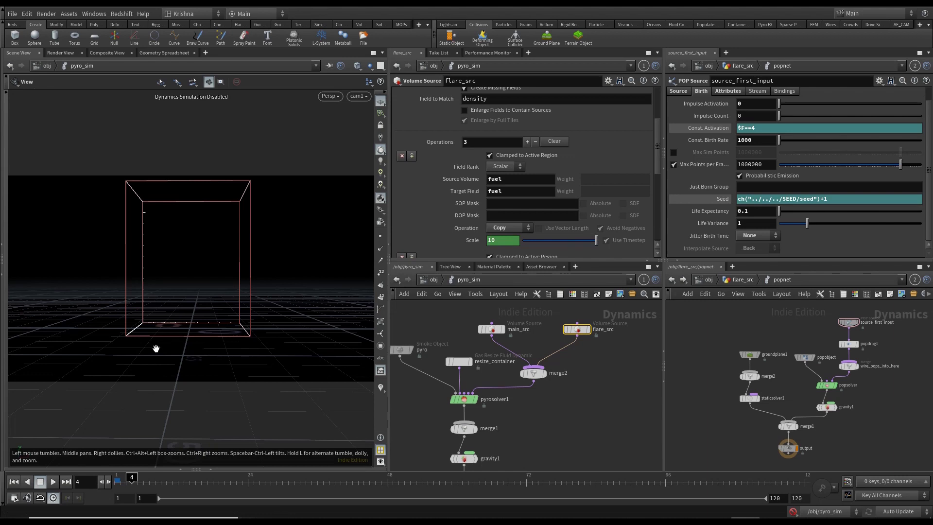
key(Right)
click(505, 240)
text(4)
key(Return)
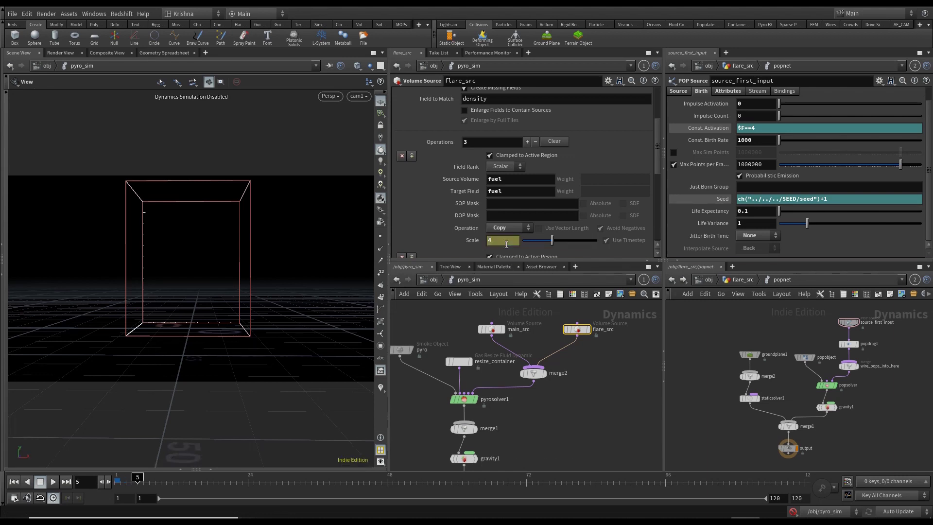
alt+click(506, 244)
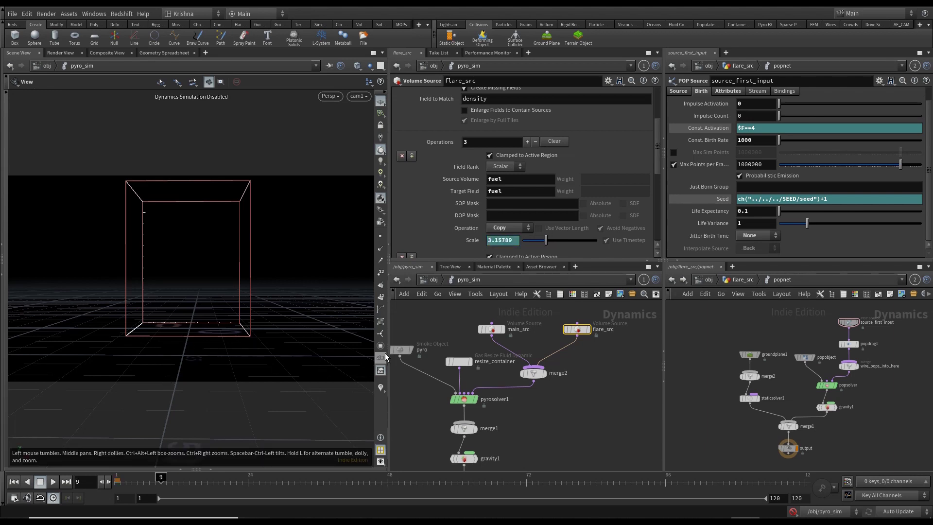
- Key Scale at 4 on frame 9 and 0 on frame 10
double_click(494, 241)
text(4)
key(Return)
key(Right)
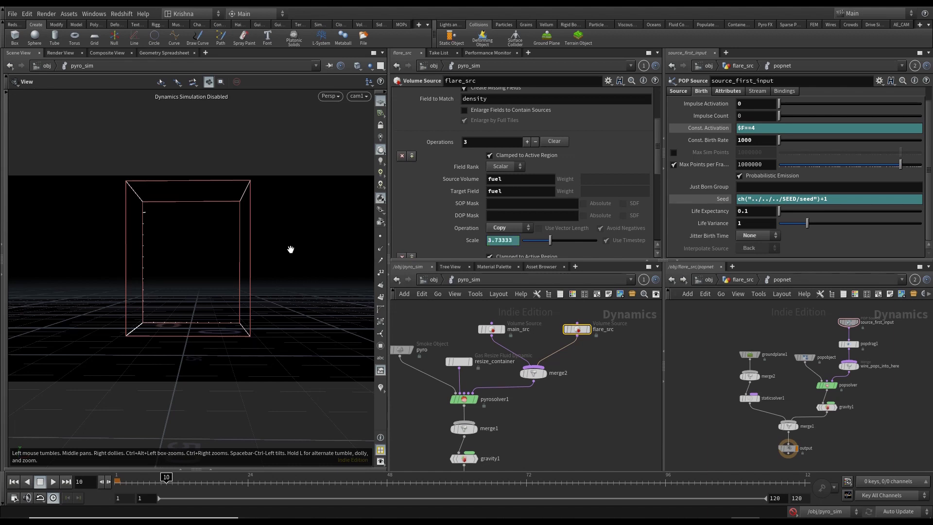
click(503, 242)
text(0)
key(Return)
- Return to frame 1 and save the scene
click(13, 481)
key(ctrl+s)
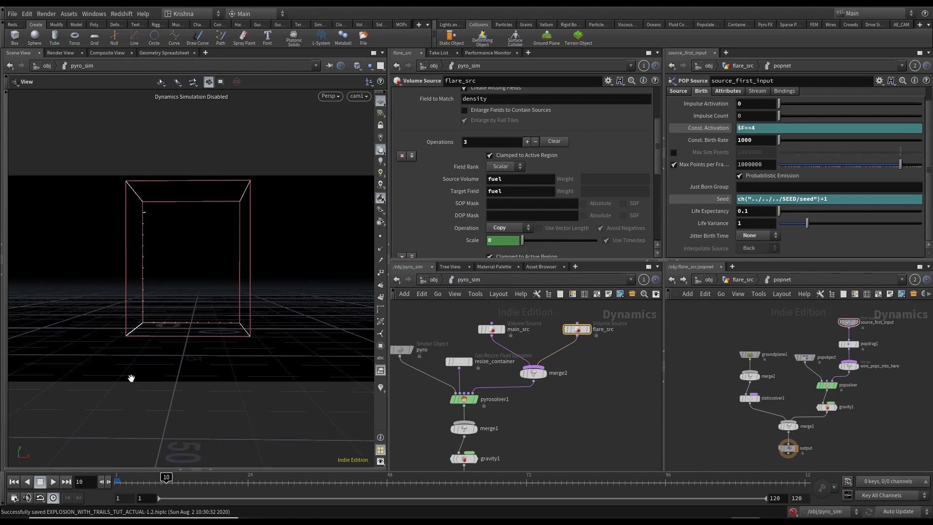
key(ctrl+Left)
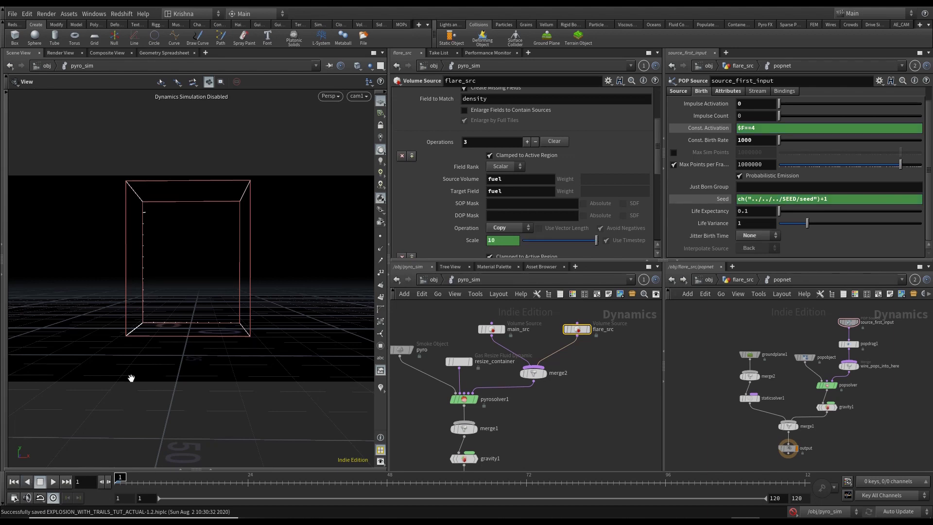
- Review the full Scale curve in the Animation Editor and save the scene
shift+click(471, 240)
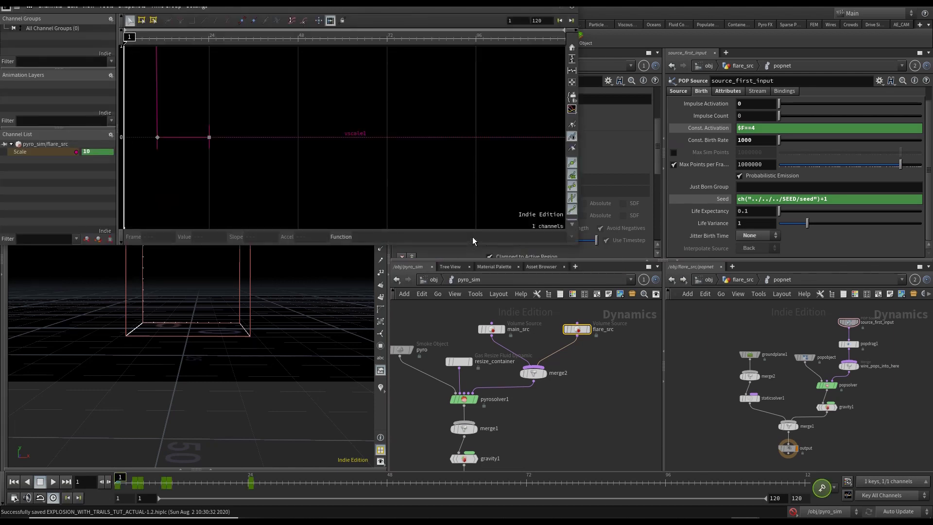
key(h)
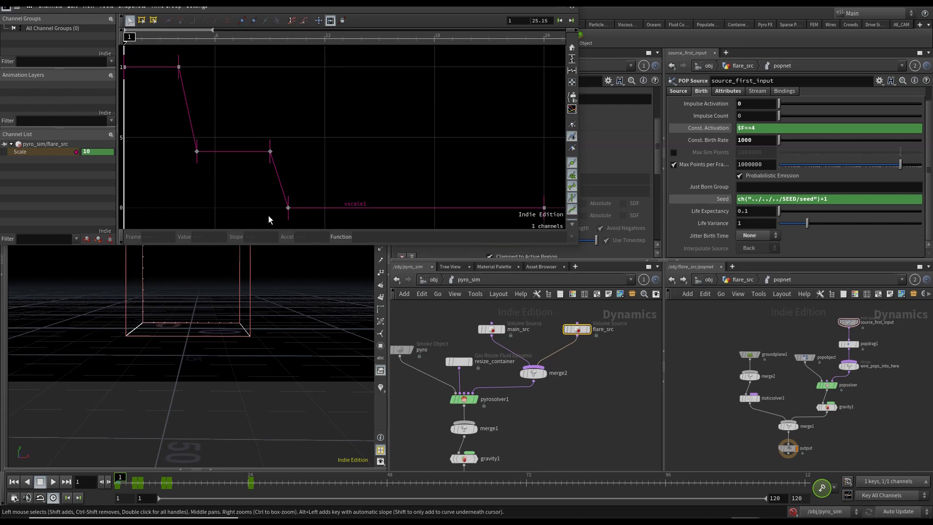
key(ctrl+s)
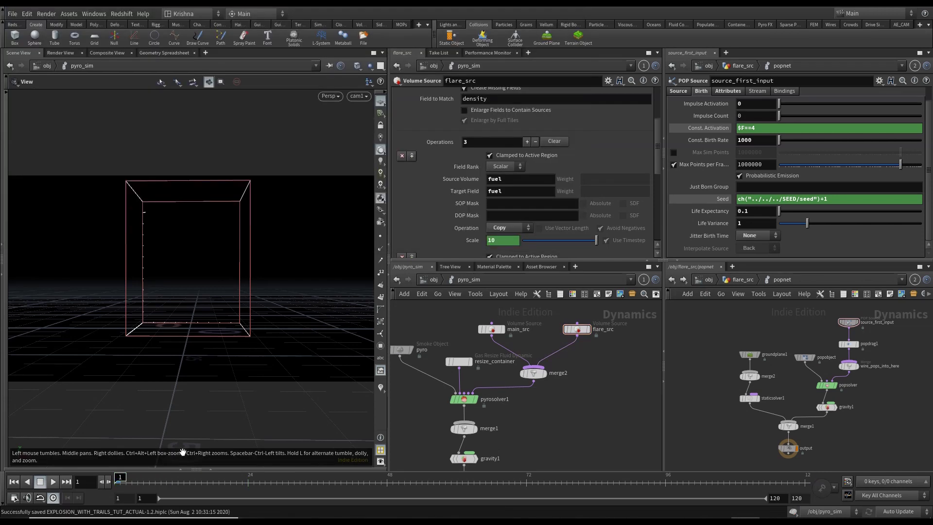
- Play the explosion simulation, stop and rewind it, then go up to /obj
click(54, 482)
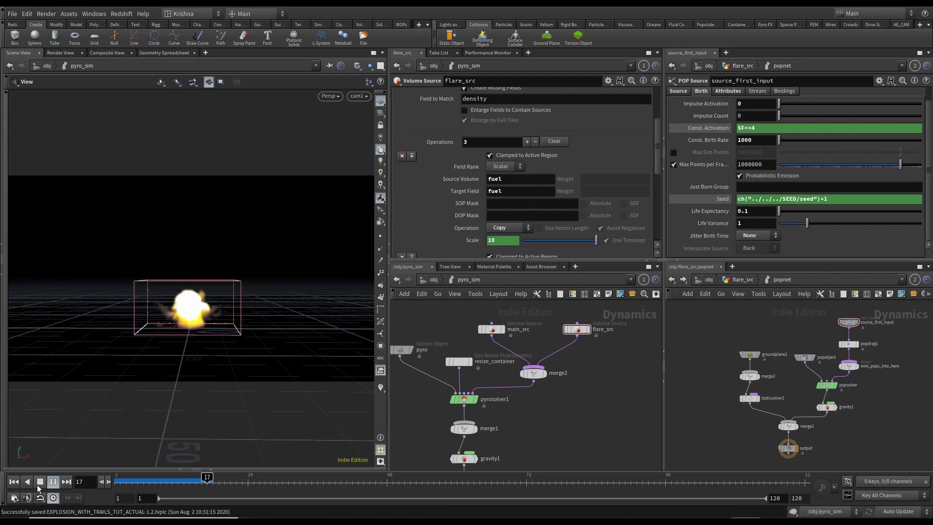
click(40, 481)
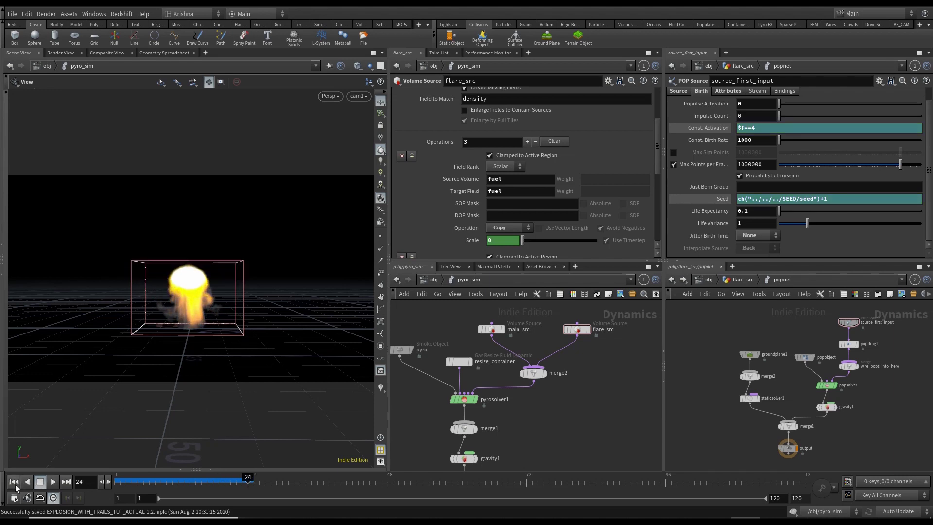
click(13, 481)
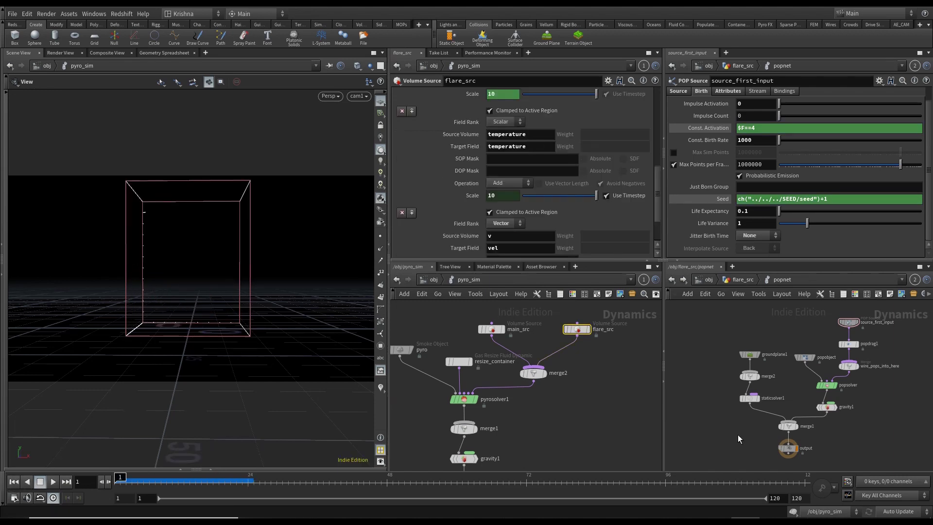
click(433, 281)
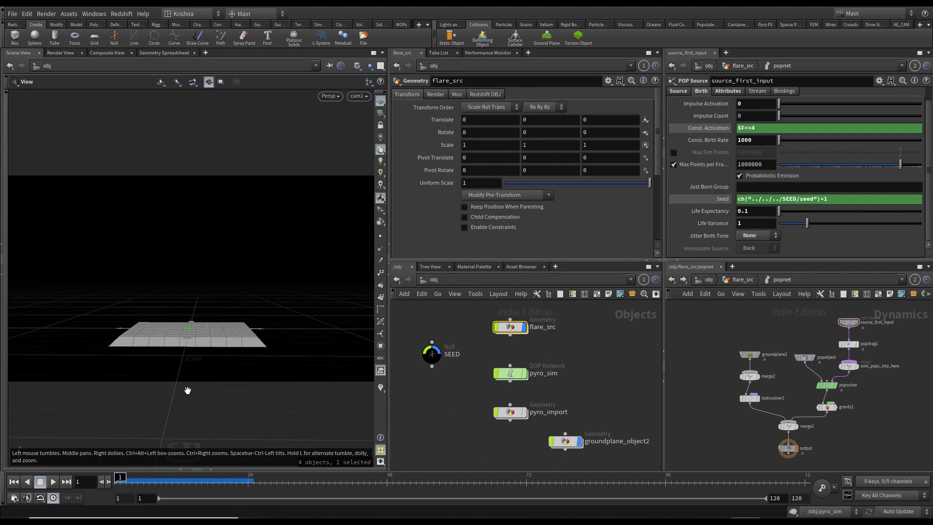
- Scrub the timeline to check particle emission, rewind, and open the flare_src geometry network
drag(121, 478, 200, 479)
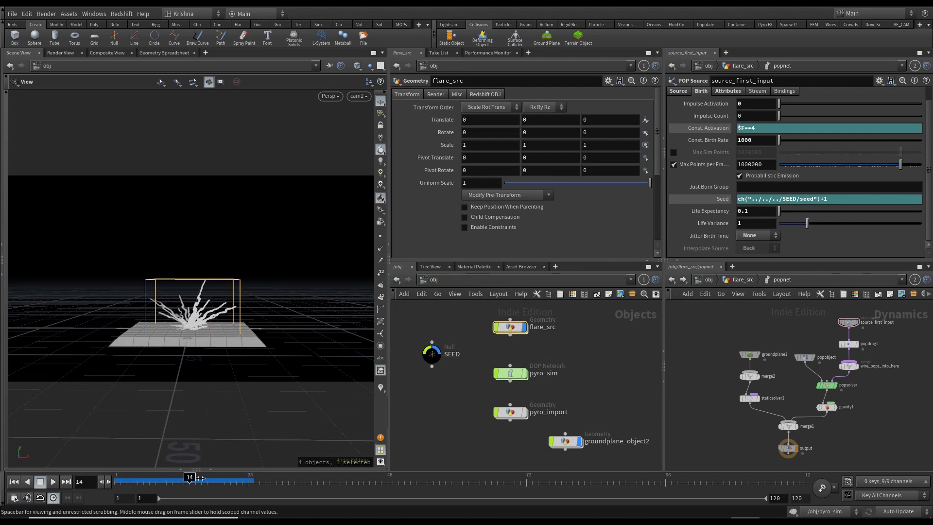
drag(209, 479, 120, 478)
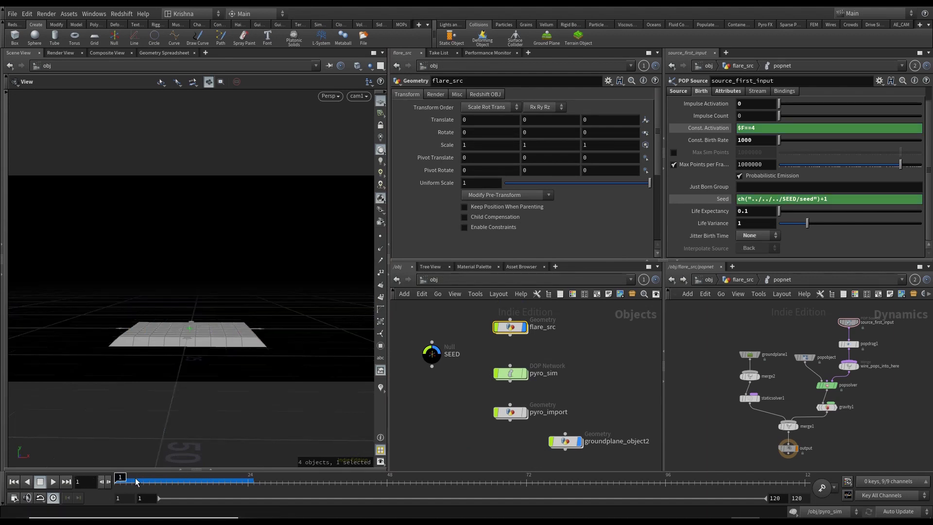
double_click(507, 333)
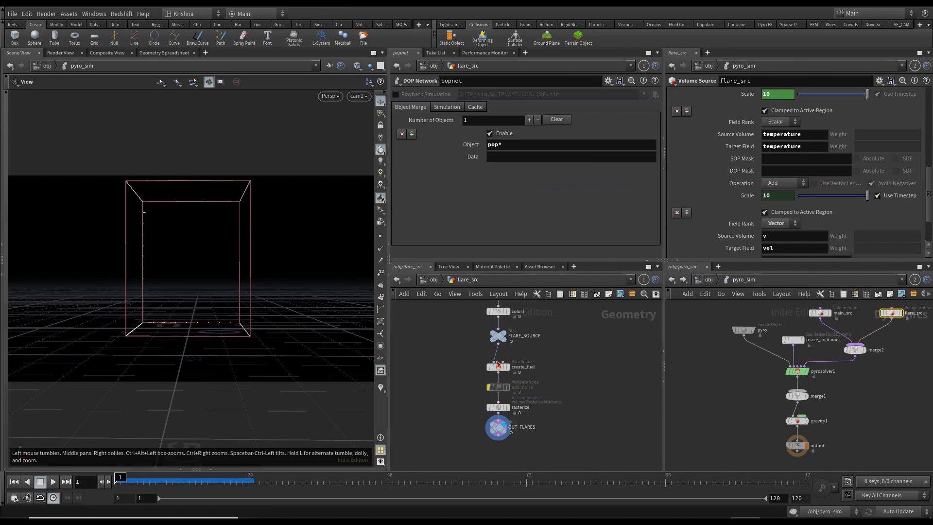
click(889, 316)
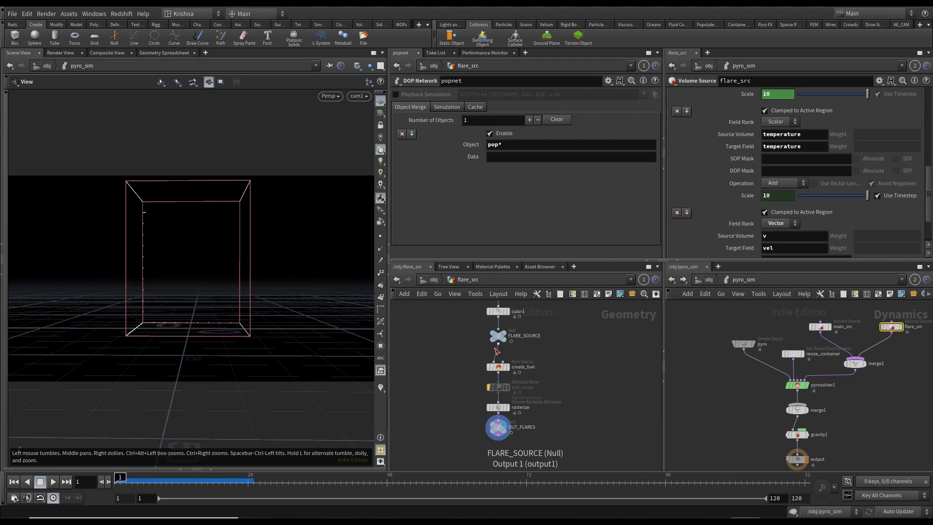
key(Tab)
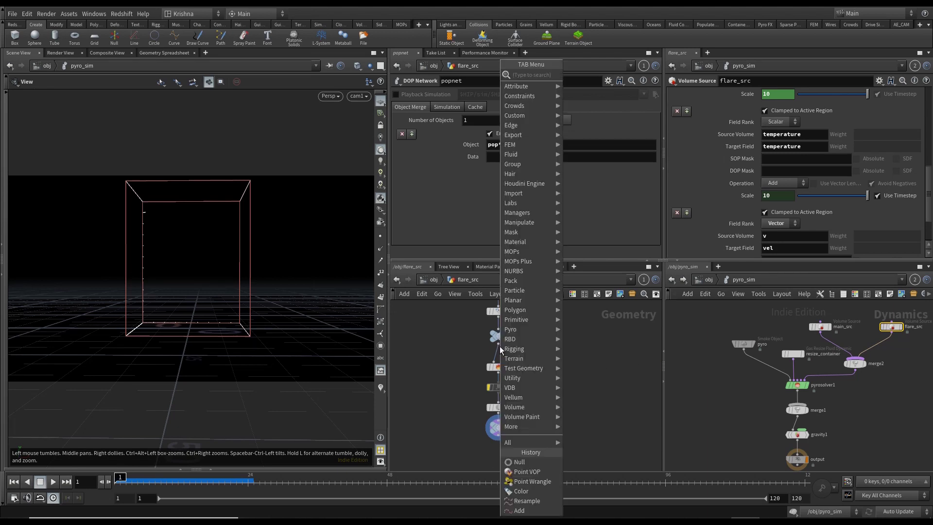
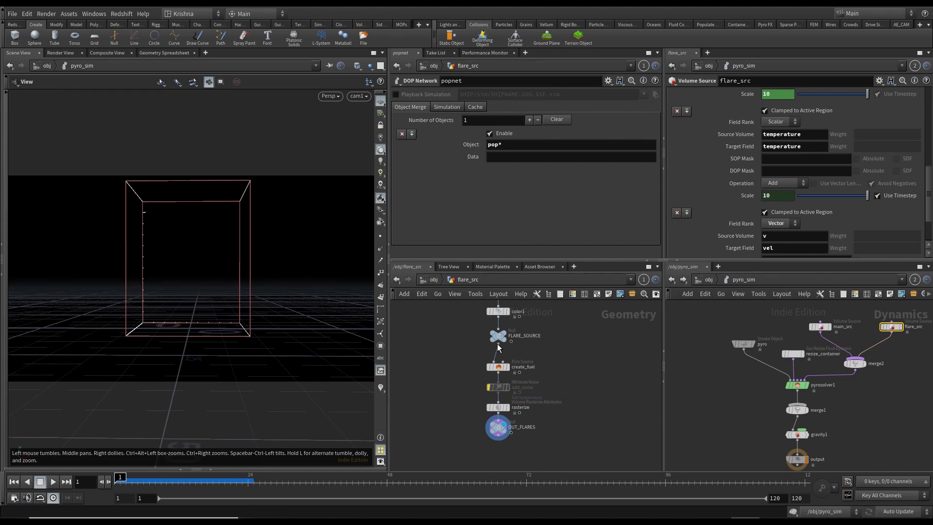
- Insert a Switch on the FLARE_SOURCE wire and wire an empty Null in as its second input
key(Tab)
text(swi)
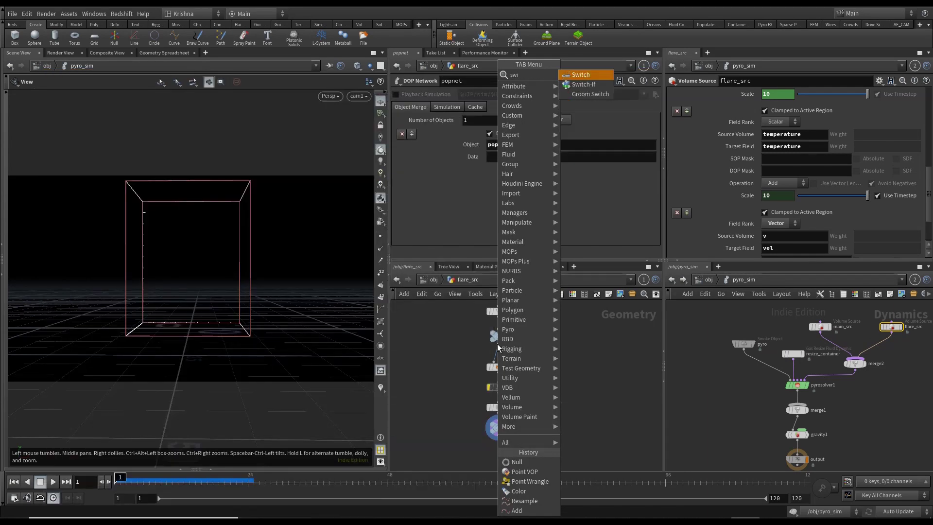
key(Return)
click(498, 362)
key(Tab)
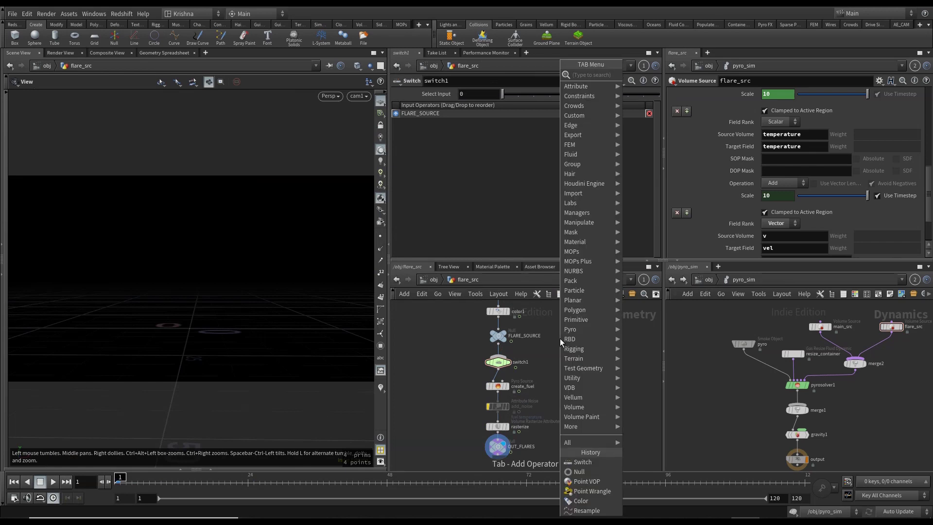
text(null)
key(Return)
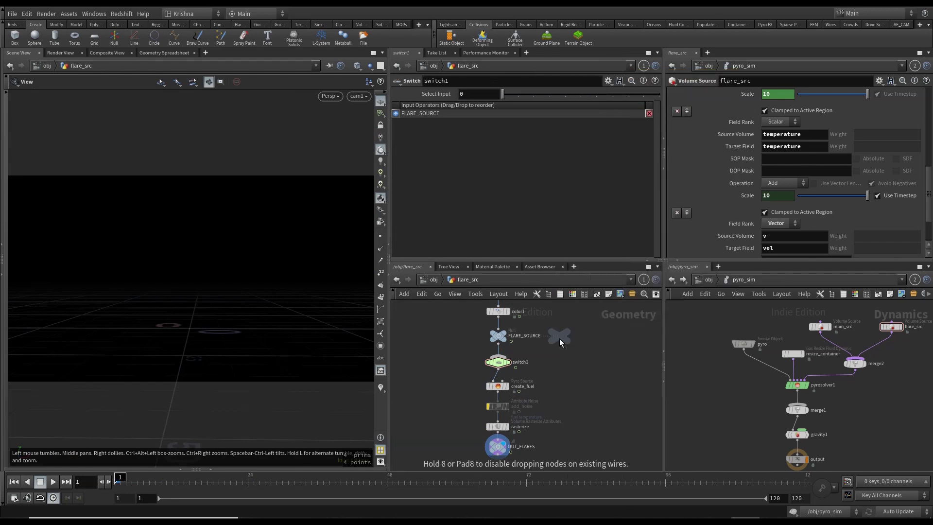
click(559, 338)
click(560, 344)
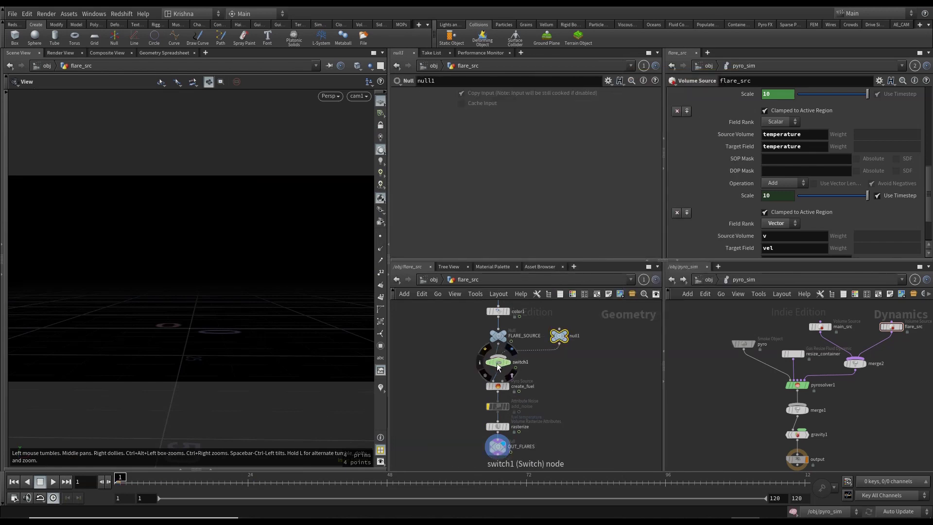
click(499, 362)
- Set the switch's Select Input to $F>10, save, and play back to check the flare
click(468, 94)
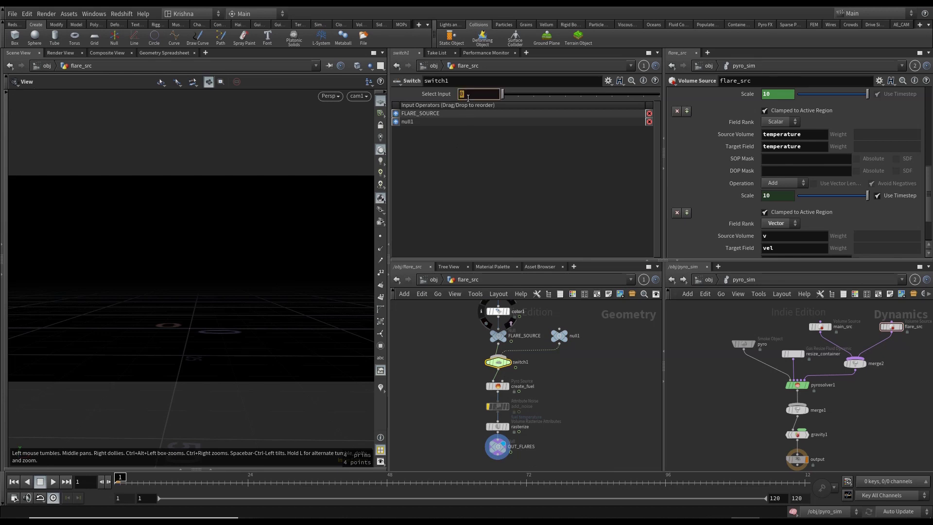
text($F>10)
key(Return)
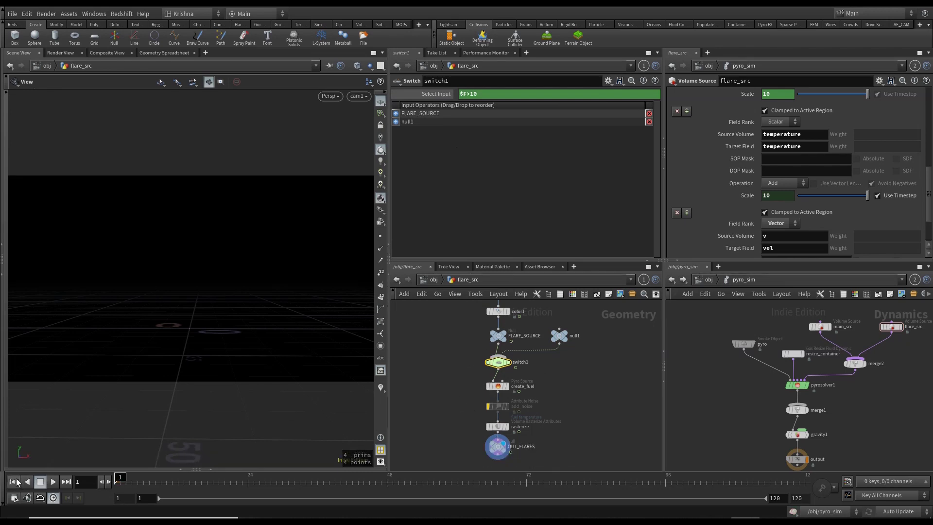
key(ctrl+s)
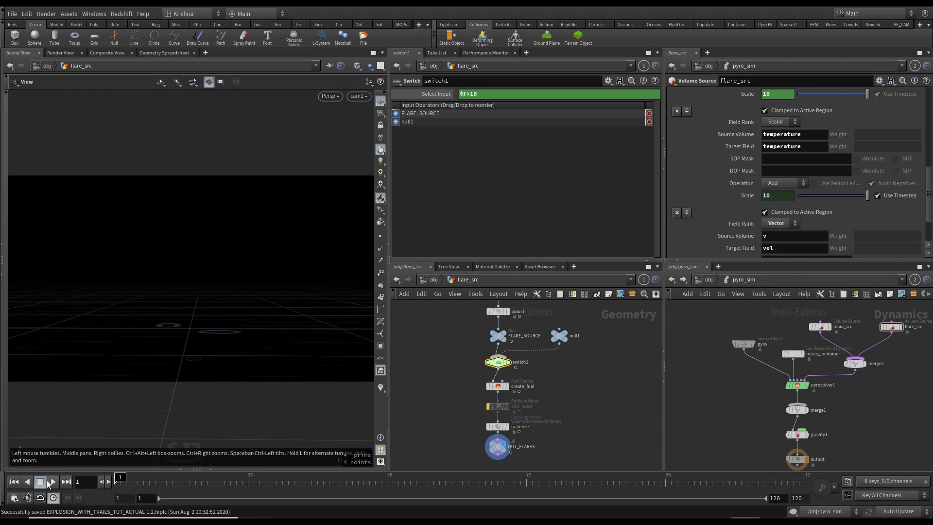
click(49, 482)
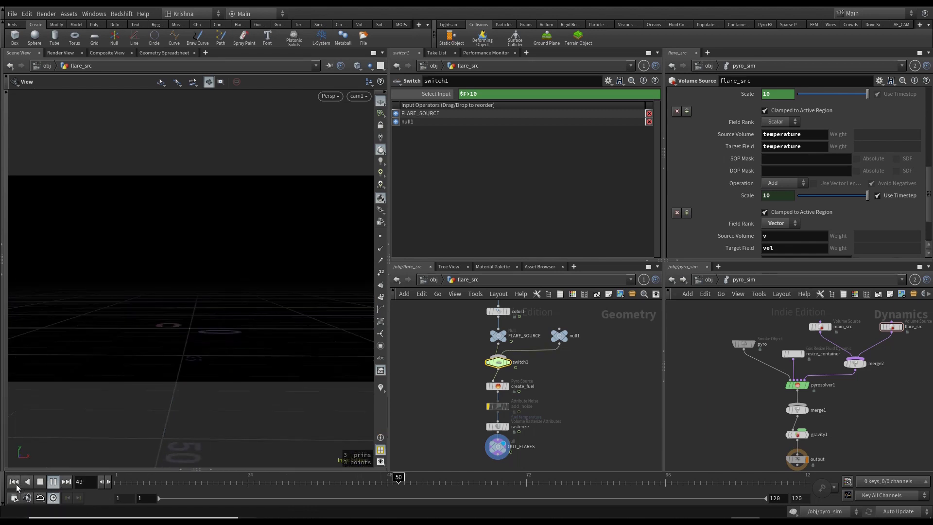
key(ctrl+Up)
key(ctrl+s)
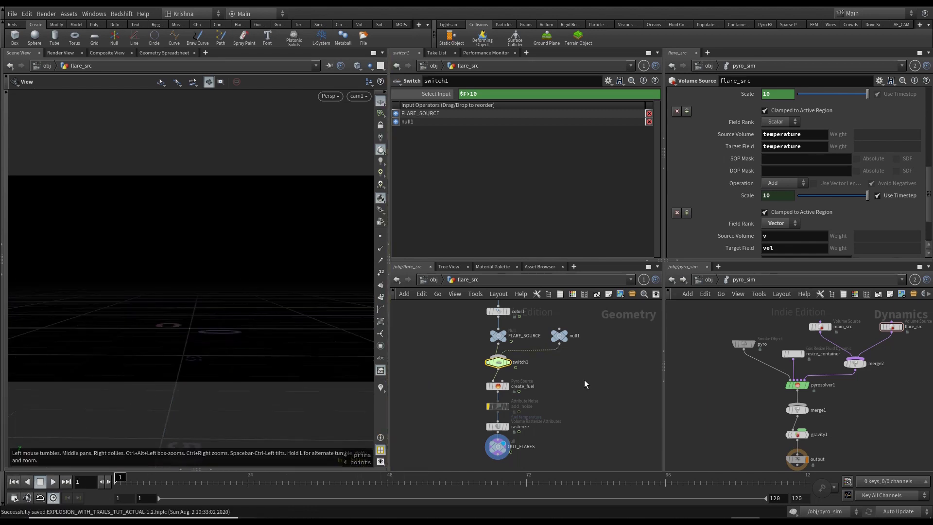
- Play the current simulation to review it, then rewind to frame 1
click(752, 342)
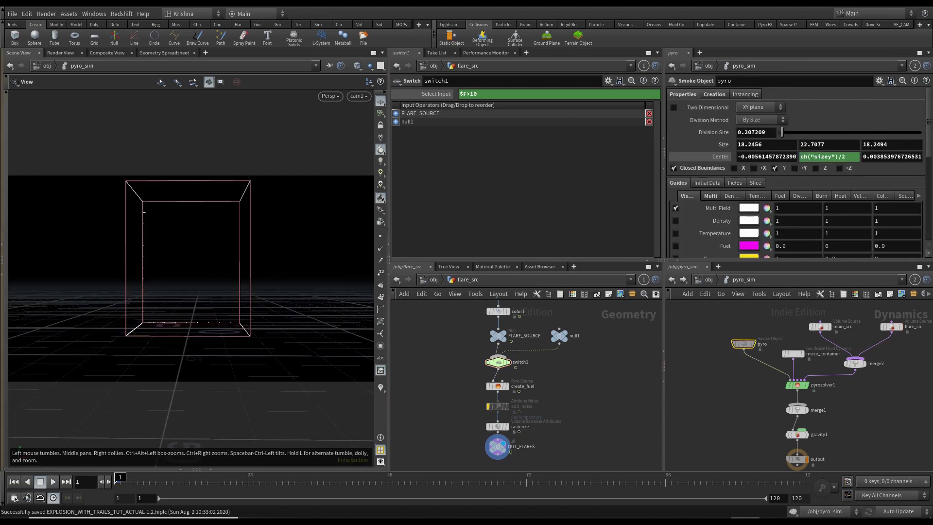
click(53, 482)
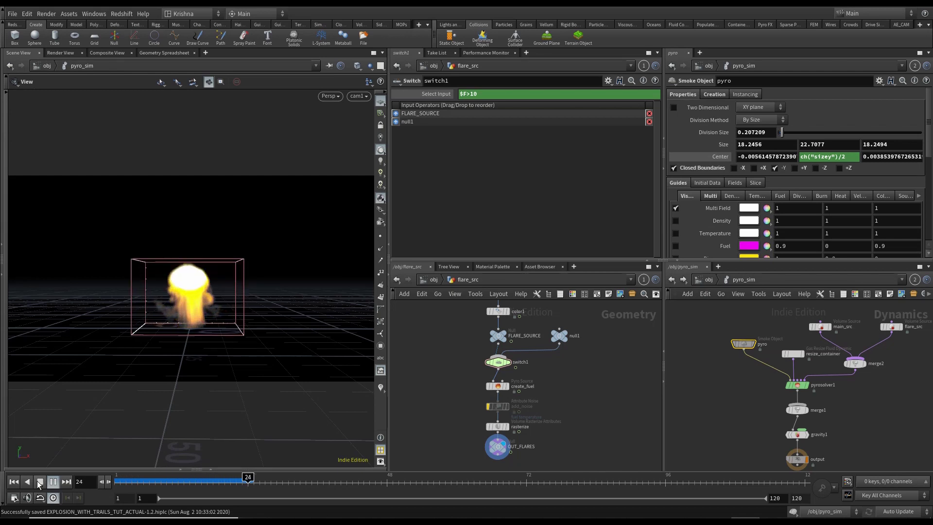
click(40, 482)
click(14, 482)
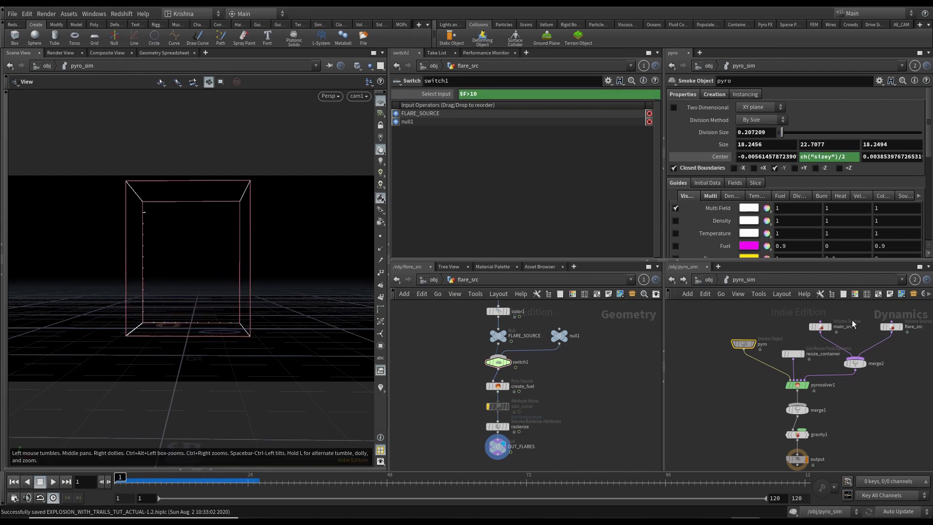
- Set resize_container's Padding to 1.5 and its Upper Padding Scale to 2, 2, 2
click(793, 354)
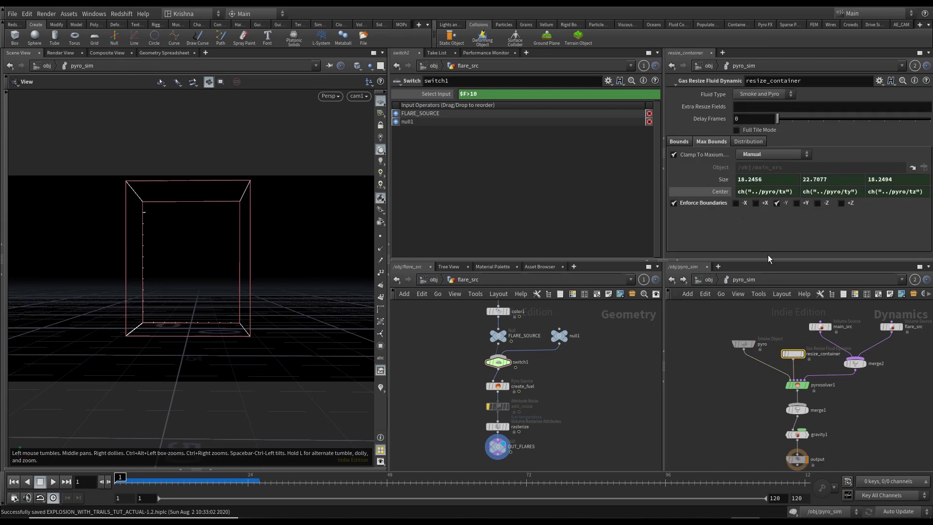
click(679, 141)
click(748, 155)
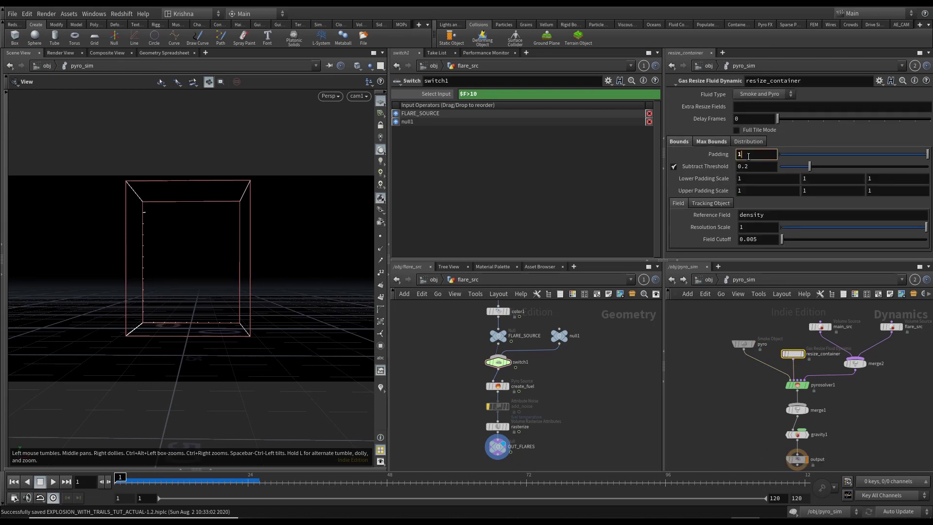
text(.5)
key(Return)
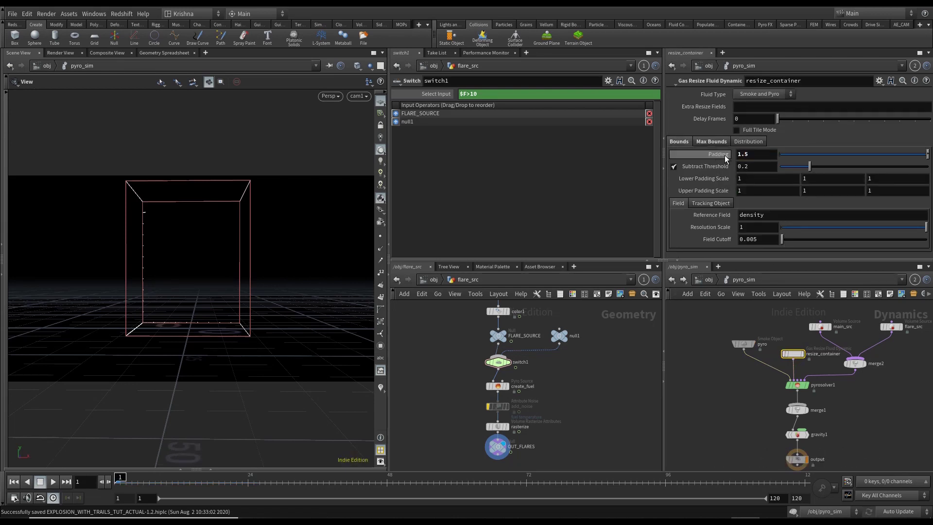
text(2)
key(Return)
click(775, 193)
text(2)
click(871, 189)
text(2)
key(Return)
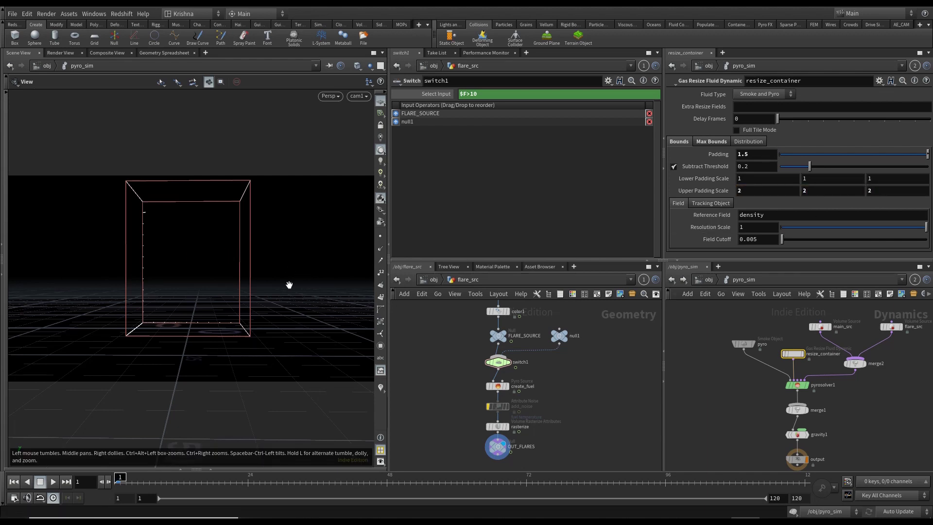
- Replay the simulation with the new bounds, rewind, and bring up flare_src's volume source settings
click(53, 482)
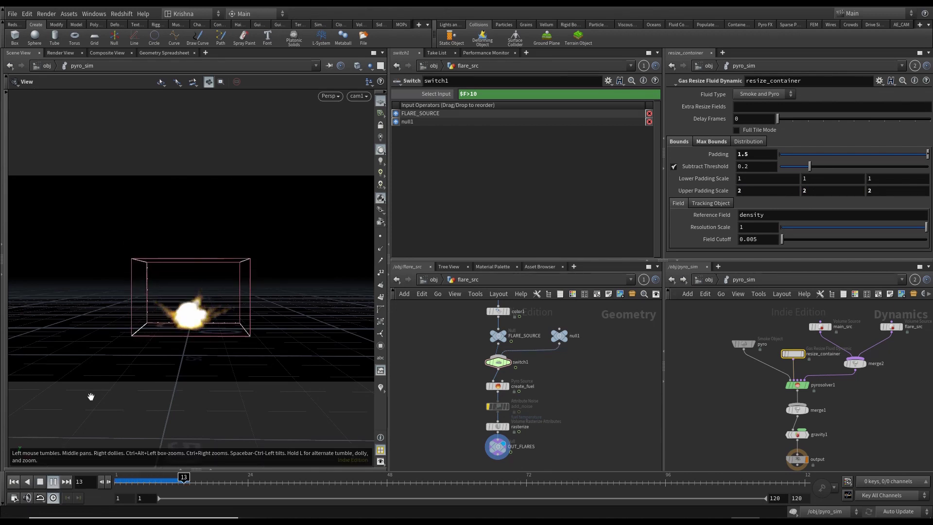
click(40, 482)
click(15, 482)
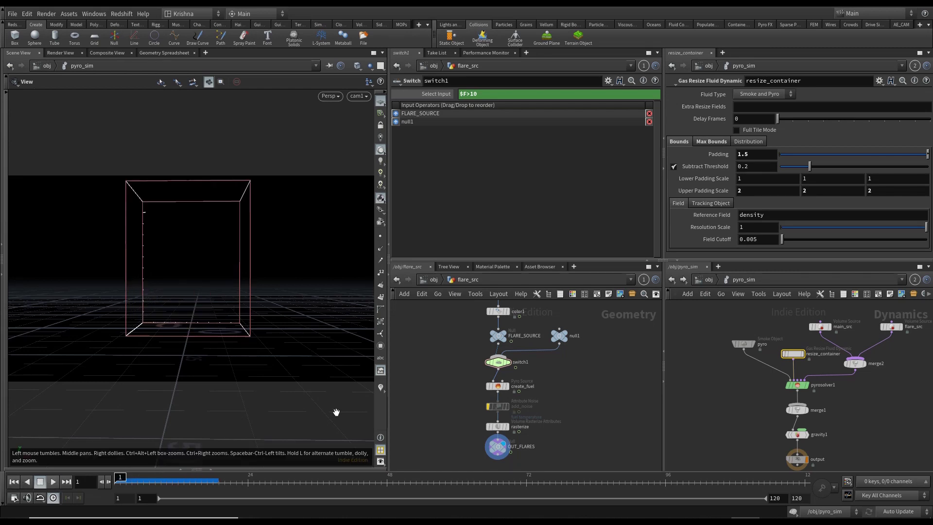
click(892, 327)
scroll(740, 204, down, 1)
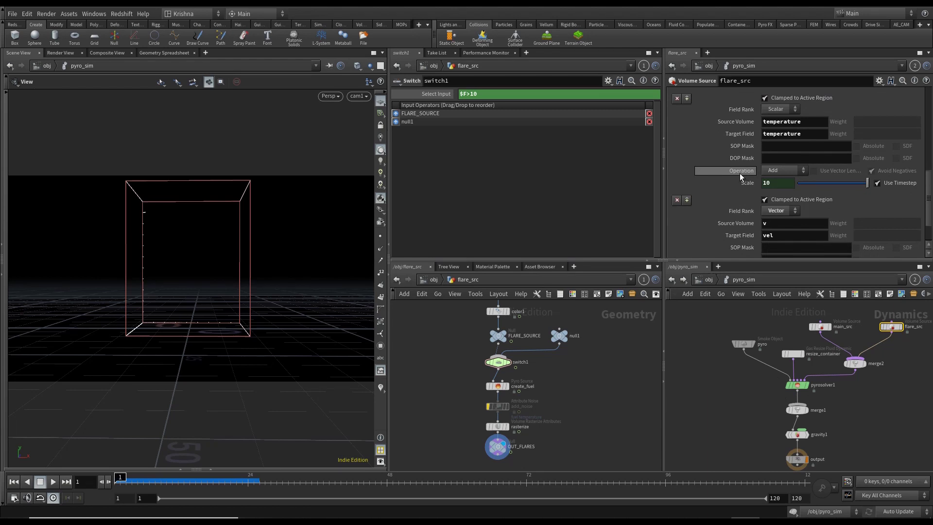
- Change flare_src's temperature Operation from Add to Copy and save the scene
click(780, 172)
click(763, 183)
scroll(719, 200, up, 2)
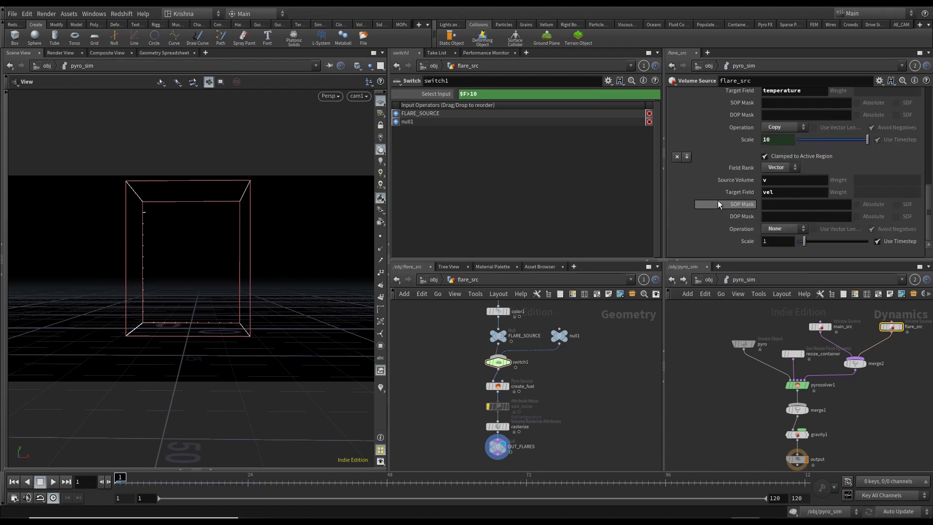
scroll(740, 179, up, 7)
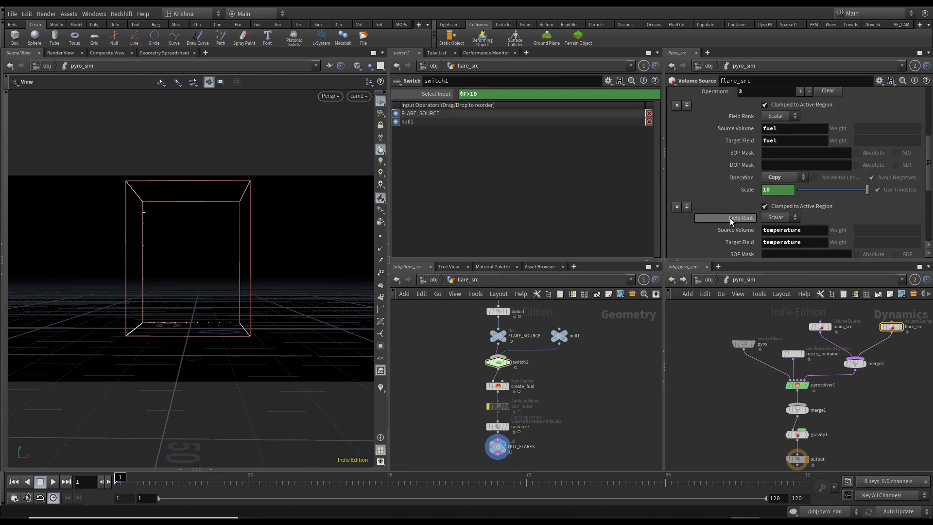
scroll(730, 218, down, 7)
key(ctrl+s)
- Play the simulation twice to check the fireball, stopping at frame 23 and rewinding
click(50, 483)
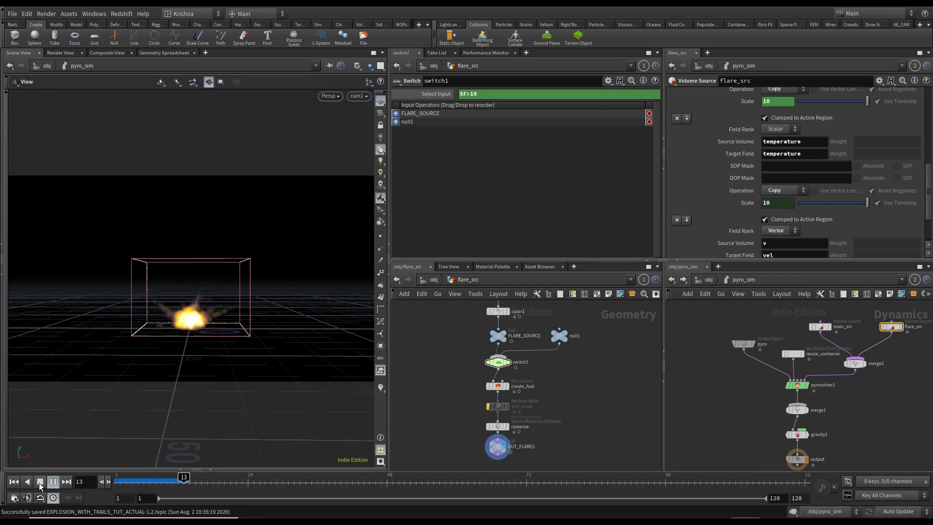
click(41, 482)
click(14, 482)
click(53, 482)
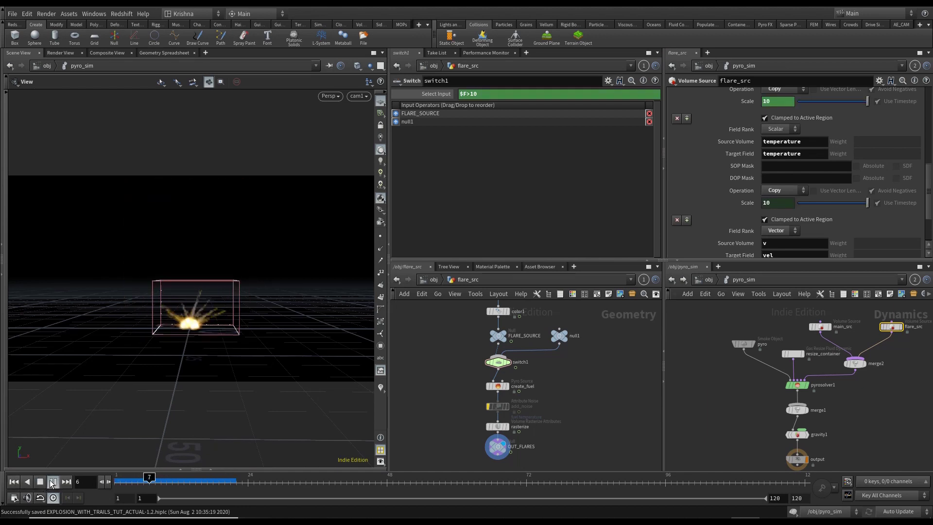
click(40, 482)
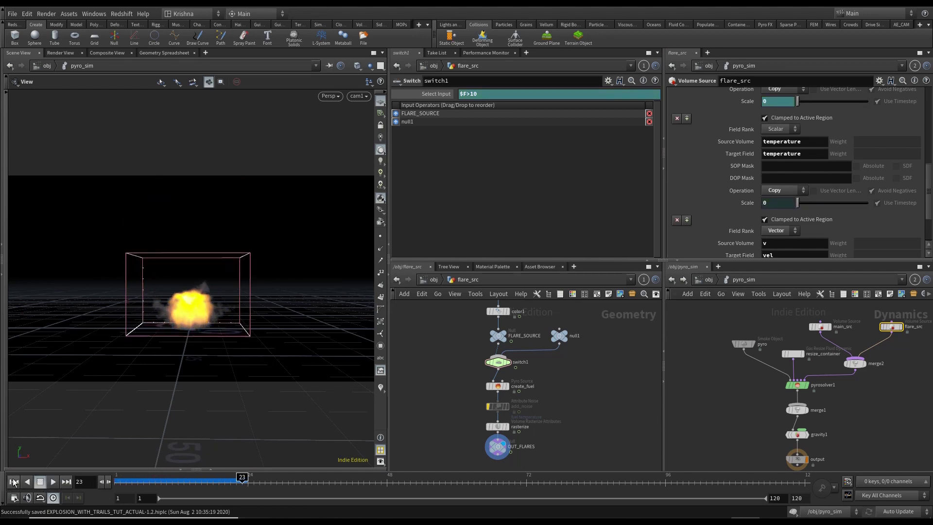
click(13, 481)
click(743, 344)
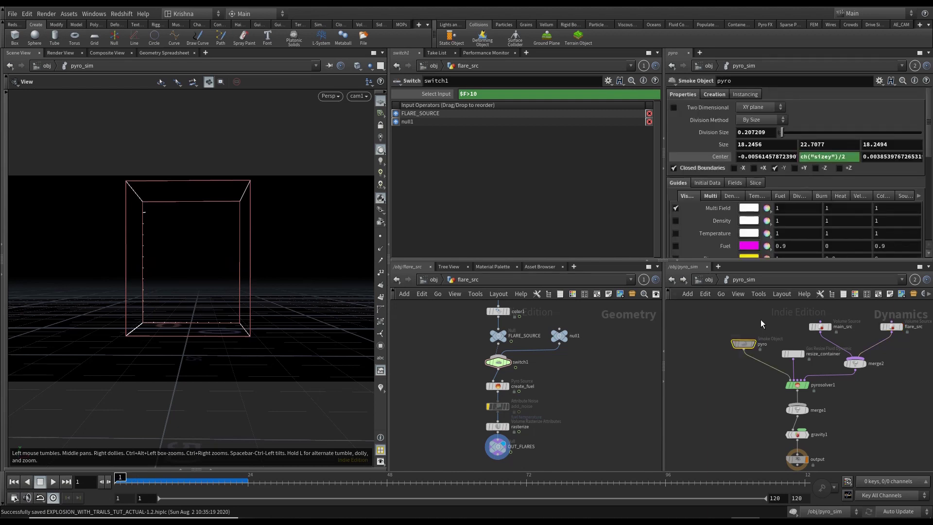
- Set the pyro Division Size to 0.1, test-play the higher-resolution simulation, and save
double_click(747, 131)
text(1)
key(Return)
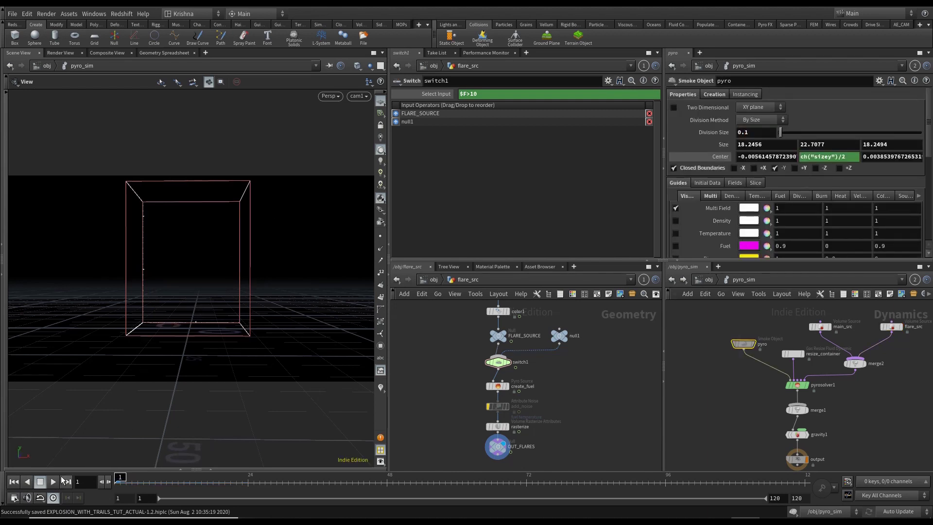
click(53, 481)
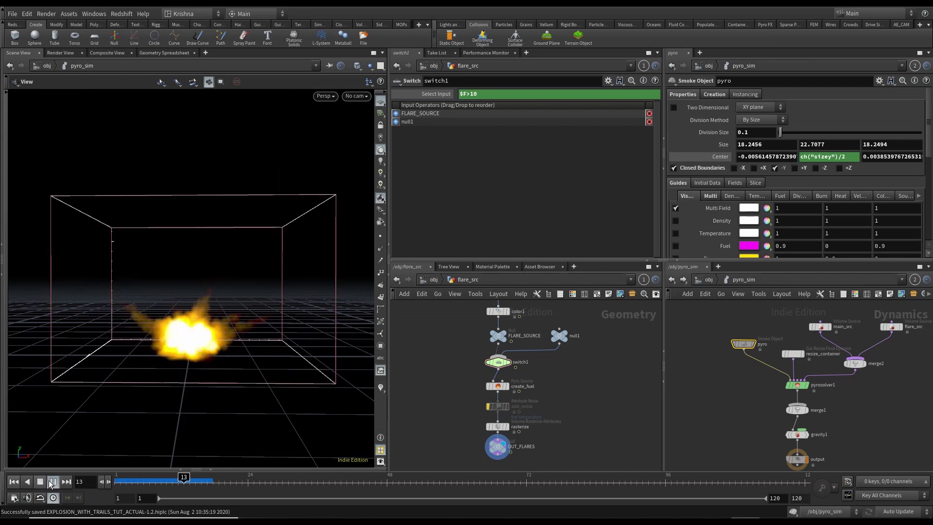
click(14, 481)
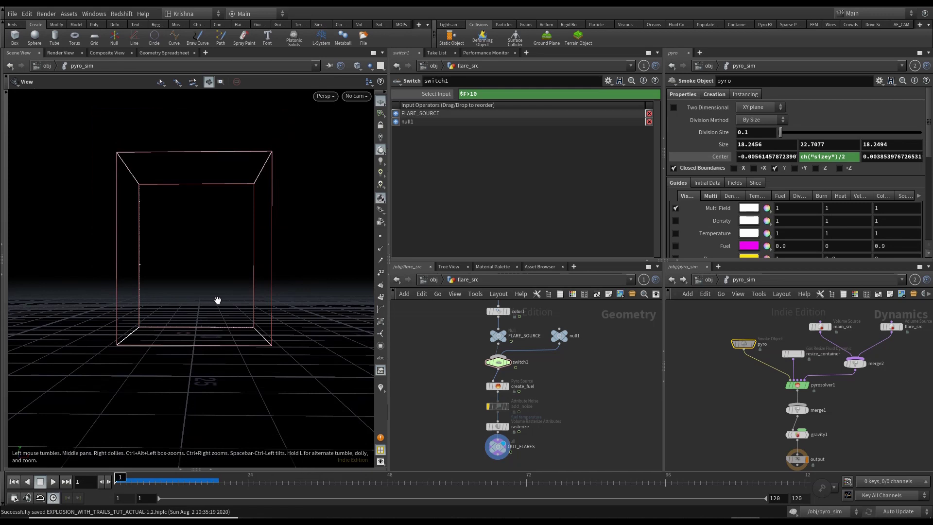
key(ctrl+s)
click(797, 385)
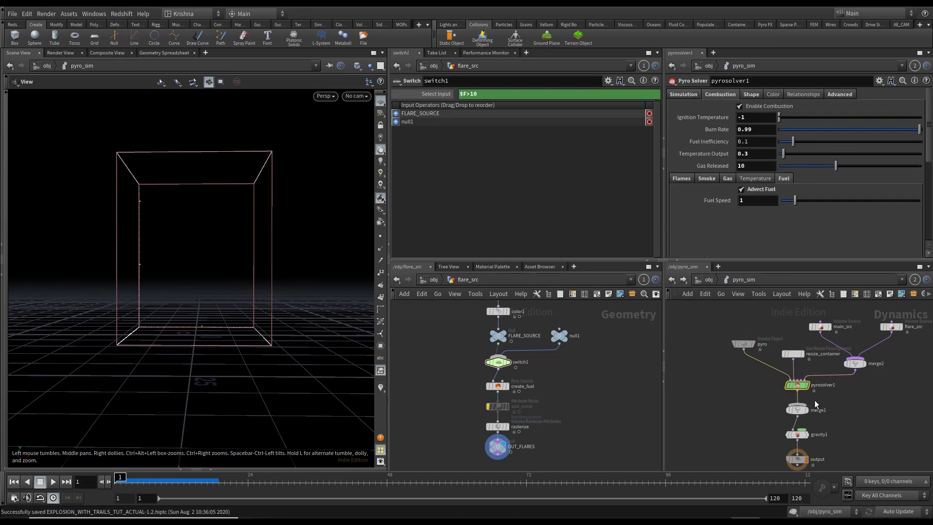
- On the solver's Combustion settings, set Temperature Output 0.25, Heat Cutoff 0.4 and Blend Amount 0.5
click(680, 96)
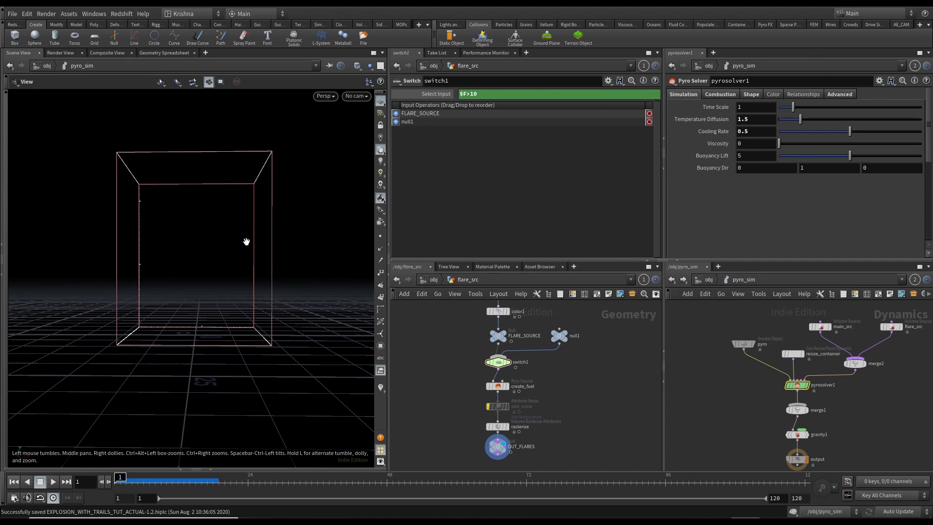
click(720, 95)
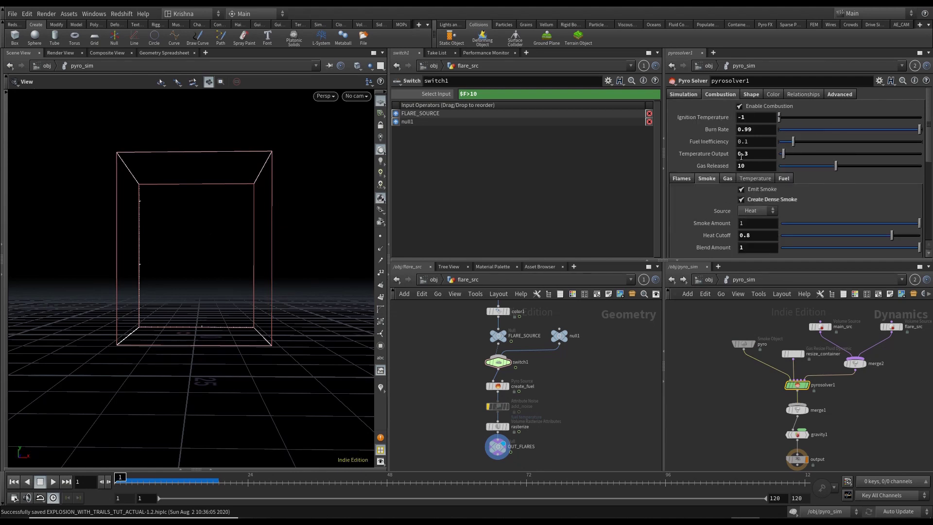
double_click(746, 153)
text(25)
key(Return)
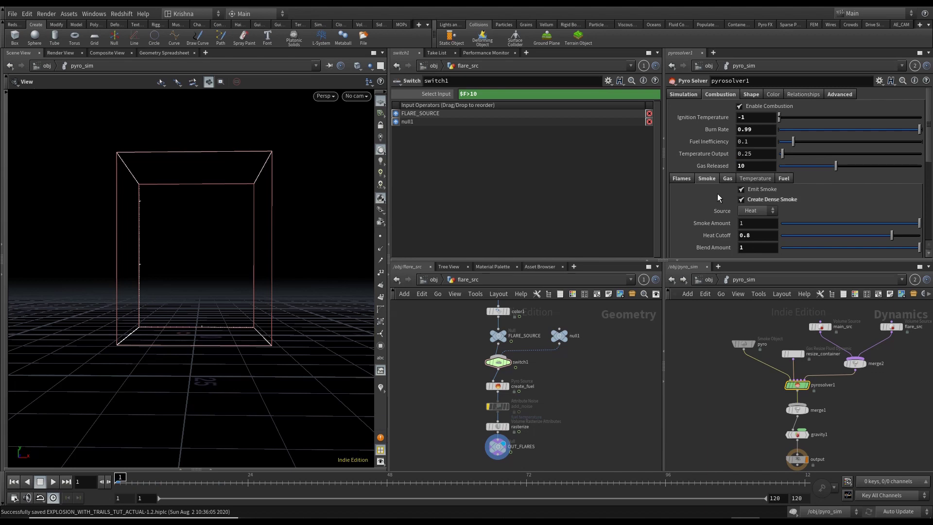
click(753, 237)
key(Return)
double_click(753, 251)
text(0.5)
key(Return)
mouse_move(713, 243)
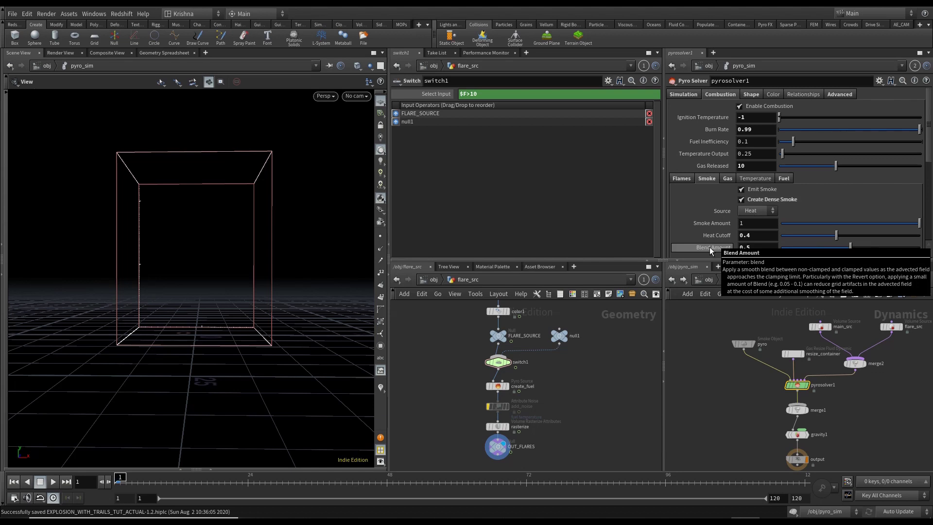
- Revert Gas Flame Contribution to its default 0.2 and save the scene
click(726, 179)
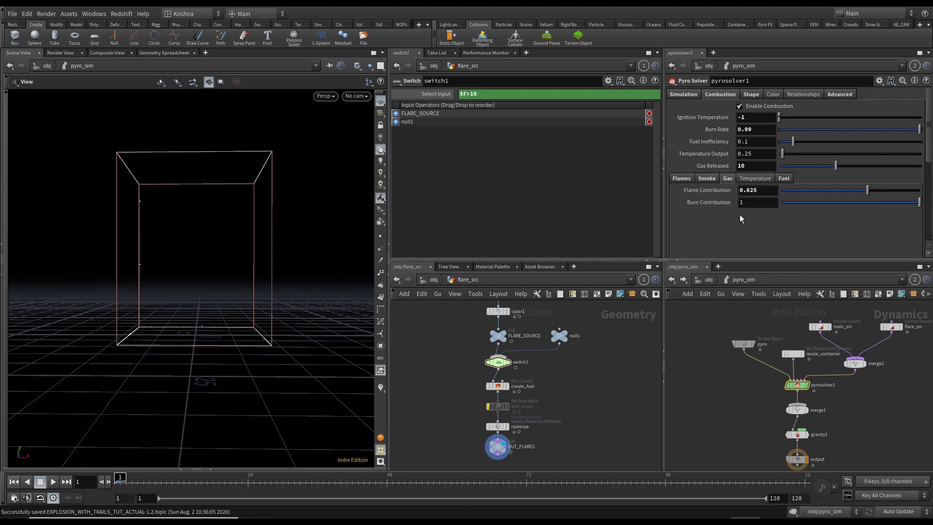
drag(747, 190, 760, 190)
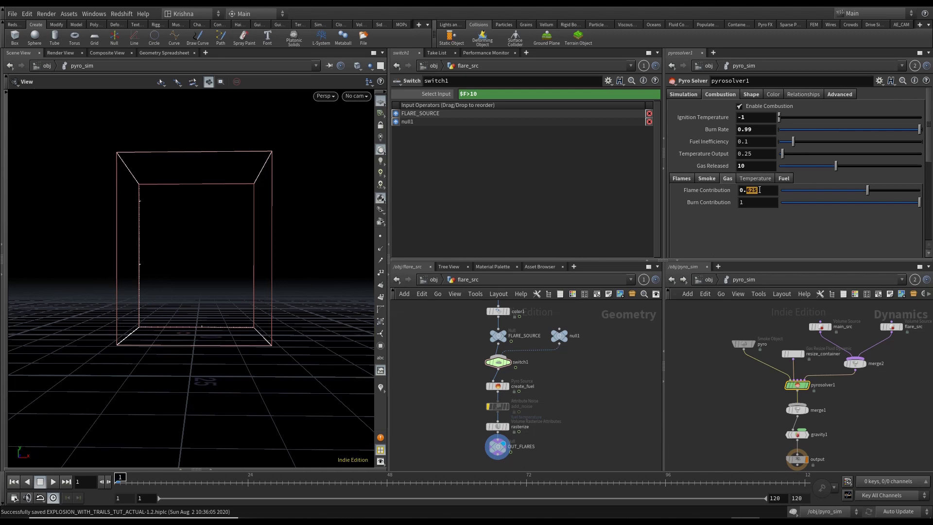
right_click(711, 196)
click(735, 326)
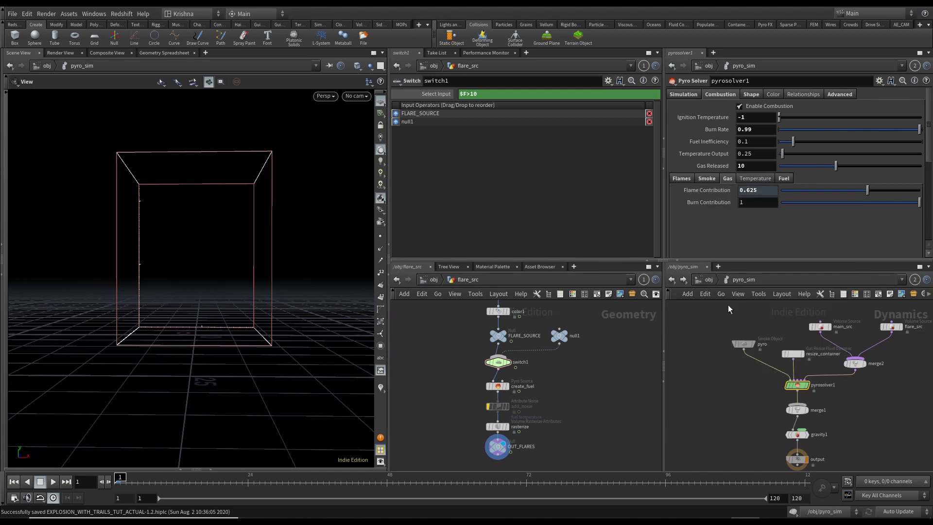
key(ctrl+z)
right_click(718, 190)
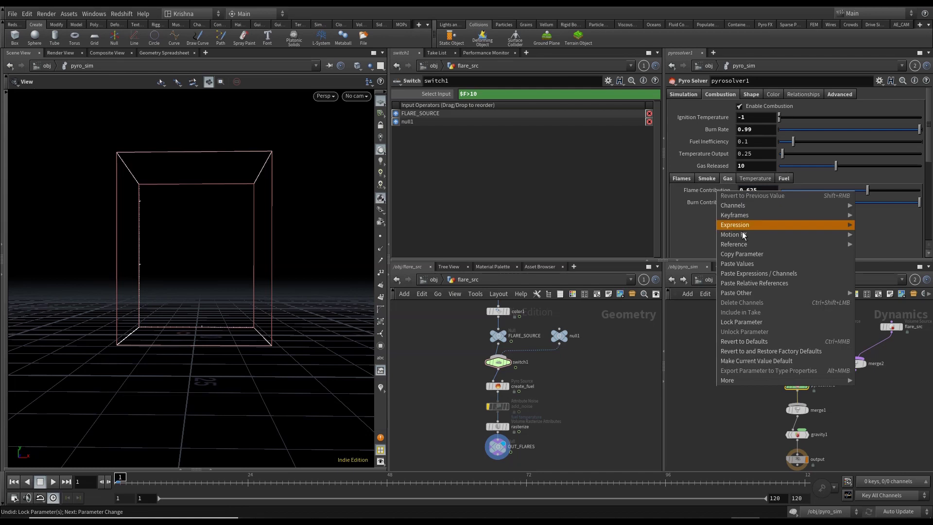
click(754, 340)
key(ctrl+s)
- Review the Temperature and Fuel combustion settings
click(763, 178)
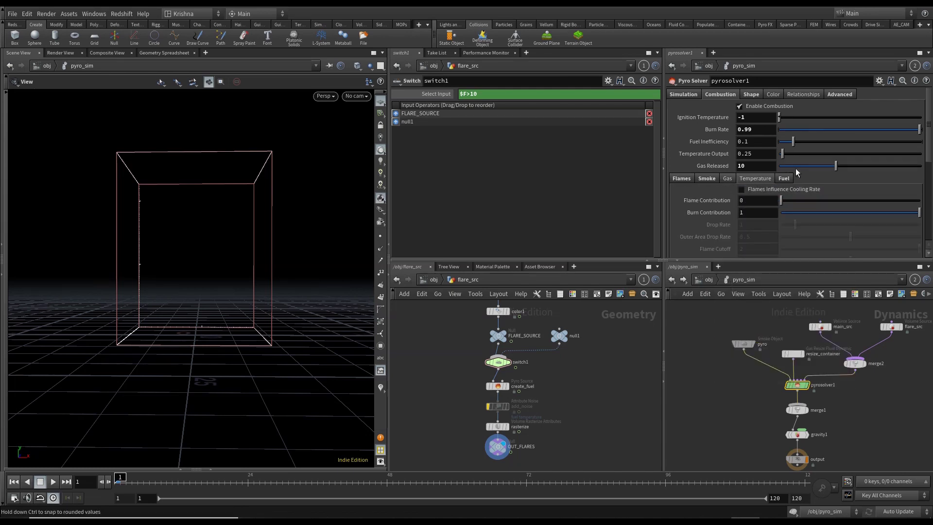
click(786, 180)
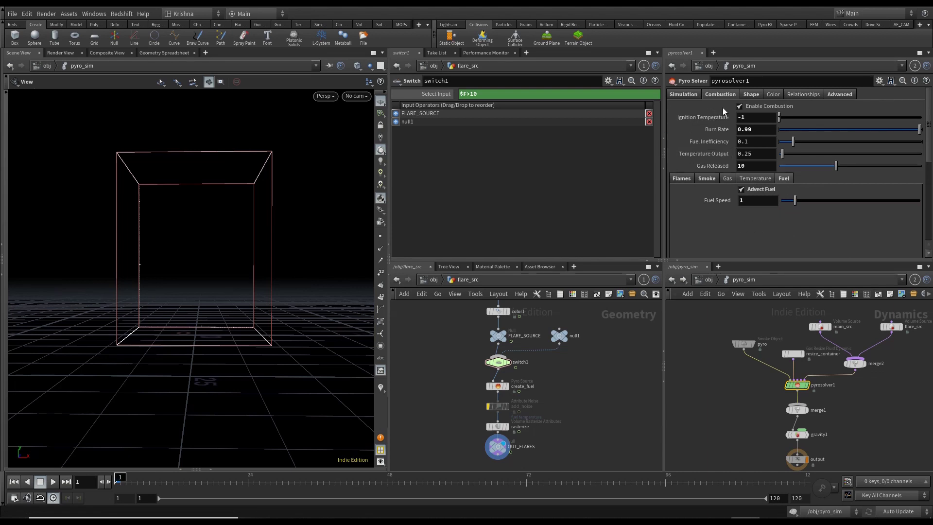
click(751, 95)
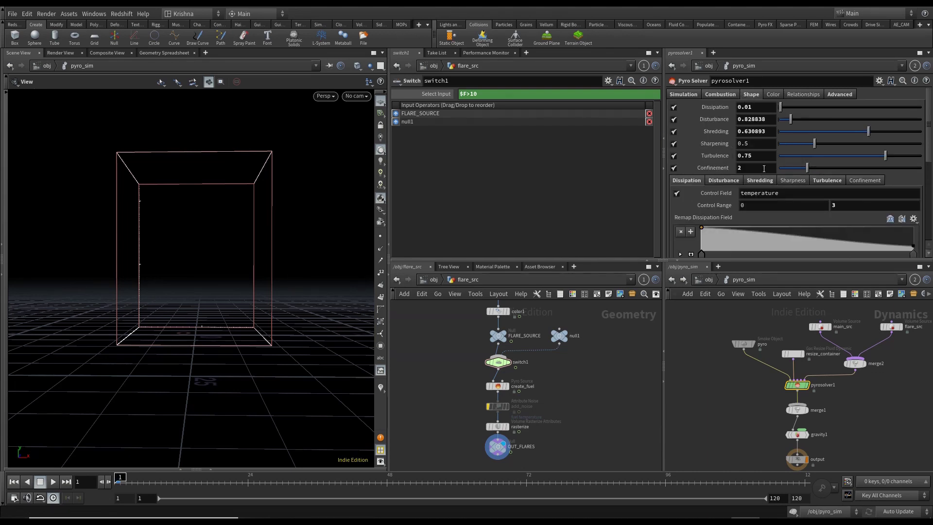
- Set the solver's Disturbance to 1 and Shredding to 0.5
click(769, 120)
text(1)
key(Escape)
click(770, 119)
text(1)
key(Return)
click(774, 131)
text(0.5)
key(Return)
- Set Turbulence to 0.1 and save the scene
click(761, 141)
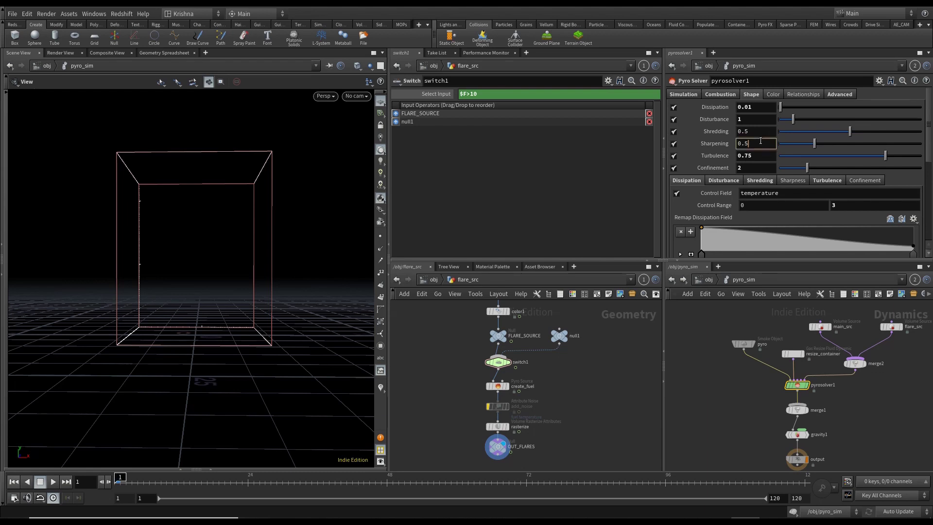
click(757, 152)
key(BackSpace)
text(1)
key(Return)
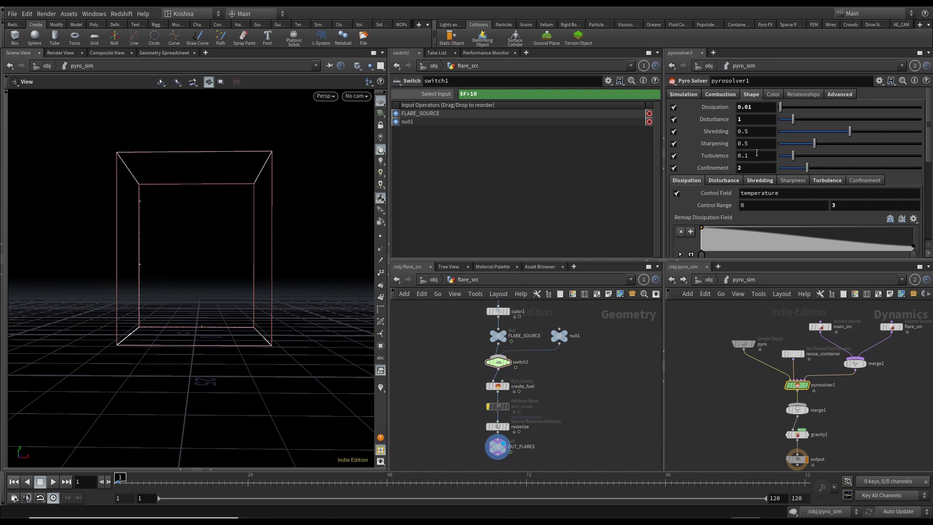
key(ctrl+s)
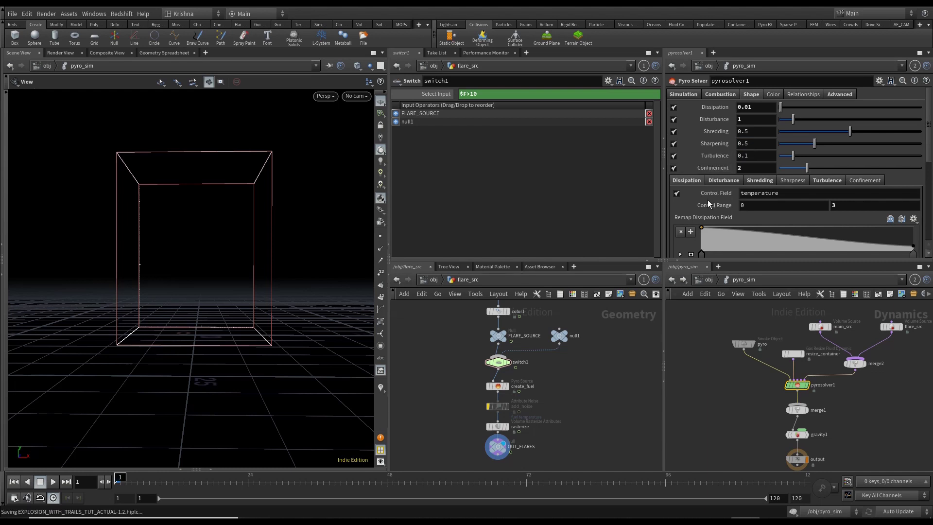
- Set the dissipation Control Range upper value to 1
scroll(708, 200, down, 2)
scroll(698, 236, up, 2)
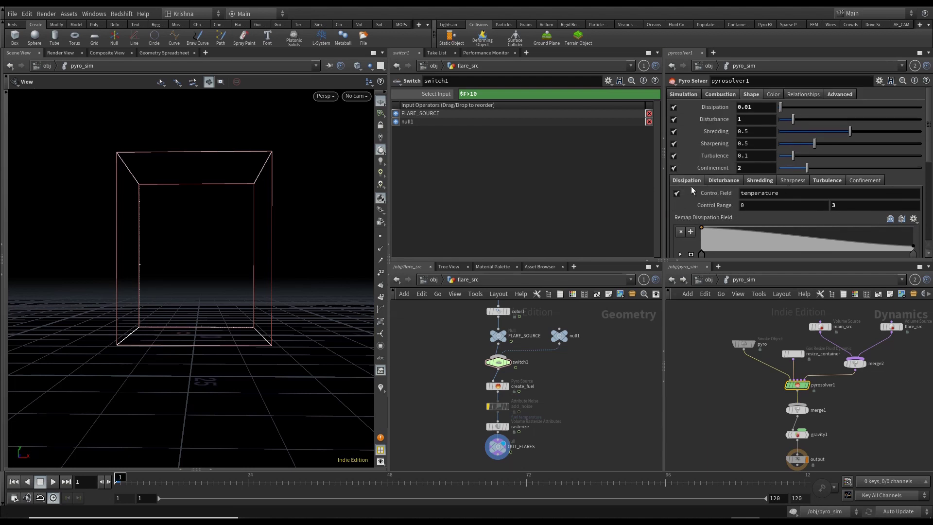
click(853, 209)
key(Return)
- Add keys to the dissipation remap ramp, placing one at 0.33945 with value 0.372
scroll(708, 210, down, 3)
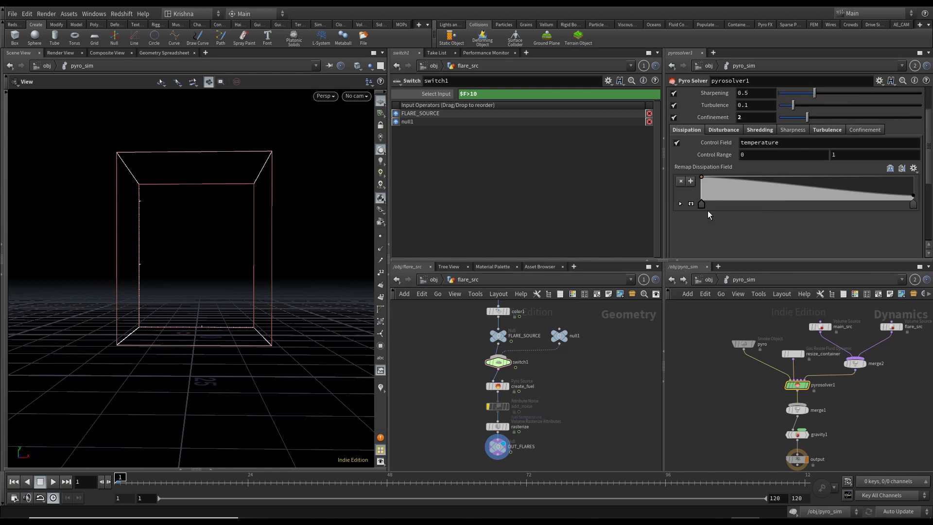
click(738, 180)
click(686, 203)
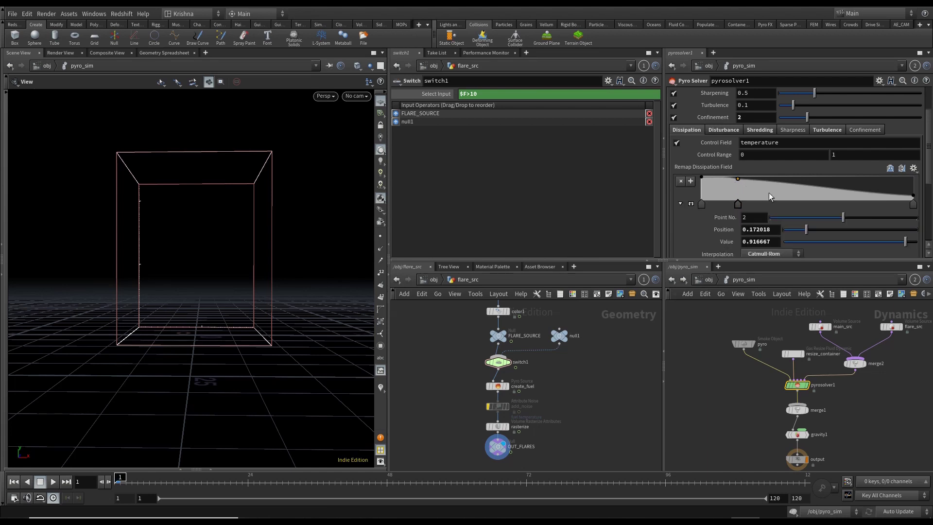
click(774, 184)
click(825, 243)
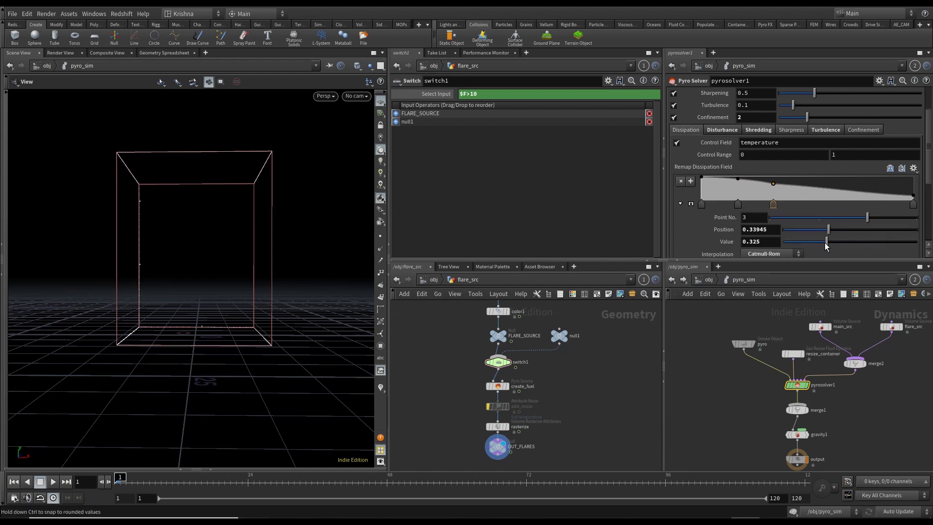
drag(824, 243, 833, 243)
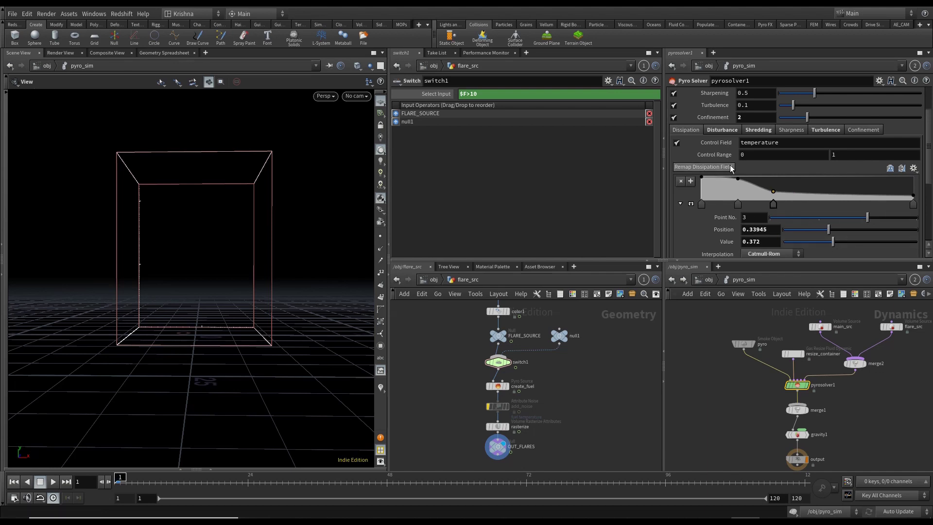
click(724, 130)
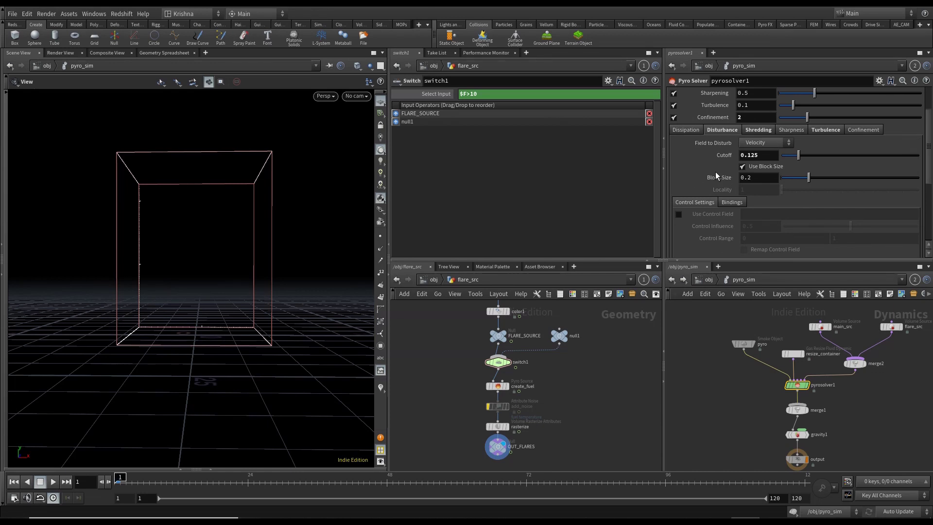
- Revert disturbance Cutoff to its default 0.15 and set Block Size to 0.13
right_click(717, 150)
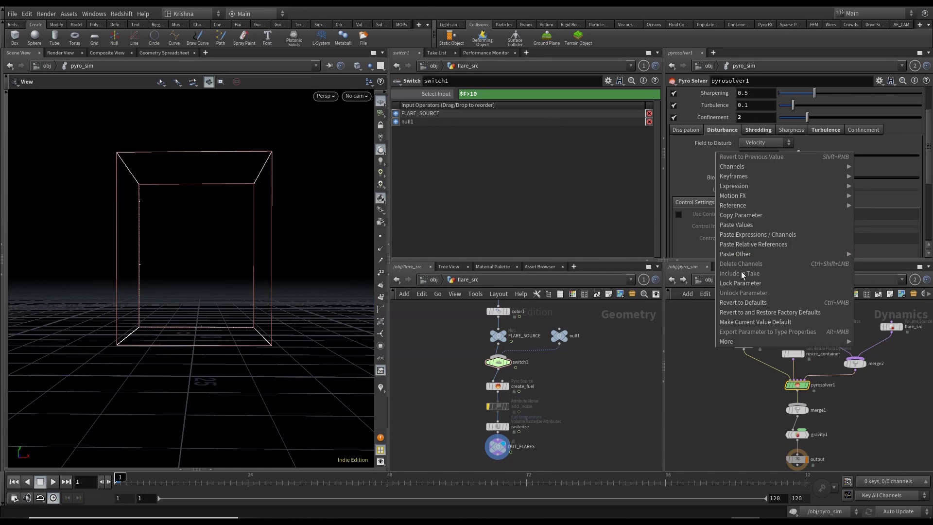
click(751, 303)
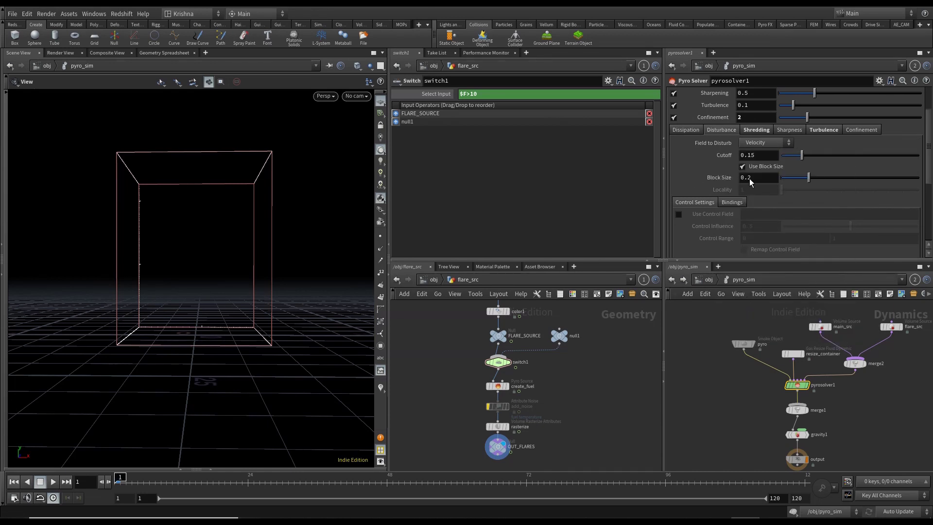
click(763, 181)
key(BackSpace)
text(13)
key(Return)
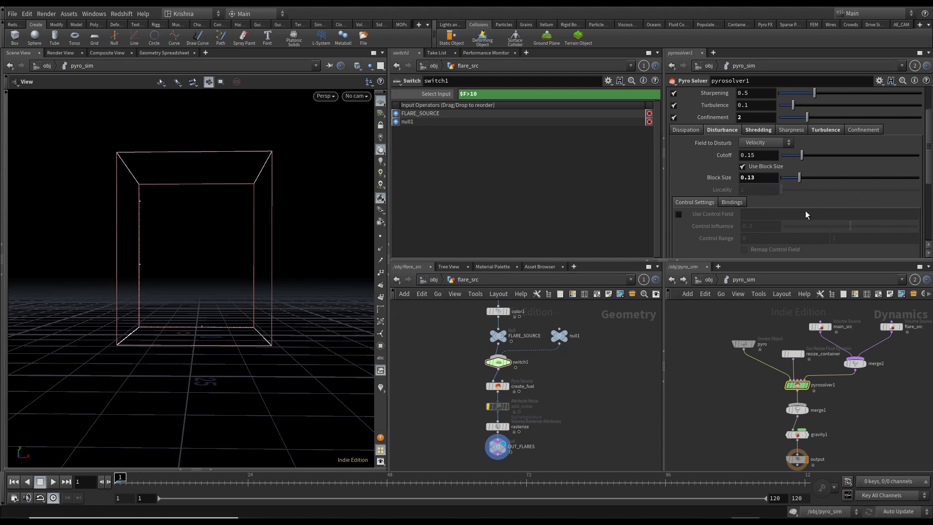
- Enable the disturbance control field and set it to 'temperature'
click(679, 216)
click(754, 215)
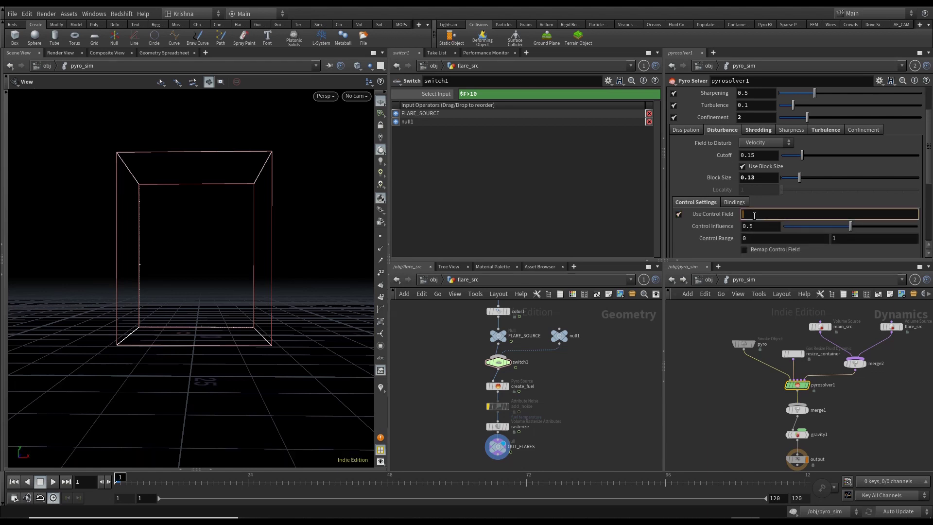
text(temperature)
key(Return)
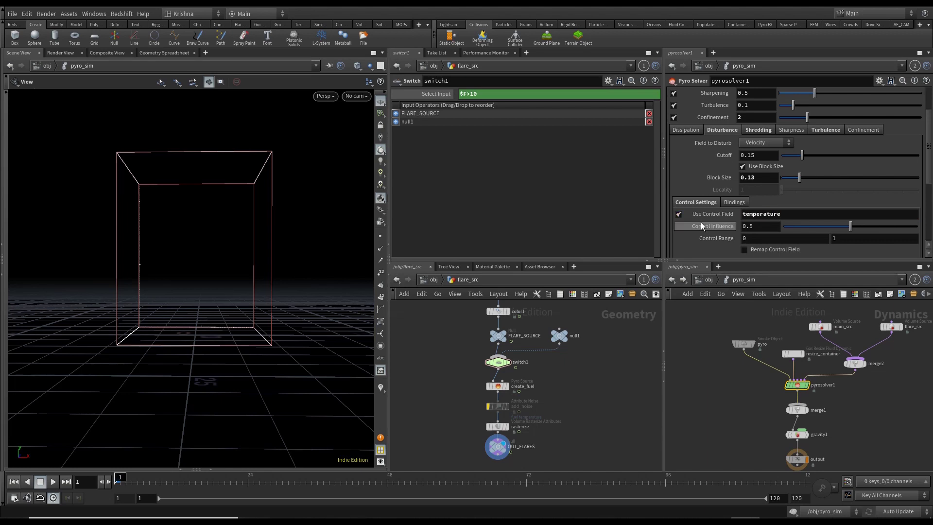
- Add a key to the control-field remap ramp and drag it up toward the left
scroll(717, 219, down, 2)
scroll(718, 220, down, 2)
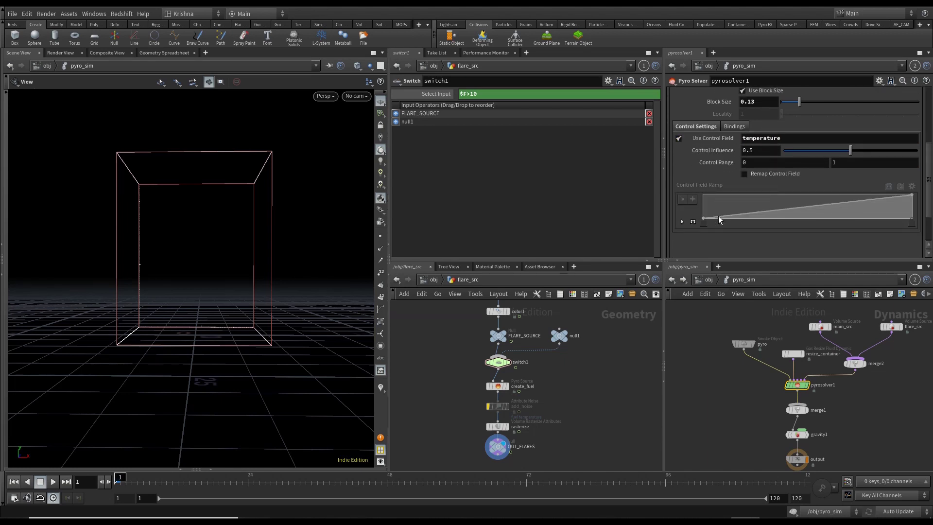
scroll(718, 223, down, 2)
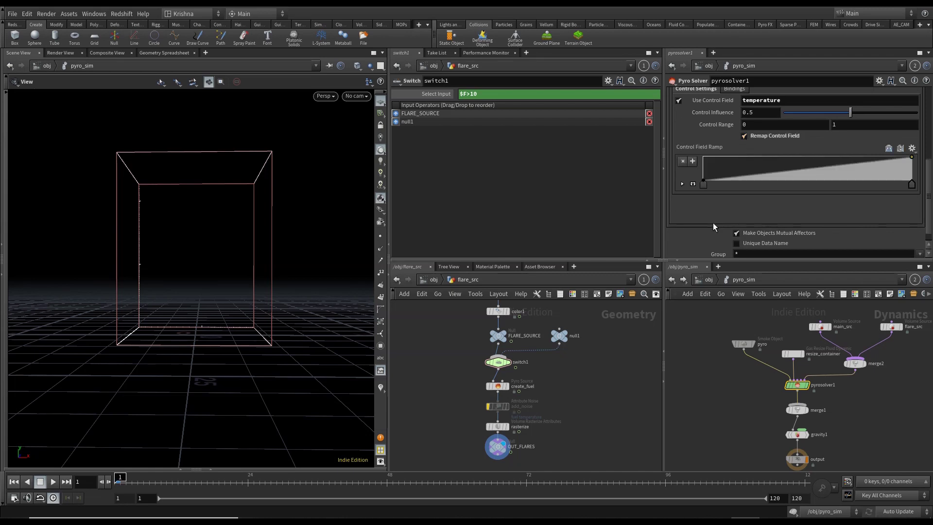
scroll(713, 223, up, 1)
click(744, 191)
drag(744, 192, 714, 171)
- Fine-tune the second ramp key to position 0.027972 with value 0.916667
scroll(704, 214, up, 4)
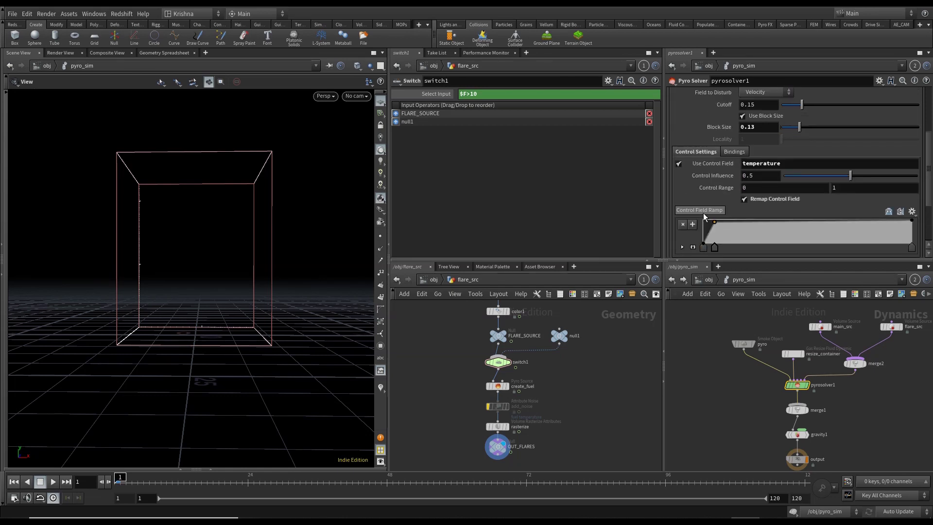
scroll(699, 210, up, 4)
scroll(710, 181, down, 6)
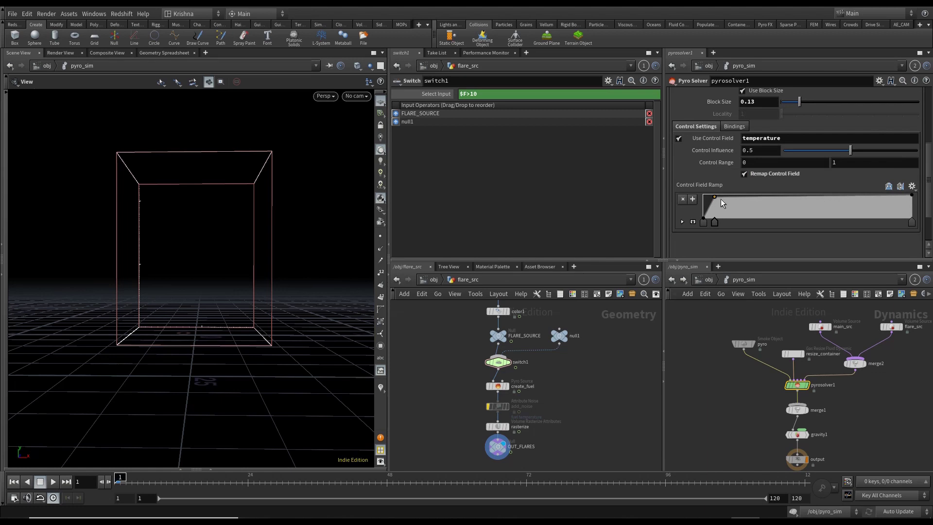
scroll(709, 212, down, 2)
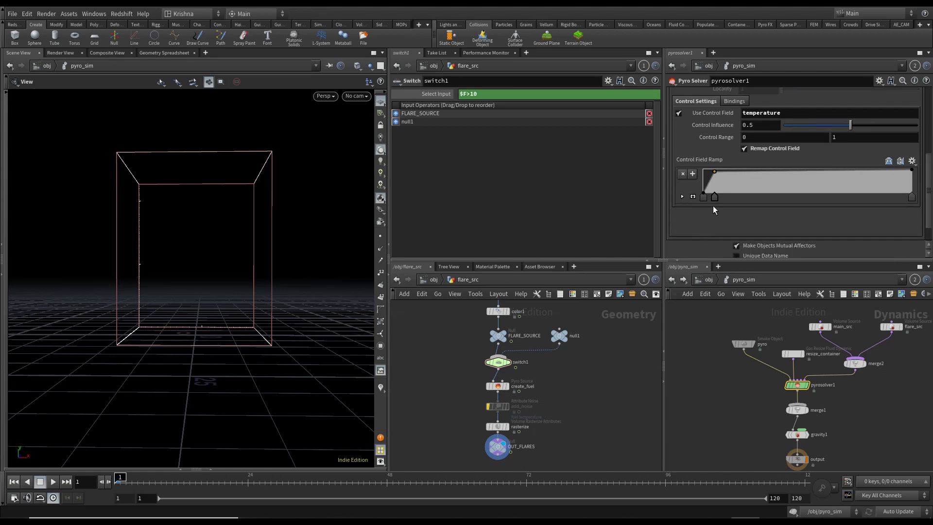
drag(718, 199, 719, 199)
click(682, 196)
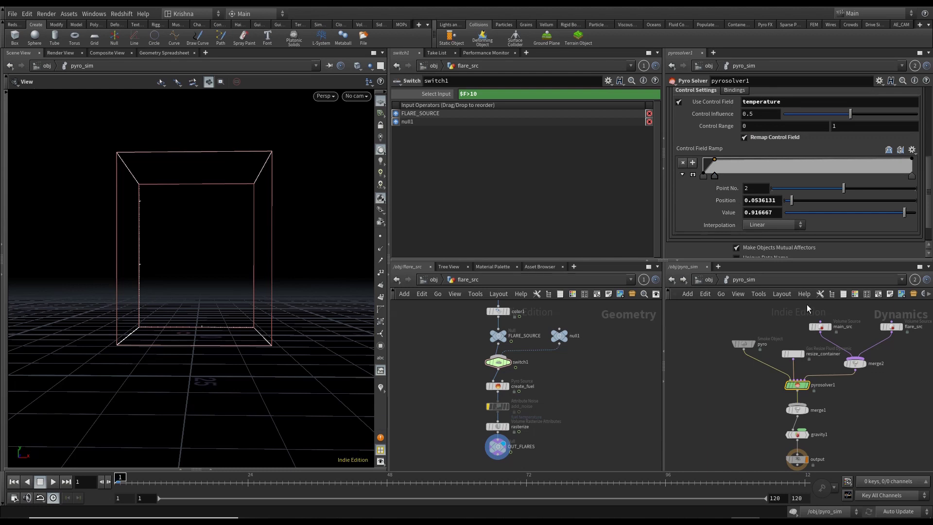
click(793, 512)
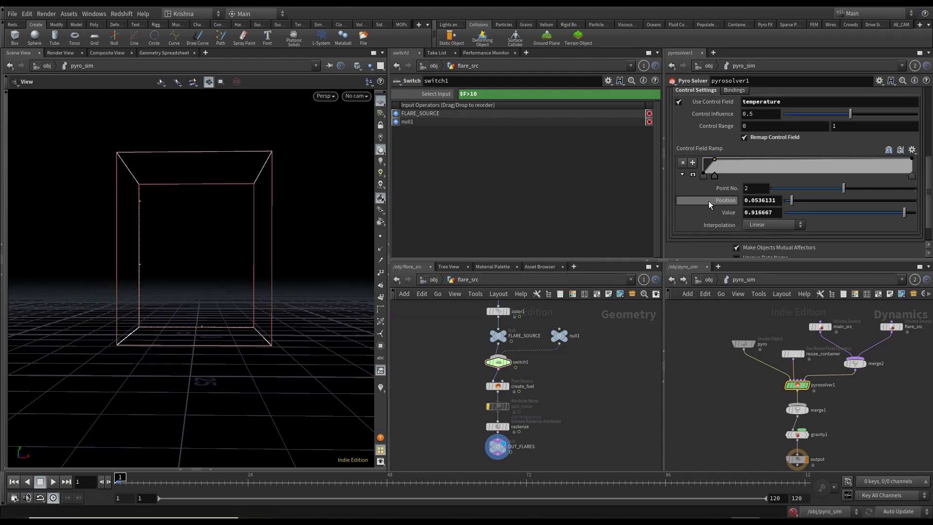
drag(715, 175, 709, 177)
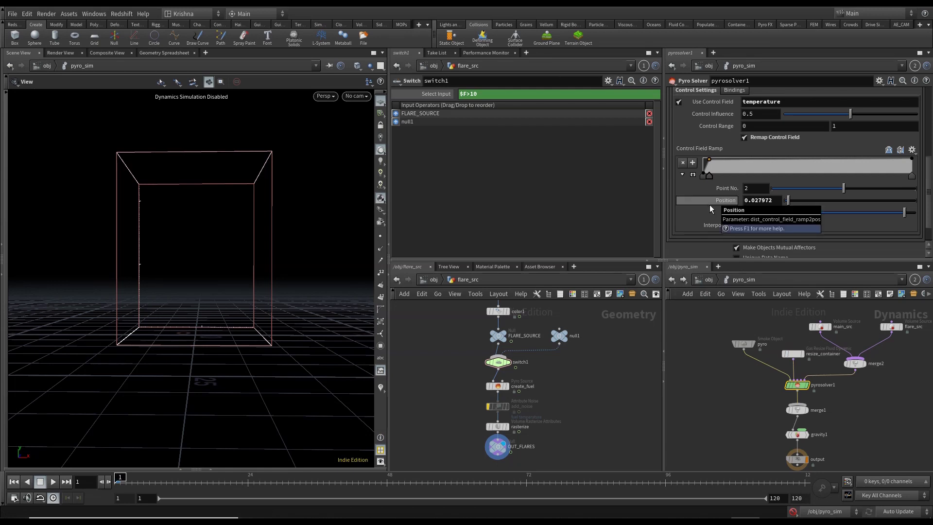
scroll(709, 205, up, 5)
click(756, 137)
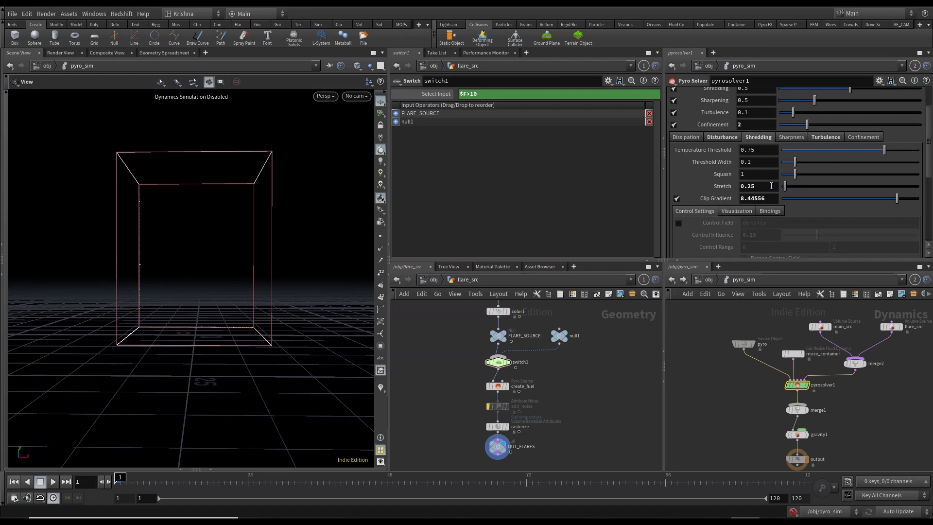
- Revert the shredding Clip Gradient to its default 7 and Stretch to 0.5
right_click(712, 196)
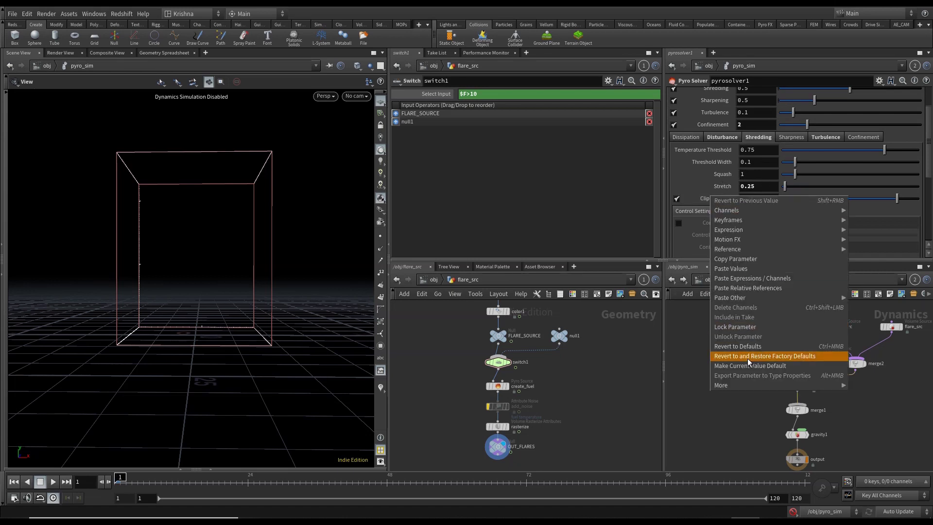
click(756, 347)
right_click(722, 187)
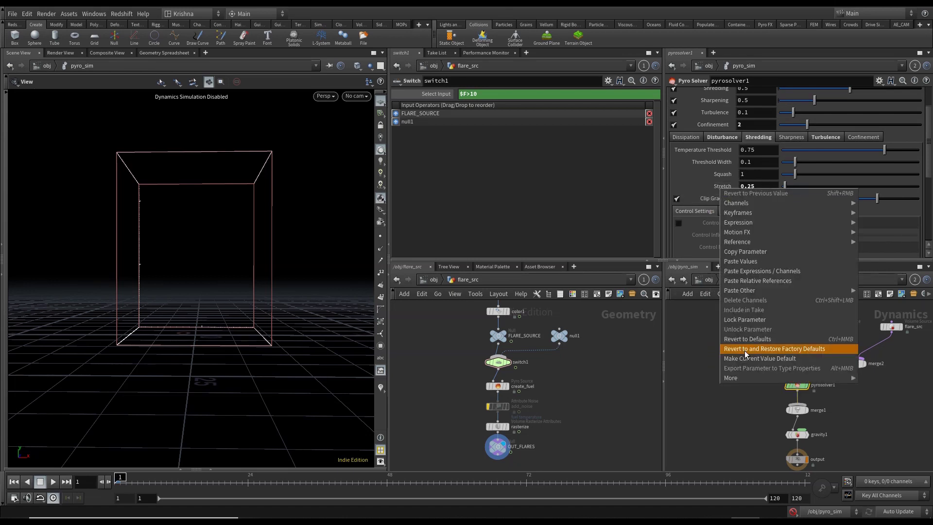
click(749, 340)
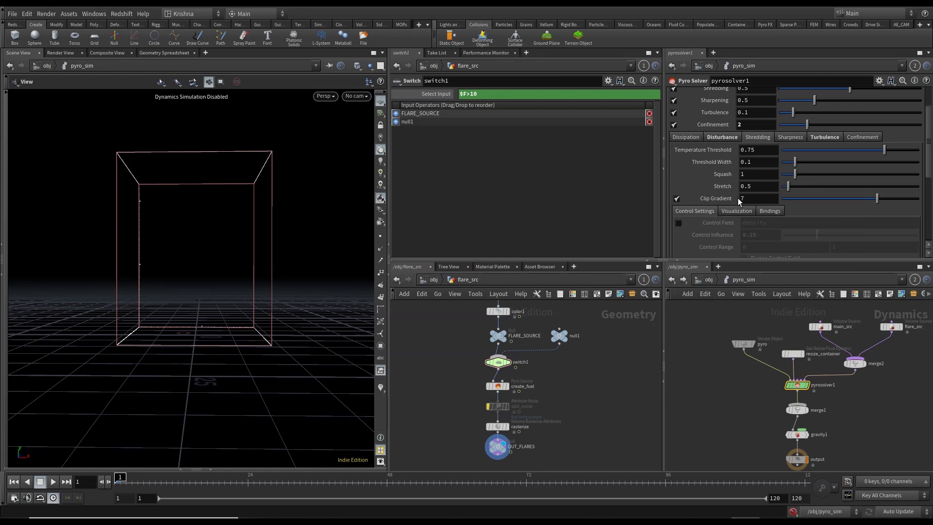
click(787, 138)
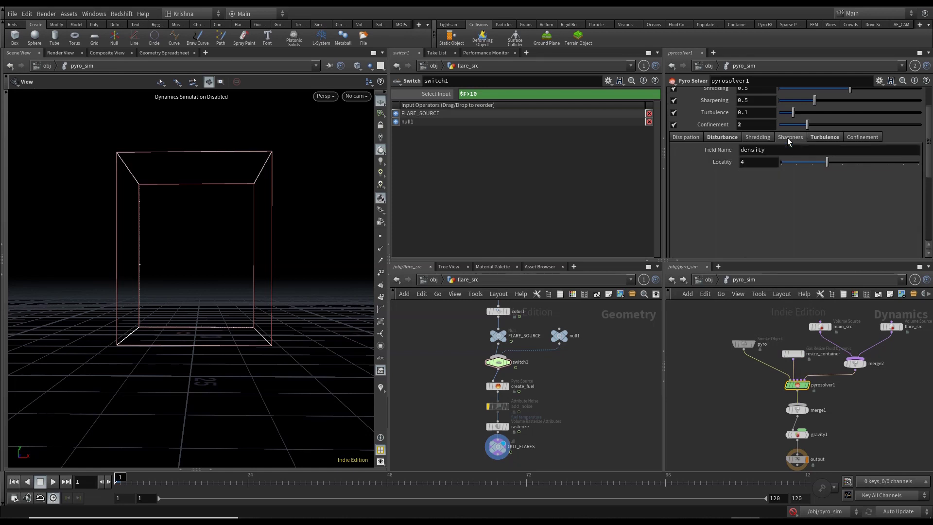
click(757, 138)
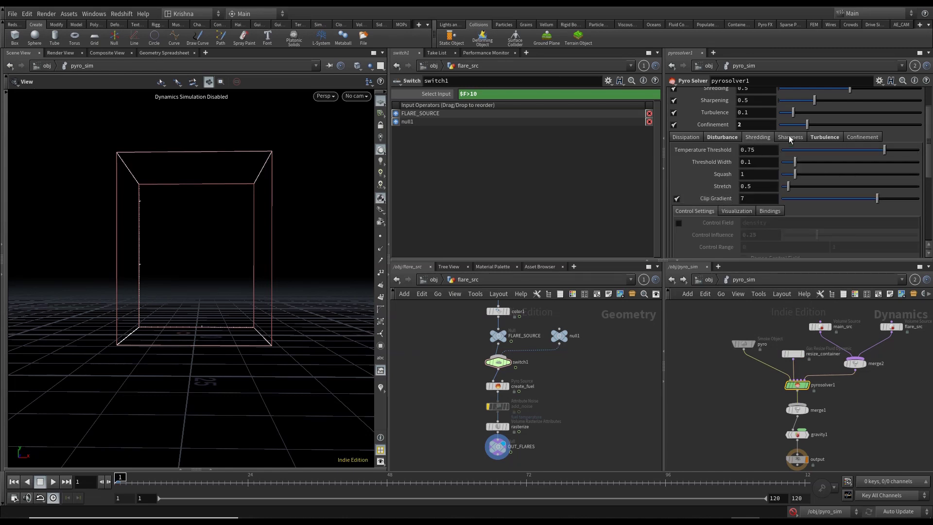
scroll(756, 153, down, 1)
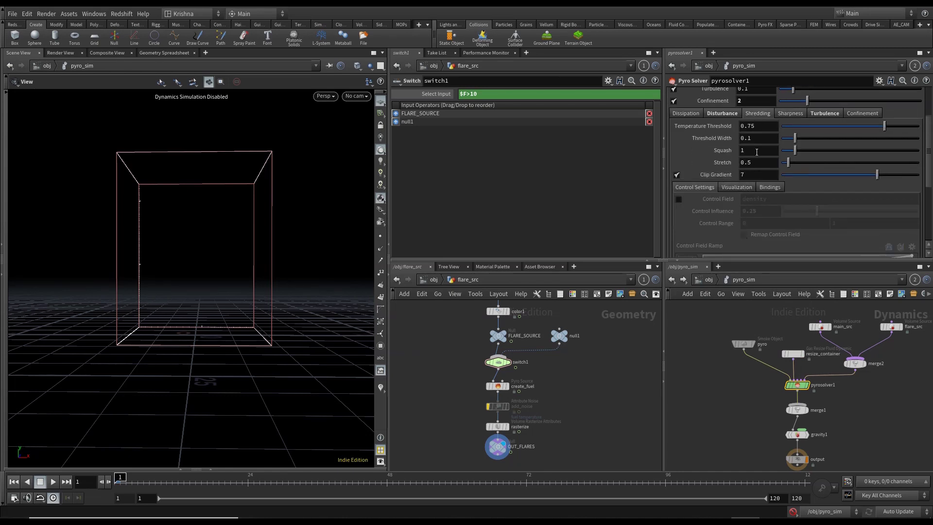
click(795, 113)
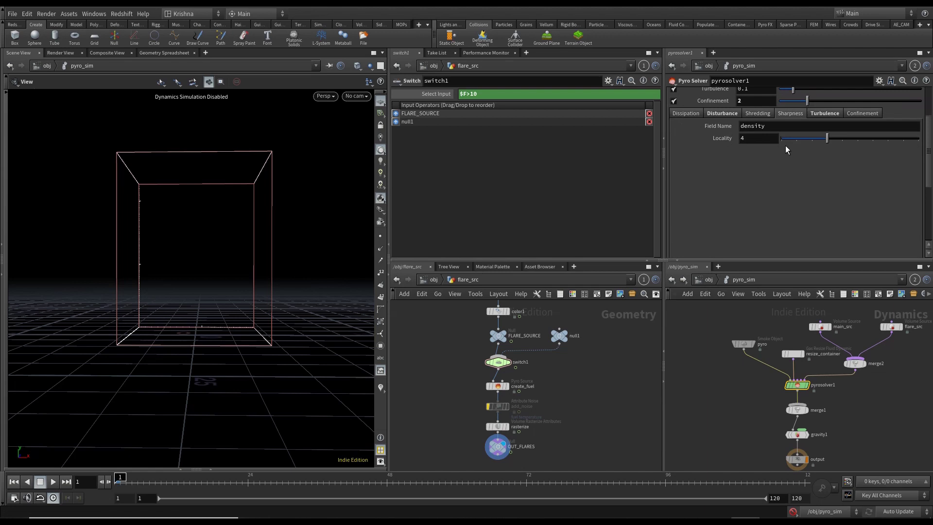
- Revert turbulence Swirl Size to 1 and Control Influence to 0.5, and turn off Remap Control Field
click(825, 114)
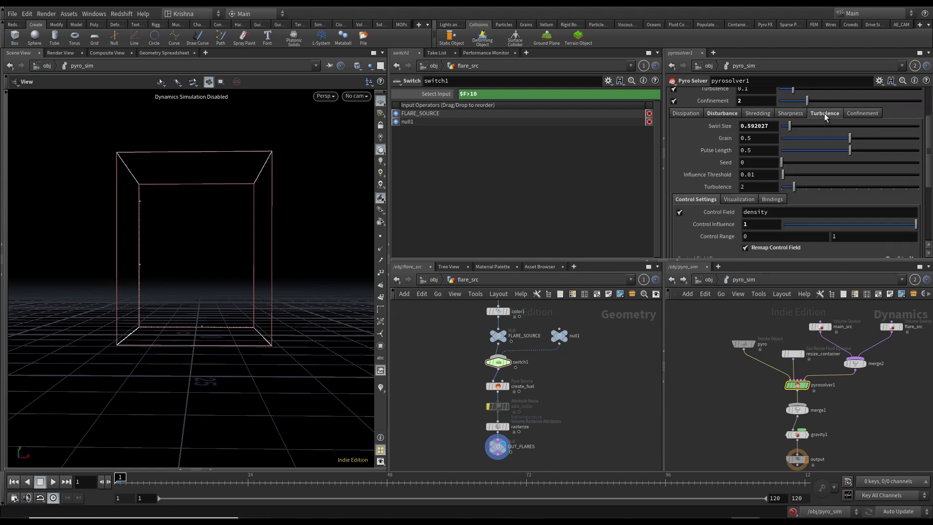
right_click(735, 128)
click(768, 285)
right_click(714, 227)
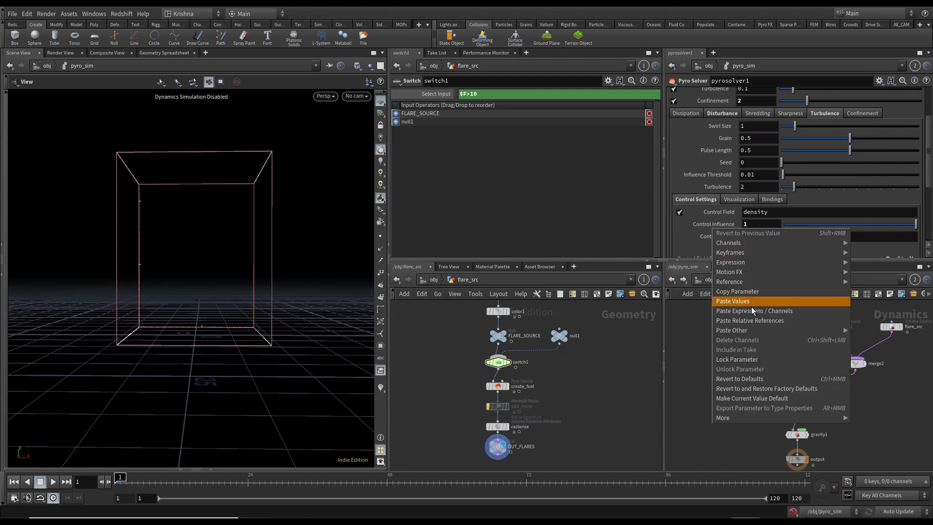
click(748, 379)
scroll(734, 218, down, 2)
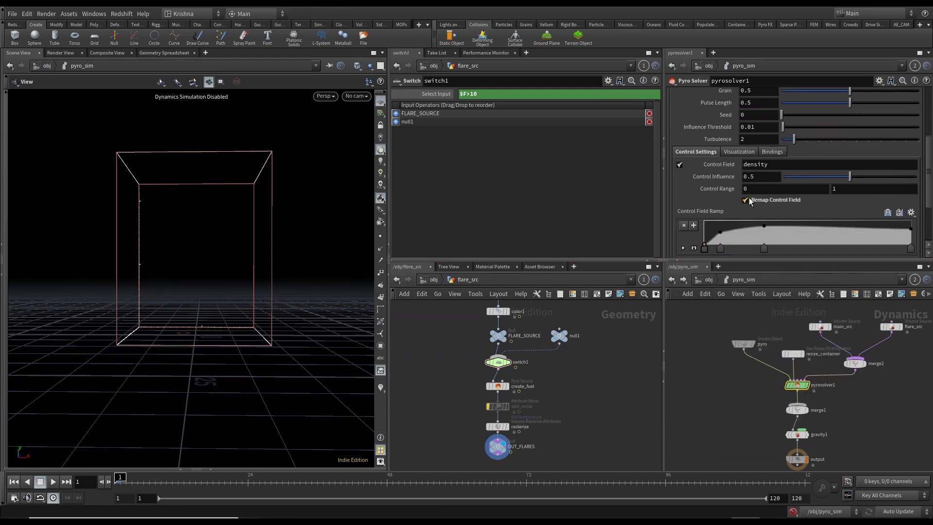
scroll(731, 197, down, 1)
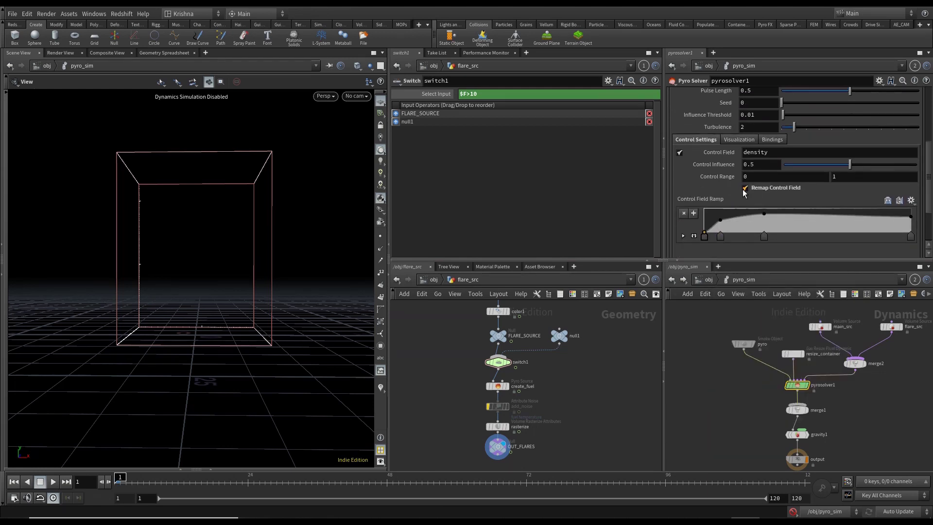
click(745, 188)
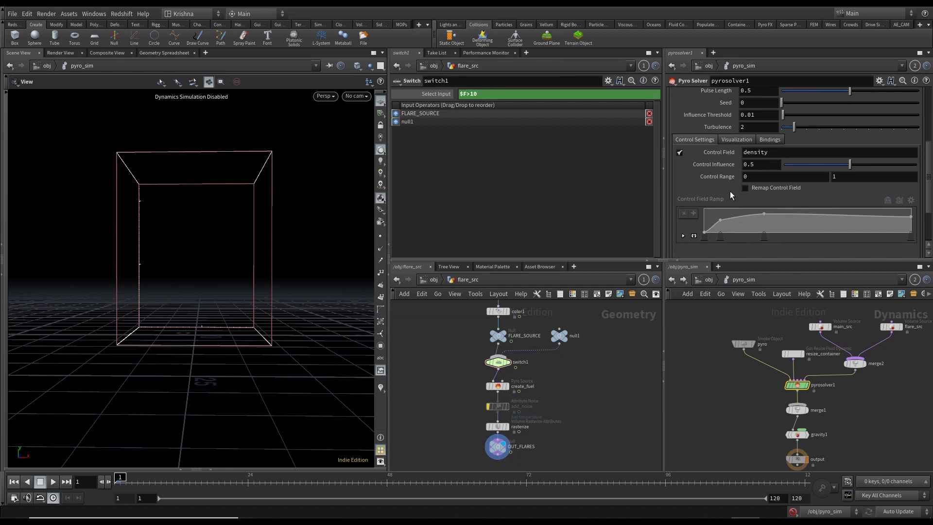
scroll(727, 177, up, 3)
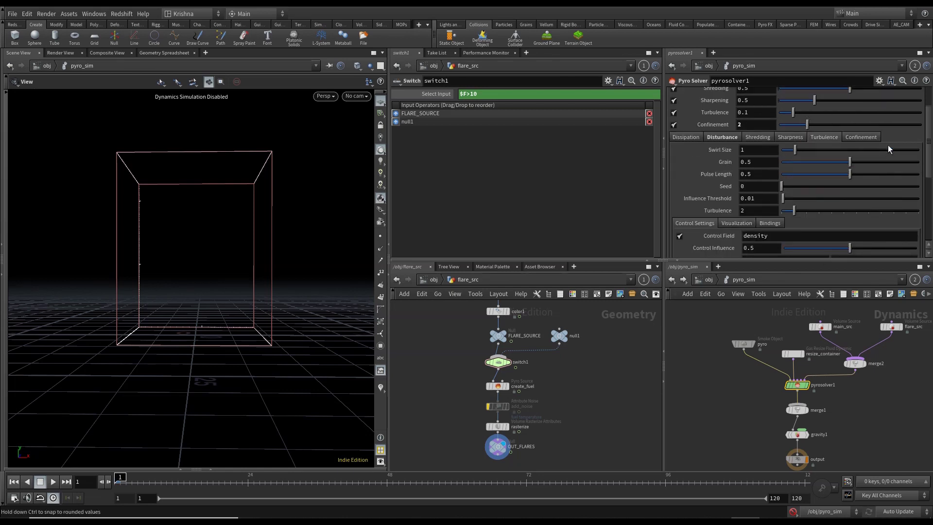
- Drive confinement with the density control field, remapped, with Control Influence 1
scroll(722, 171, down, 3)
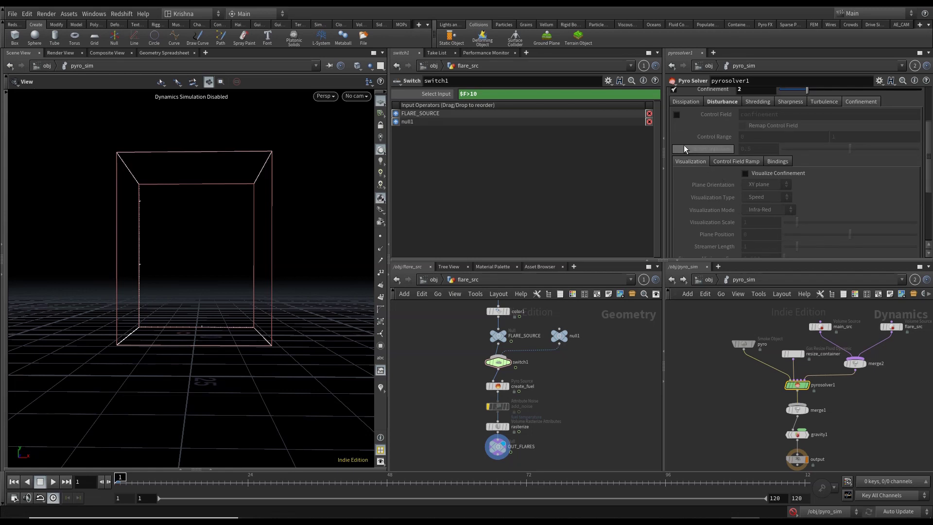
click(677, 115)
double_click(779, 114)
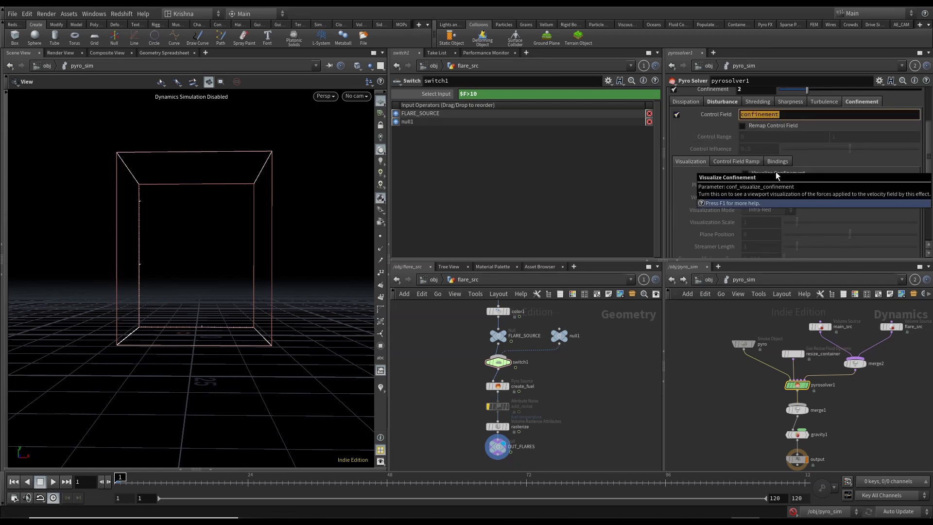
text(density)
key(Return)
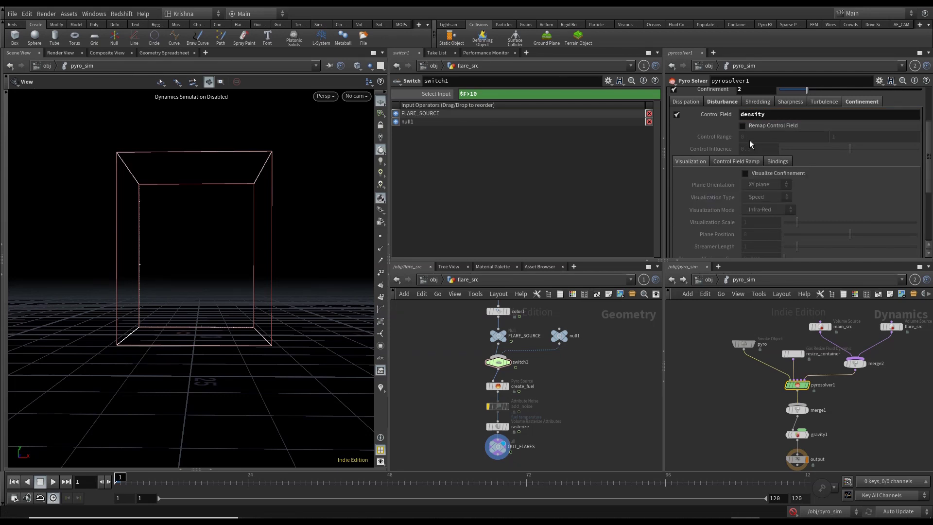
click(746, 126)
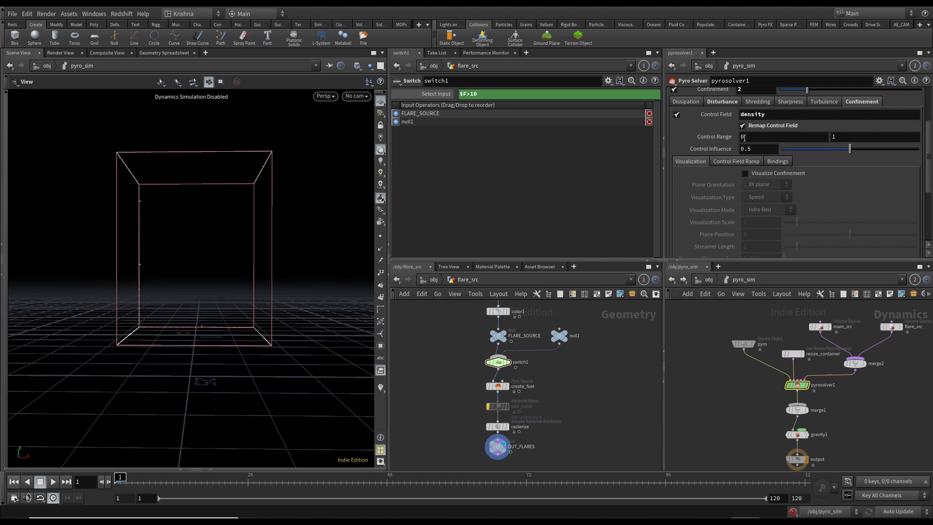
click(762, 150)
text(1)
key(Return)
- Add a confinement ramp point at 0.4 raised to value 1, then save the scene
click(738, 162)
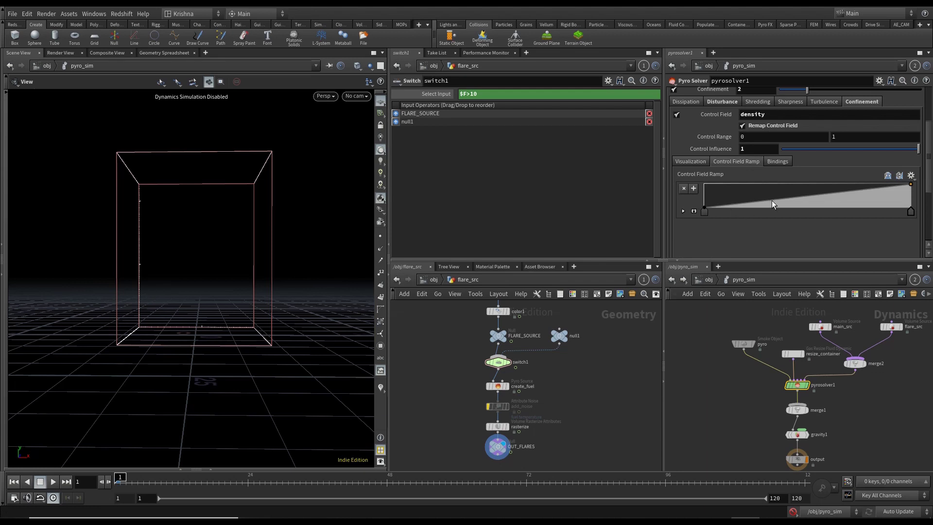
click(788, 198)
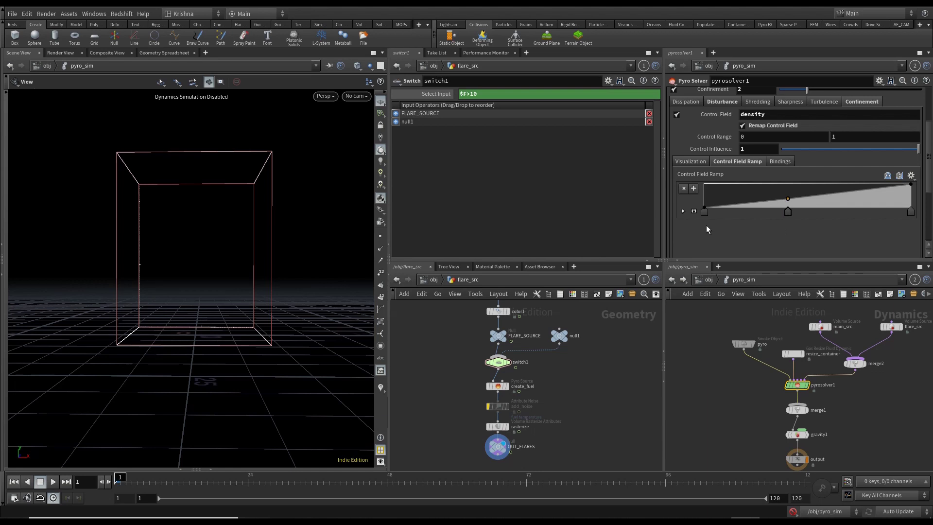
click(683, 211)
scroll(732, 235, down, 1)
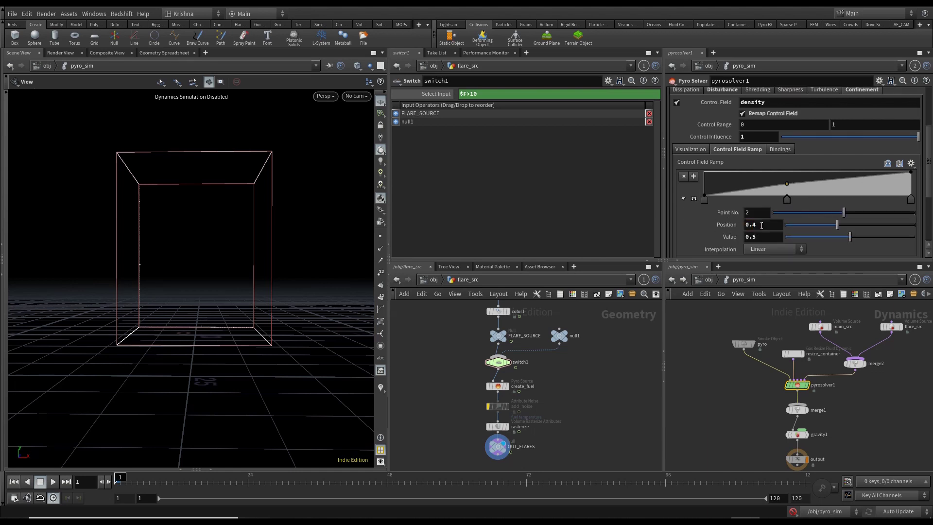
drag(850, 237, 930, 240)
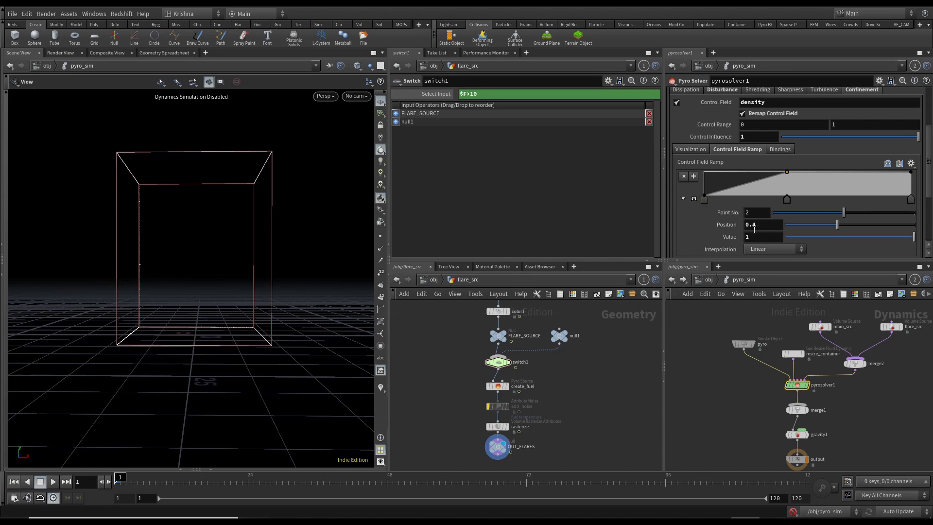
key(ctrl+s)
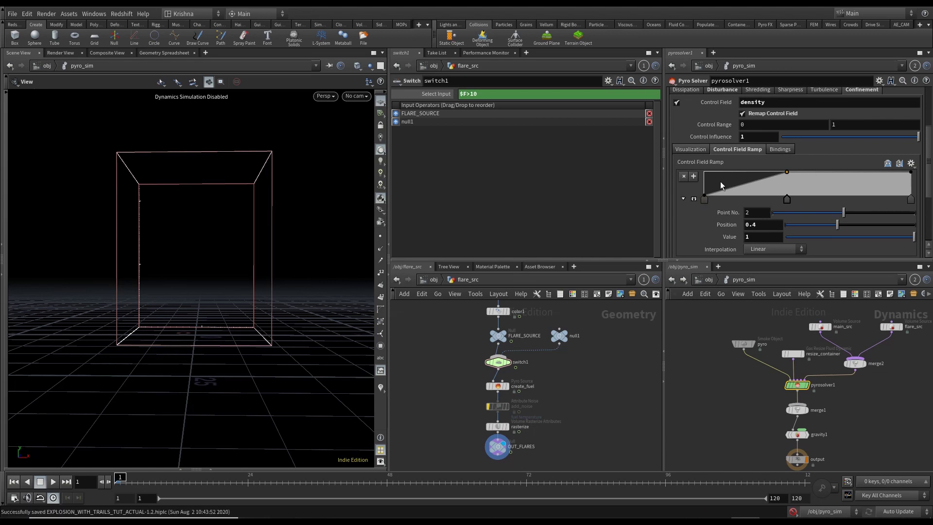
scroll(727, 184, up, 3)
click(839, 94)
- In main_src, replace create_fuel's Particle Separation expression with a fixed 0.05
click(434, 279)
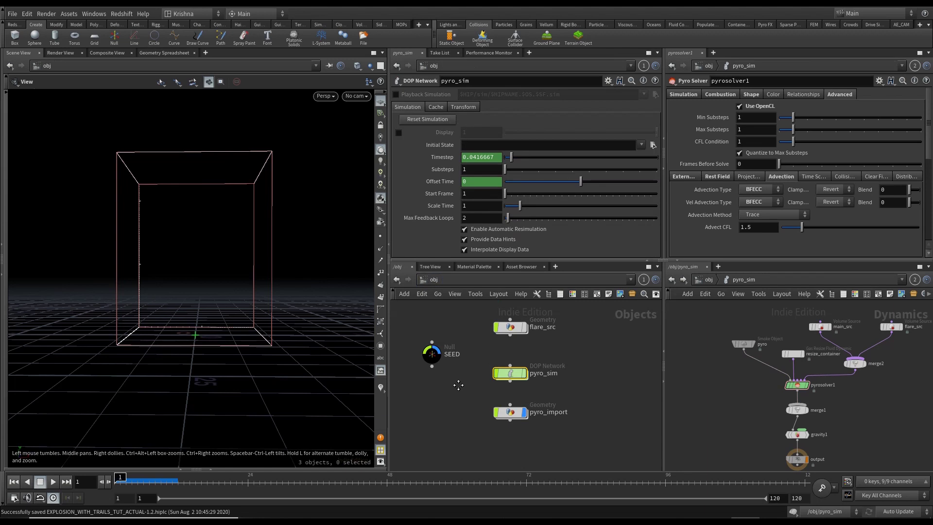
middle_drag(458, 391, 474, 425)
middle_drag(596, 349, 614, 391)
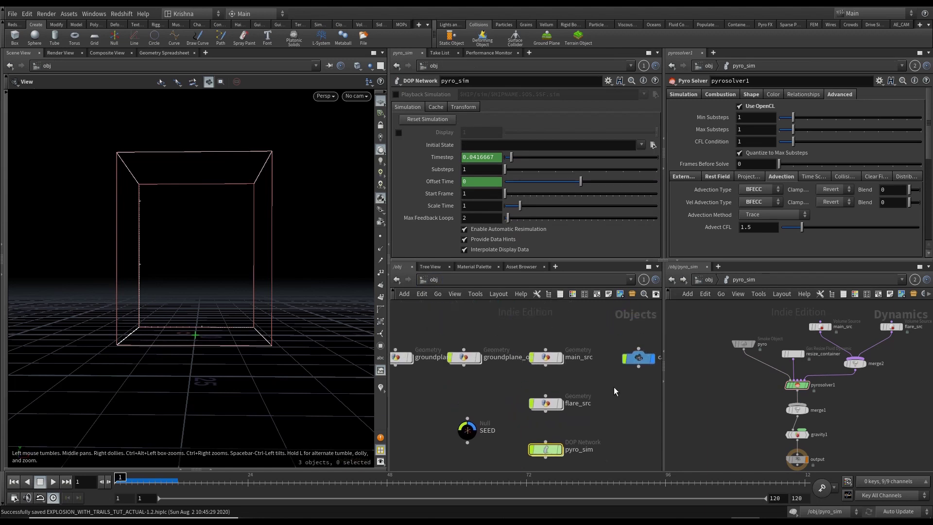
double_click(546, 357)
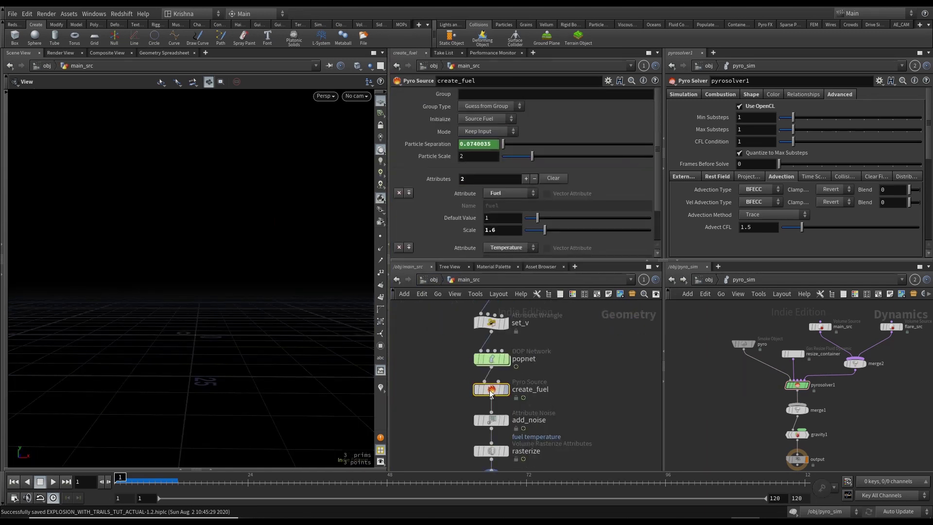
right_click(414, 142)
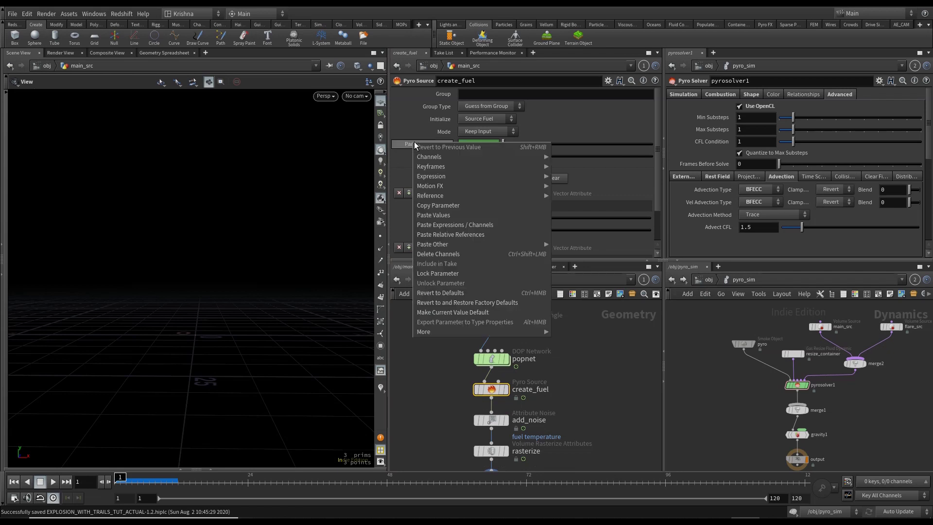
click(451, 254)
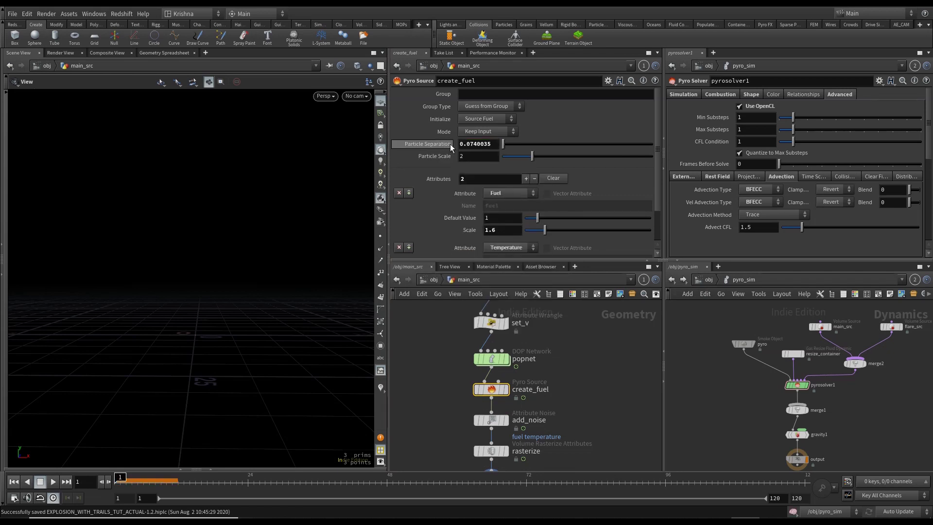
drag(475, 143, 514, 147)
key(BackSpace)
key(BackSpace)
text(5)
key(Return)
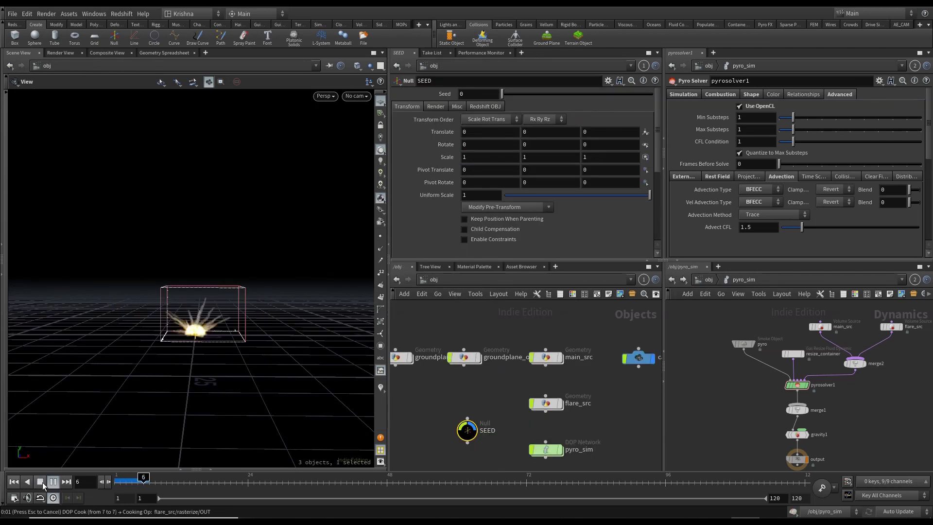
- Rewind the simulation to frame 1 and save the scene
click(13, 484)
key(ctrl+s)
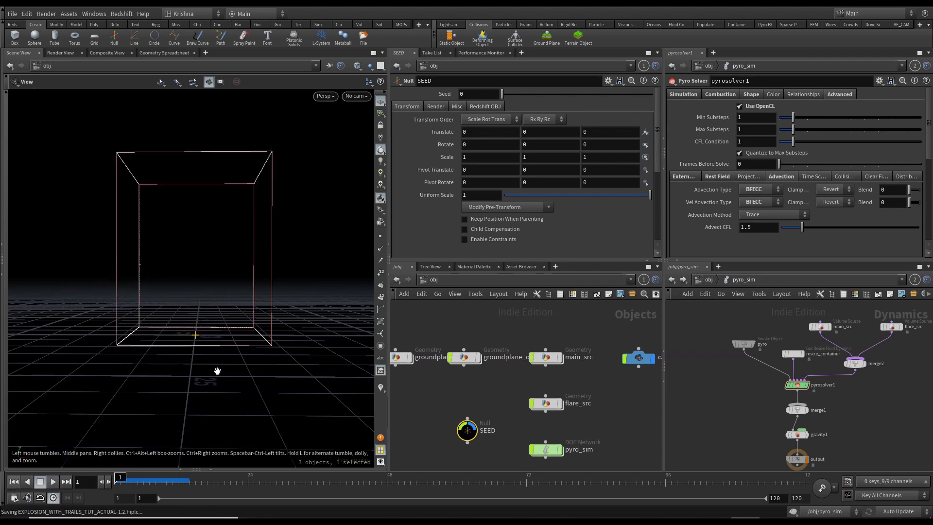
click(476, 389)
key(h)
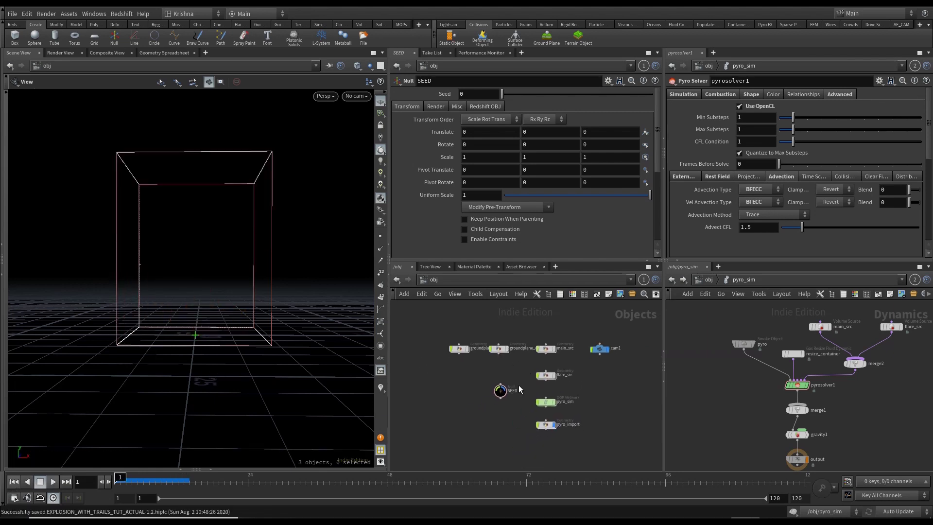
middle_drag(612, 412, 599, 412)
scroll(570, 371, up, 2)
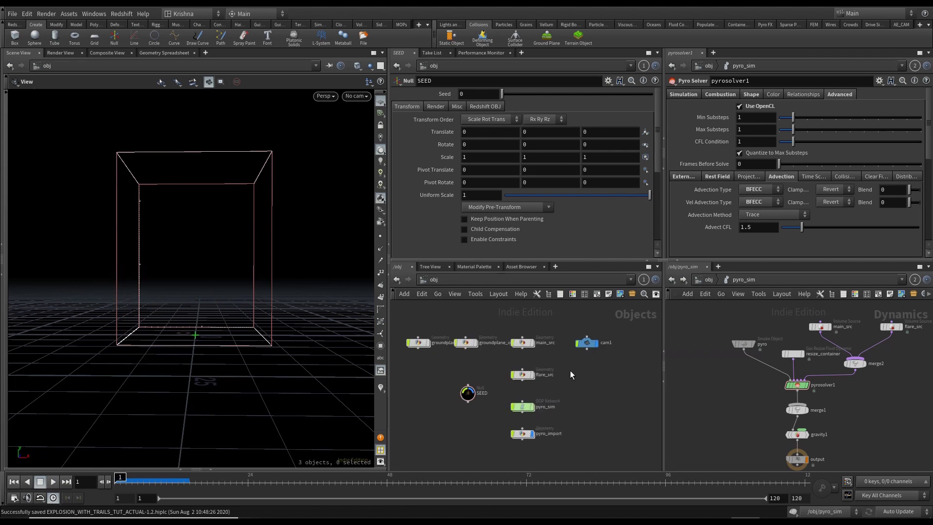